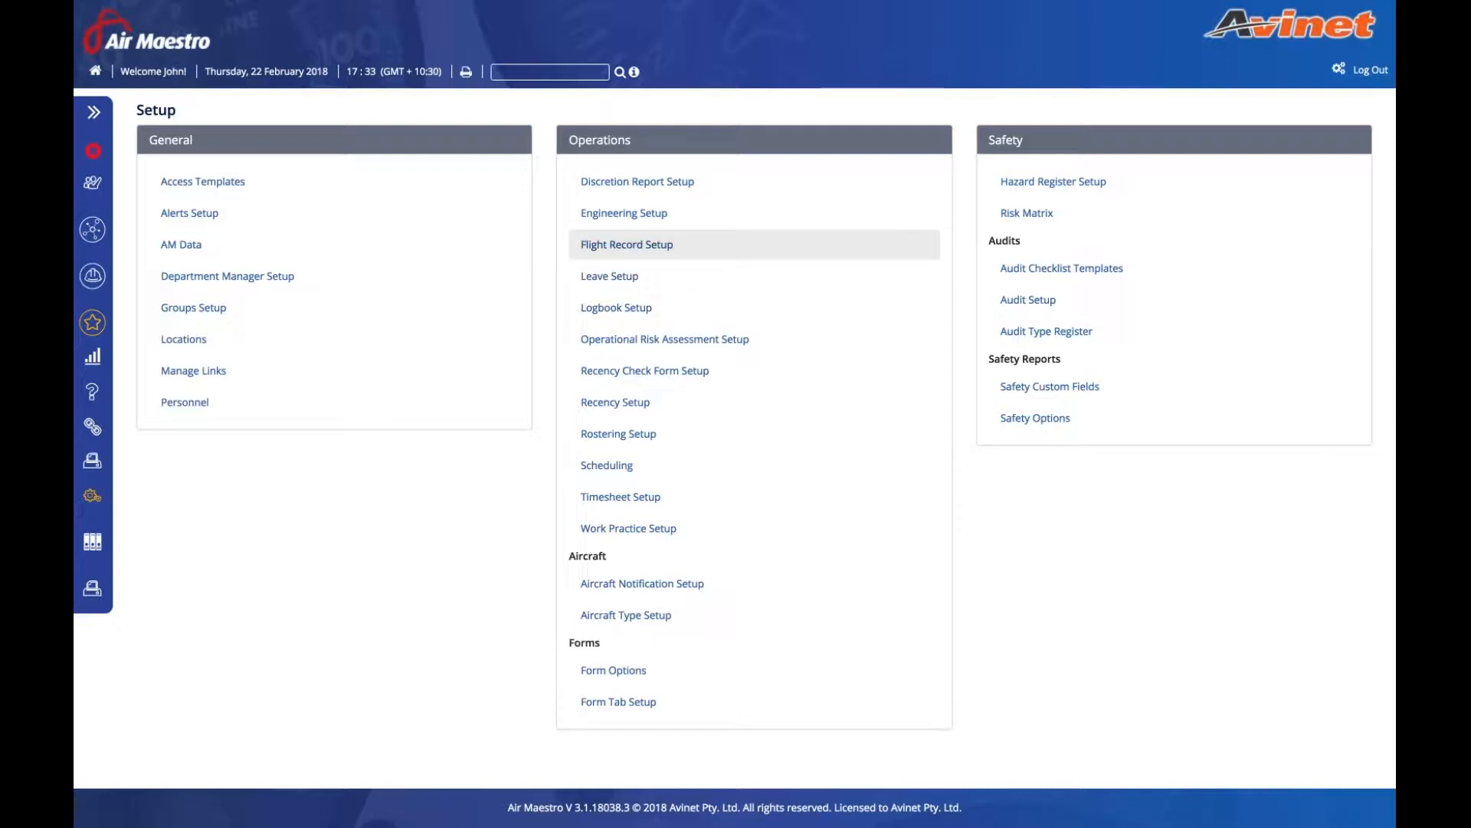
- Open Flight Record Setup, expand the Page group's flight fields, and edit the Comments field
click(627, 245)
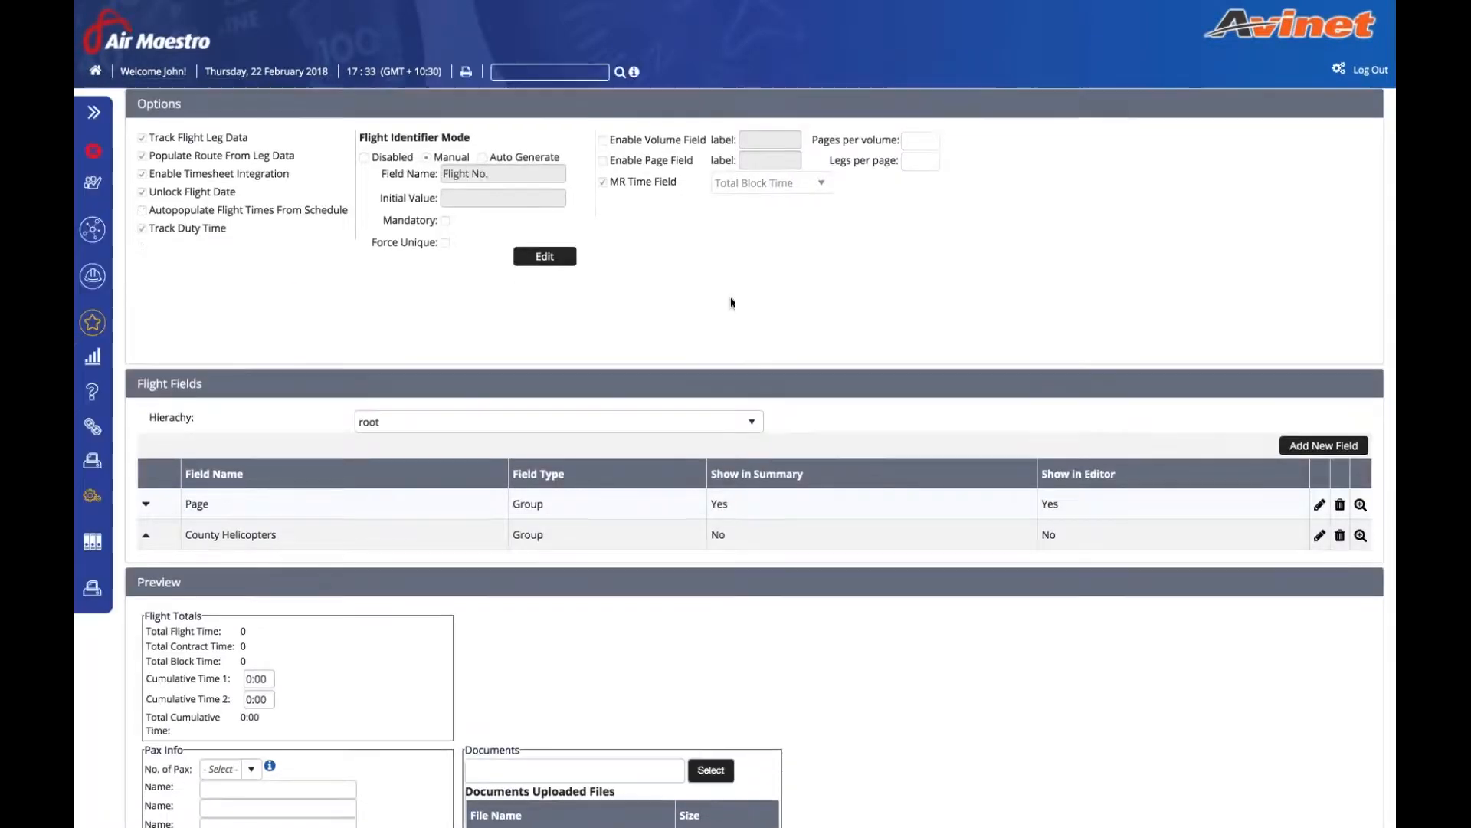
scroll(731, 303, down, 4)
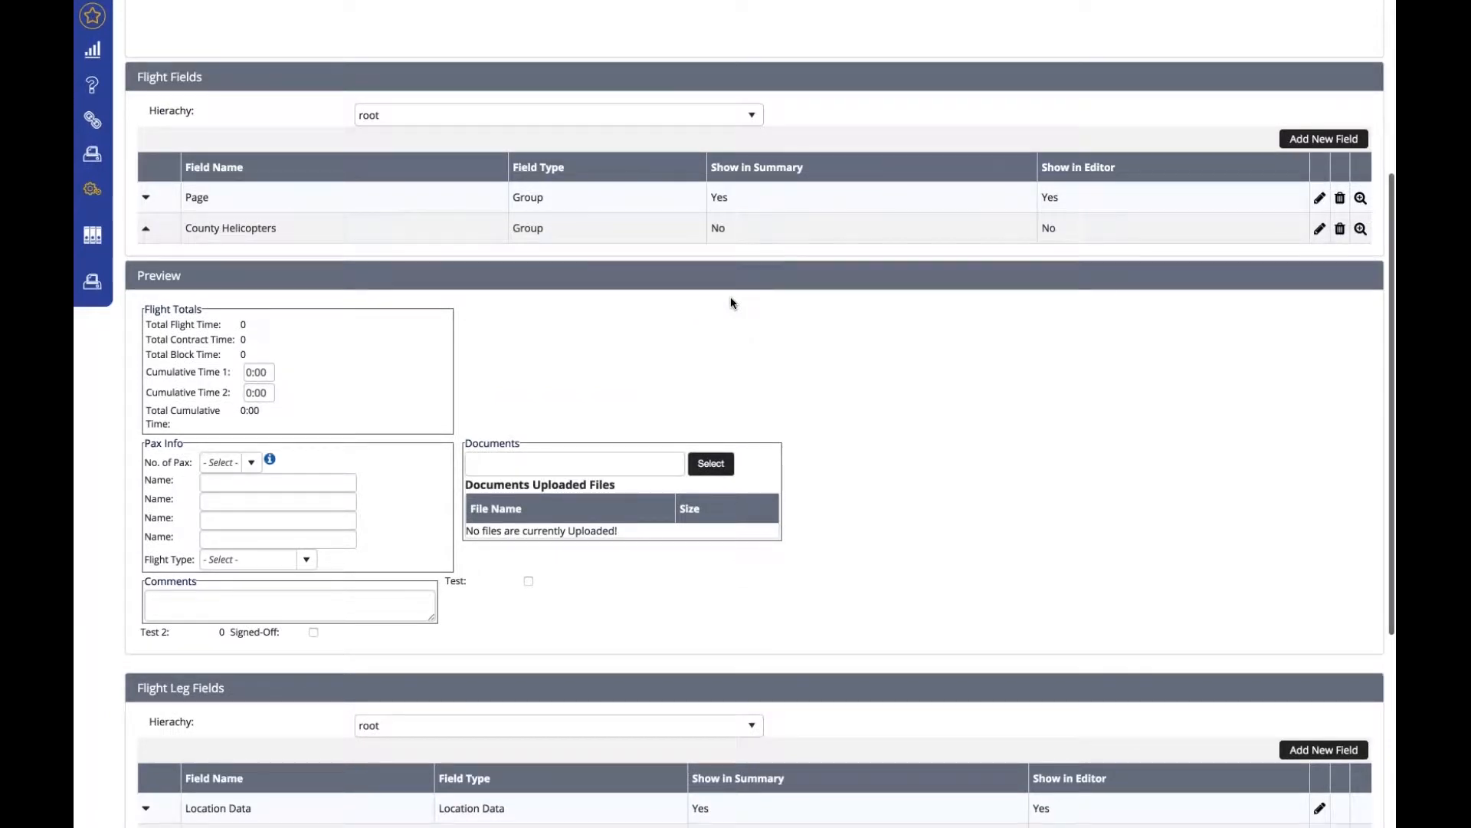
scroll(731, 303, down, 1)
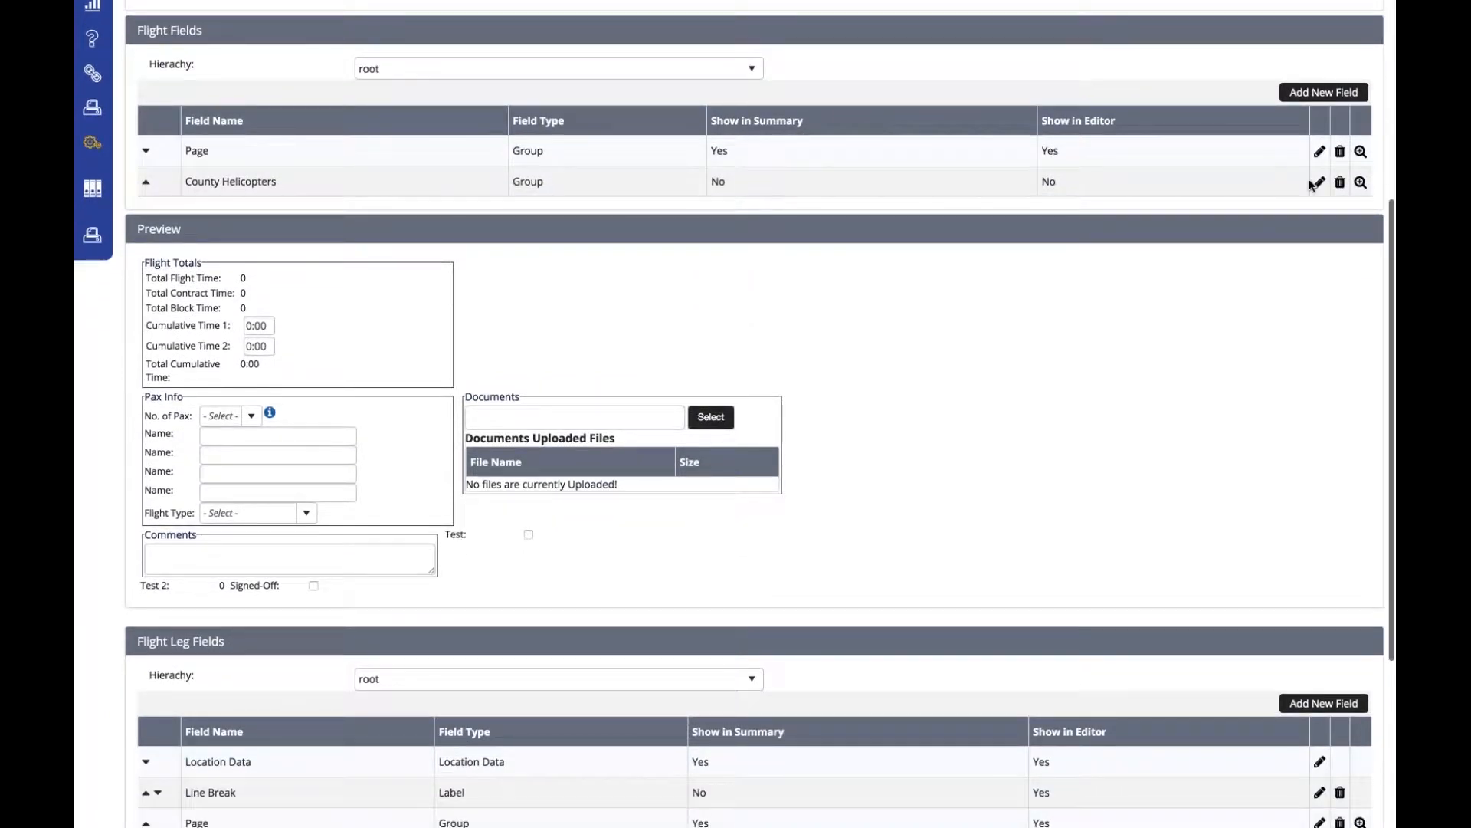
click(1360, 151)
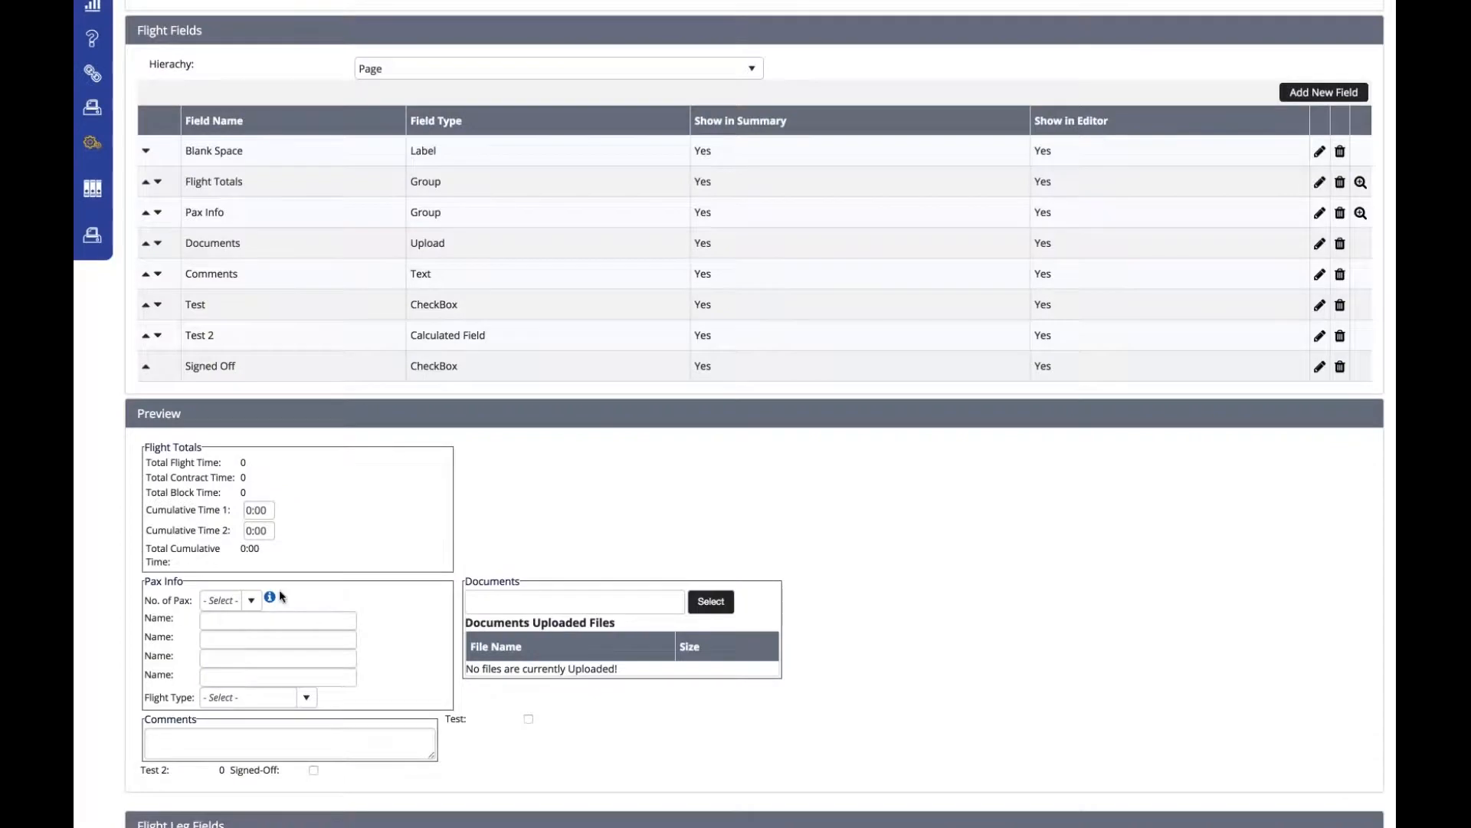
mouse_move(271, 596)
click(1319, 274)
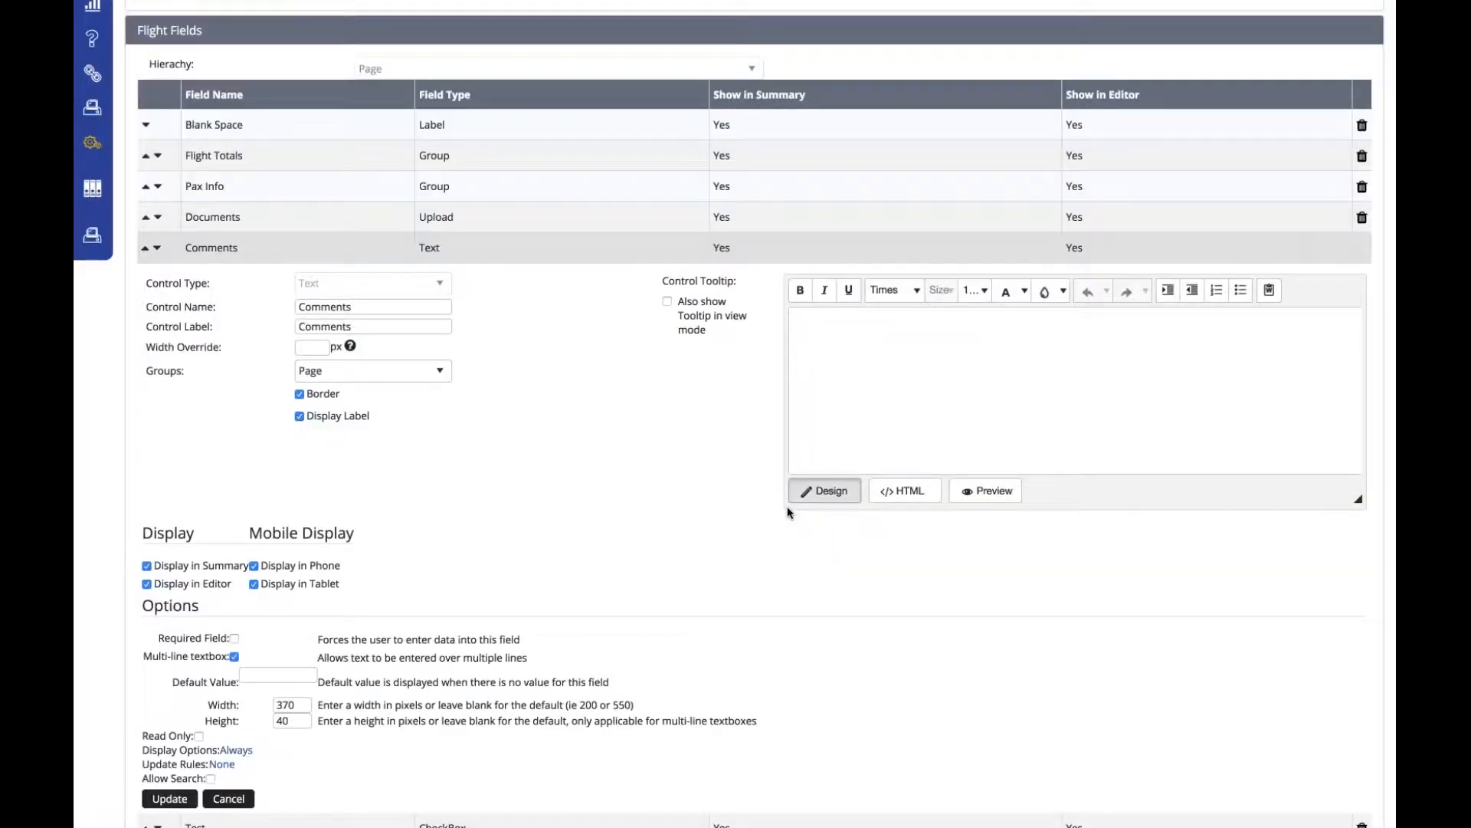
scroll(673, 458, down, 2)
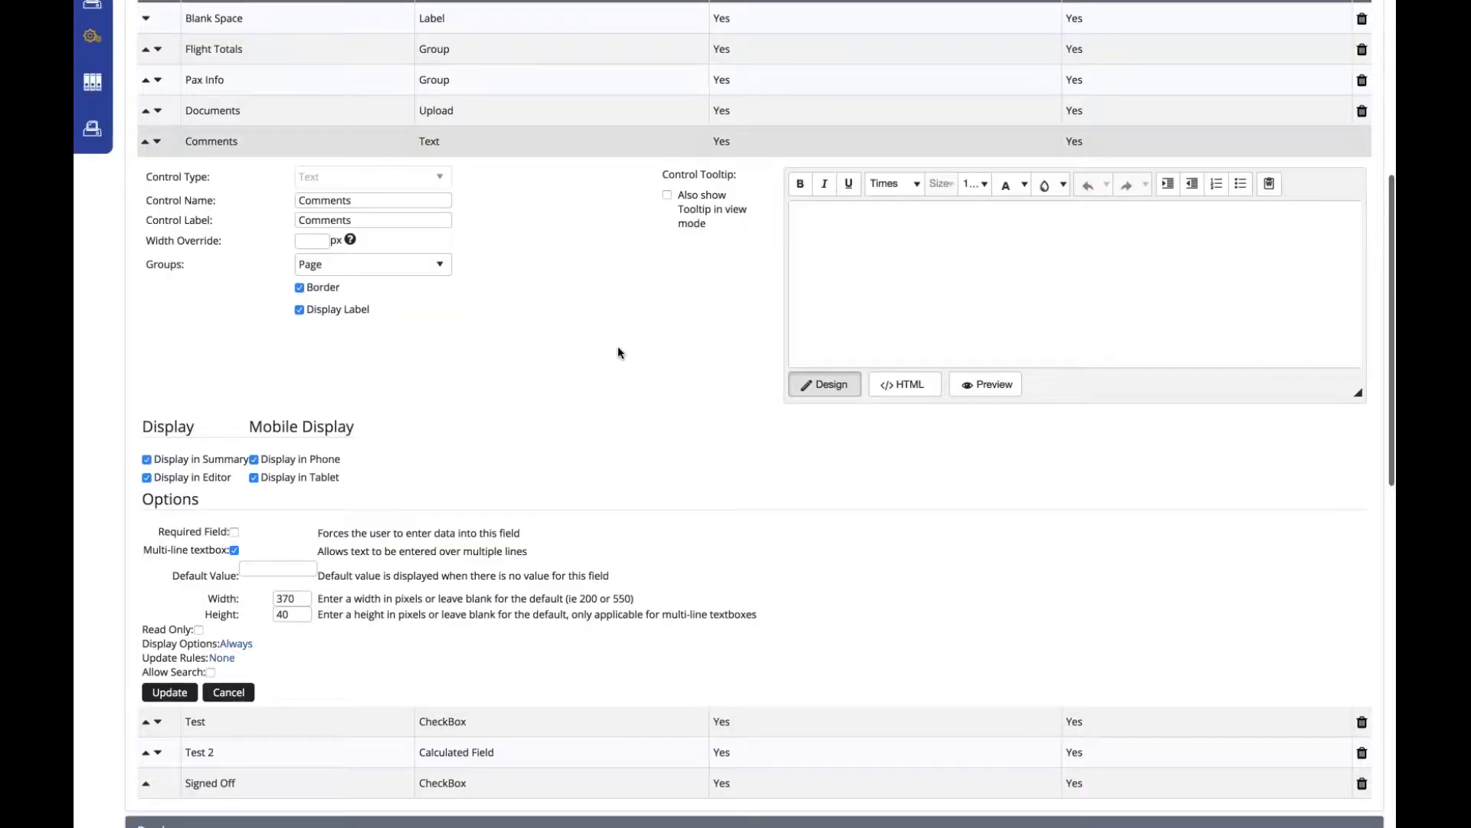
scroll(618, 346, down, 1)
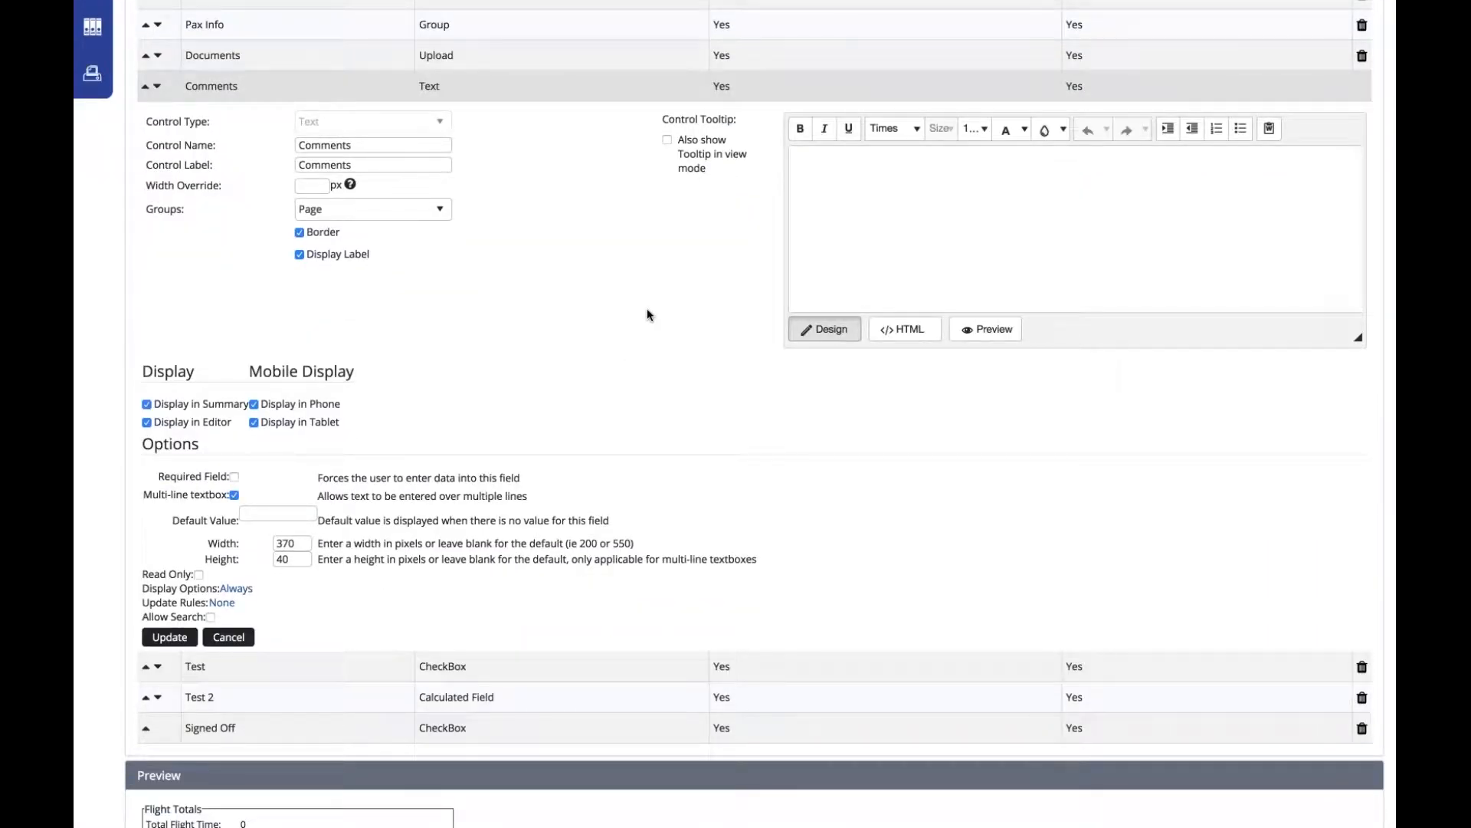
- Give the Comments field the tooltip 'Please enter in any comments.', also shown in view mode, and update
click(668, 141)
text(Please eneter)
key(BackSpace)
key(BackSpace)
key(BackSpace)
key(BackSpace)
key(BackSpace)
text(ter in any c)
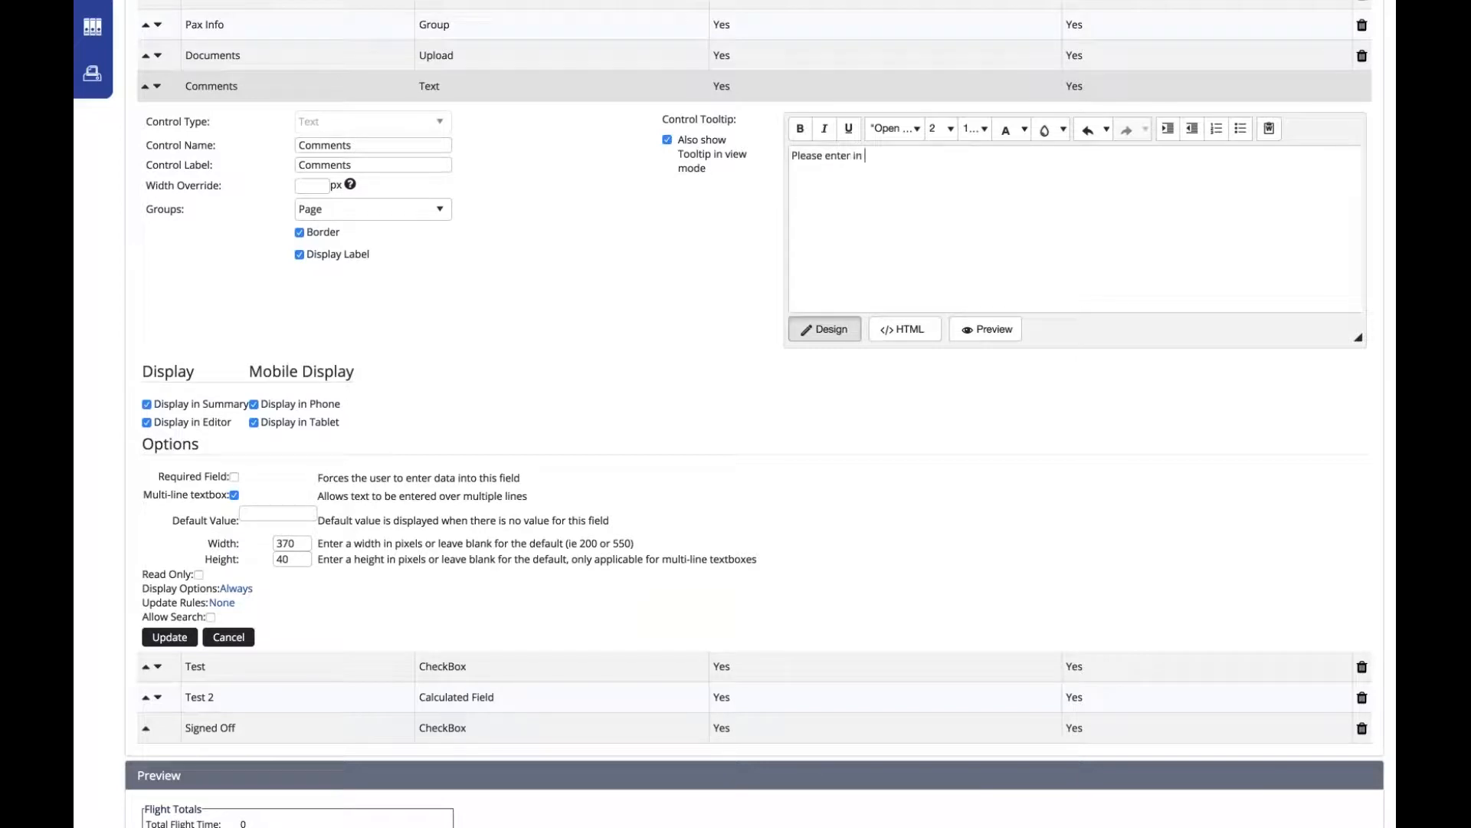
text(omments.)
click(169, 640)
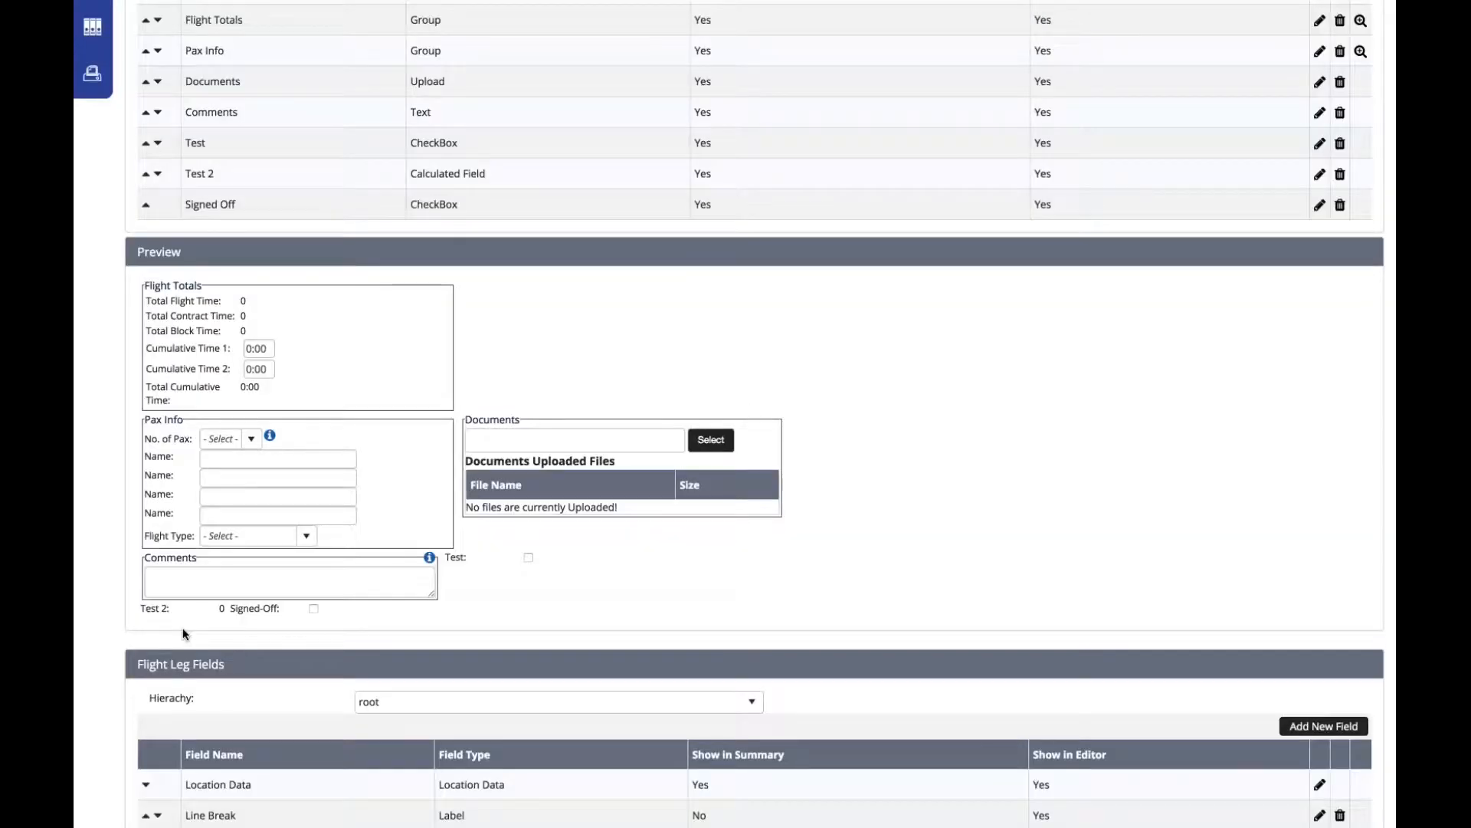
mouse_move(429, 557)
scroll(735, 414, up, 1)
scroll(98, 232, up, 6)
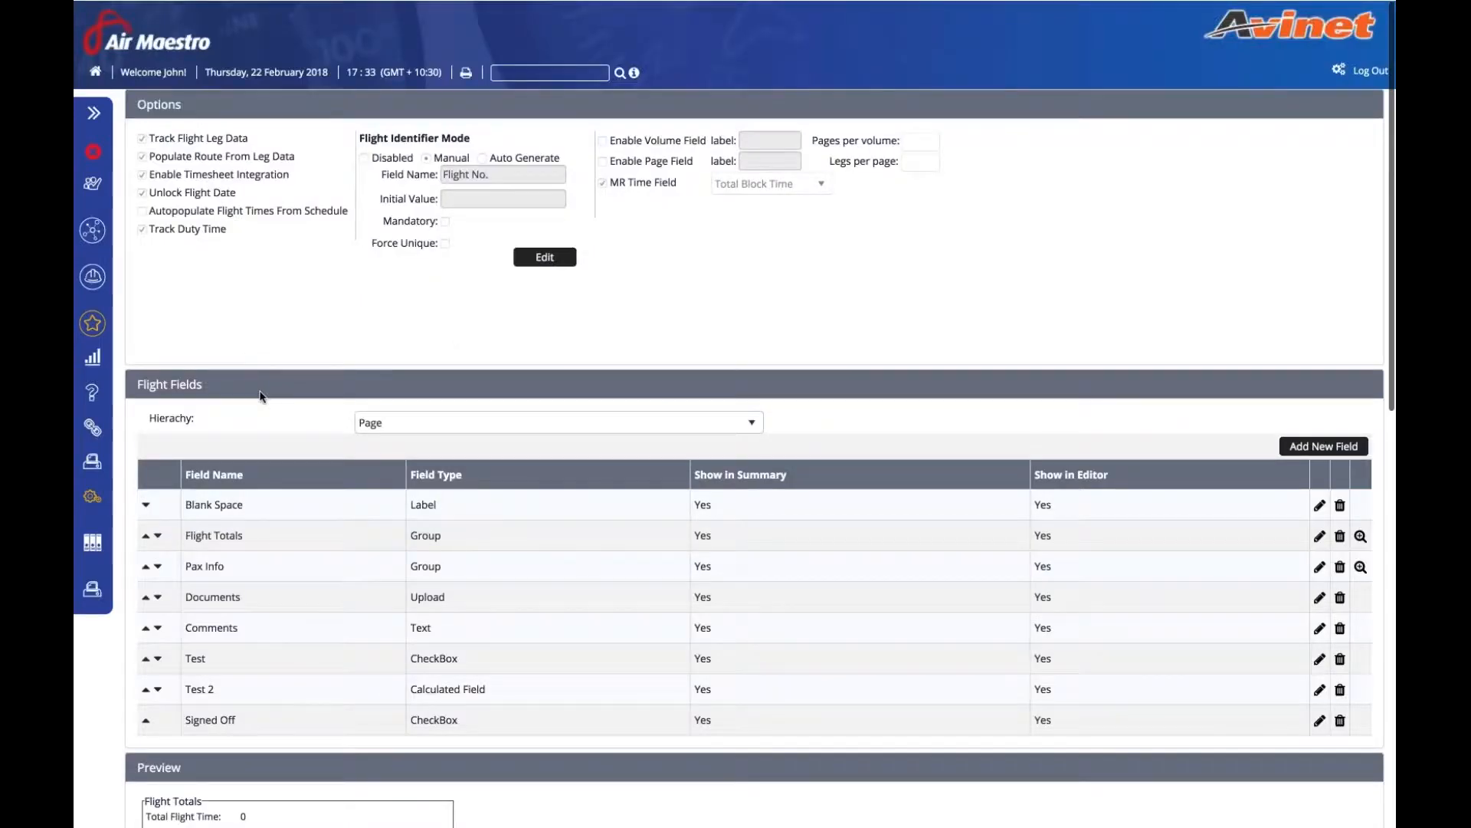
- Open Operations > Flight Records and cancel the blank new flight form to reach the register
click(98, 232)
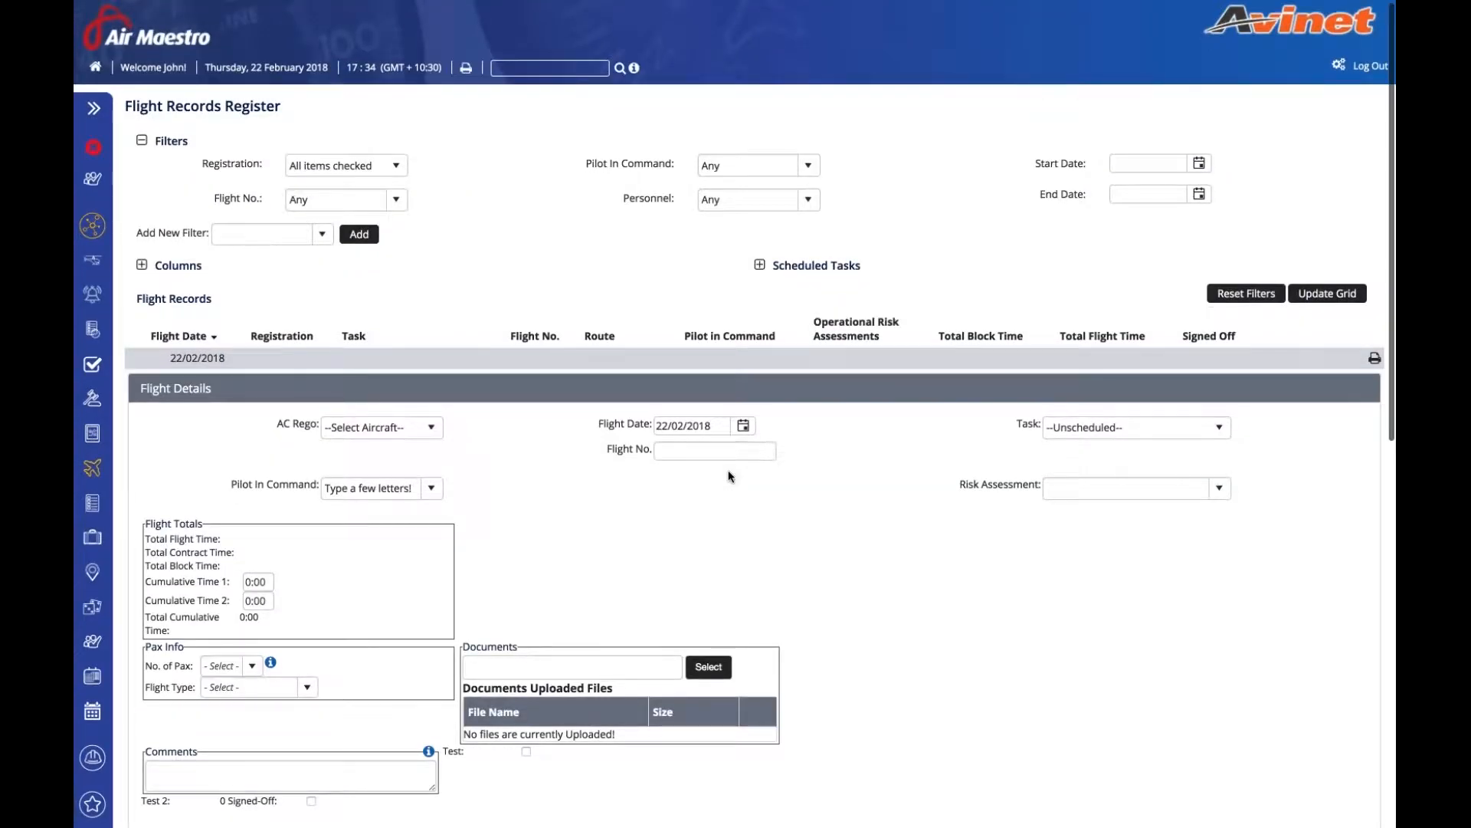
scroll(428, 535, down, 3)
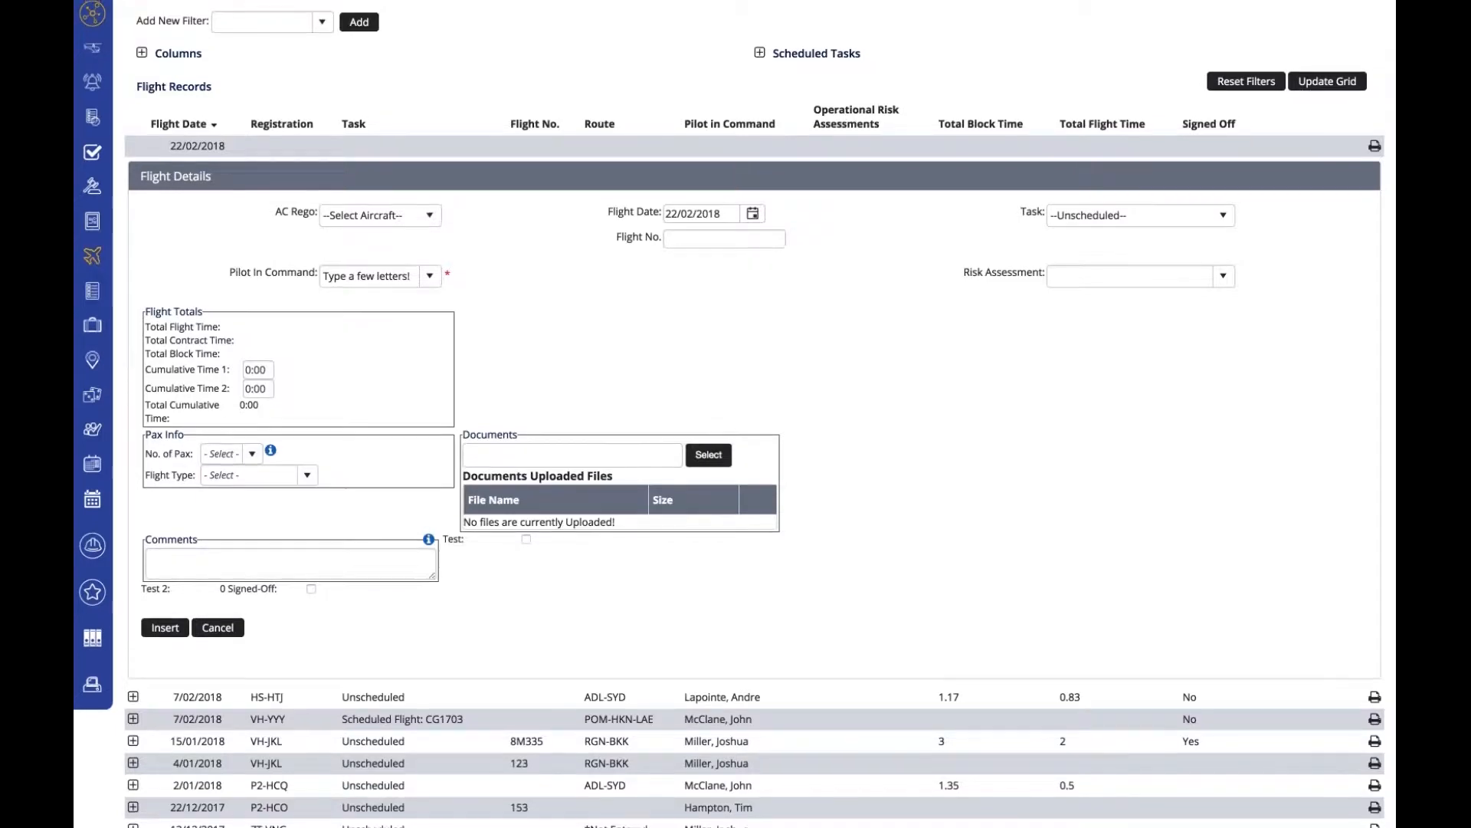
scroll(735, 414, up, 1)
click(217, 658)
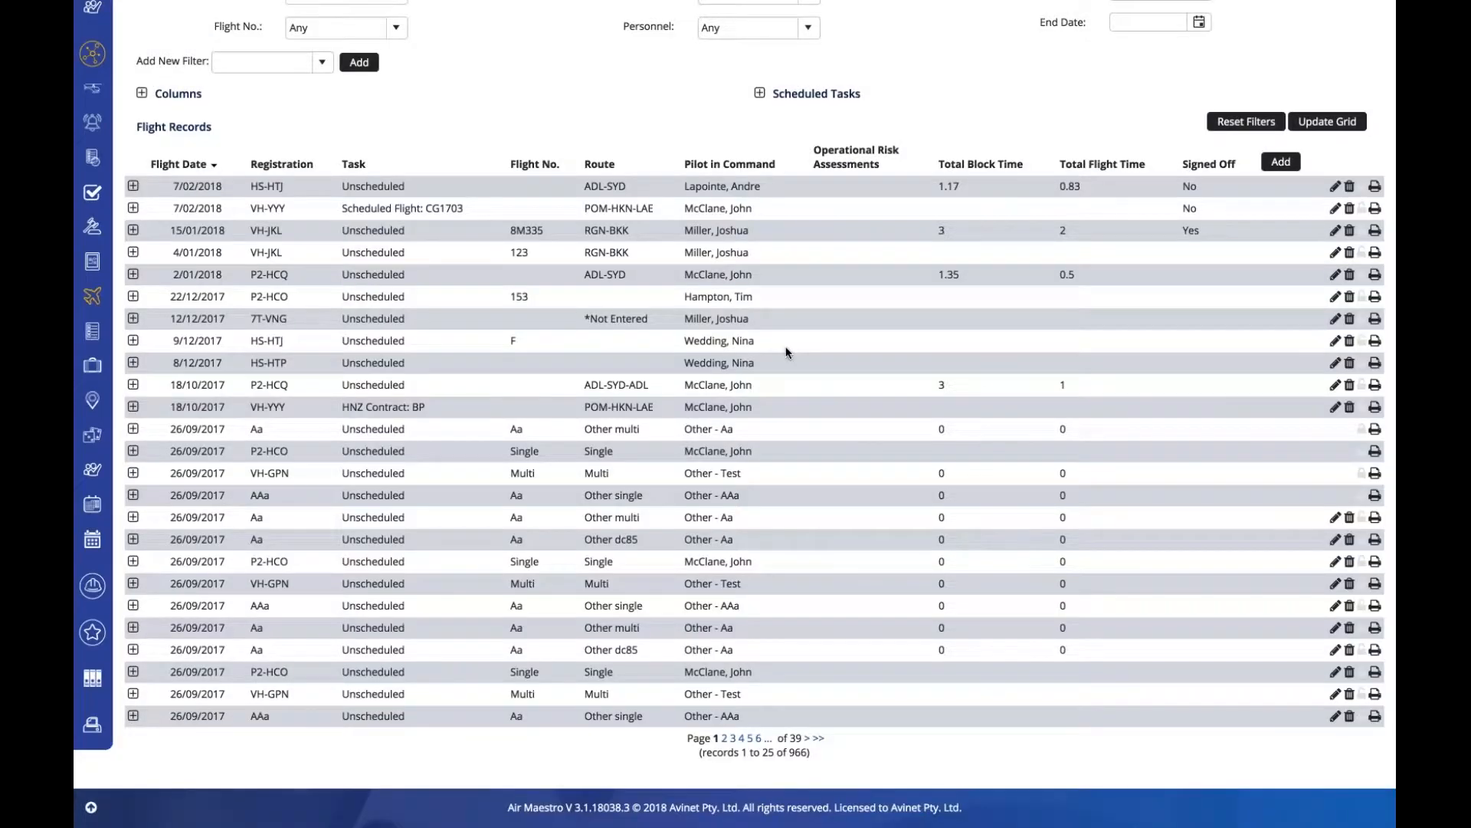
scroll(787, 351, up, 3)
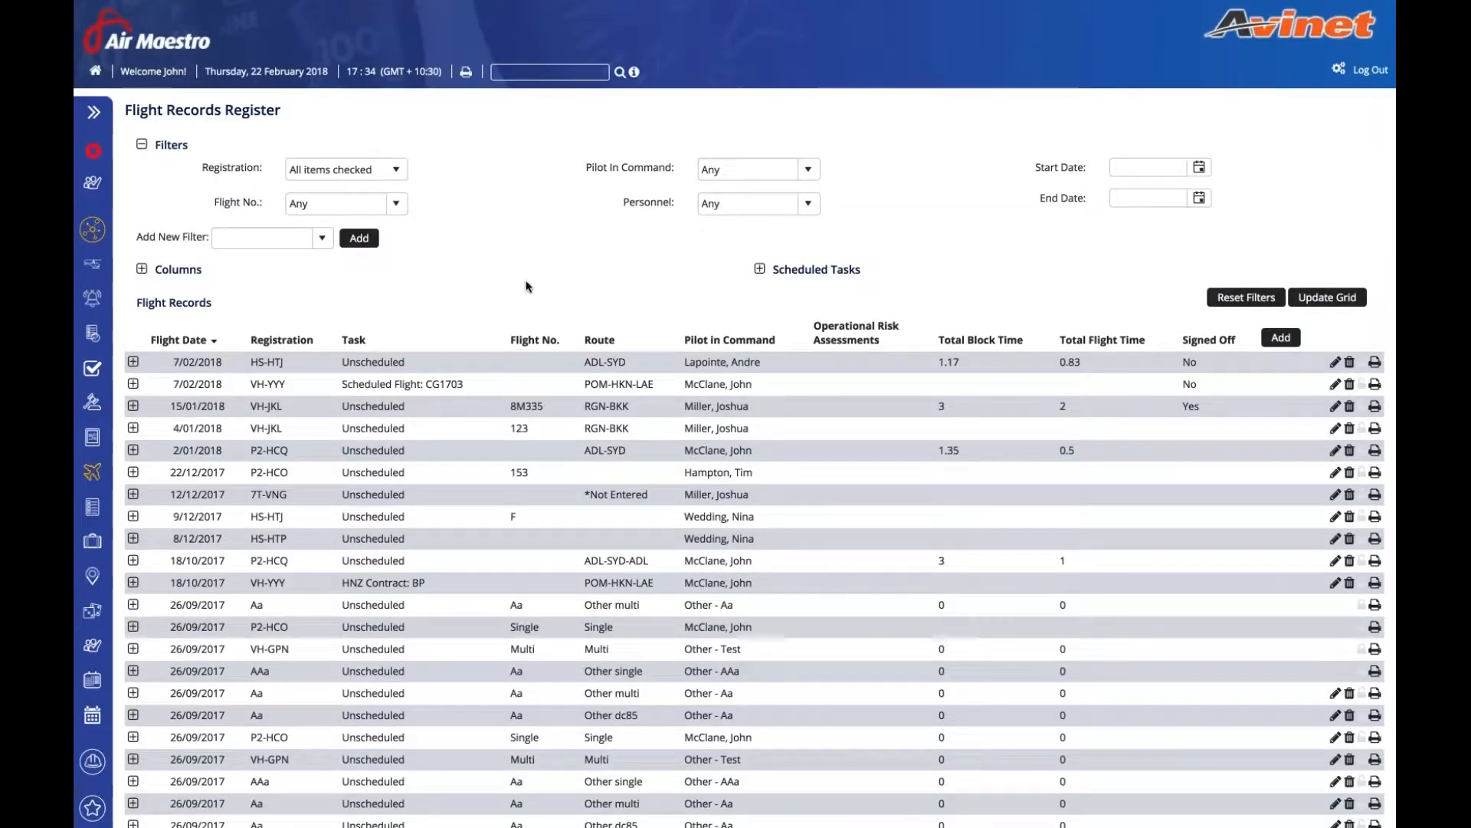
click(94, 115)
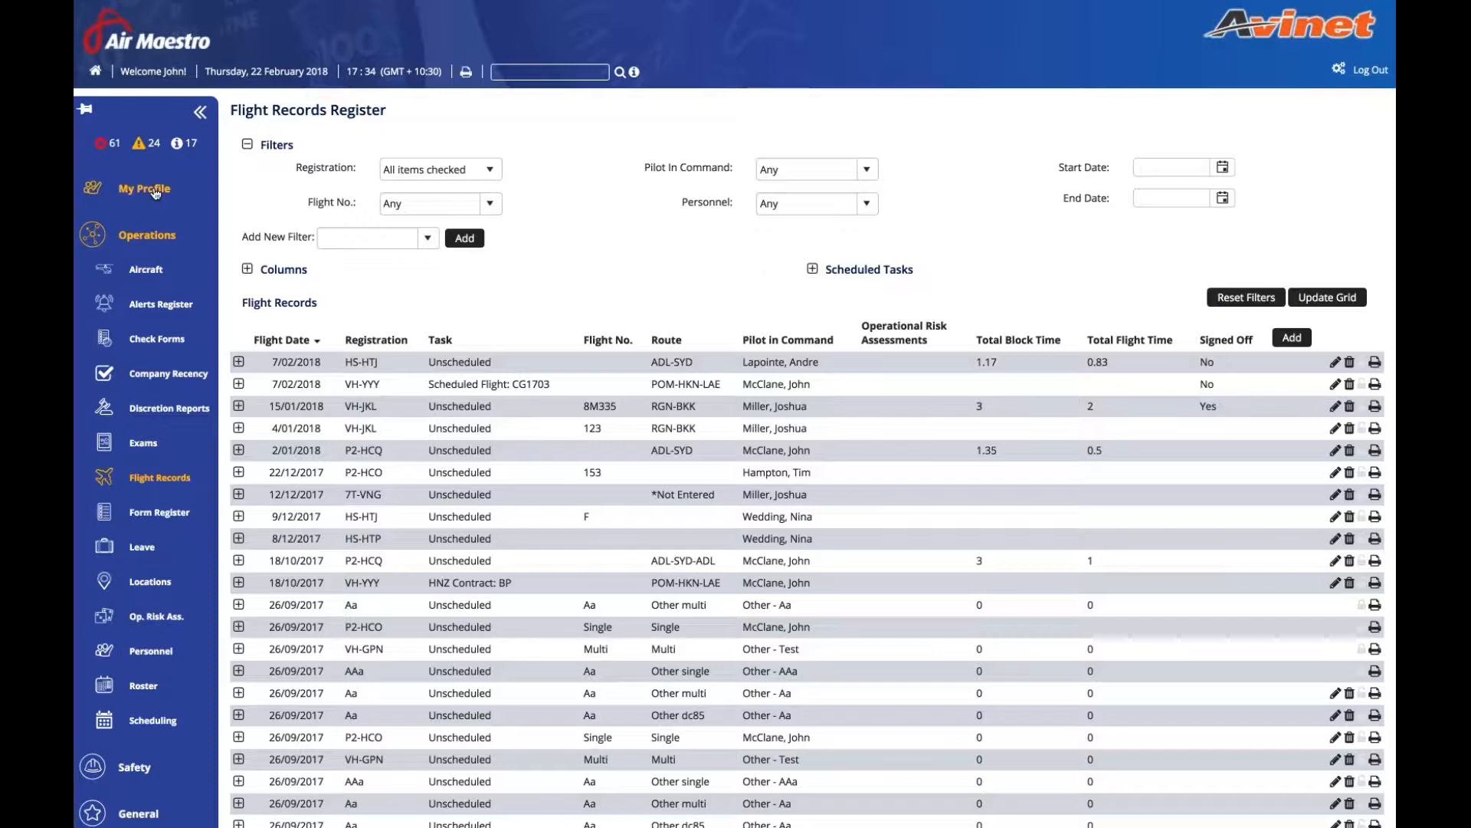
- Open My Profile > Details to show your personnel details in the Personnel Wizard
click(144, 188)
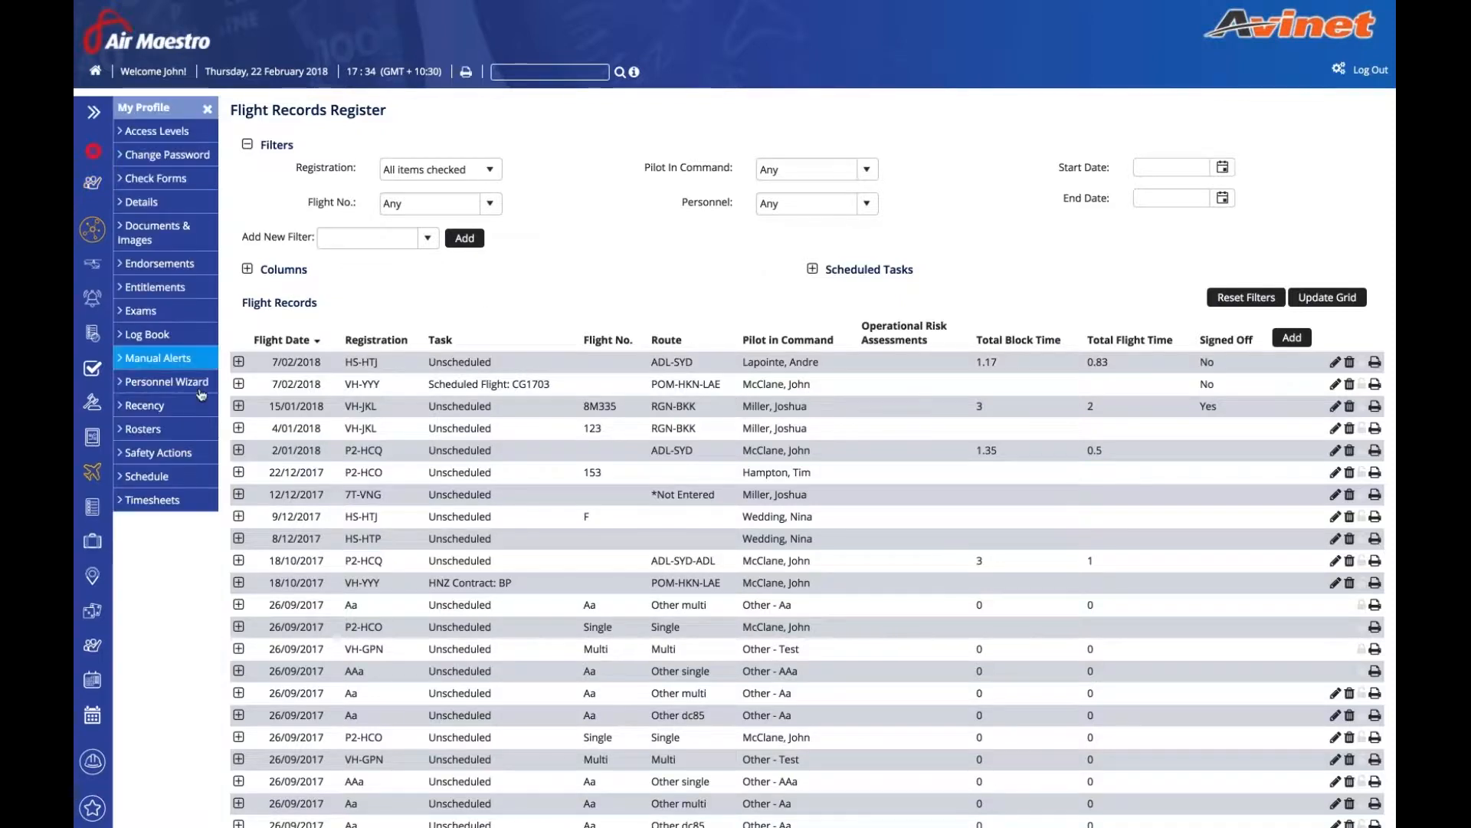
click(153, 209)
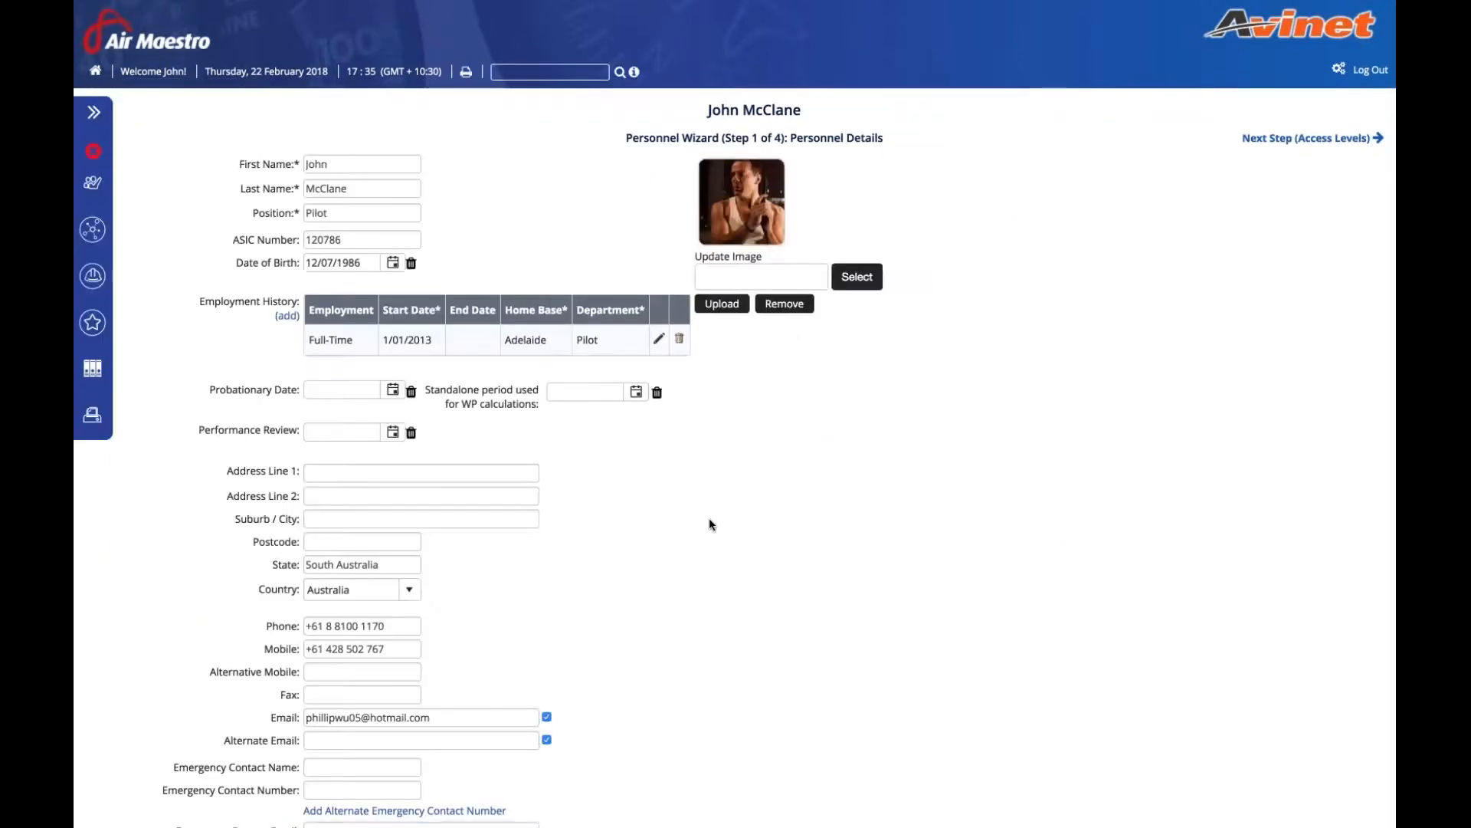
- Look over the Username field on the Personnel Details form, then return to the home dashboard
scroll(710, 517, down, 10)
click(429, 628)
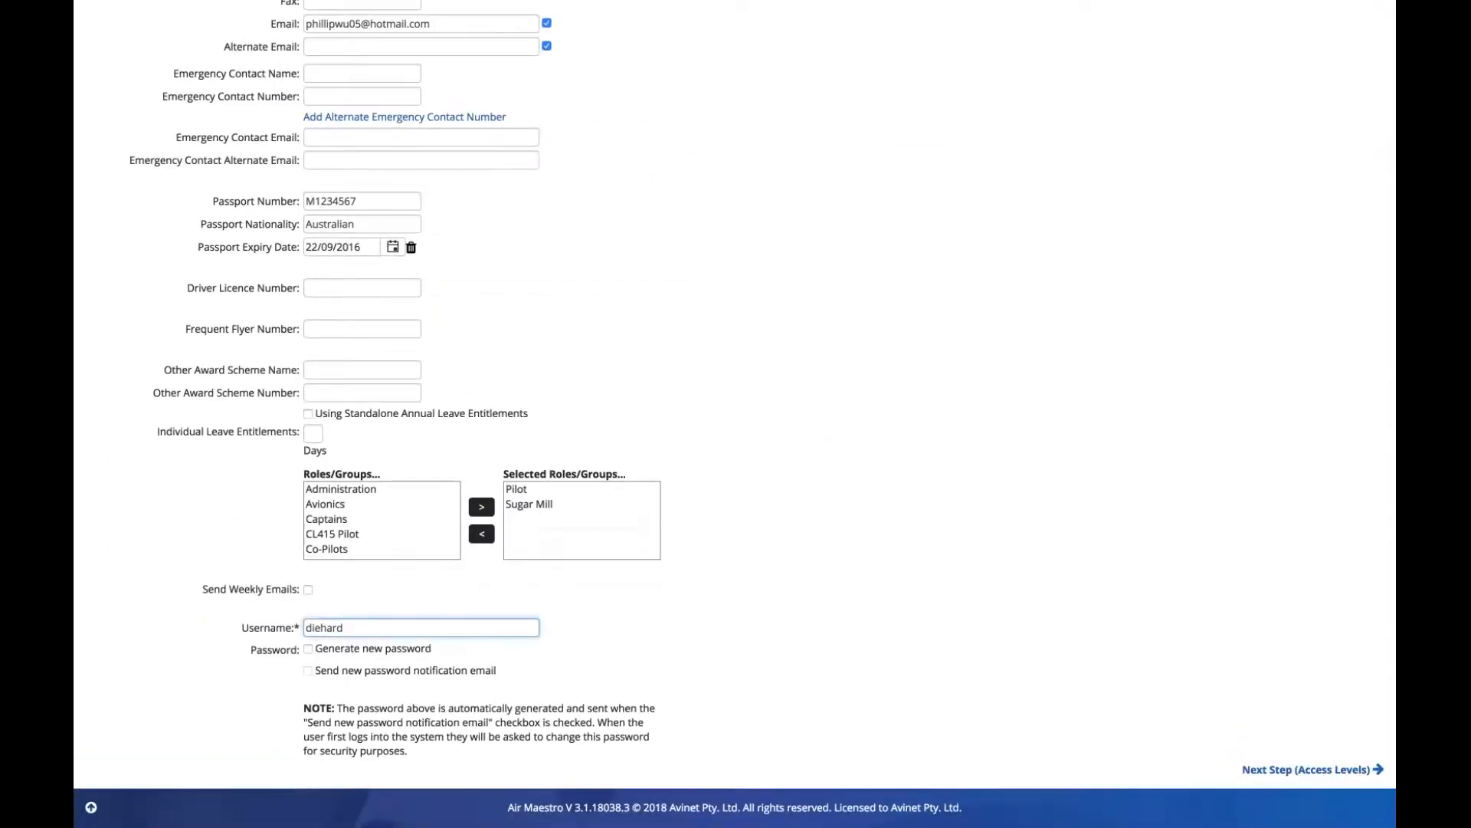
click(580, 630)
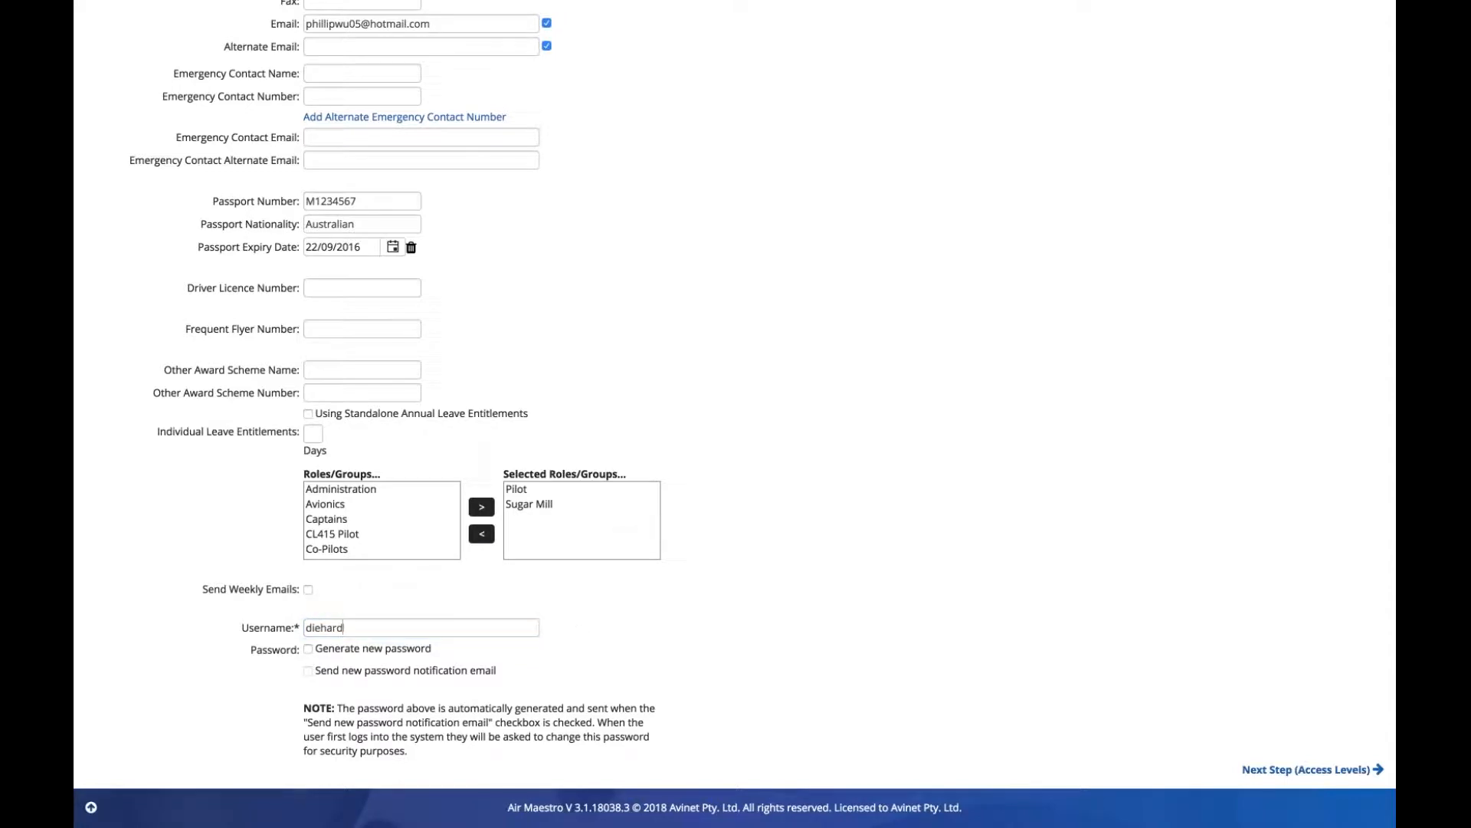
click(343, 624)
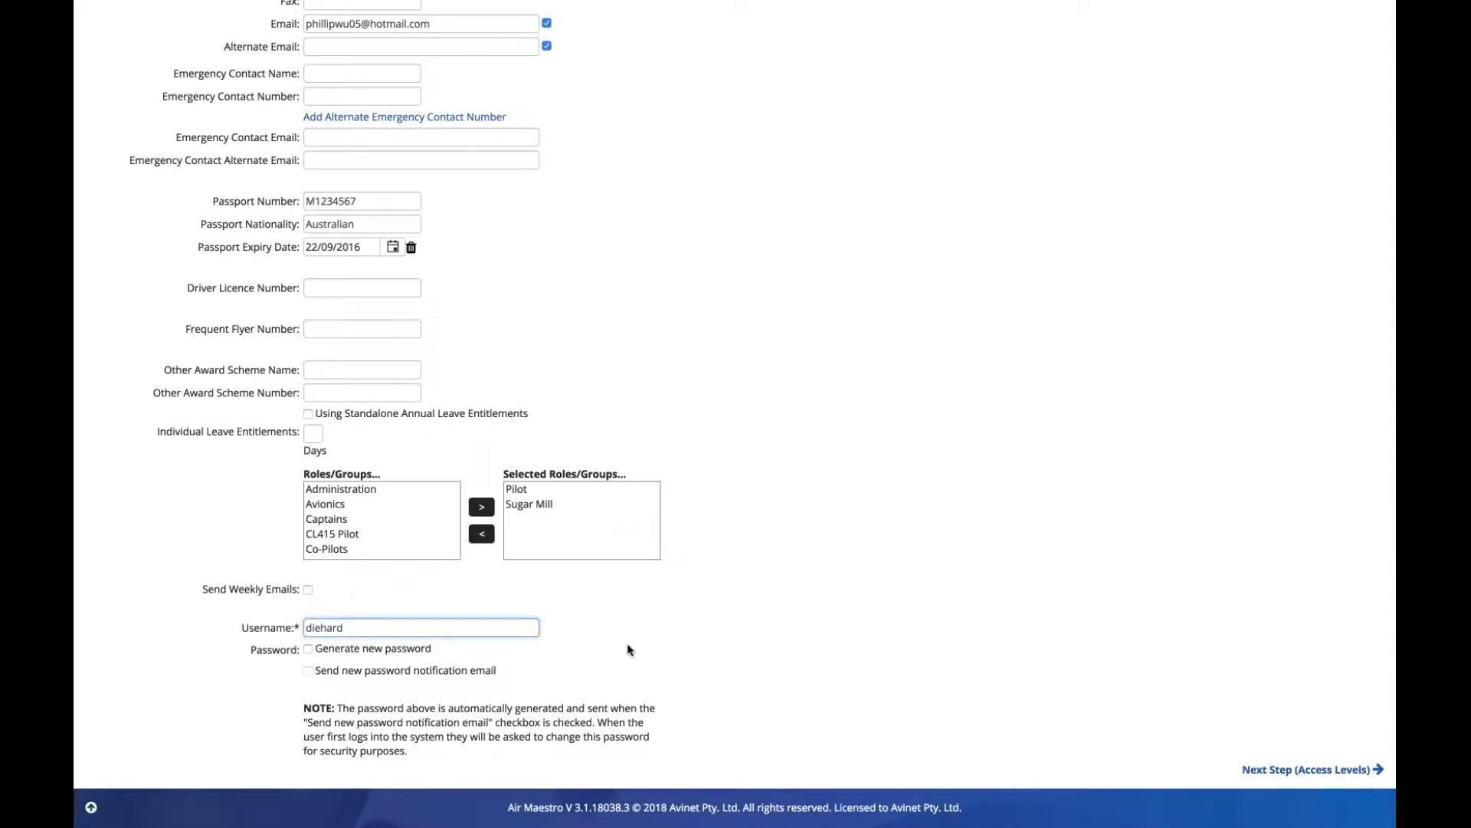
click(584, 644)
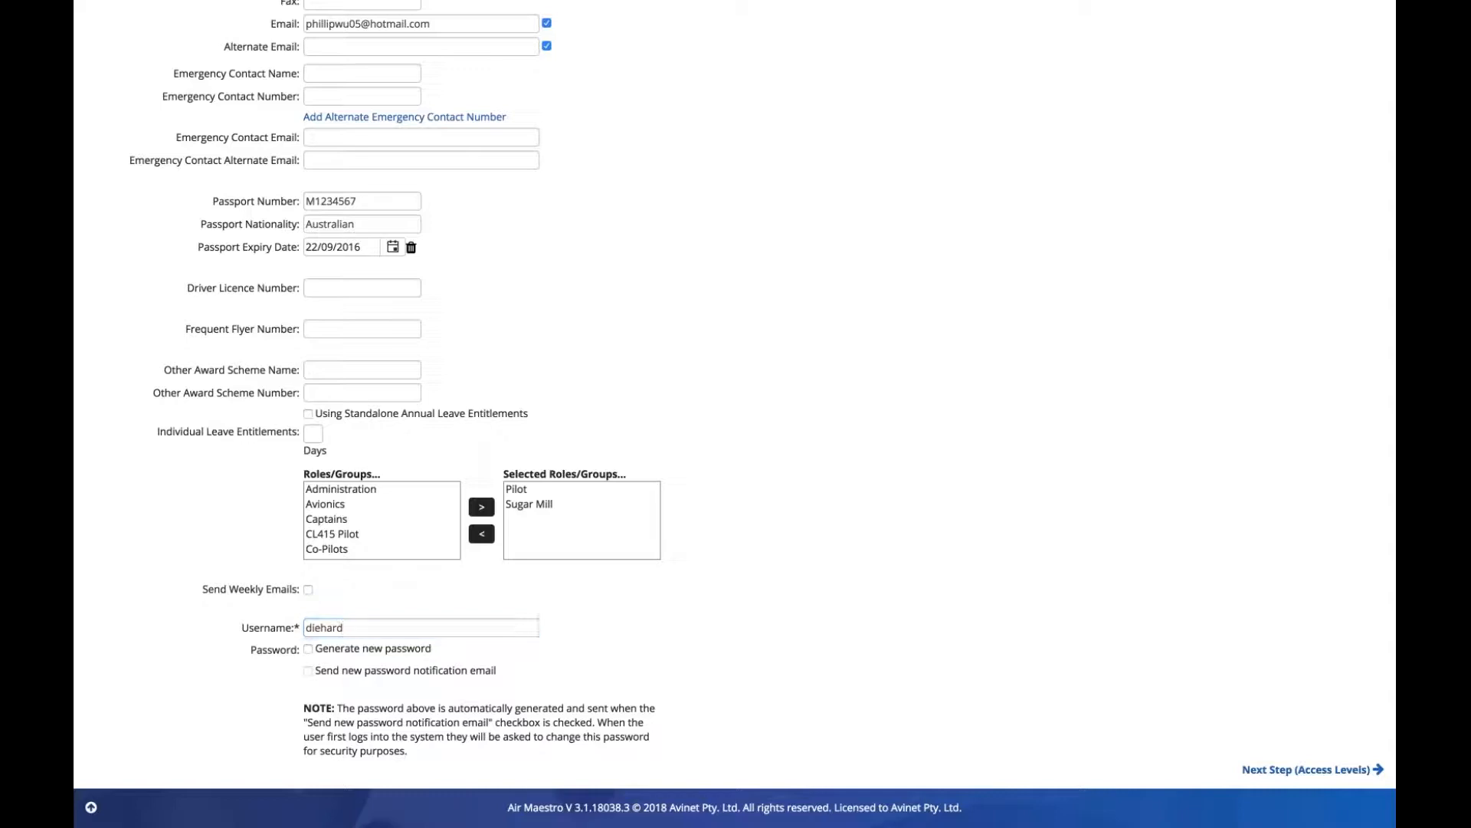
click(483, 625)
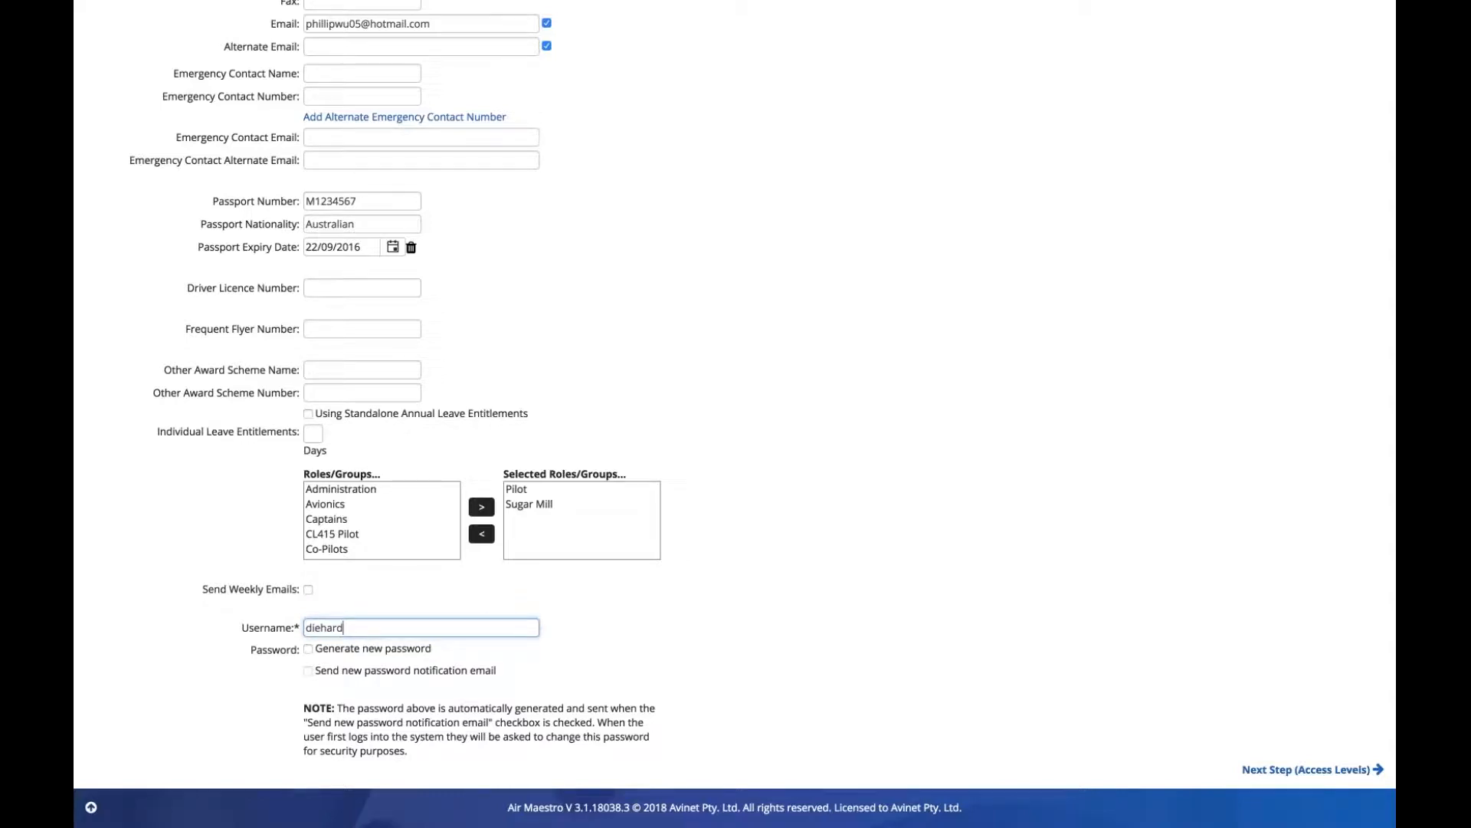
click(581, 636)
click(503, 623)
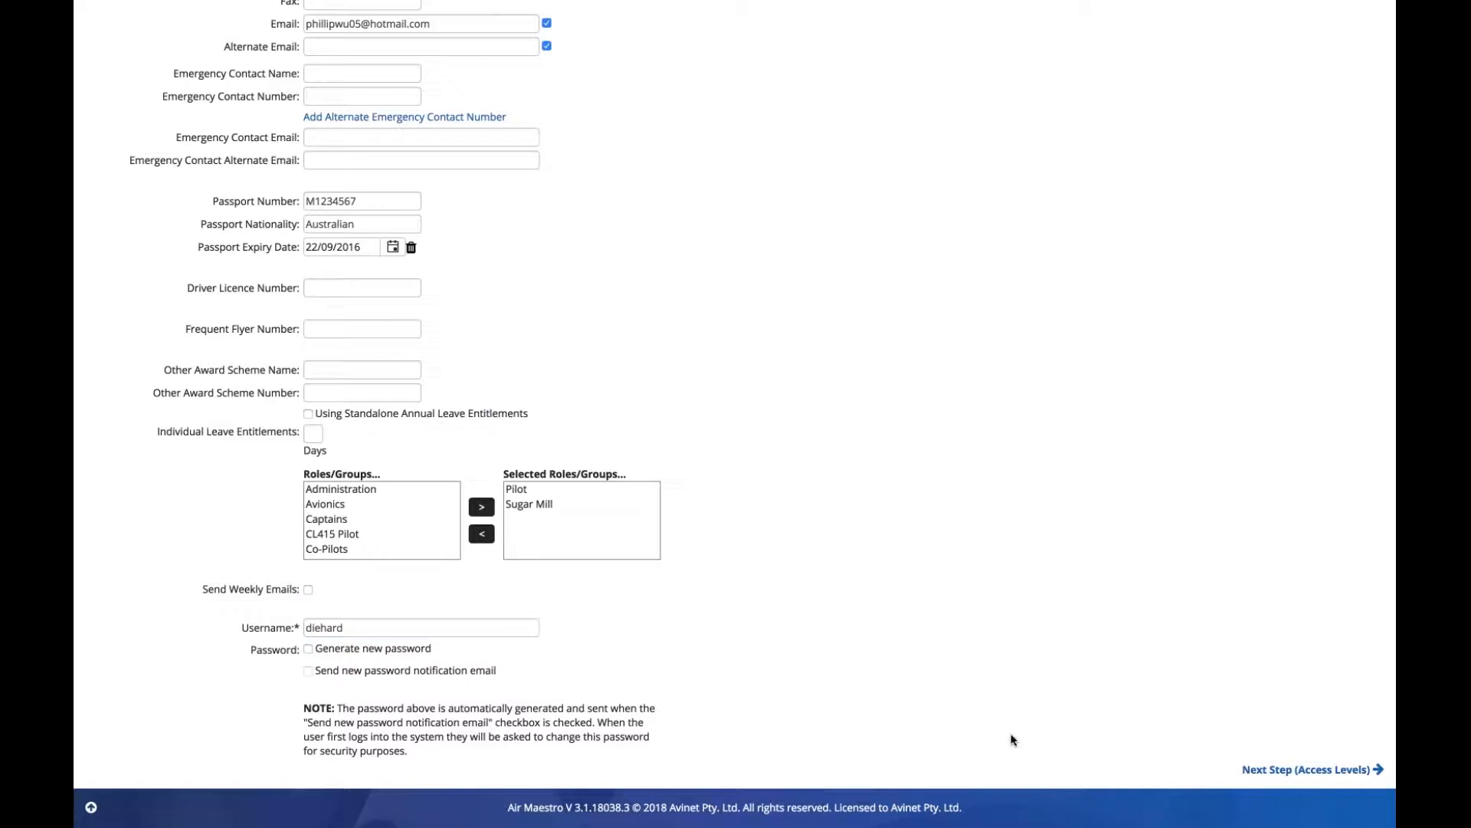
scroll(1012, 740, up, 9)
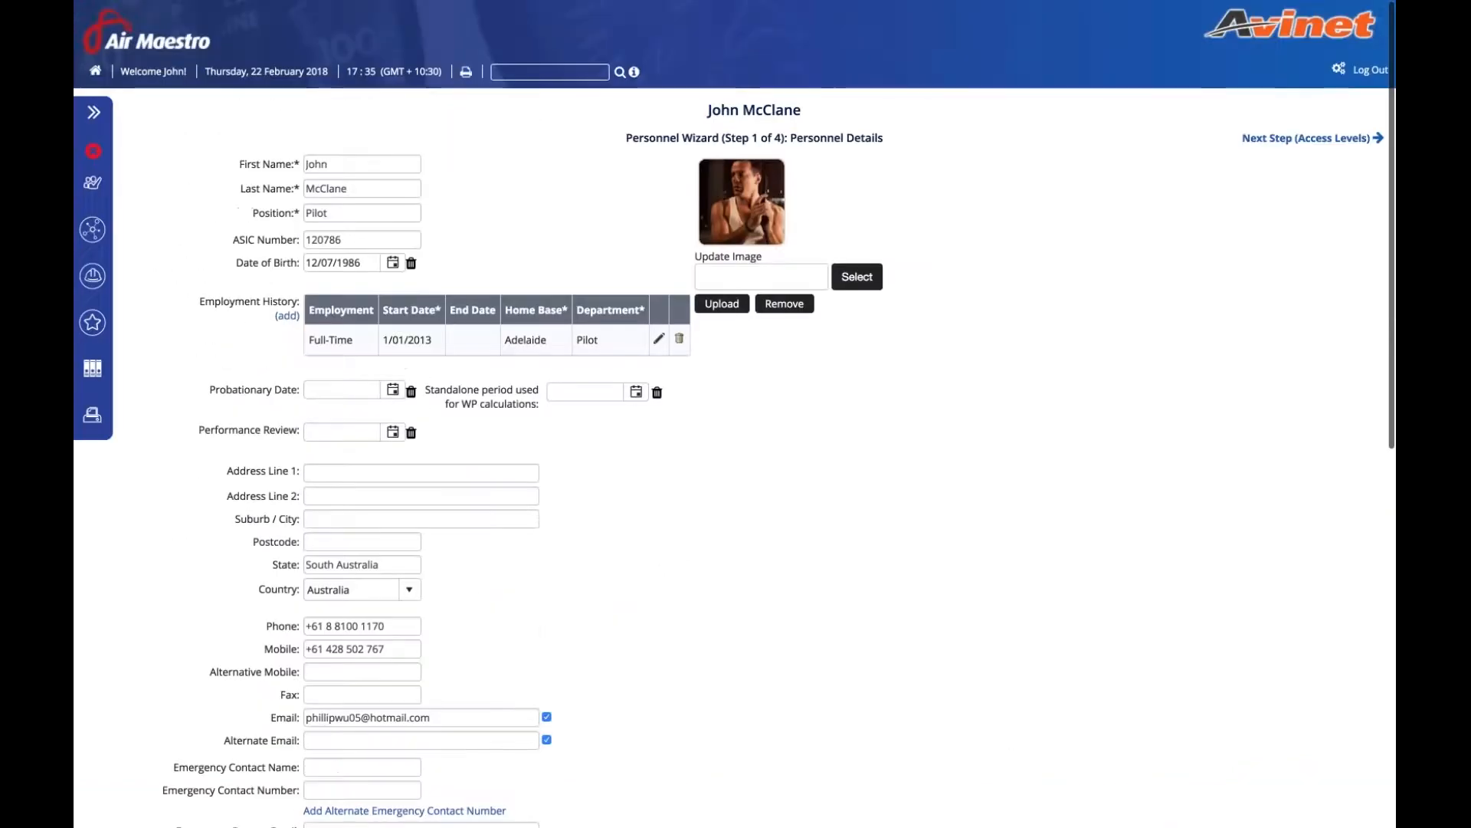
click(174, 41)
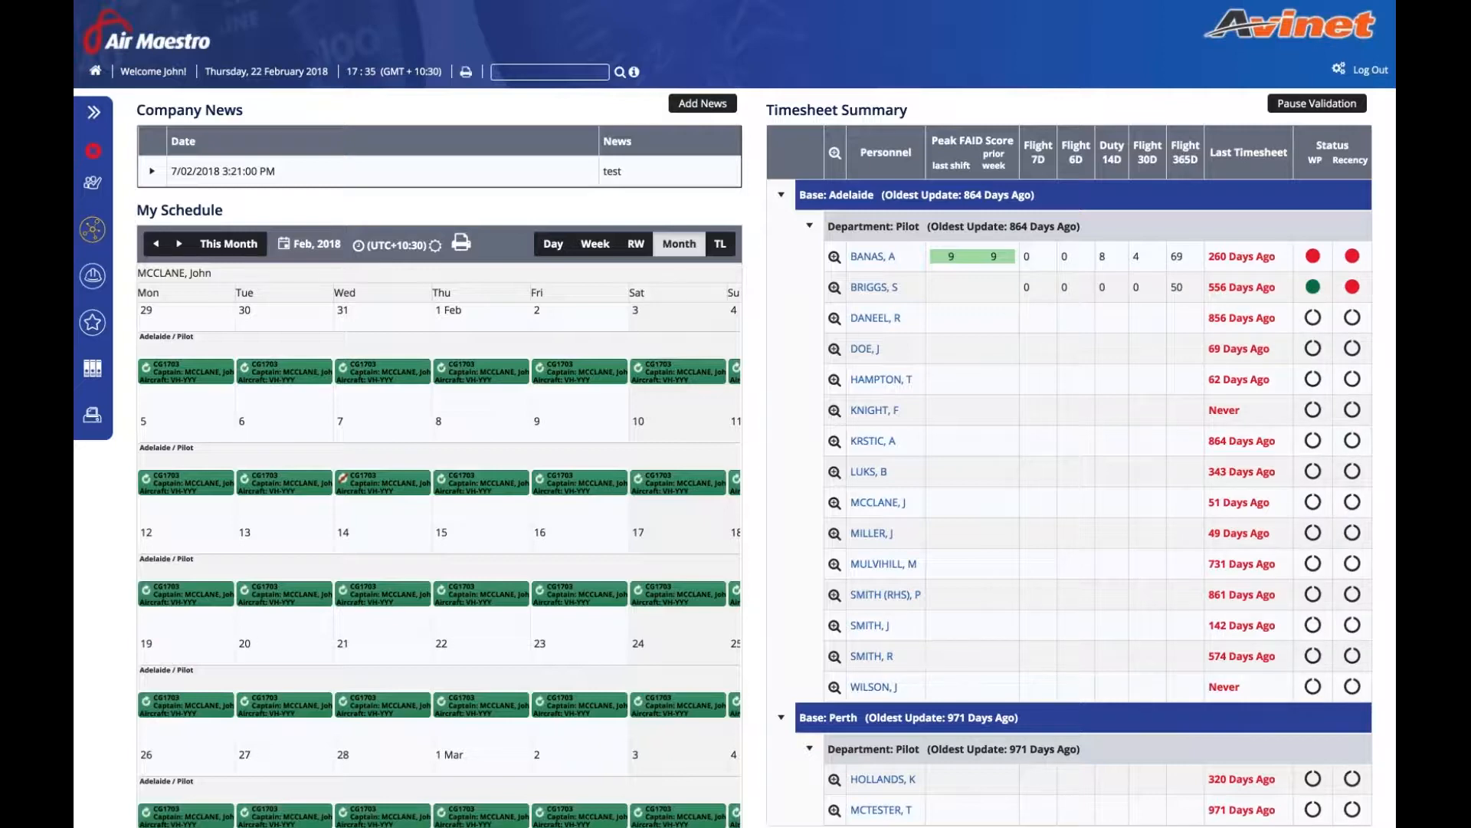
- Start a new Clinical Mission Form from the Operations Form Register
click(92, 230)
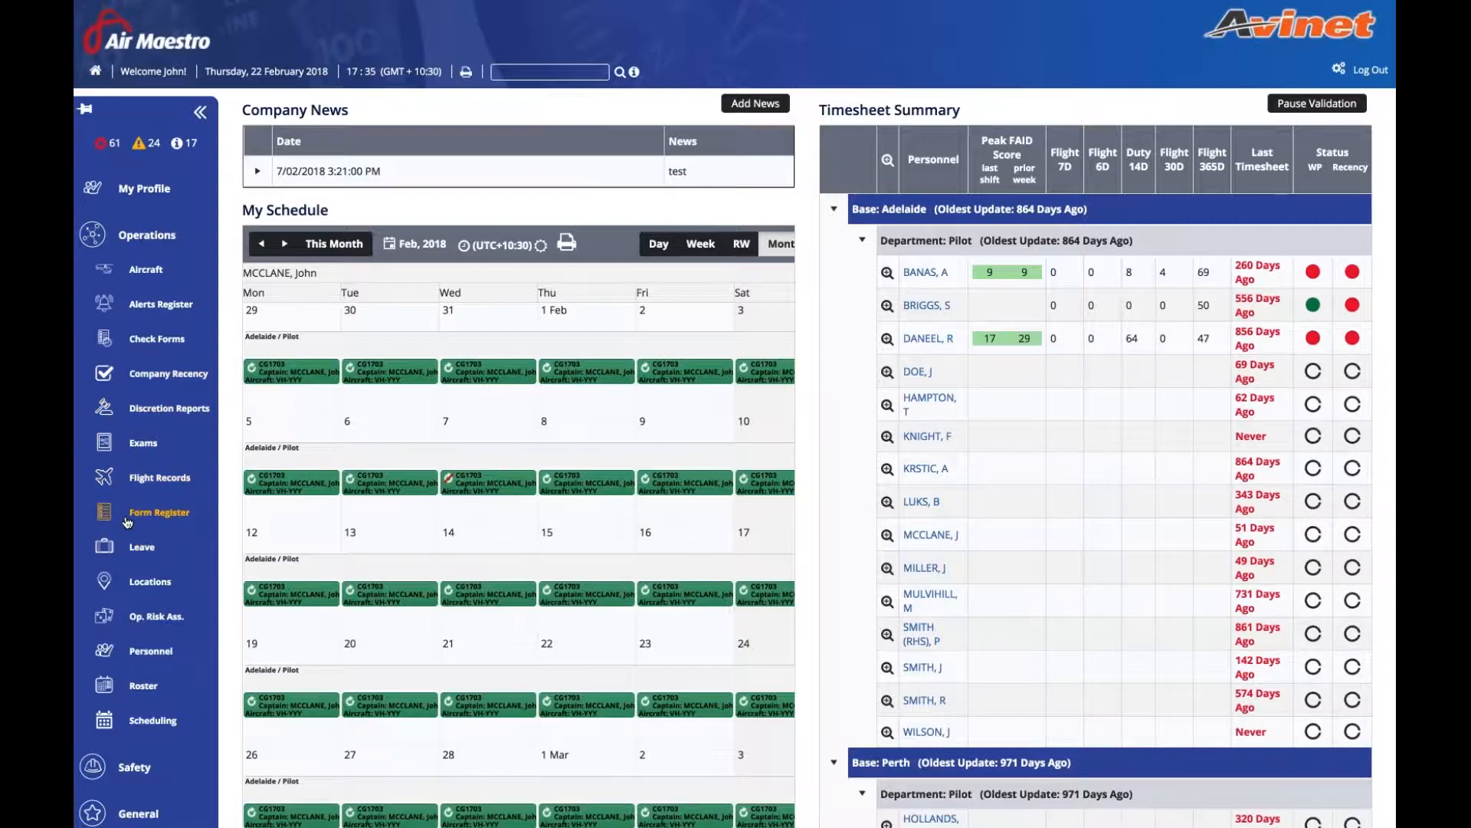
click(127, 520)
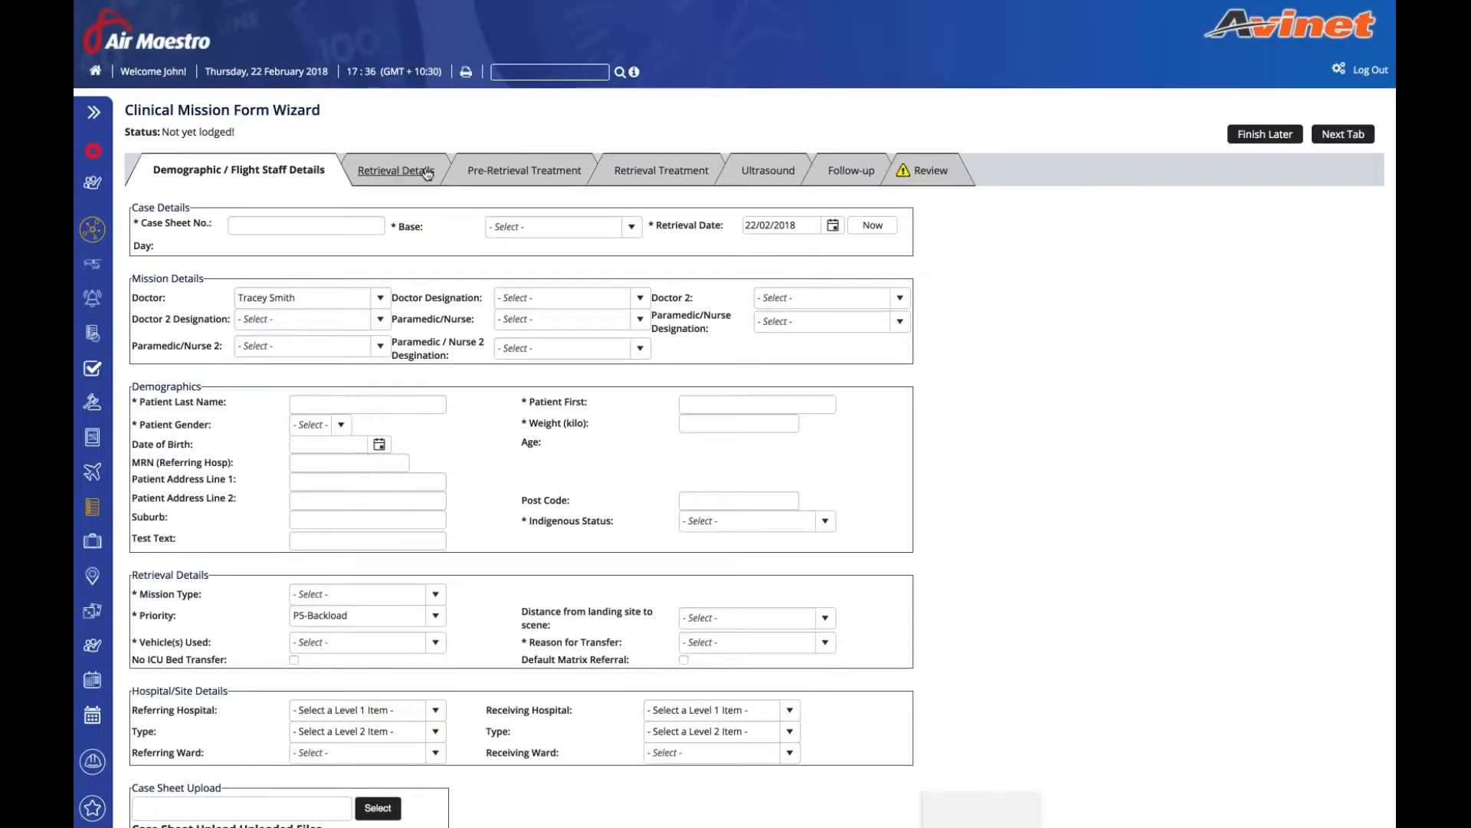
- Step through the form's Retrieval Details, Pre-Retrieval Treatment, Ultrasound and Follow-up sections
click(428, 173)
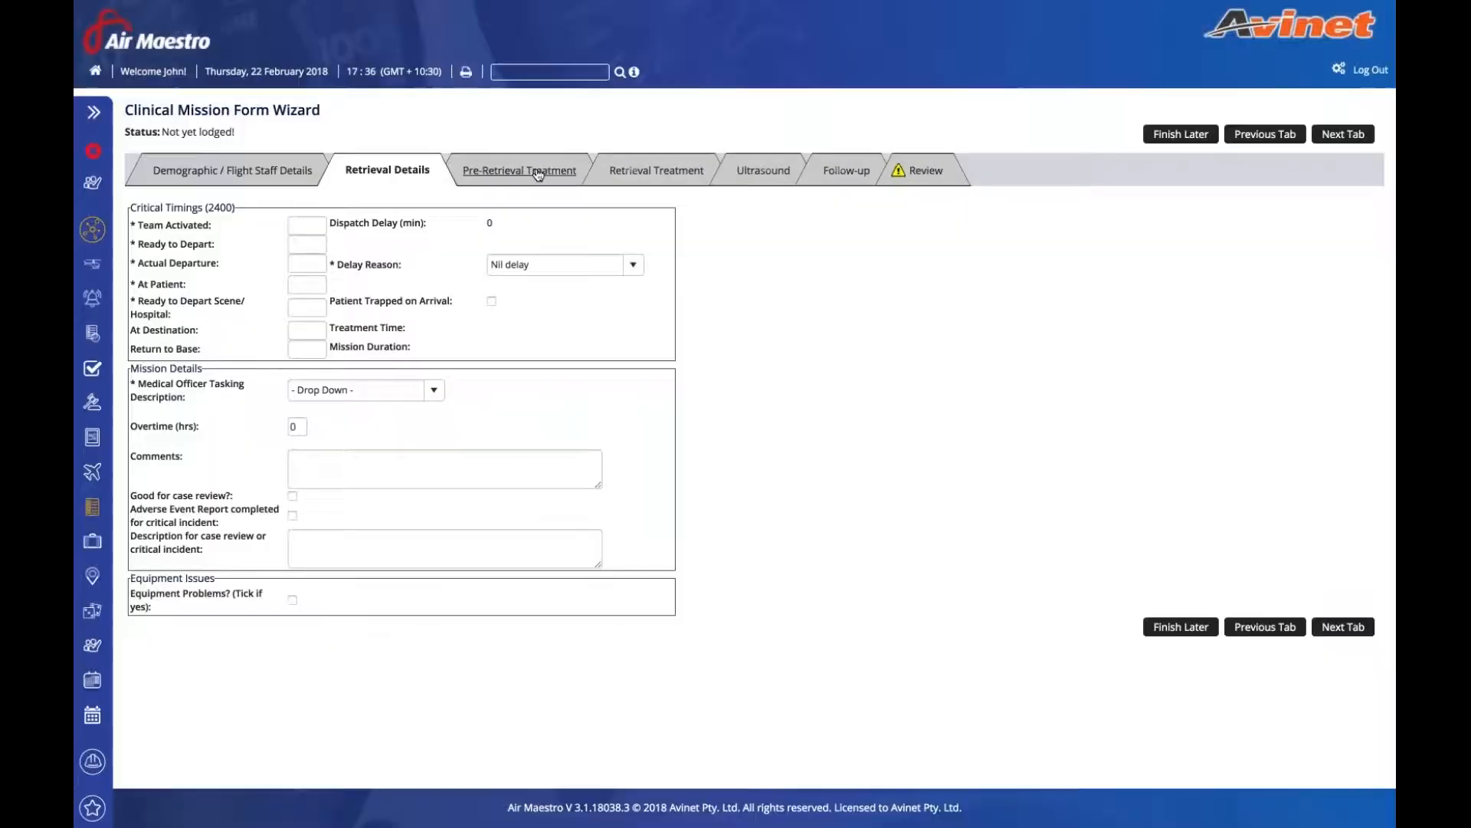
click(539, 172)
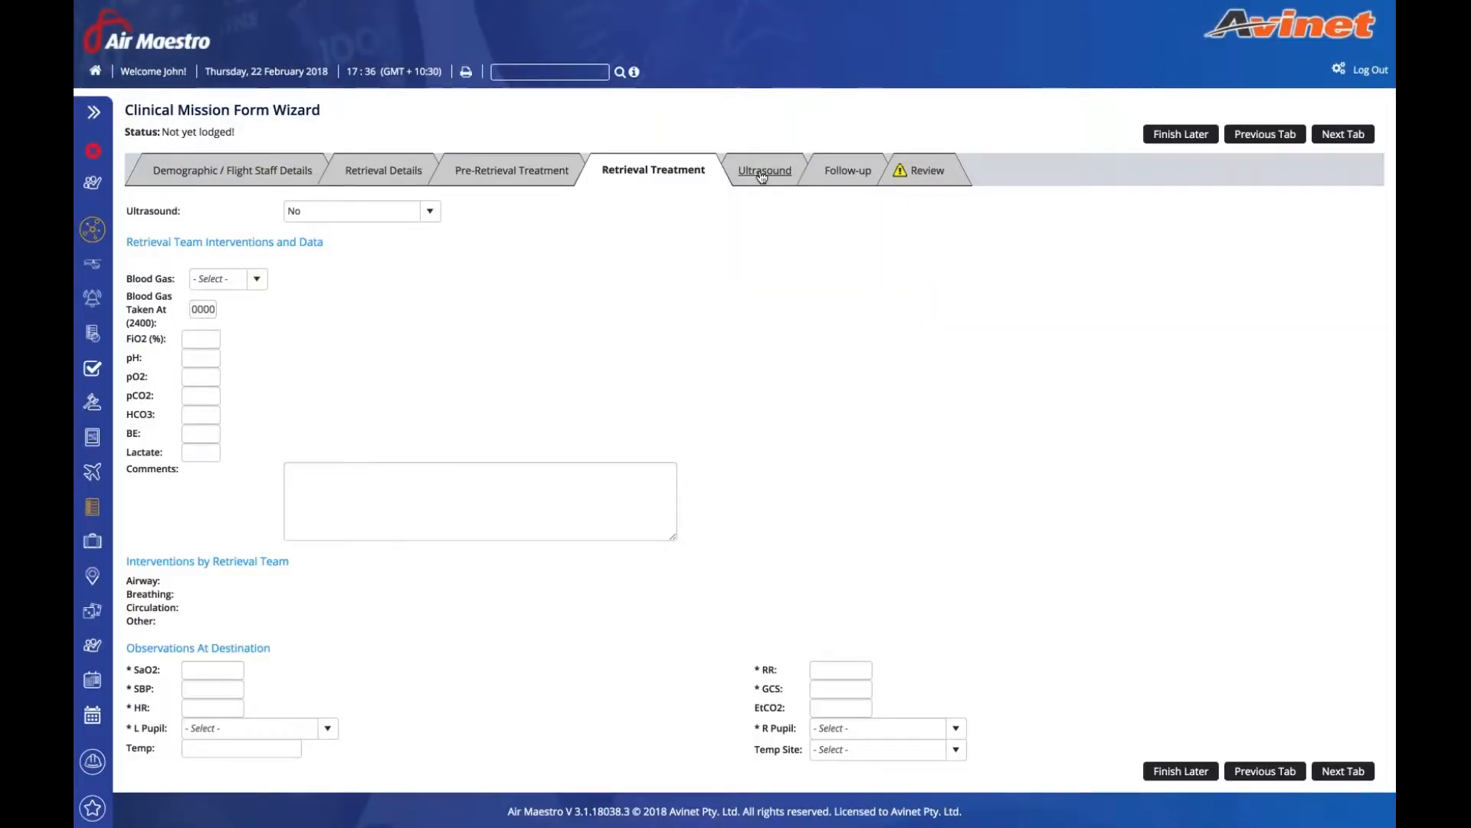
click(763, 174)
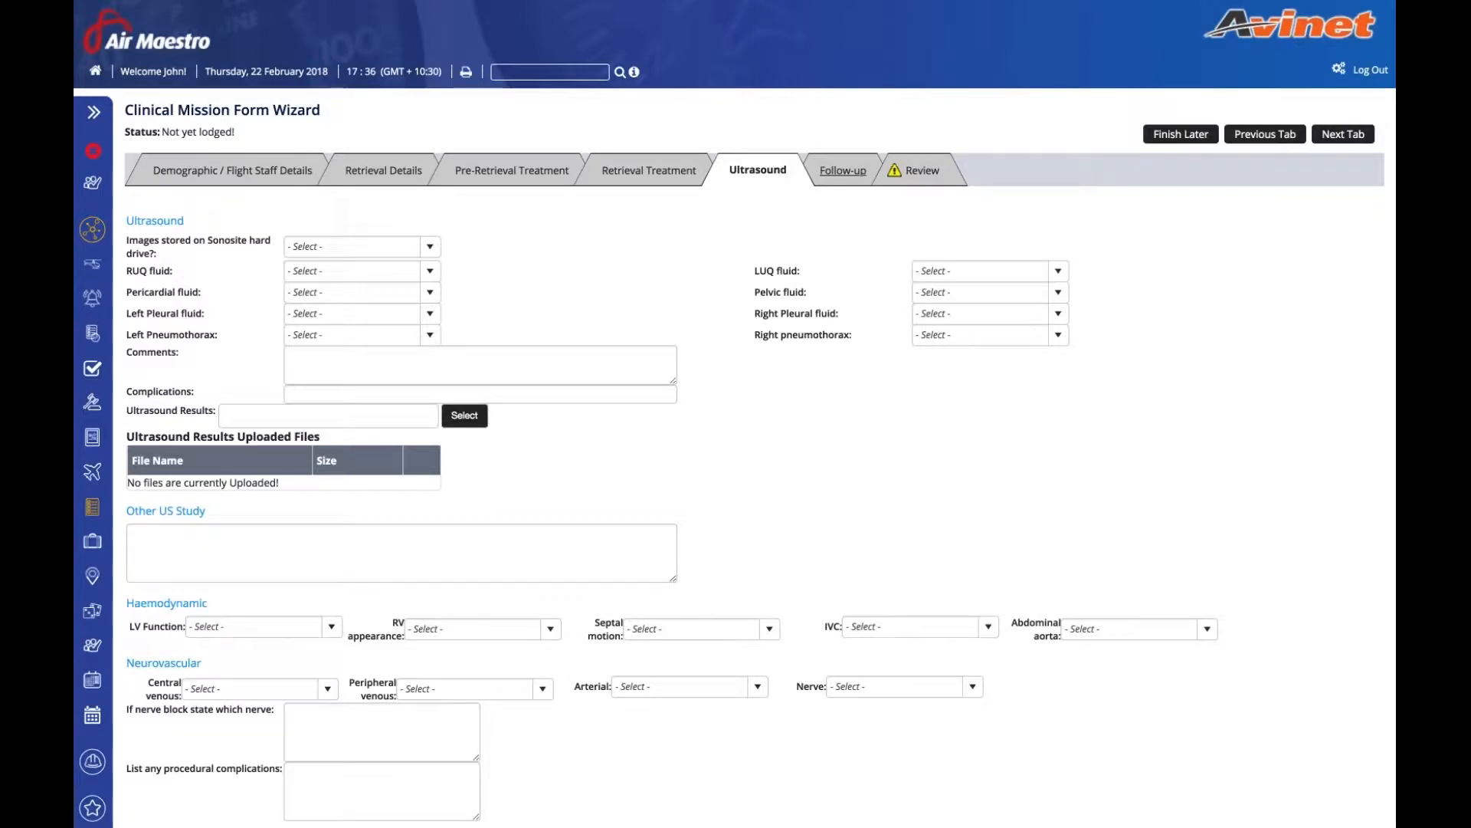
click(843, 170)
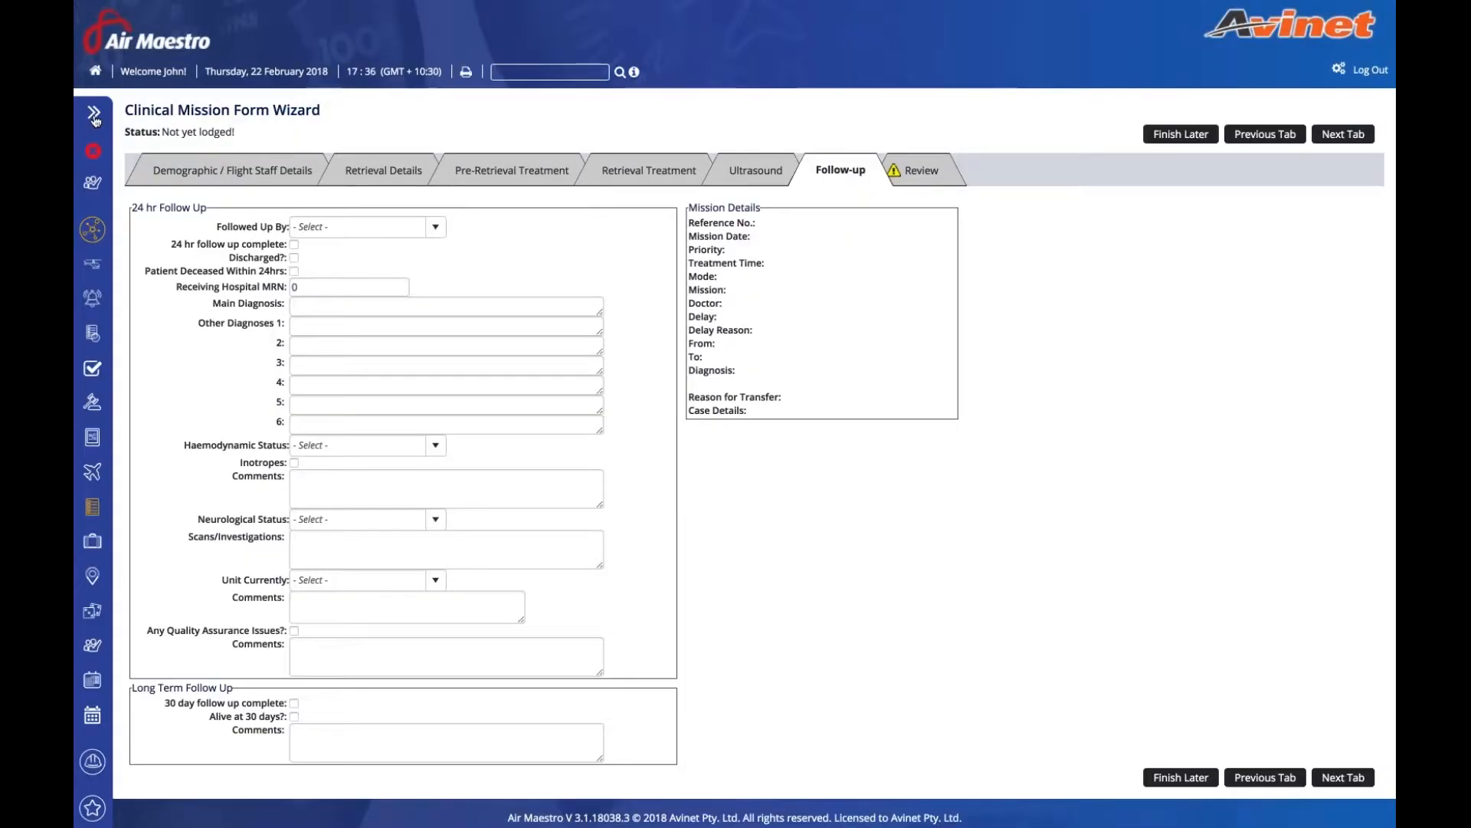
- Open the Hazard Register from the Safety area
click(93, 115)
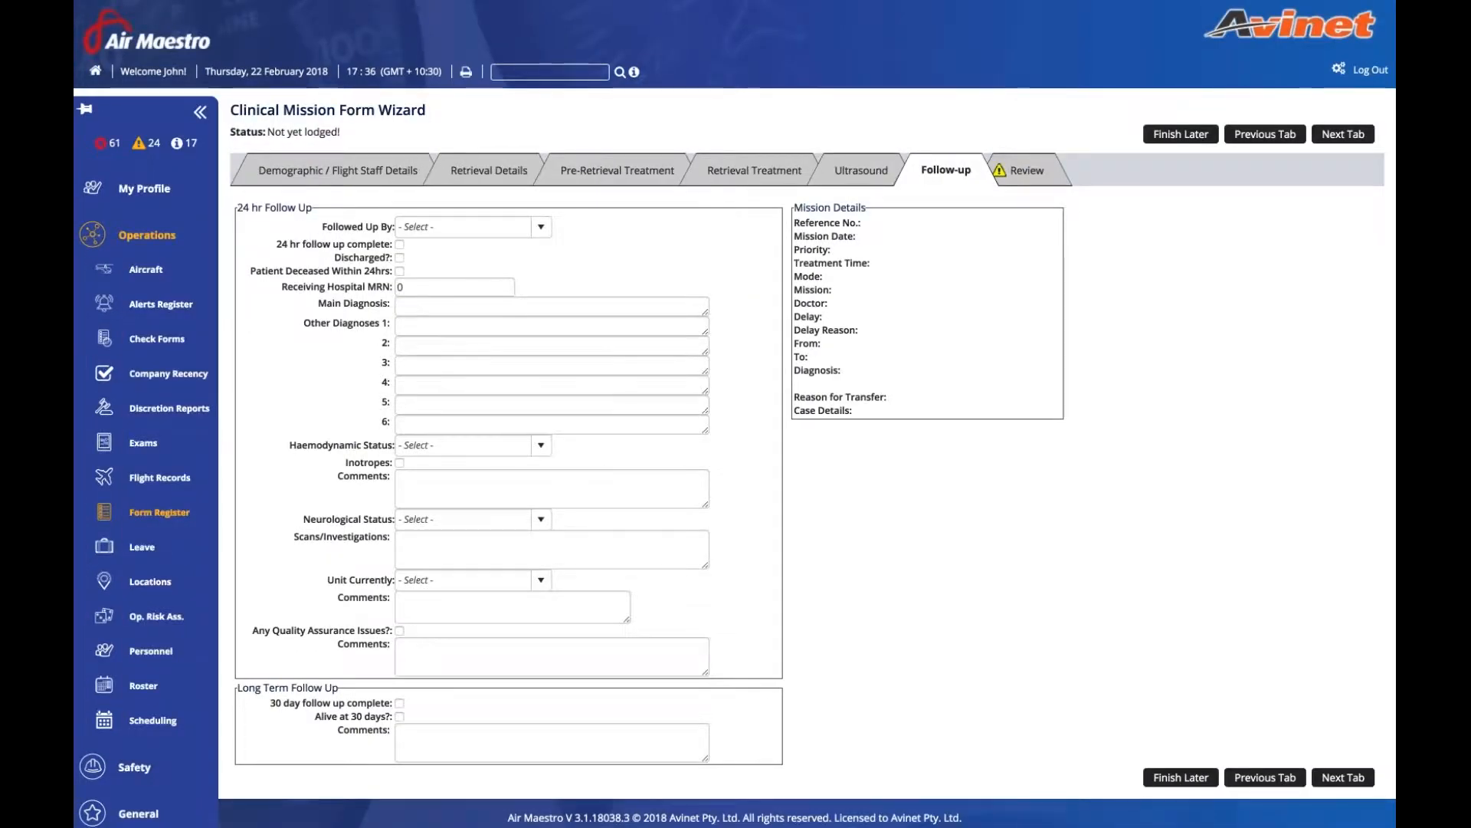
scroll(144, 356, down, 1)
scroll(105, 655, down, 1)
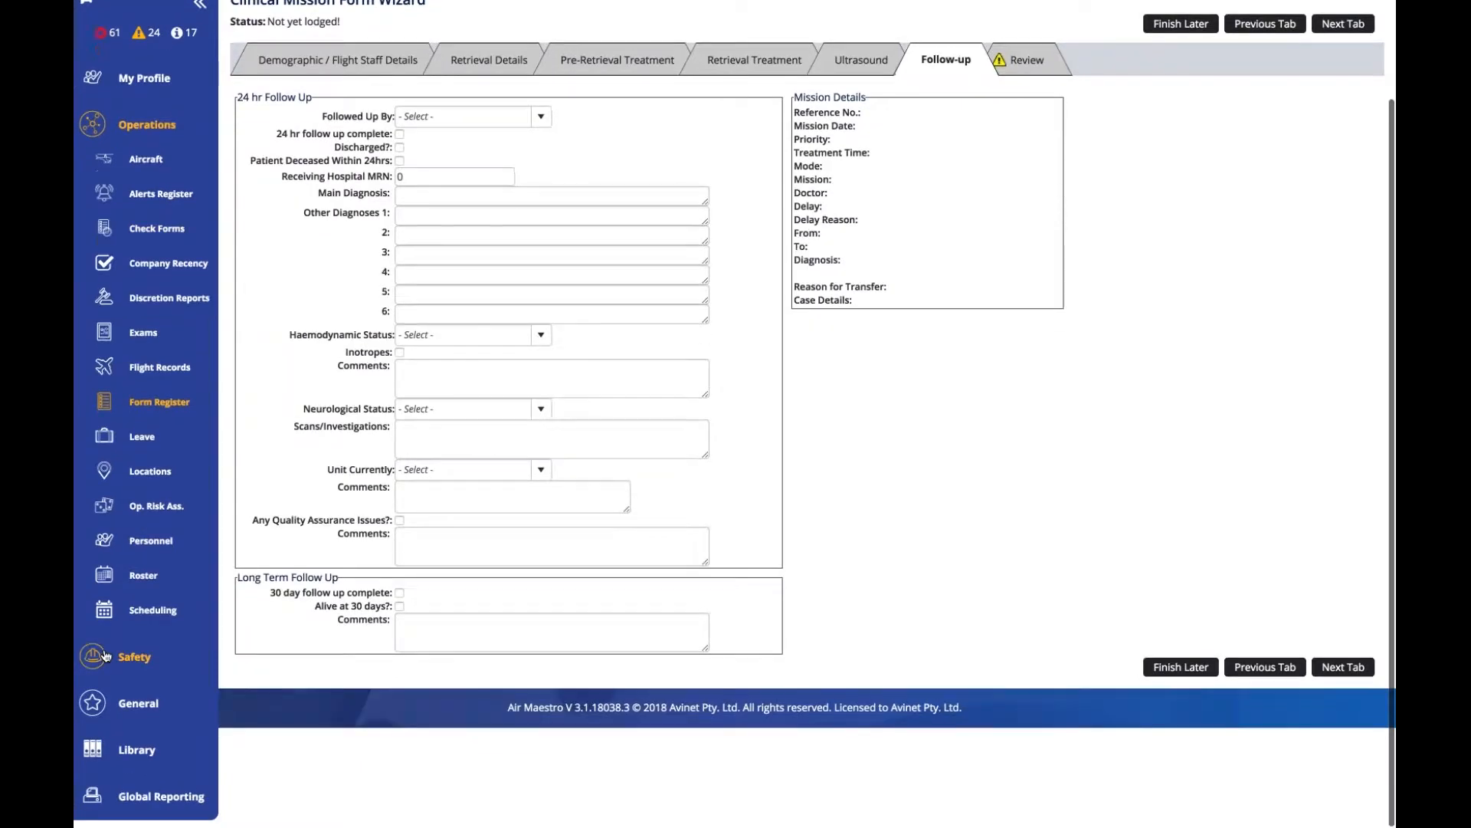
click(105, 655)
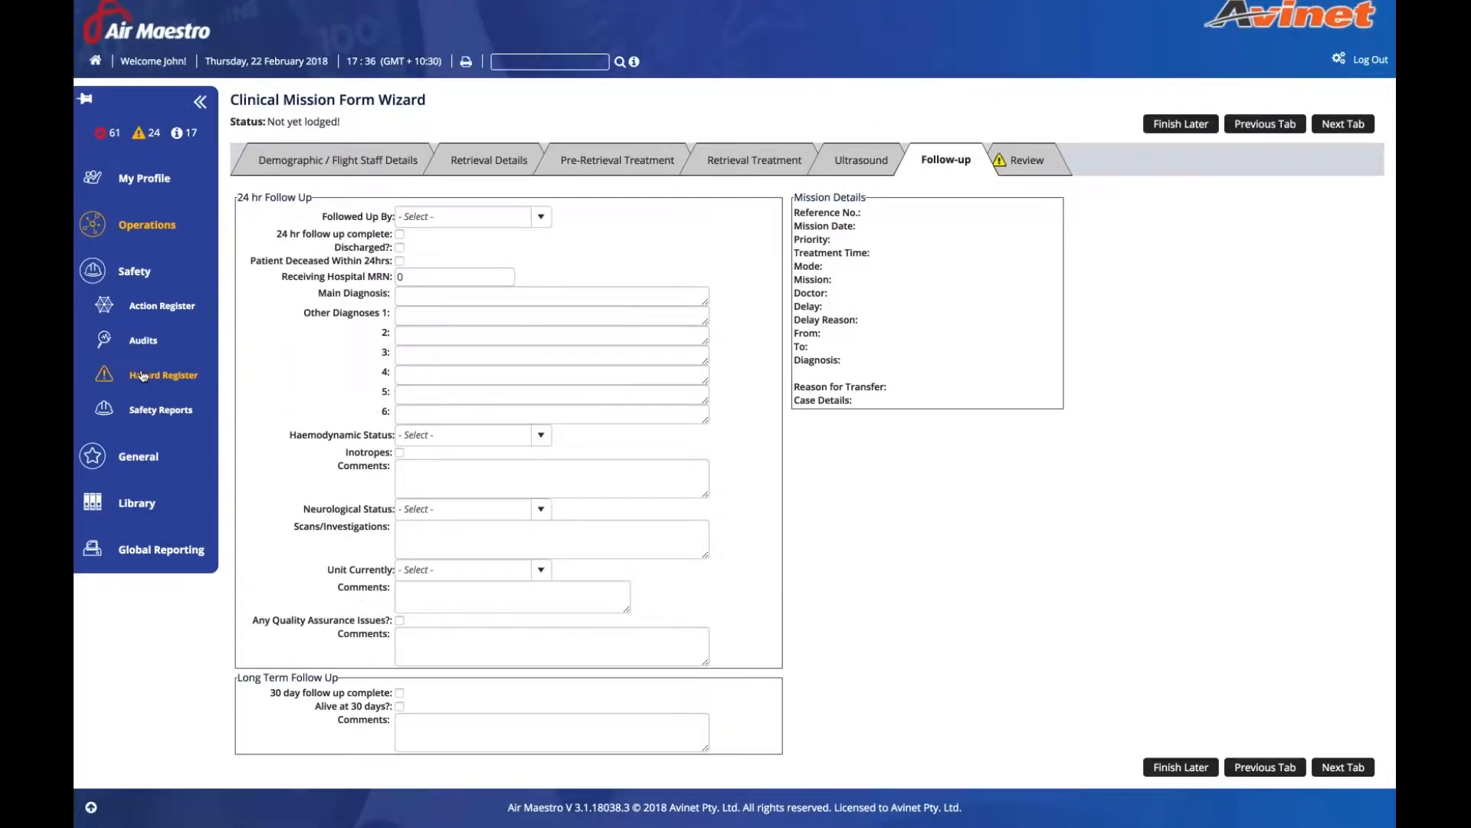
click(143, 375)
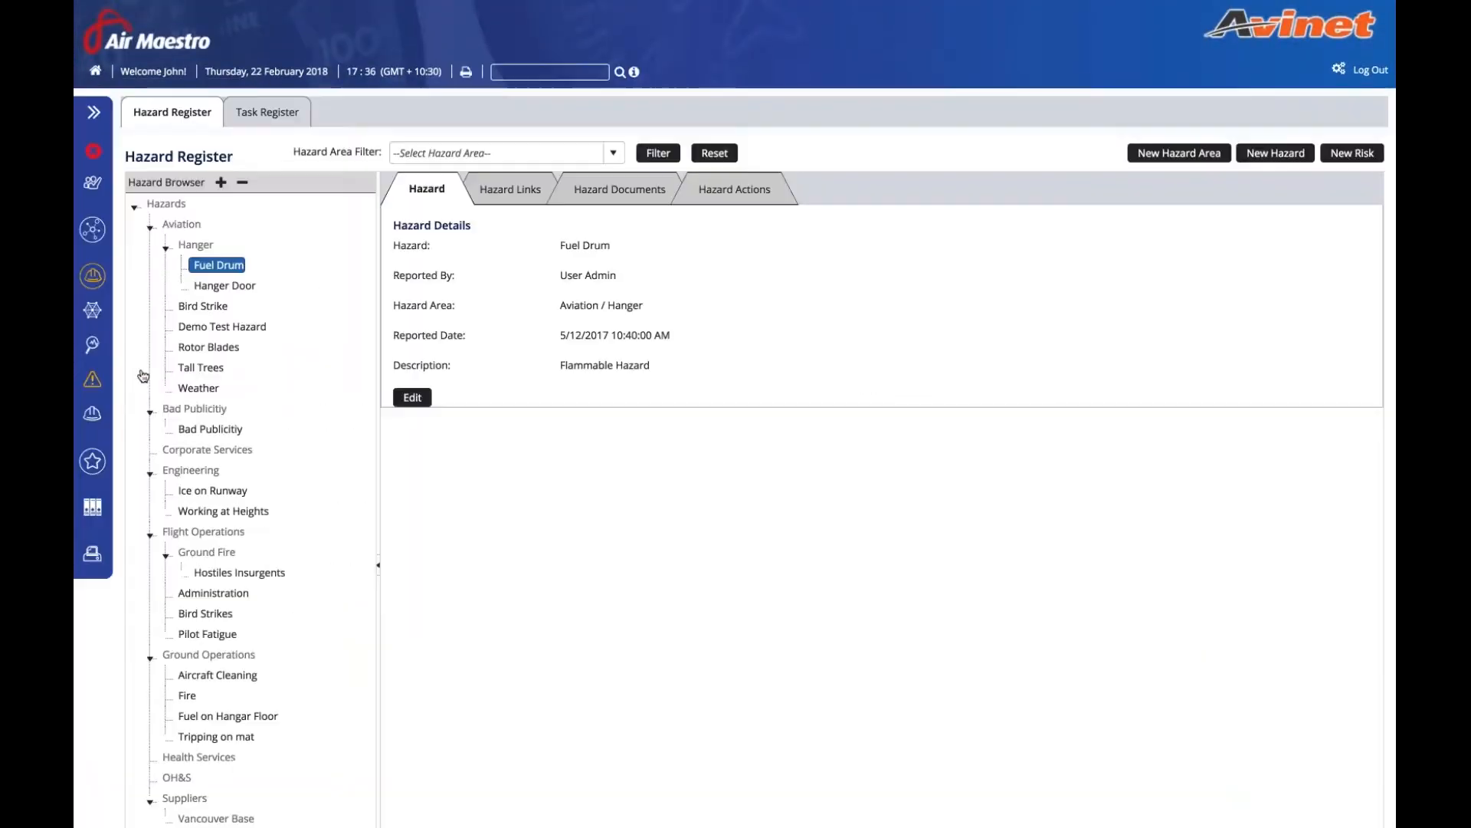
- Review the Hanger Door hazard's Loss of limbs risk, noting Medium initial and Low latest risk
click(224, 285)
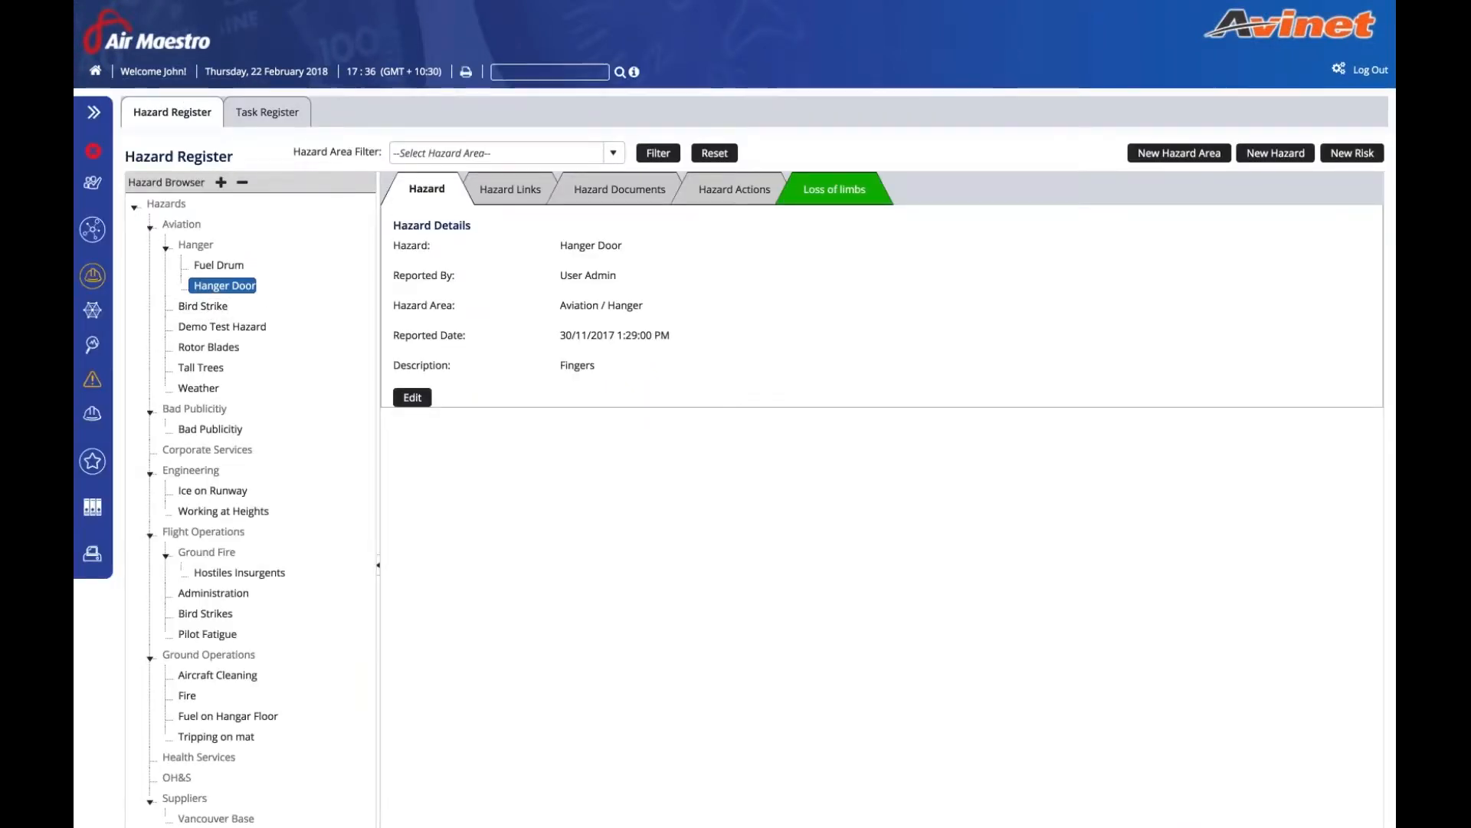
click(833, 192)
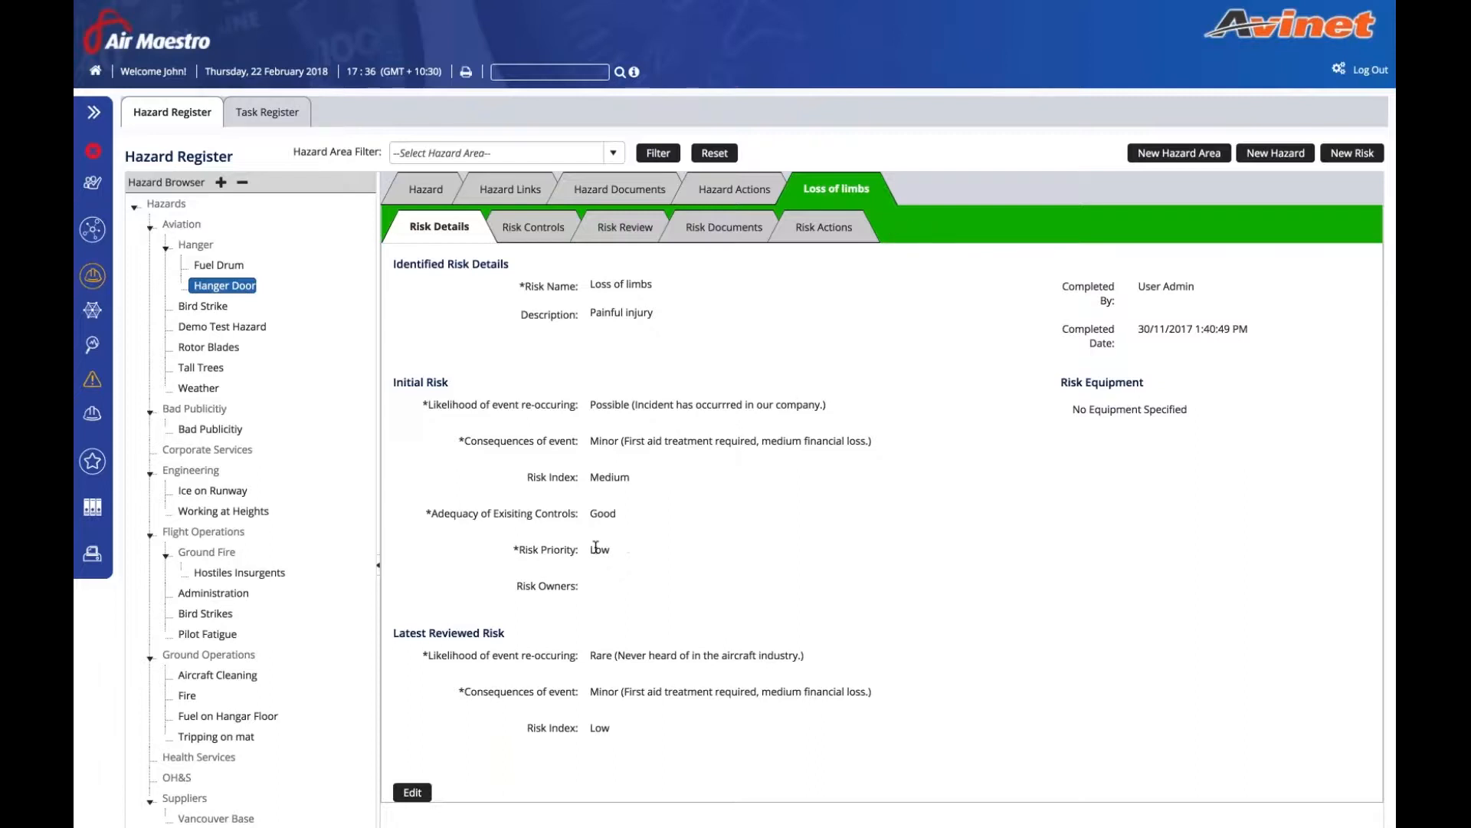
double_click(602, 481)
click(601, 481)
drag(407, 632, 500, 631)
drag(589, 728, 611, 728)
click(611, 728)
- Review the Bird Strike hazard's crash and Damage to Aircraft risks, then list the safety reports
click(217, 308)
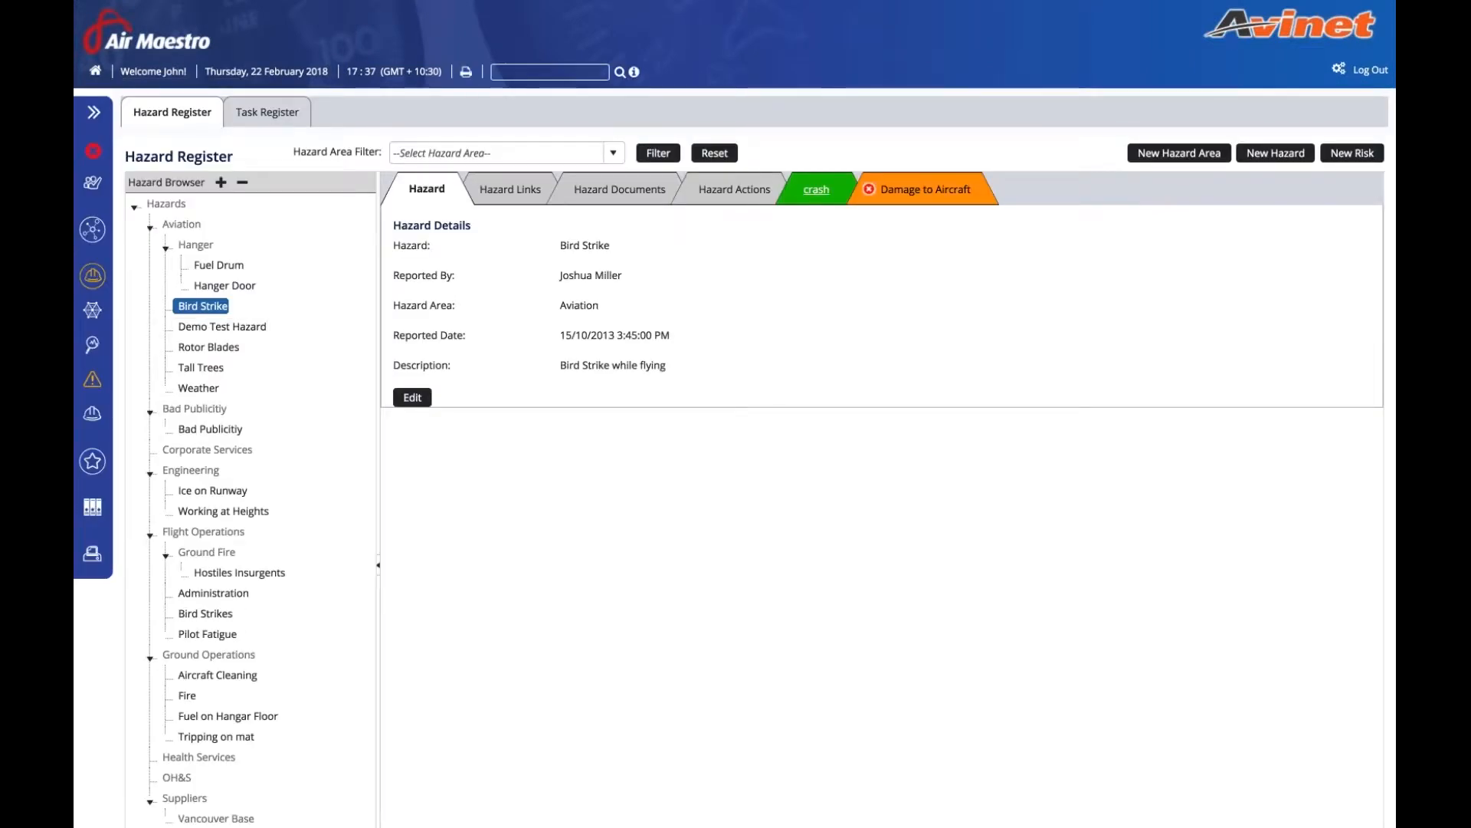
click(847, 195)
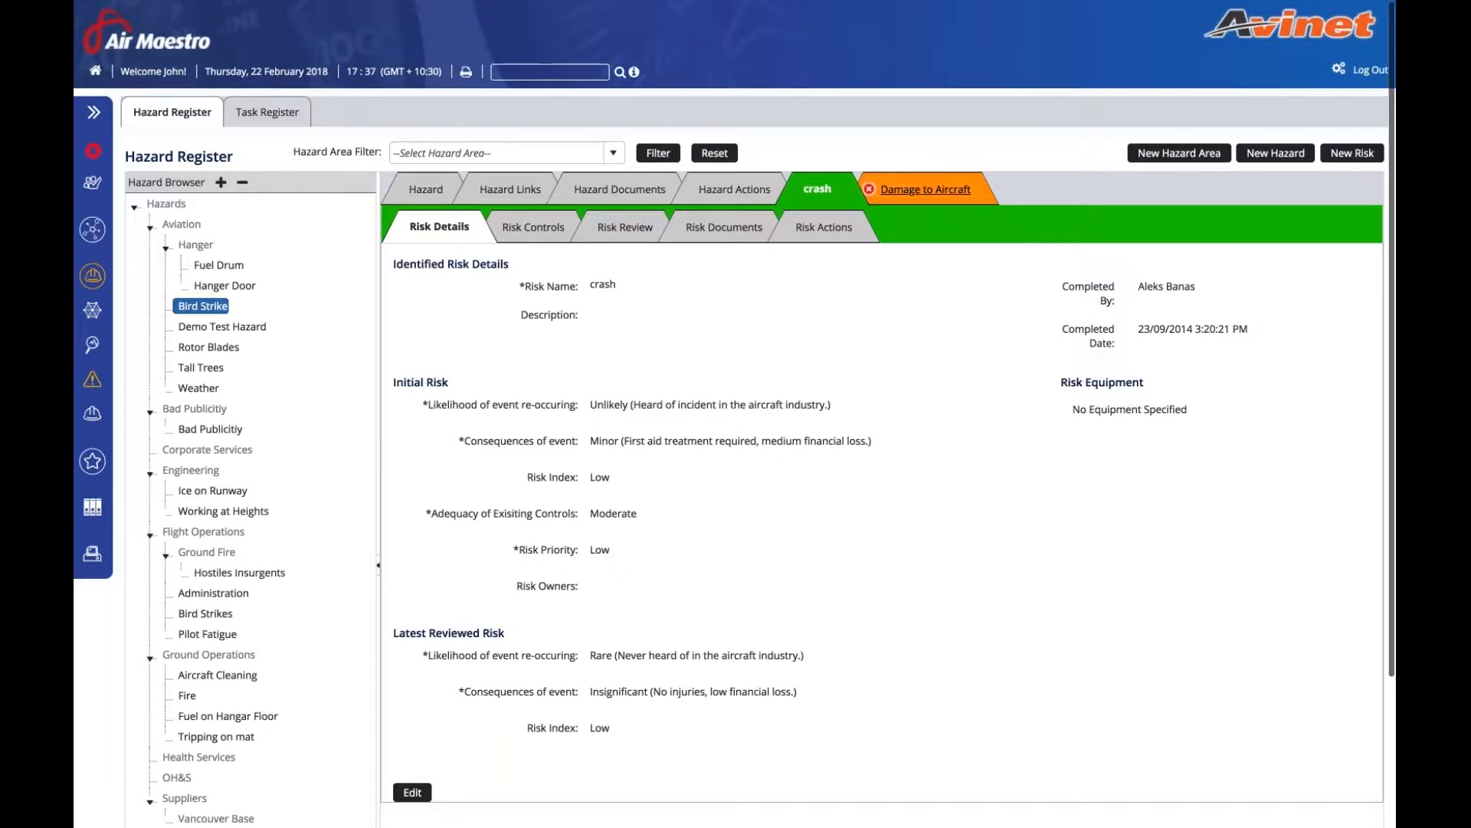
click(928, 190)
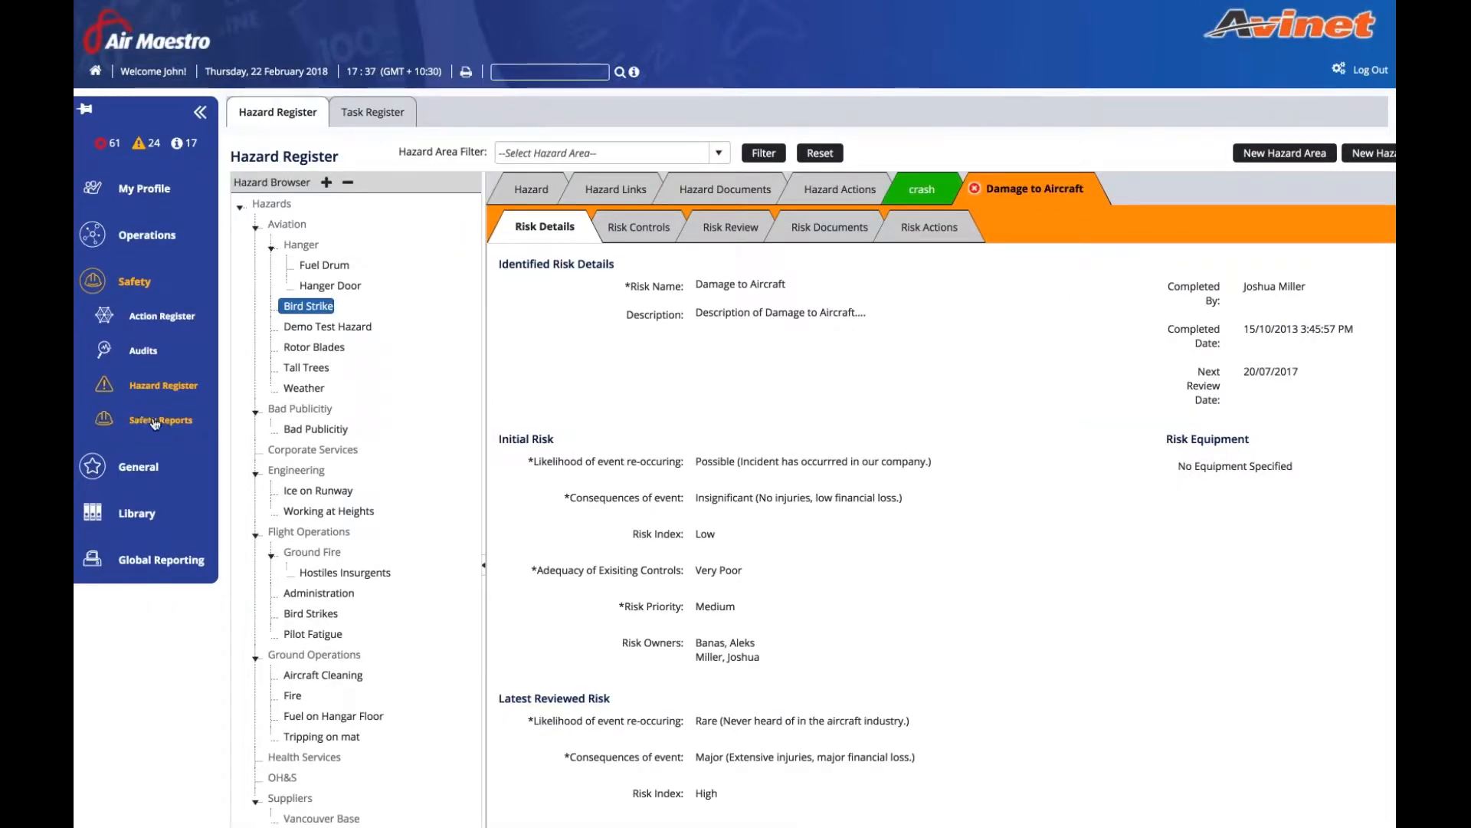
click(156, 422)
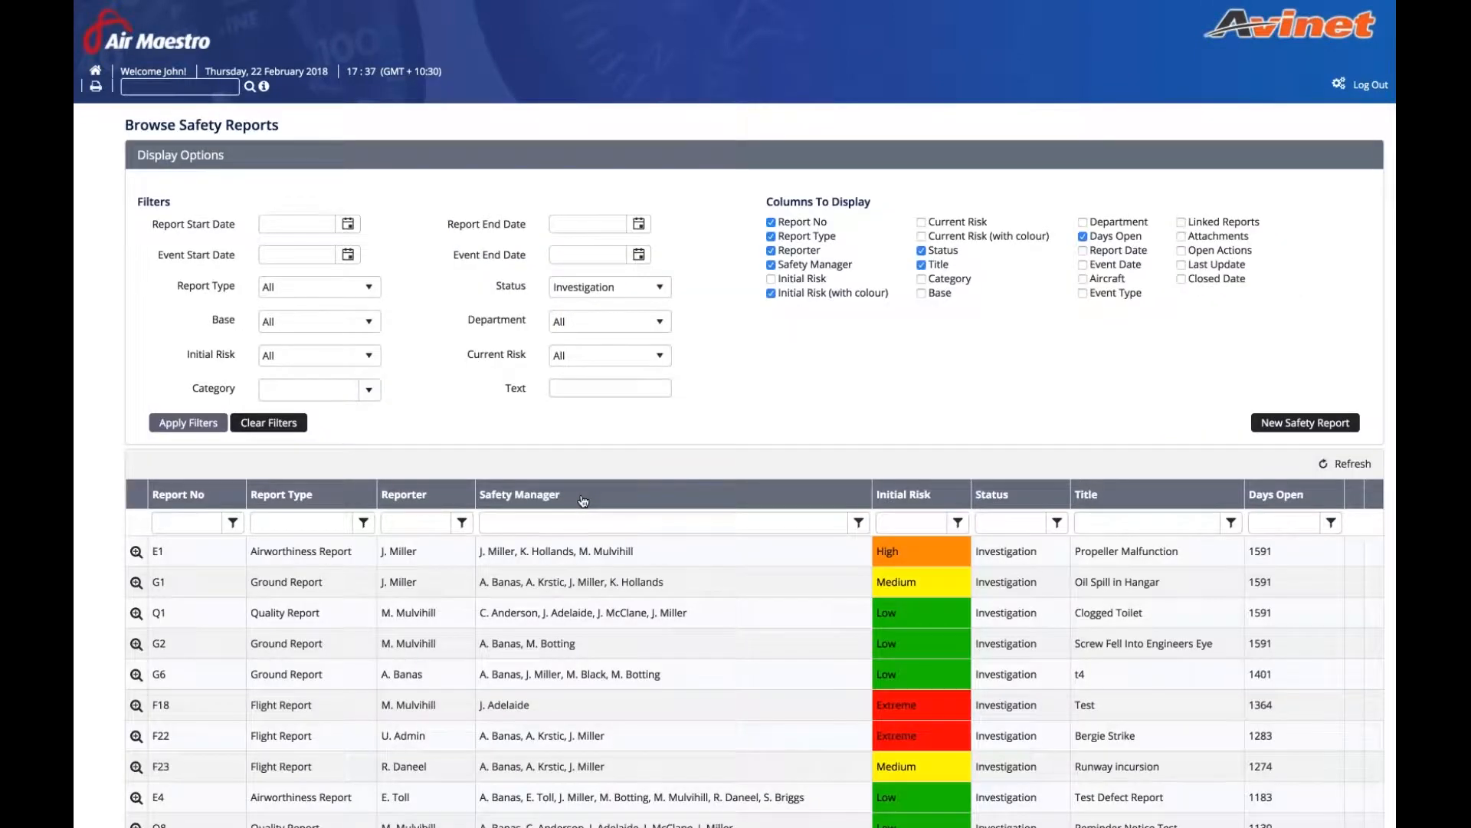
- View the File Attachments of safety report F18
scroll(571, 502, down, 3)
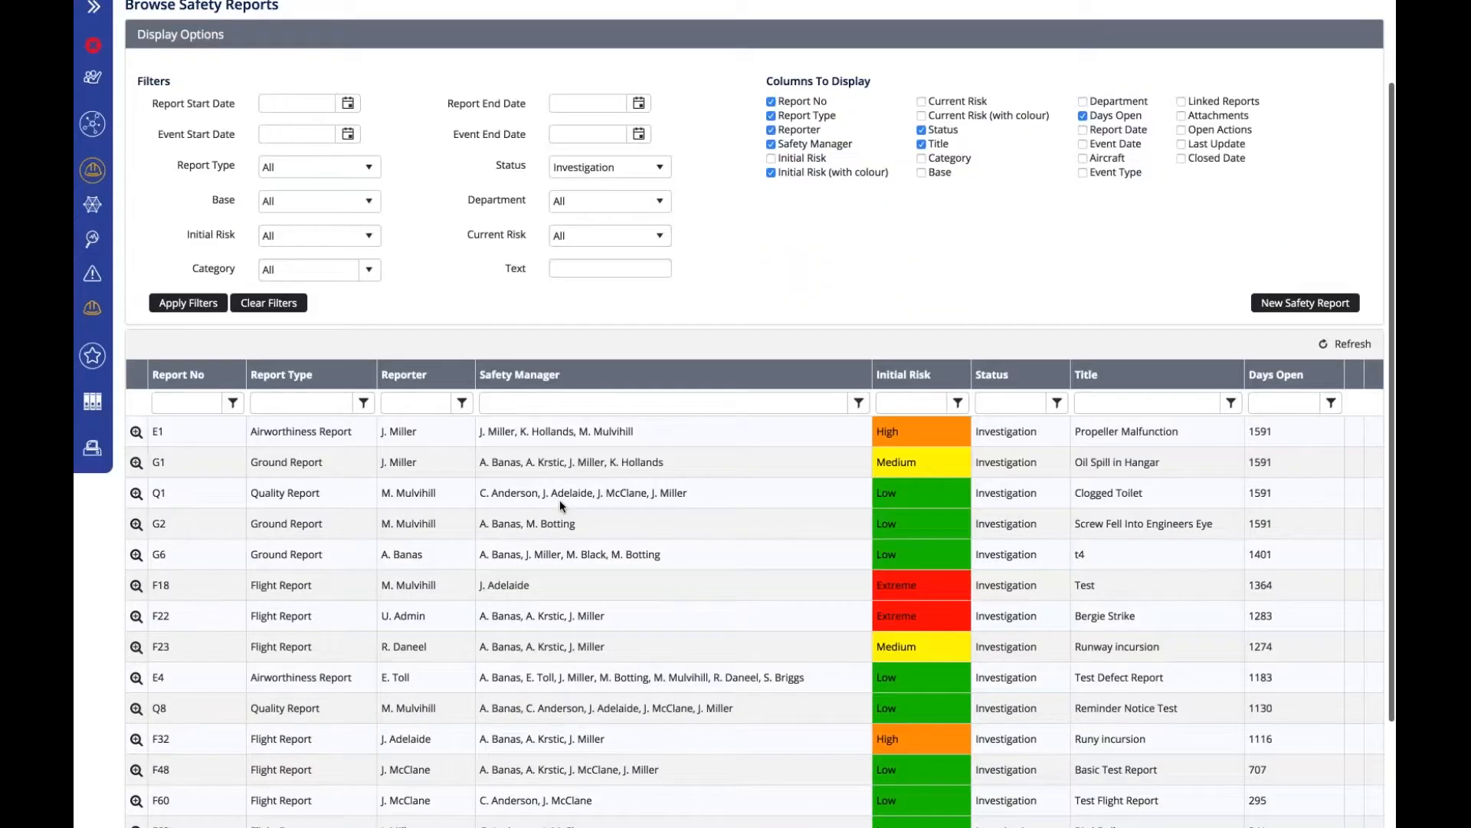
scroll(560, 499, down, 2)
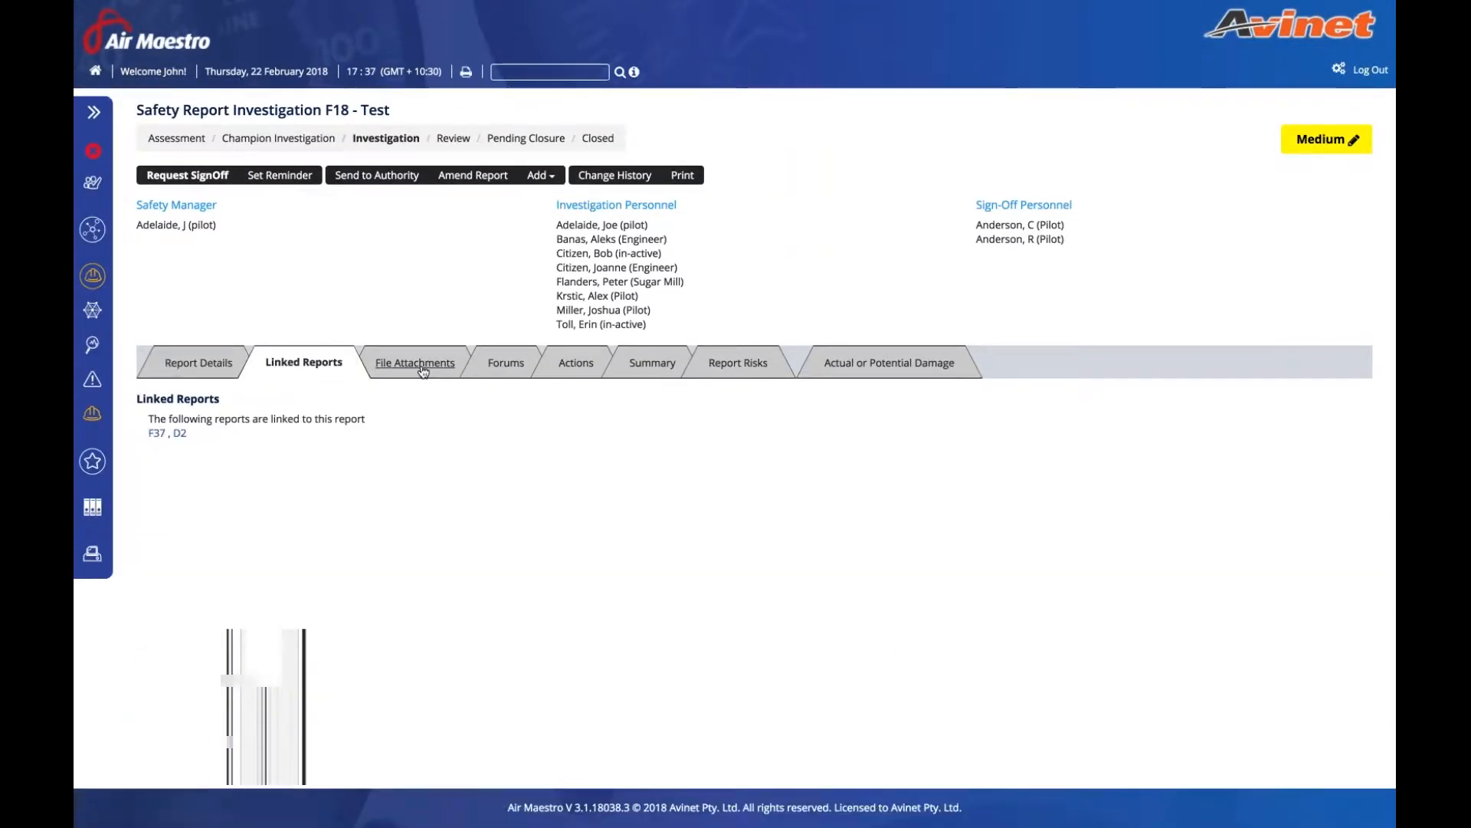
click(422, 369)
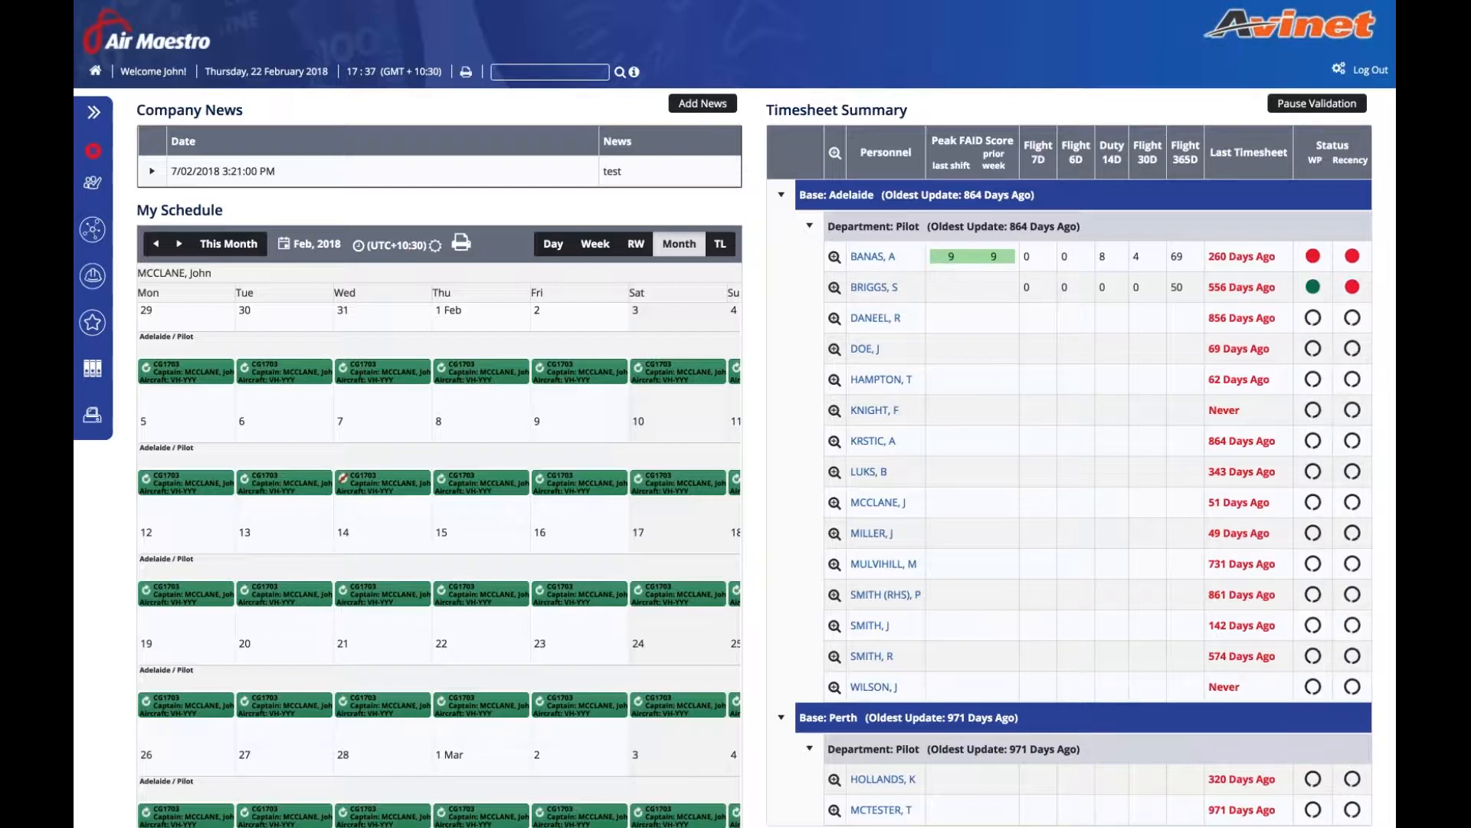
- Open Aircraft Type Setup under Operations in the system Setup page
click(1340, 69)
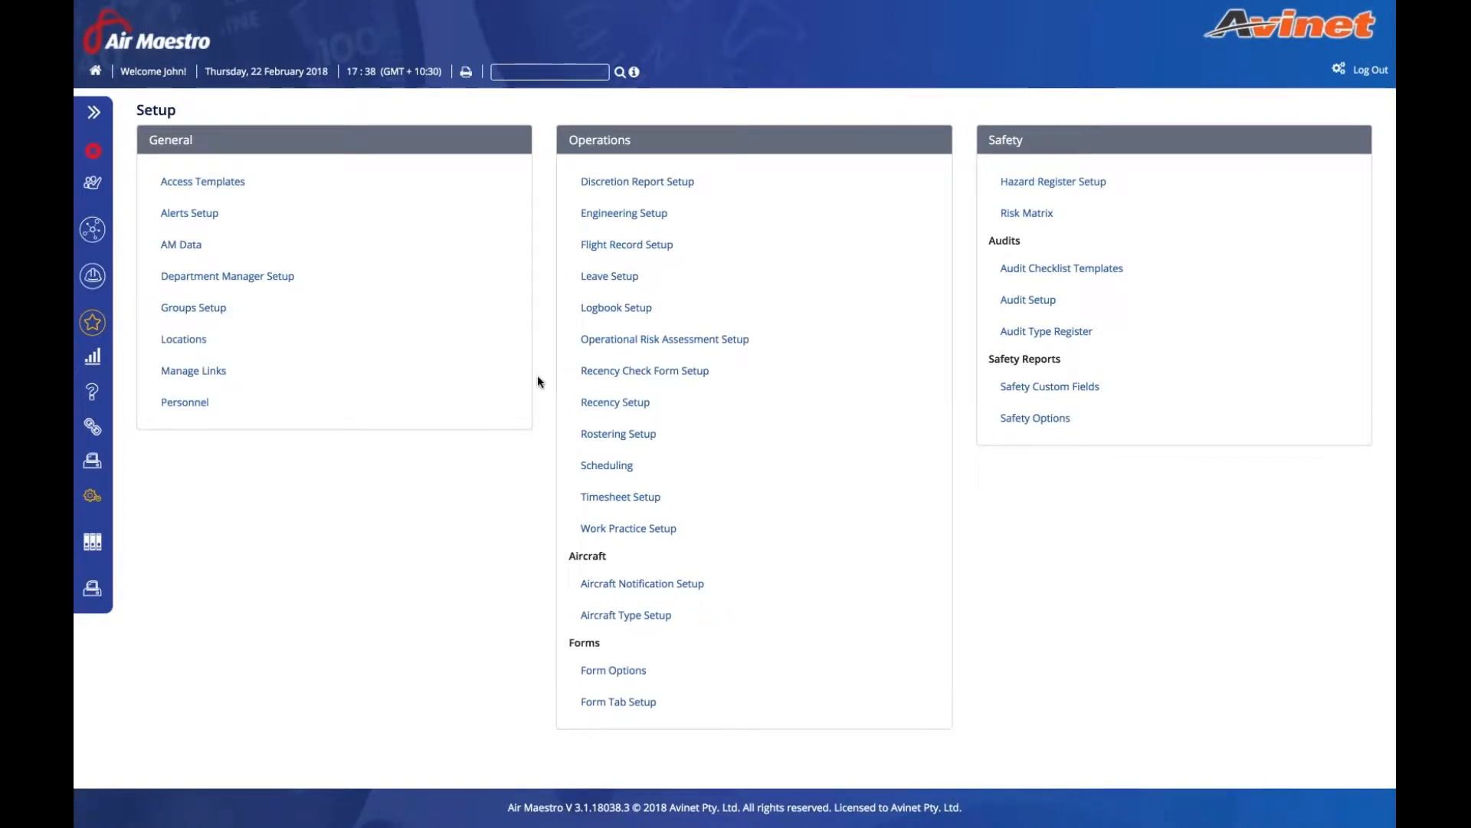
click(633, 620)
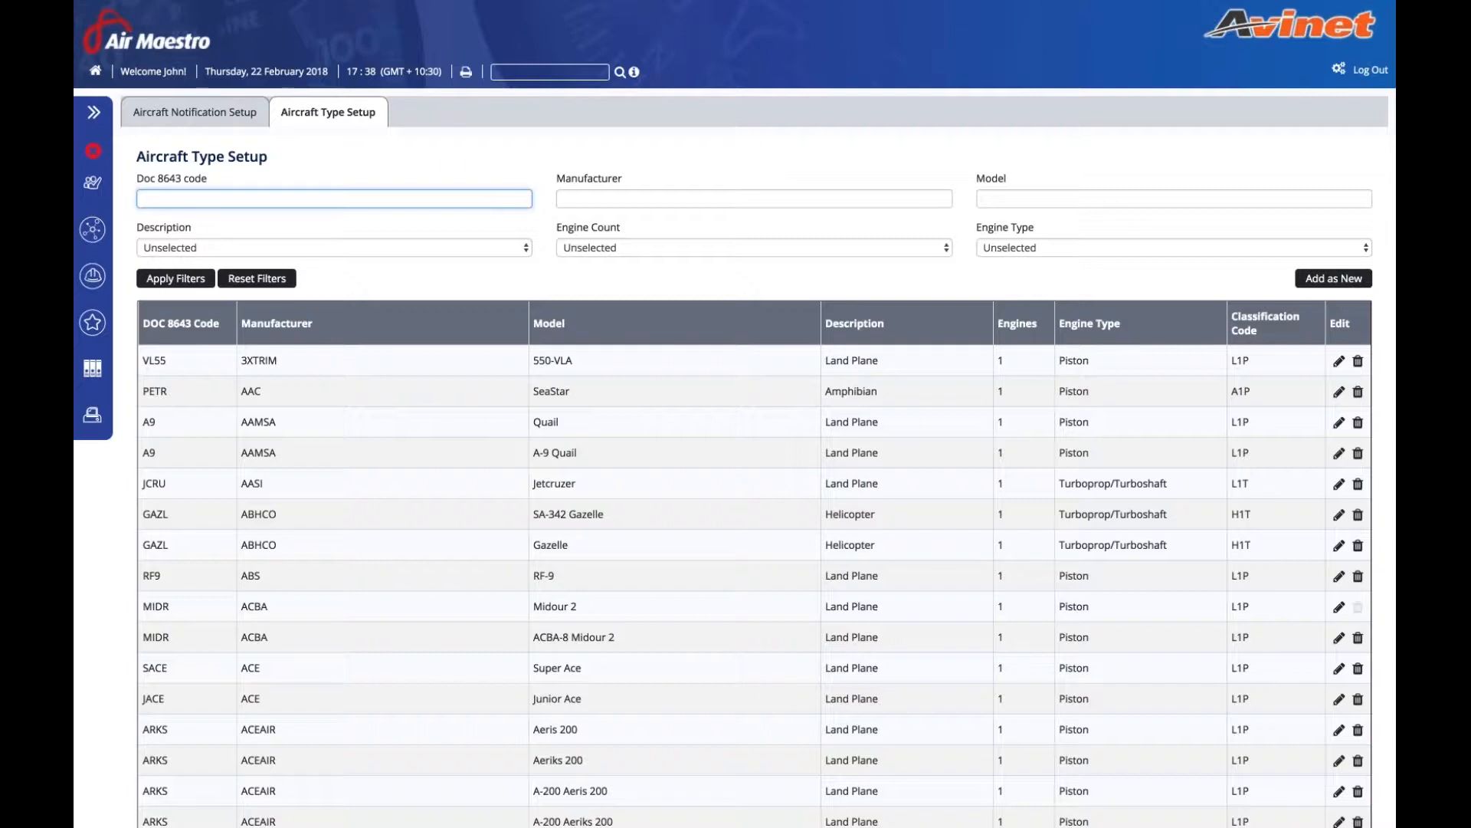
- Step through the Manufacturer, Model, Description, Engine Count and Engine Type filter fields
click(581, 198)
click(992, 198)
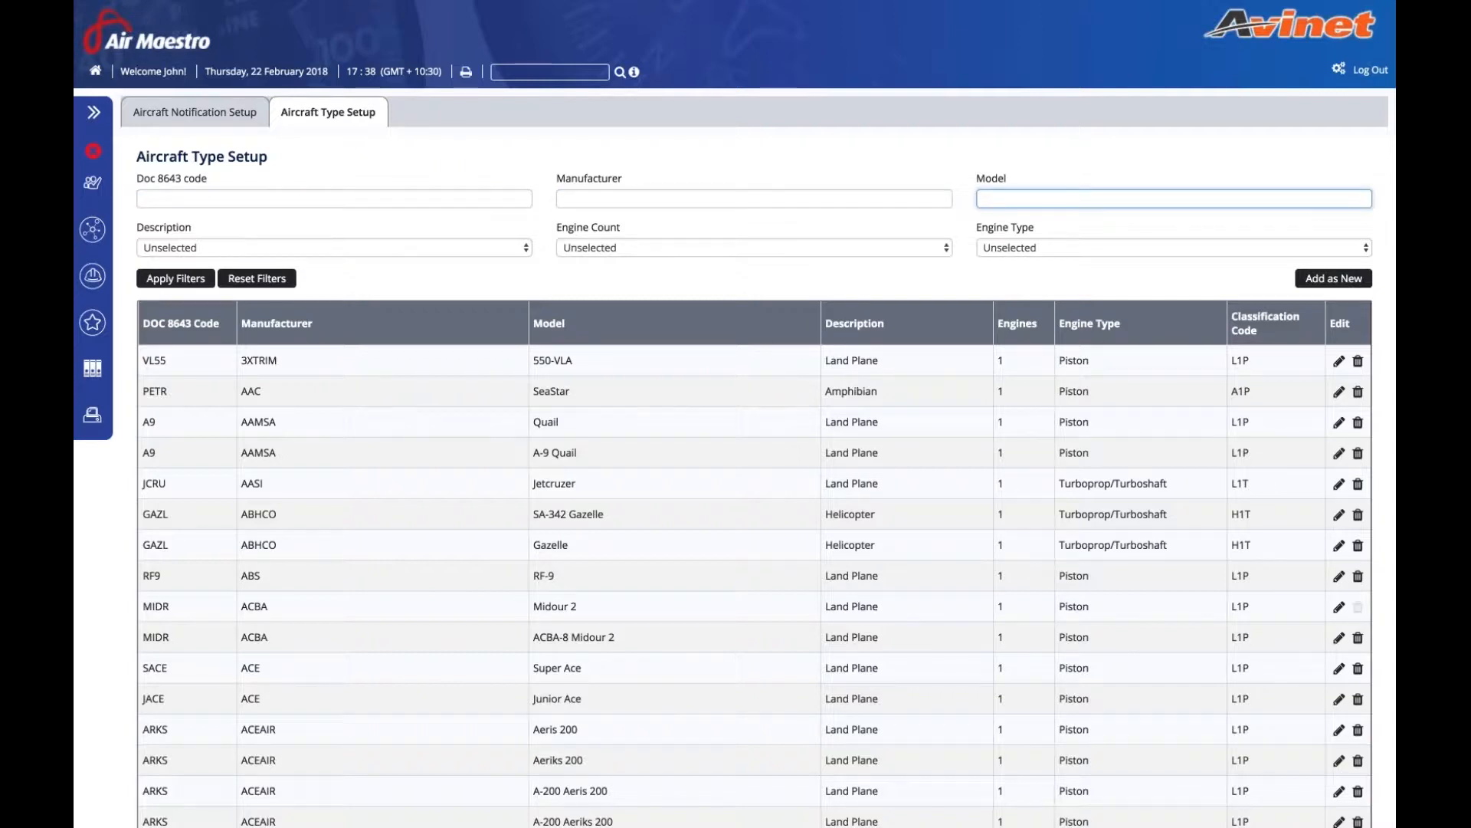
key(Tab)
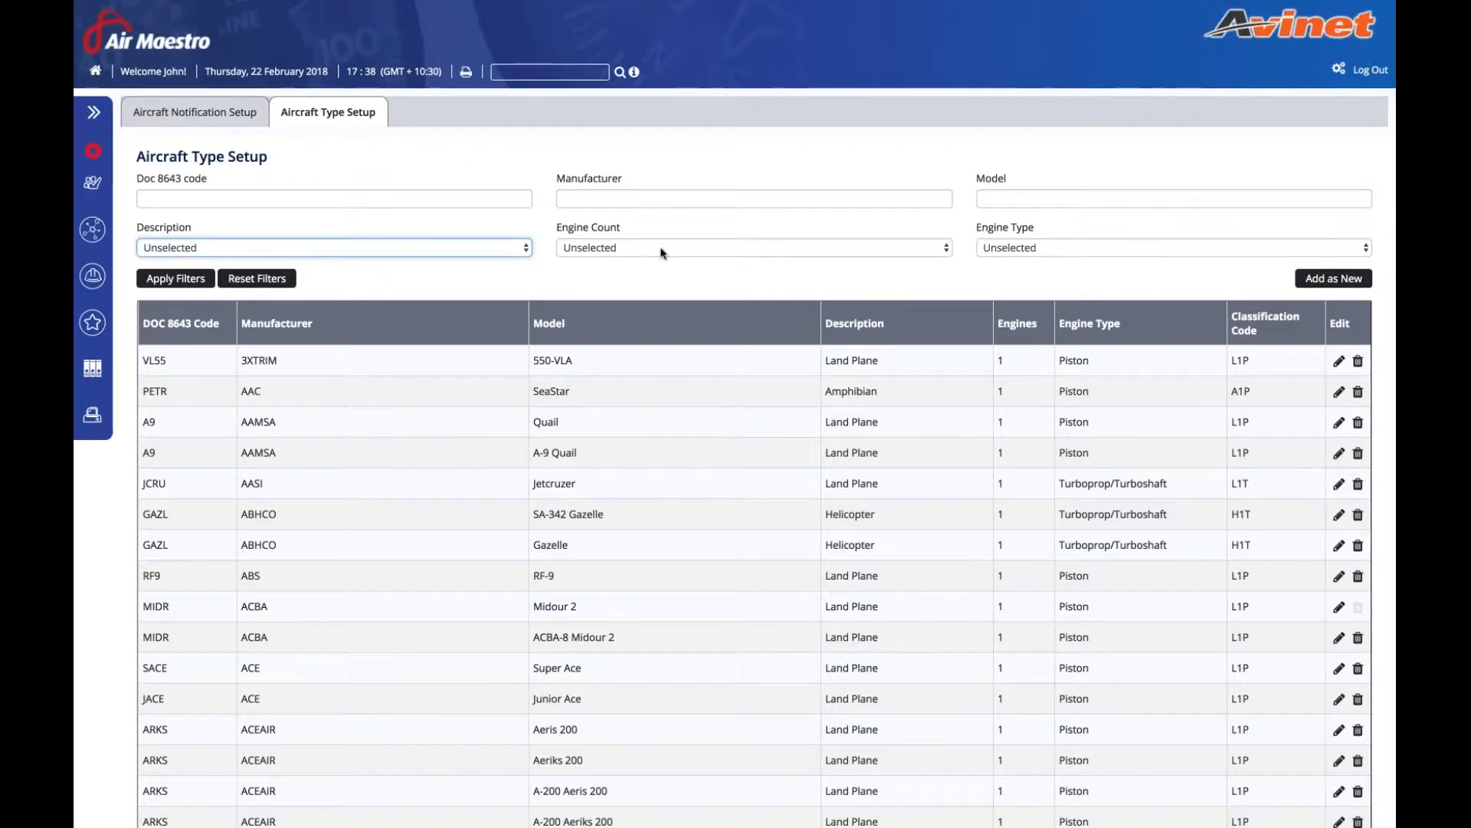
key(Tab)
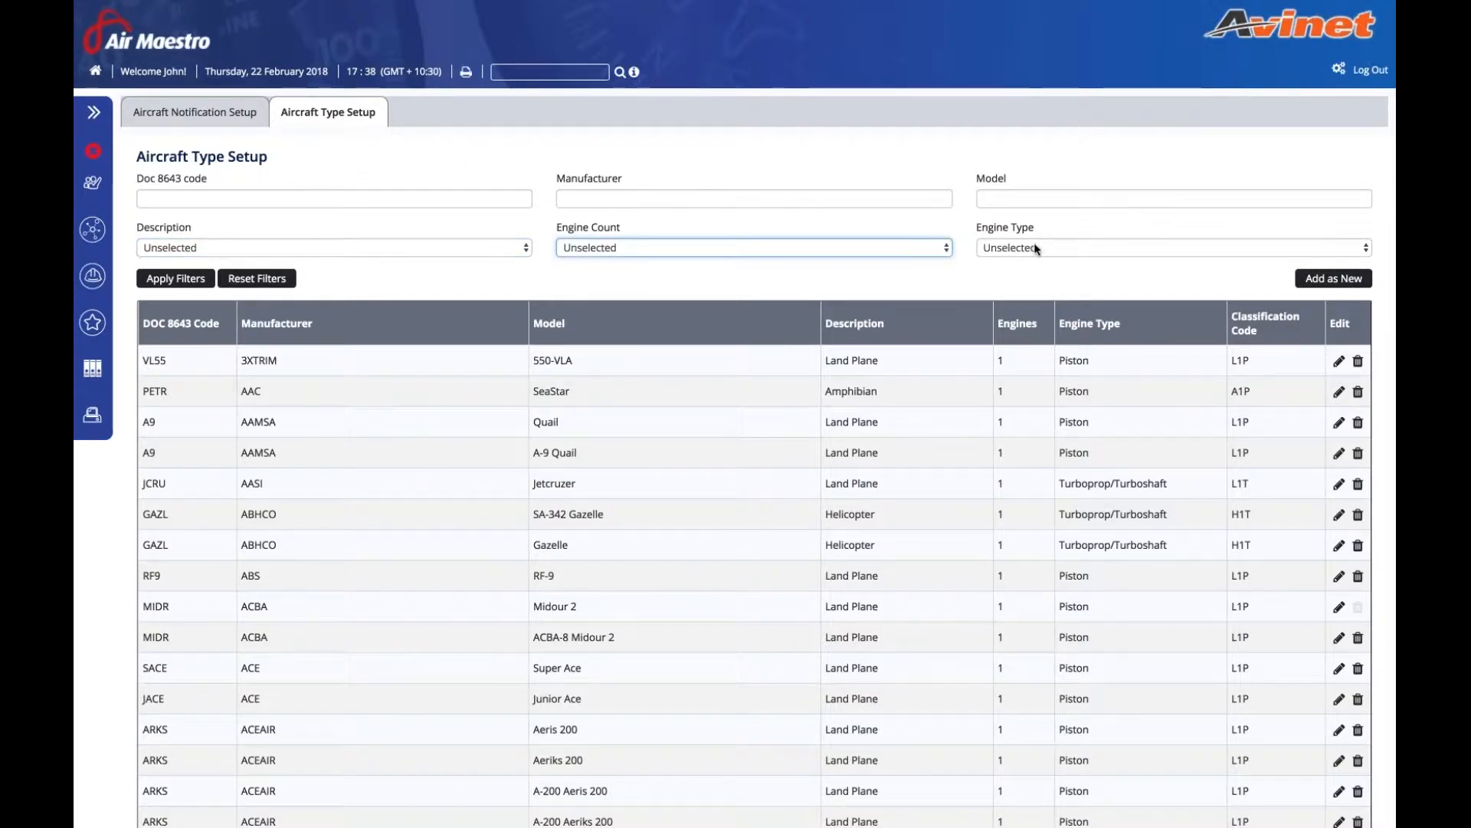
key(Tab)
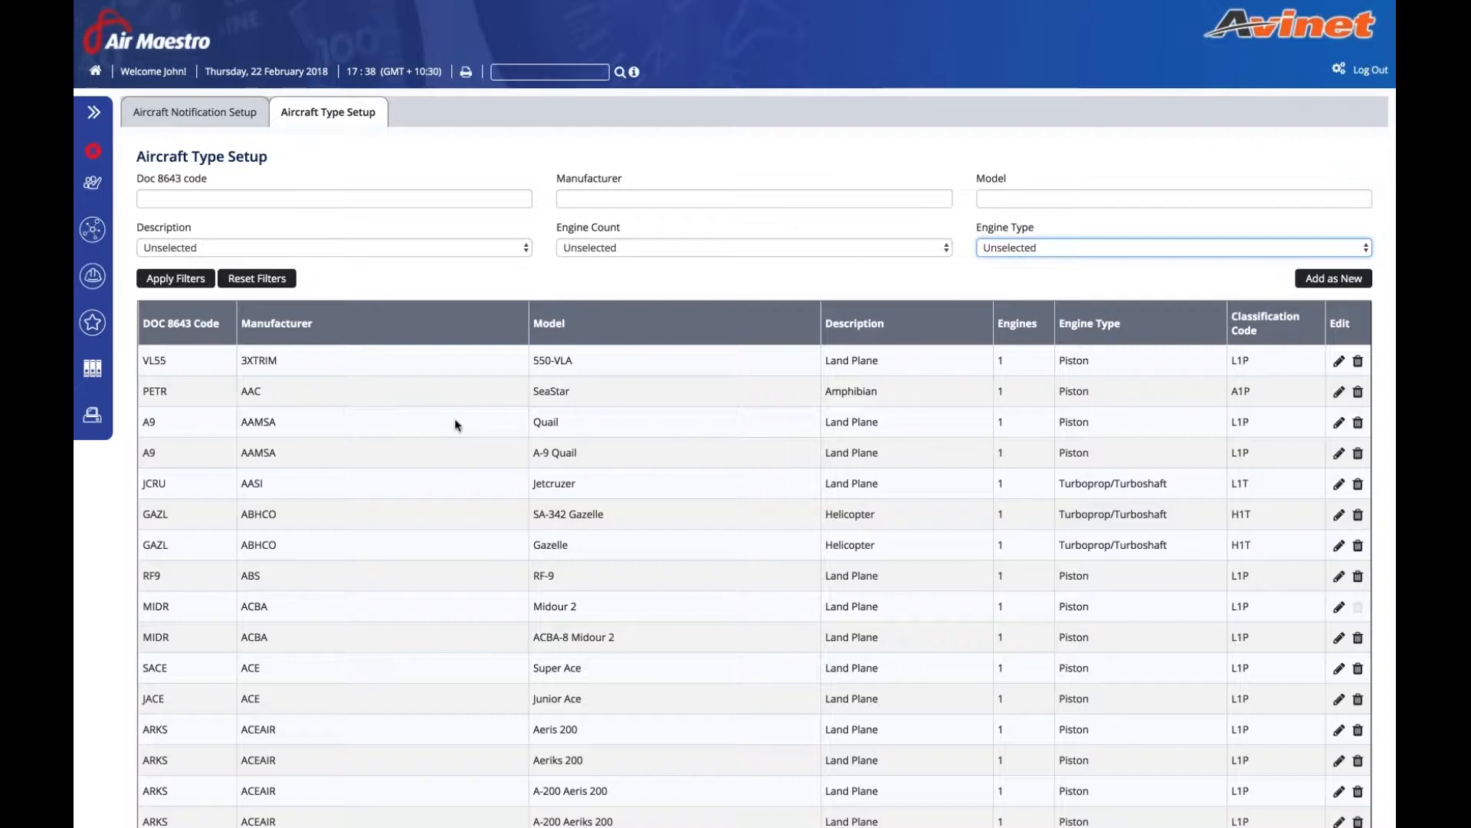
- Browse the aircraft types list, jumping to the last page and back to the first
scroll(458, 425, down, 1)
scroll(455, 423, down, 3)
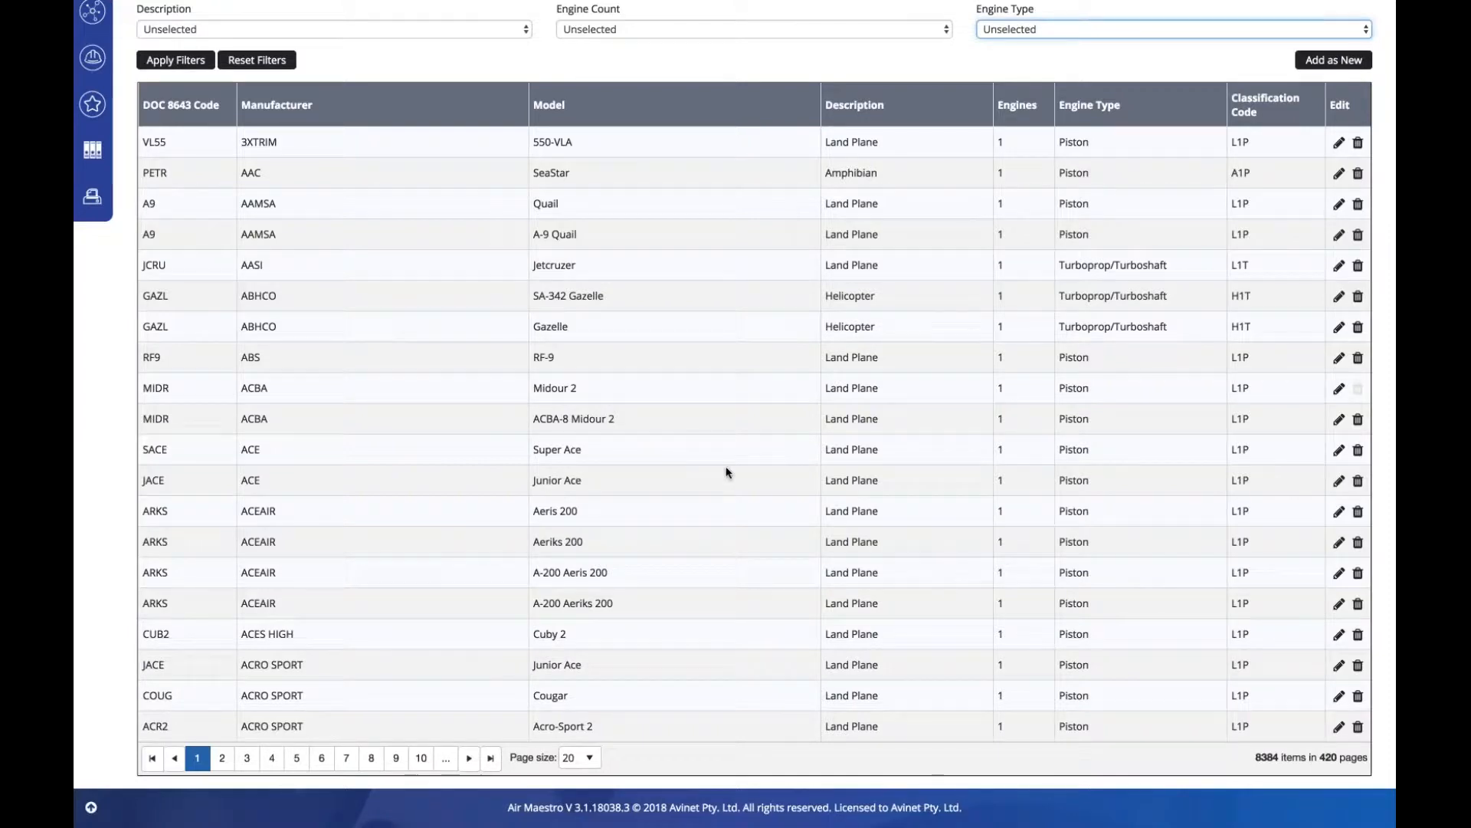
scroll(728, 472, up, 1)
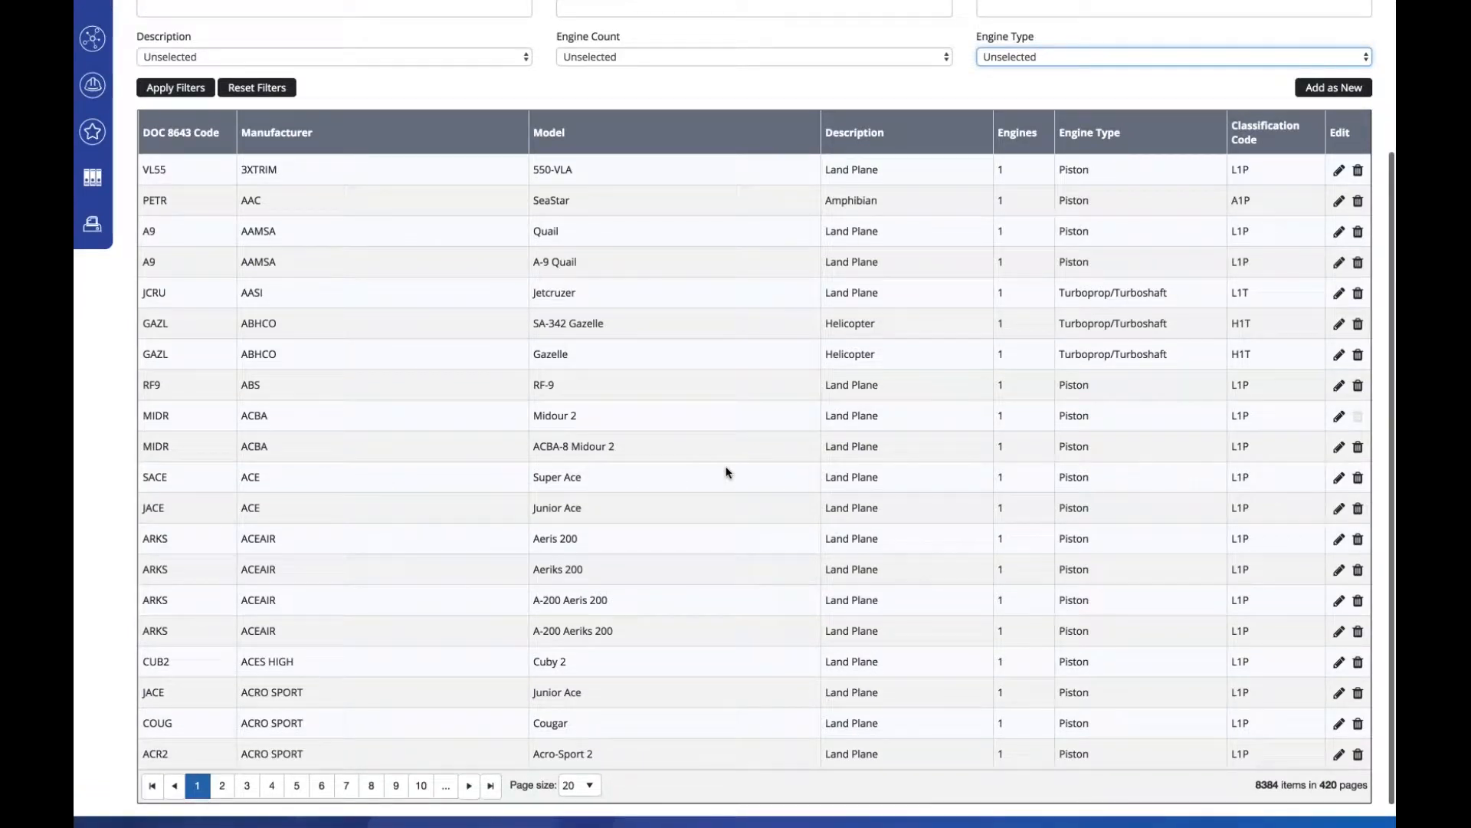
scroll(727, 472, down, 1)
scroll(727, 472, up, 5)
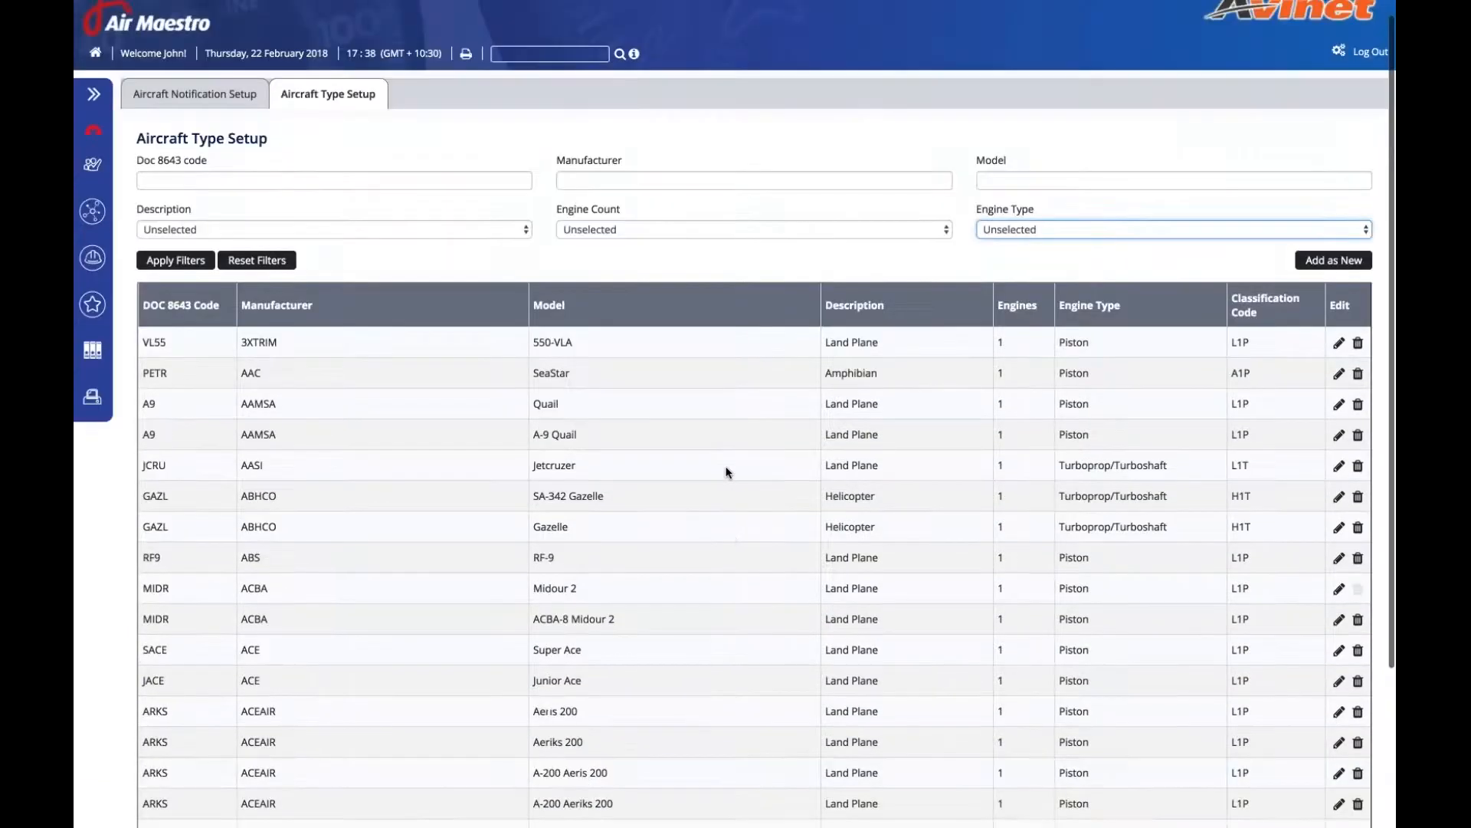
scroll(727, 472, down, 3)
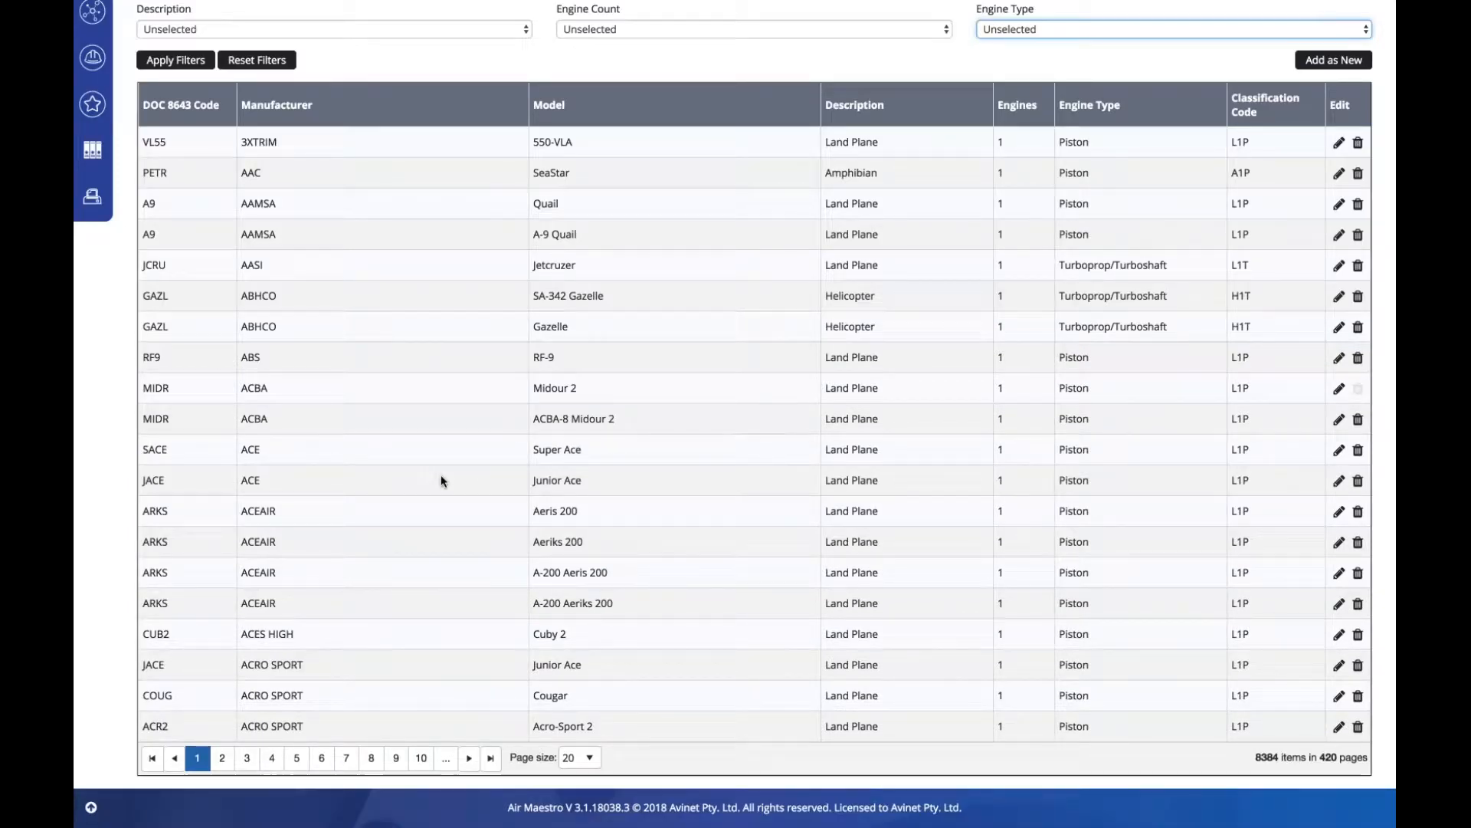
click(490, 757)
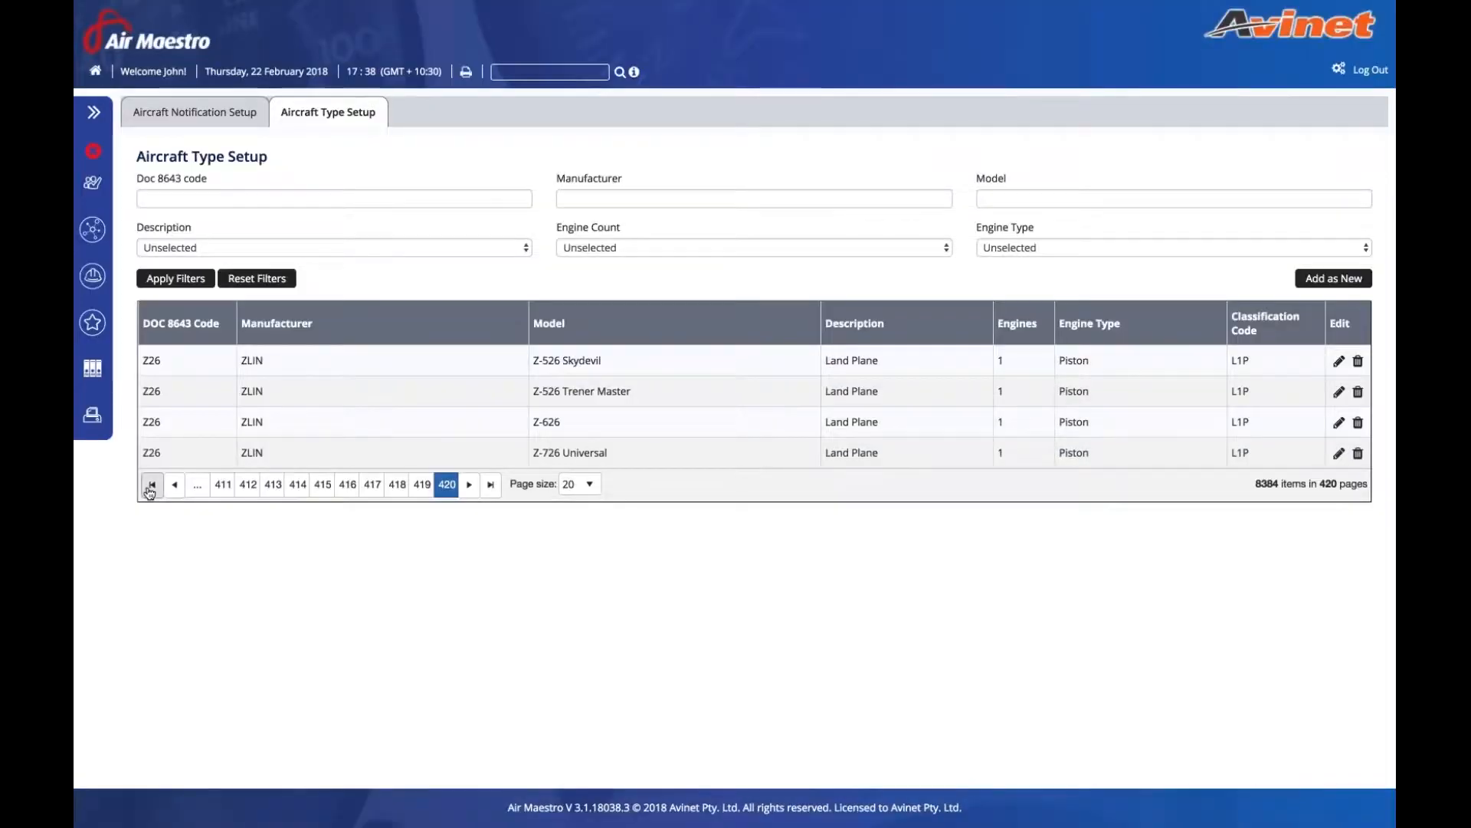
click(151, 488)
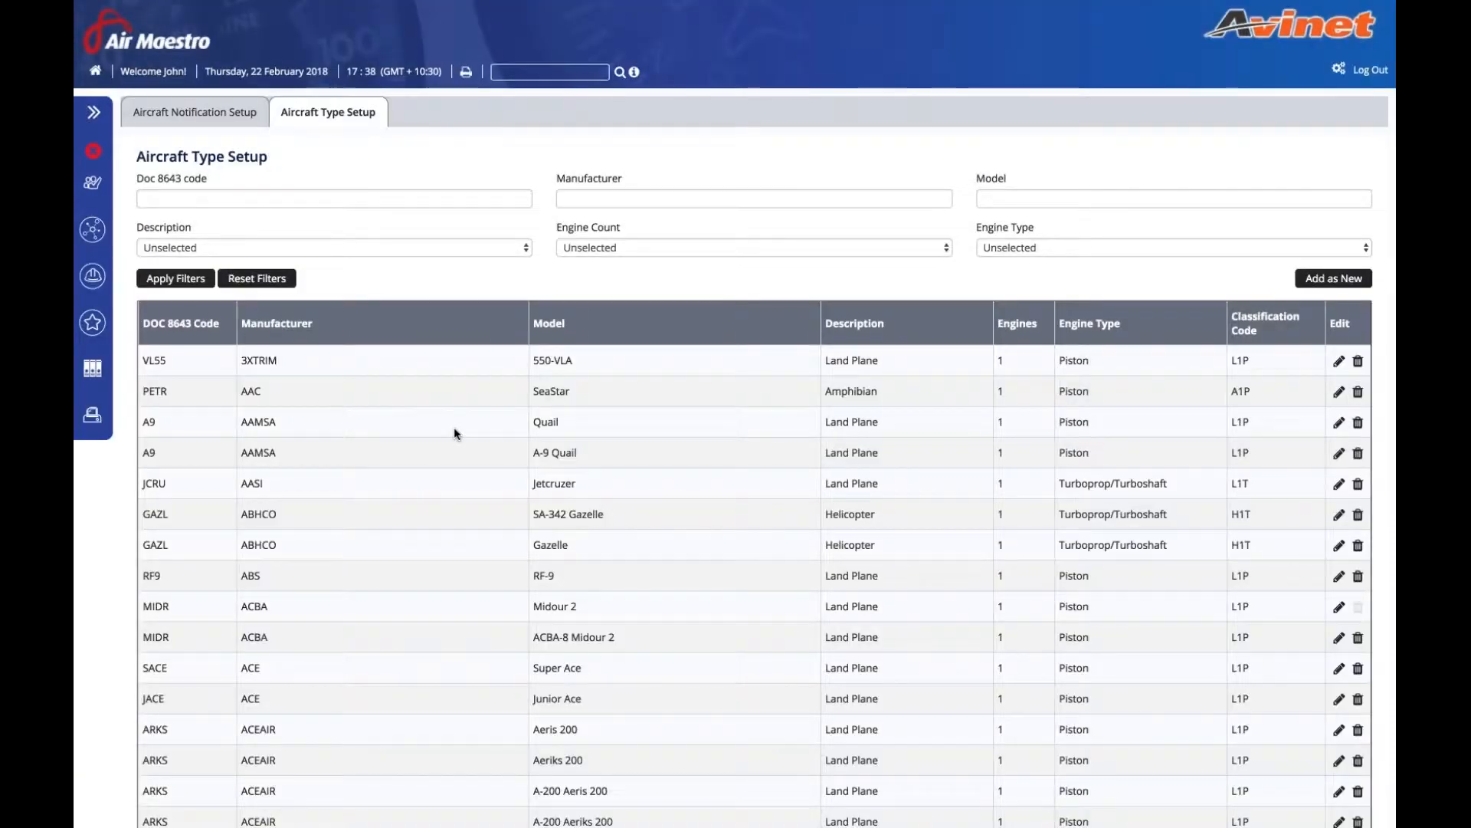
scroll(1187, 423, down, 3)
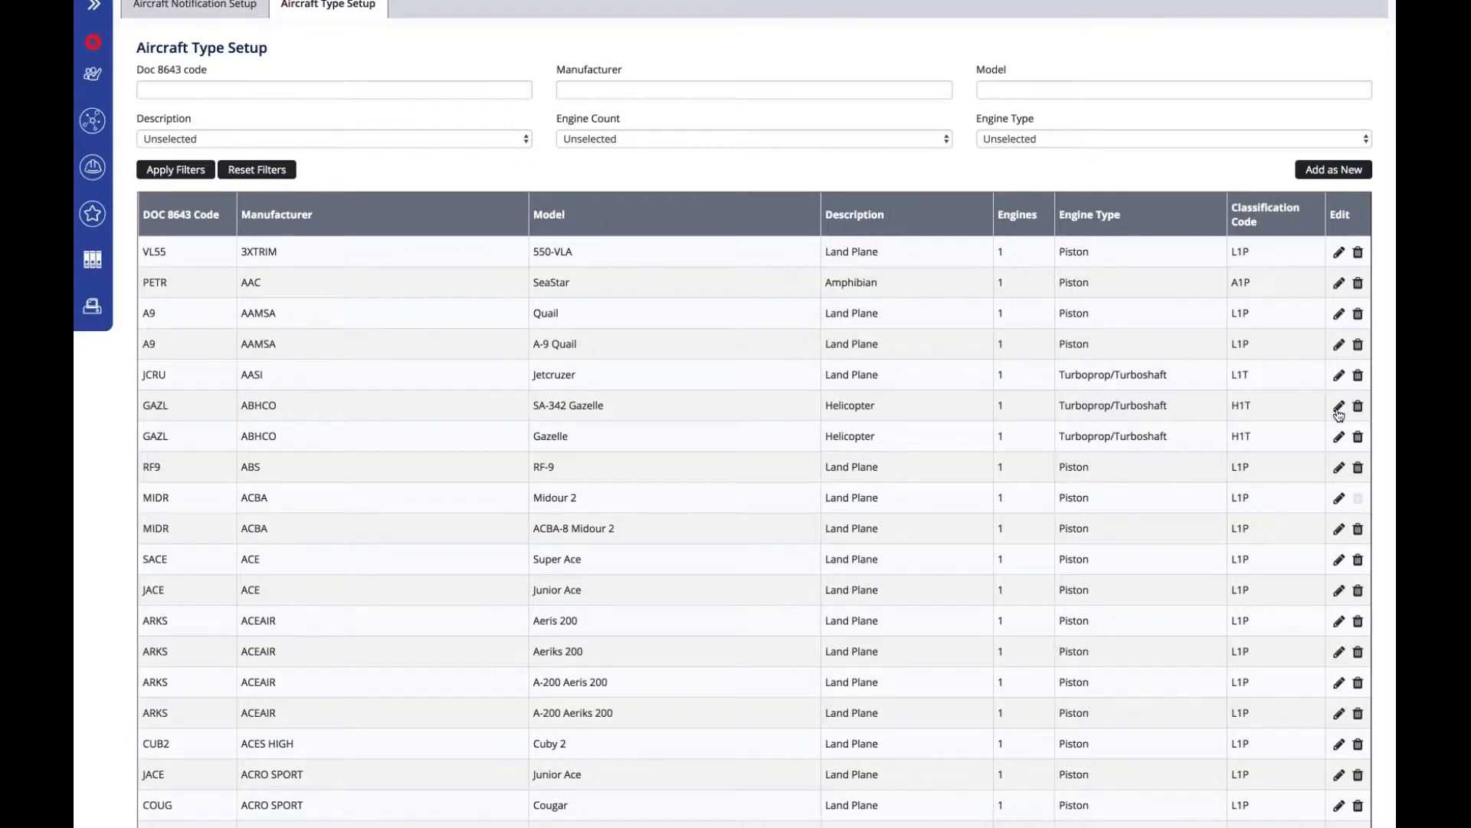
click(1338, 408)
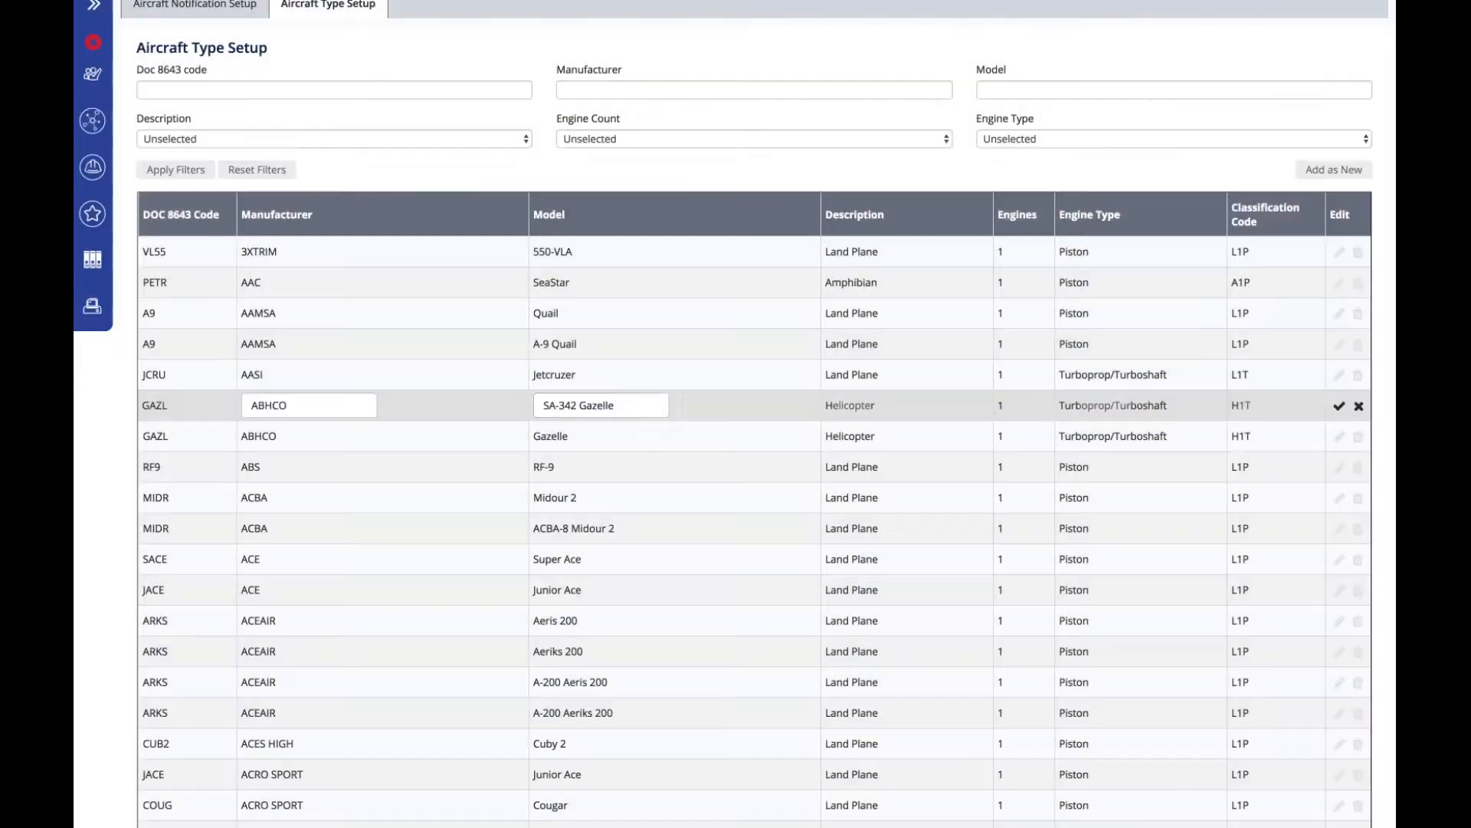
click(335, 404)
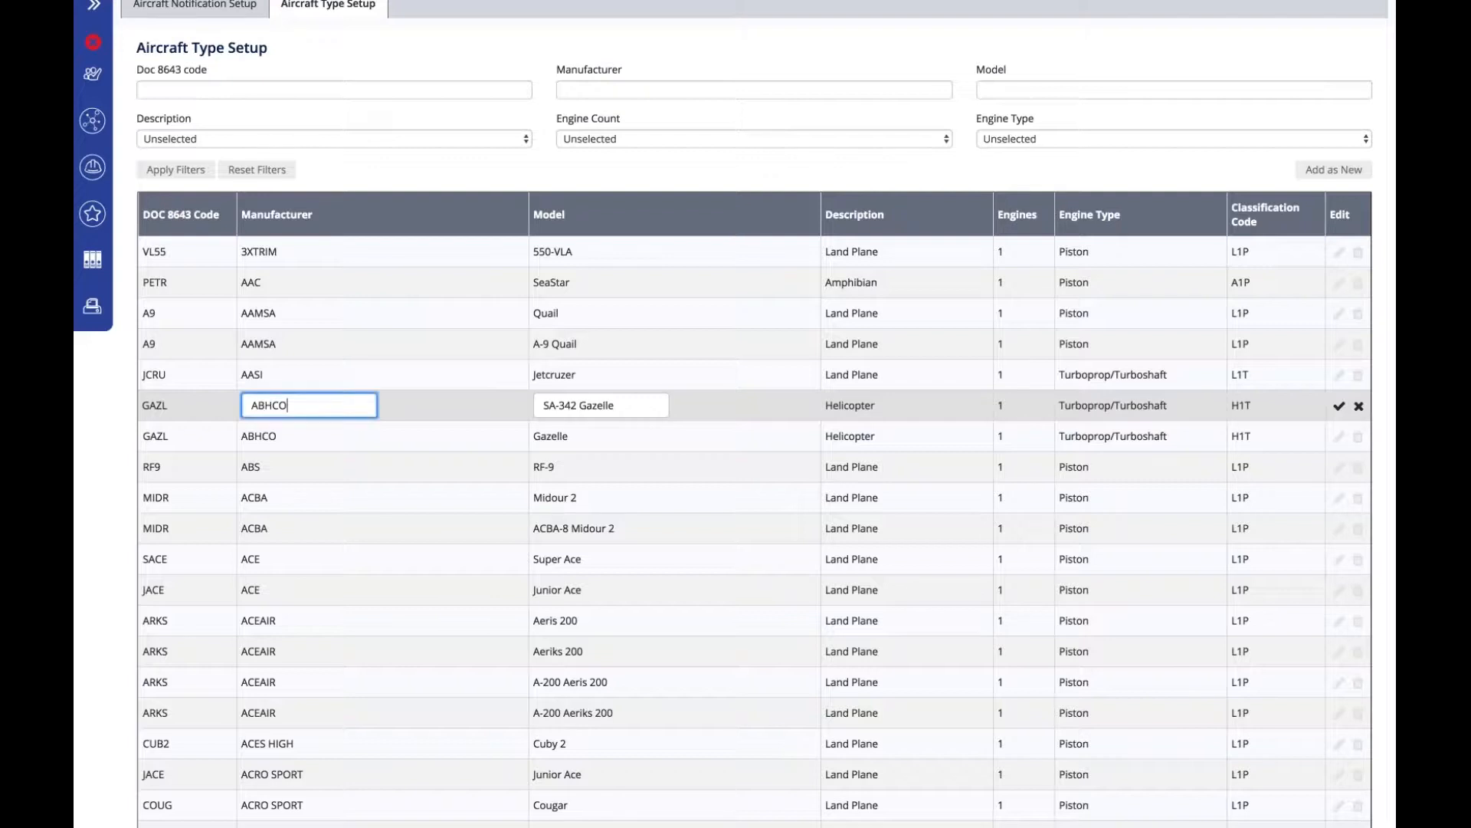
click(617, 405)
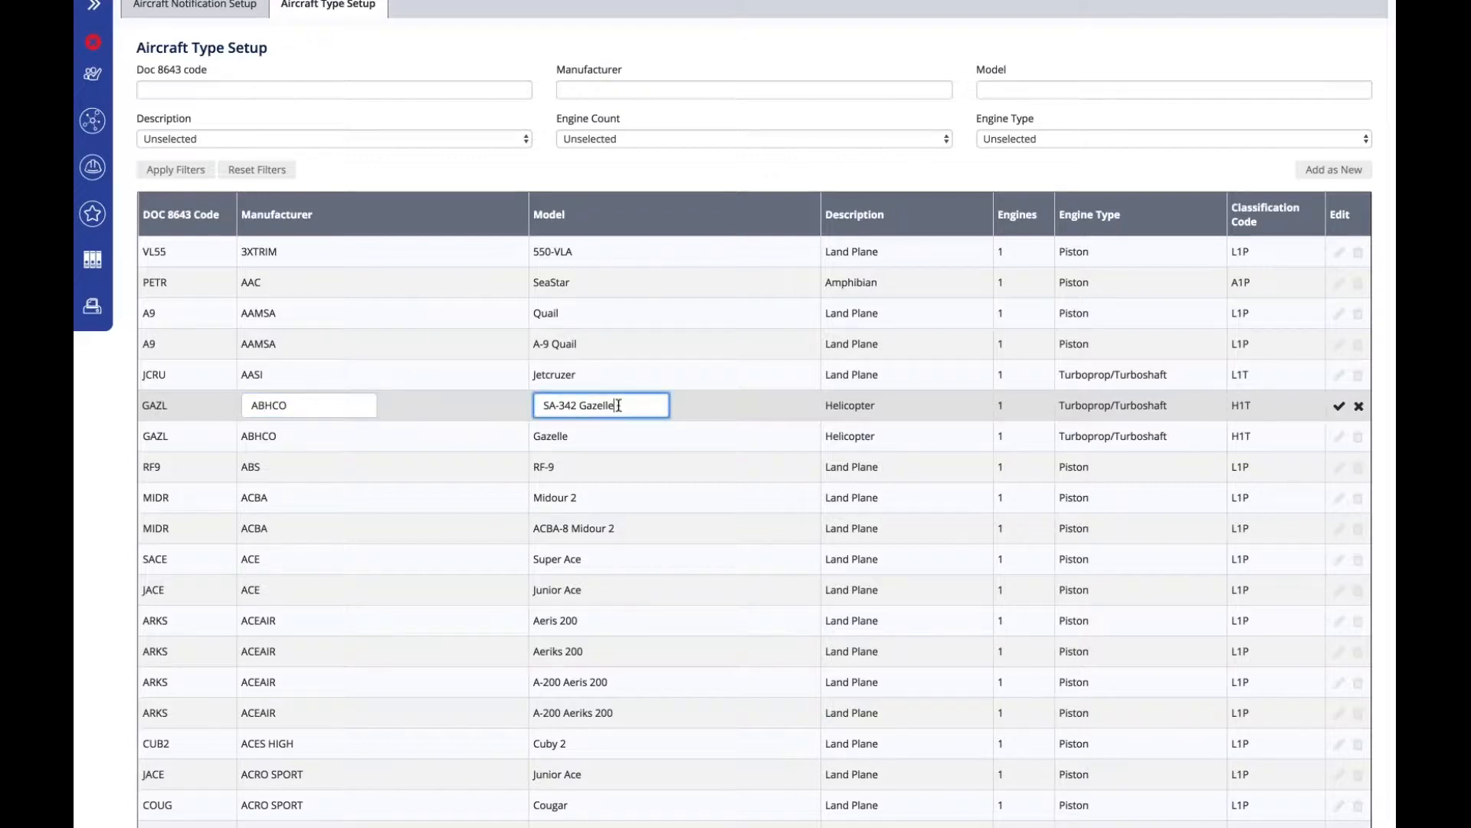
click(781, 399)
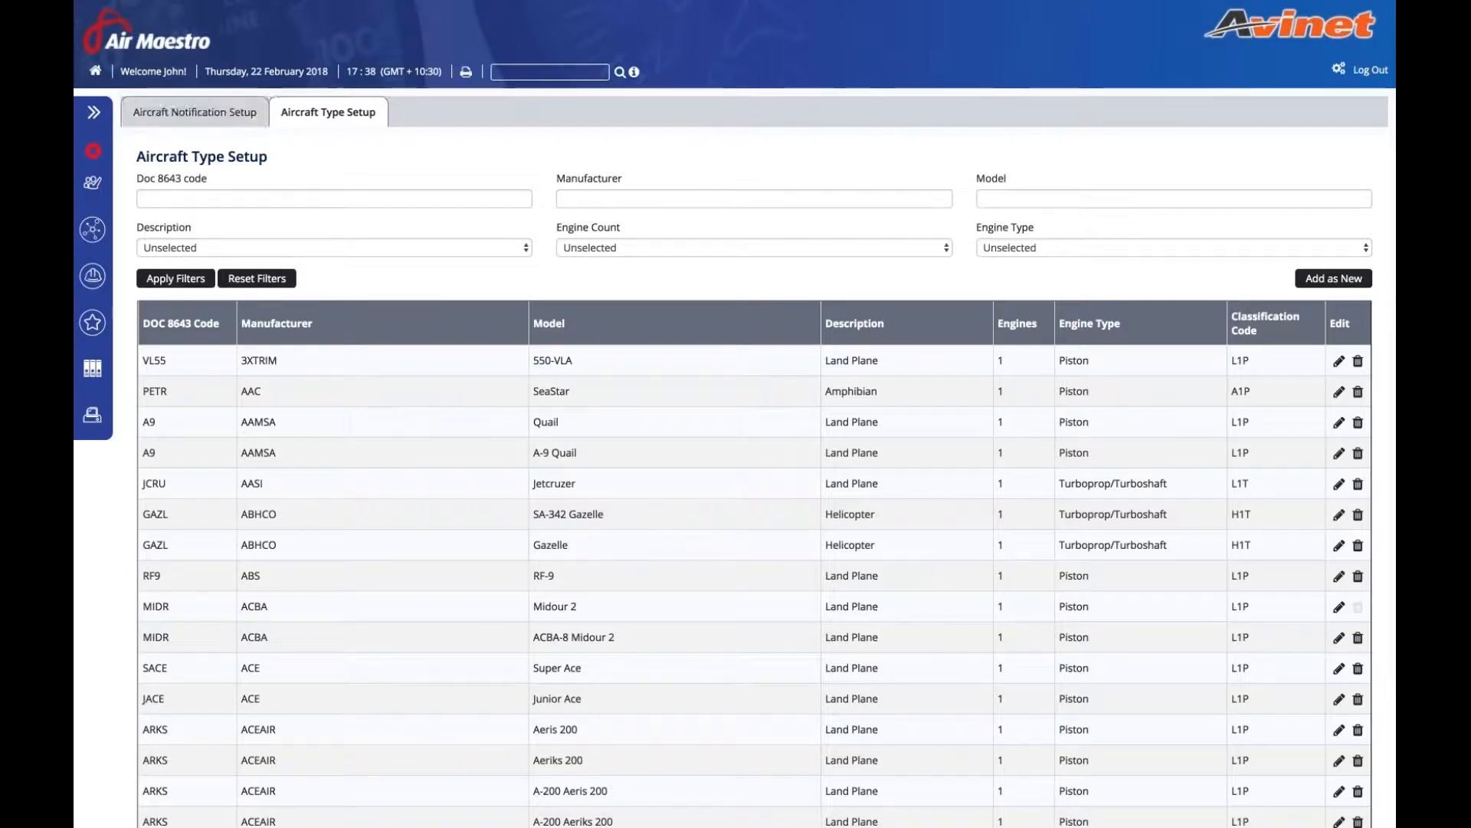
- Open the Aircraft Unserviceable notification, review its Email Body, and add a blank AirMaestro recipient row
click(204, 119)
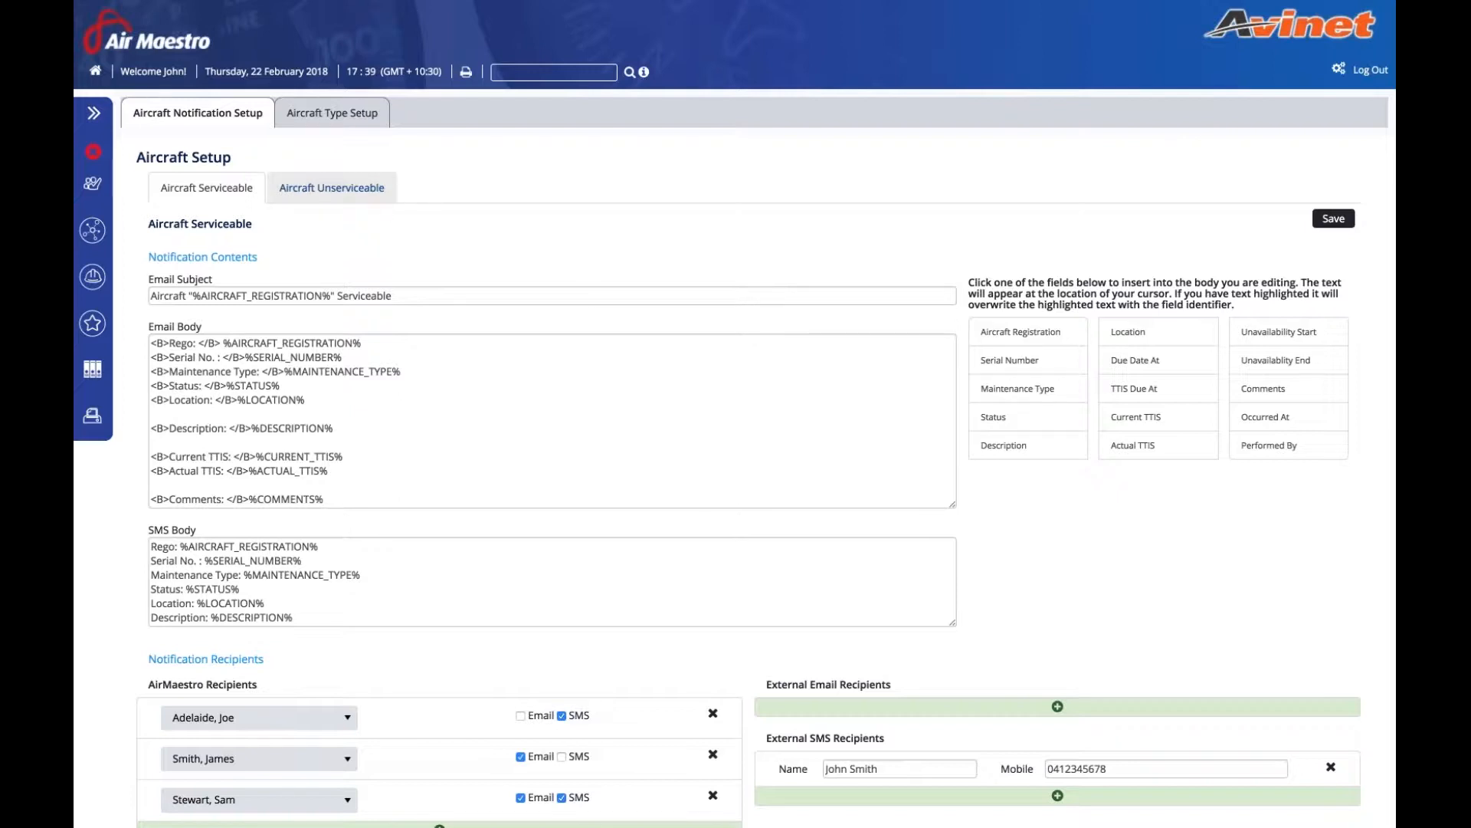
click(332, 188)
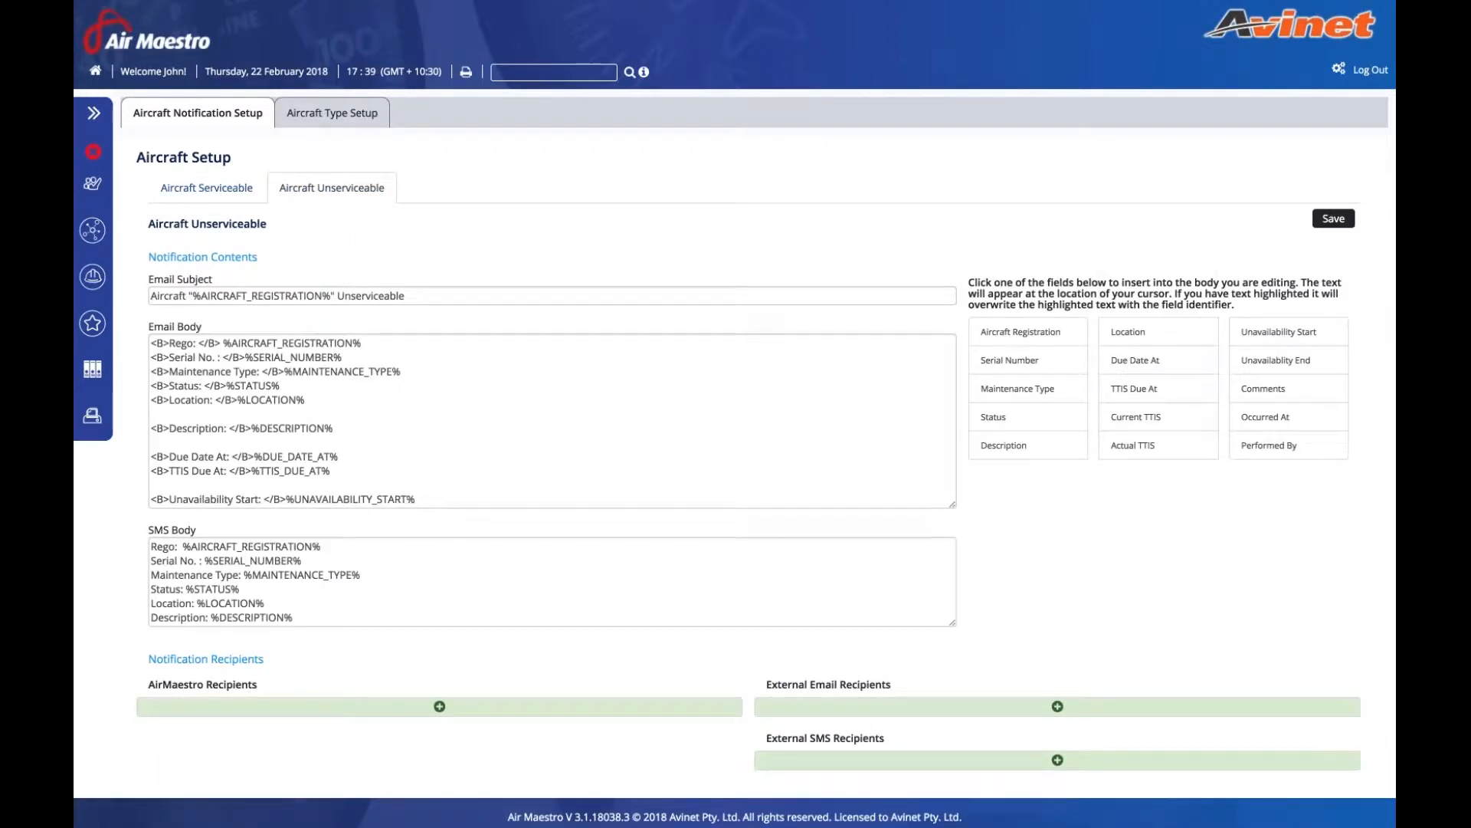
scroll(552, 420, down, 2)
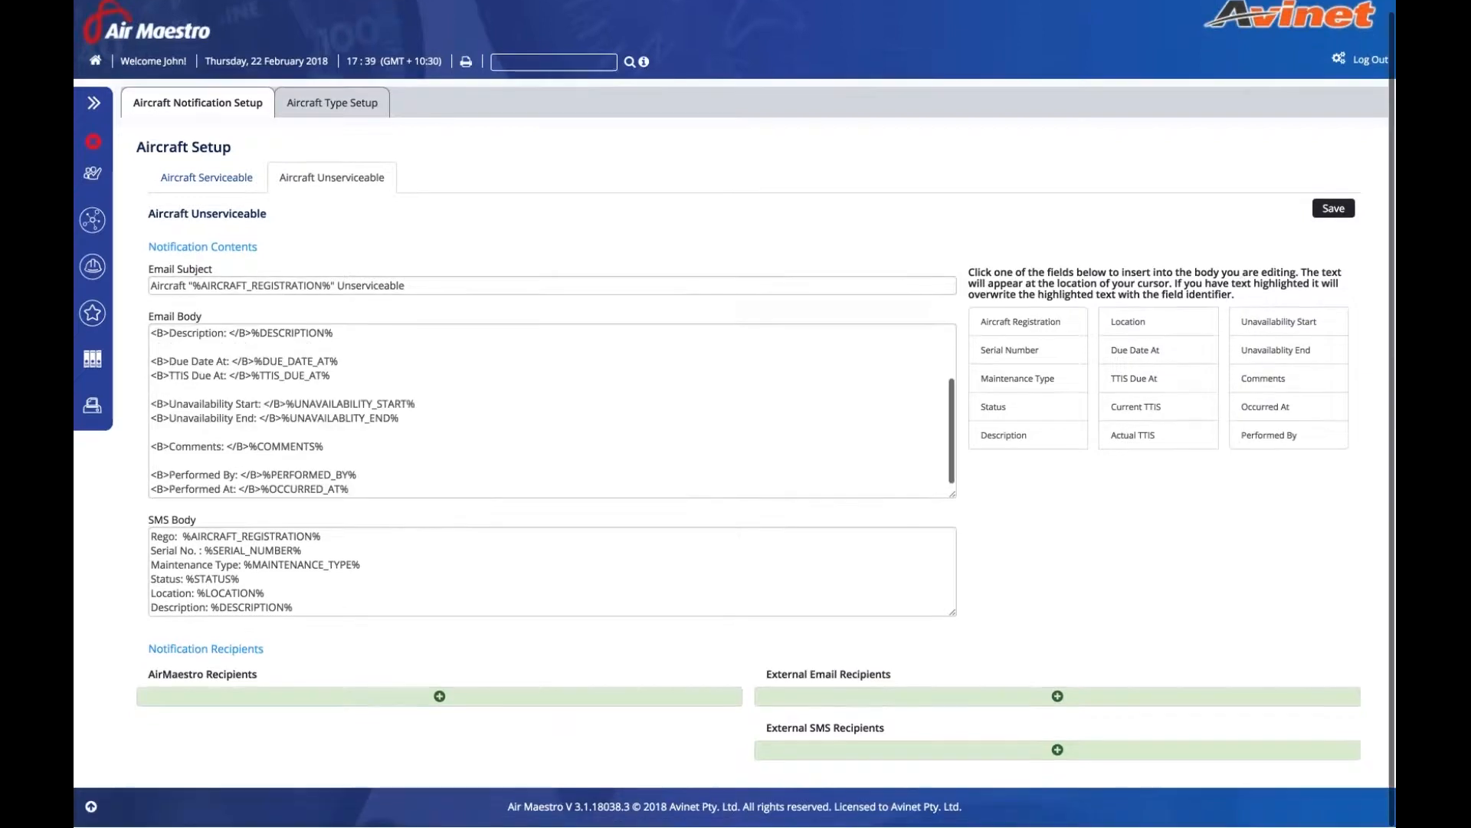
scroll(551, 421, up, 2)
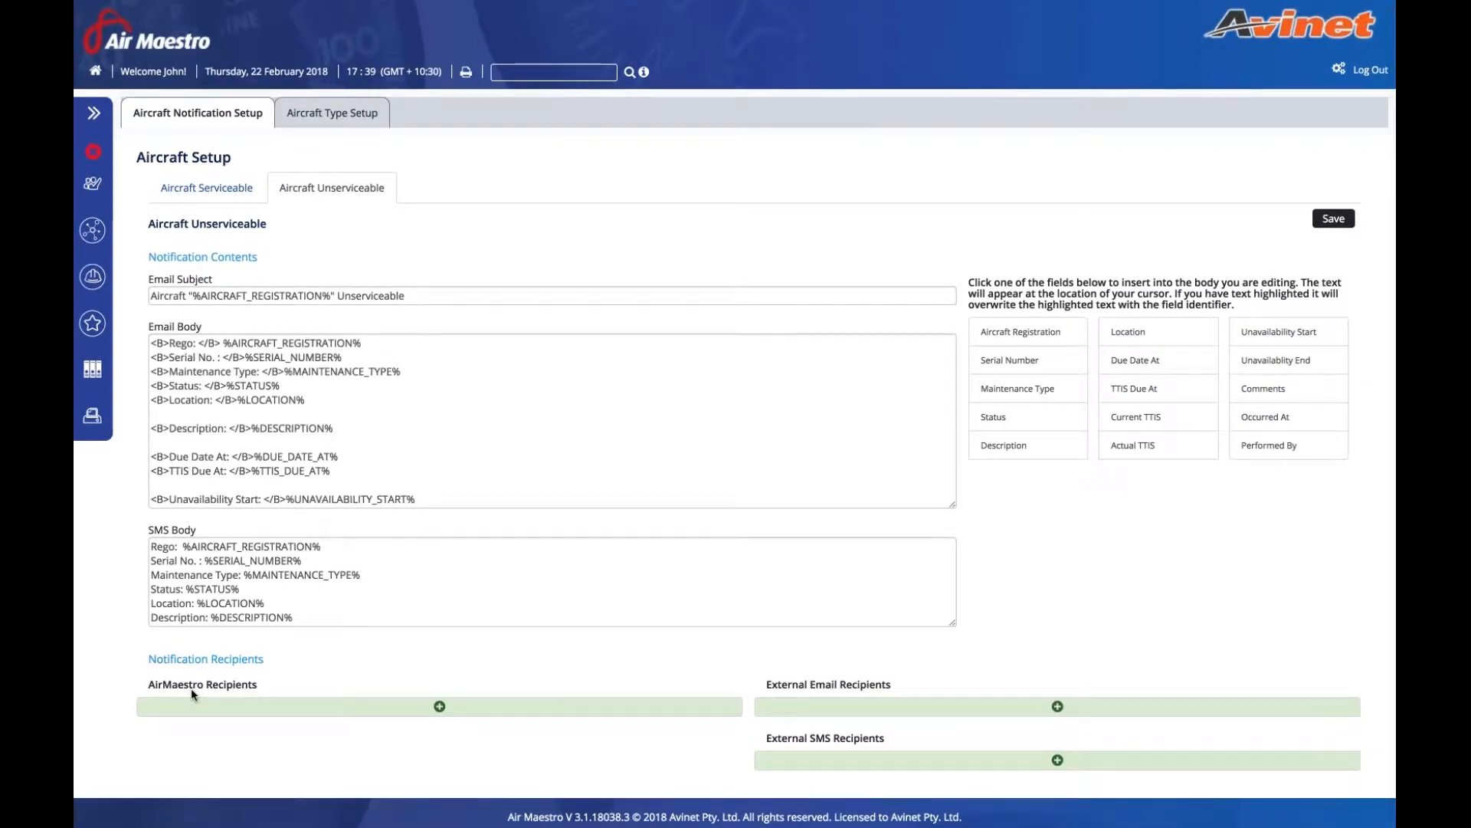
click(439, 705)
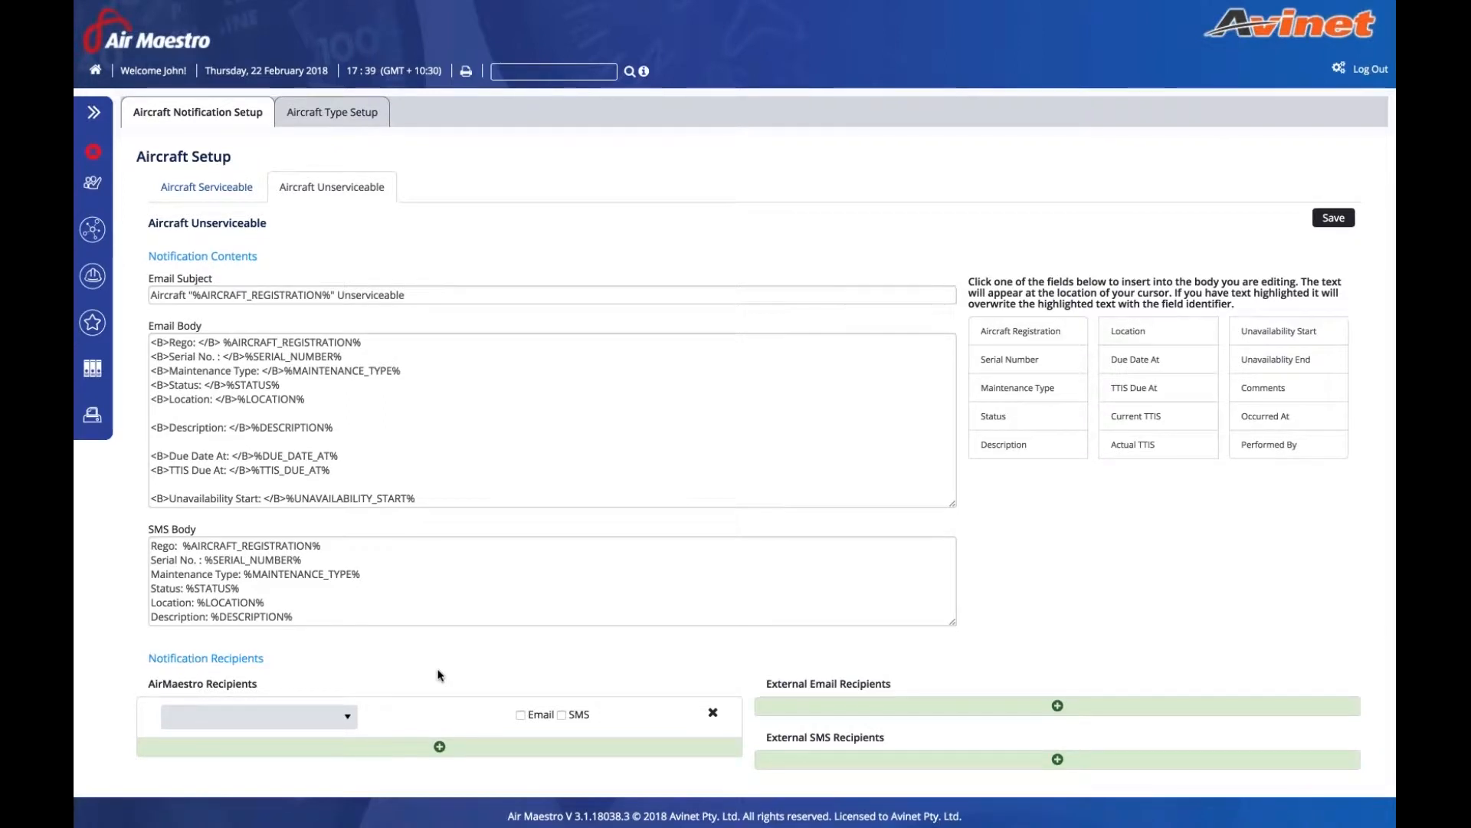
- Add two AirMaestro recipients, enabling email for both and SMS for the second
click(259, 716)
click(259, 607)
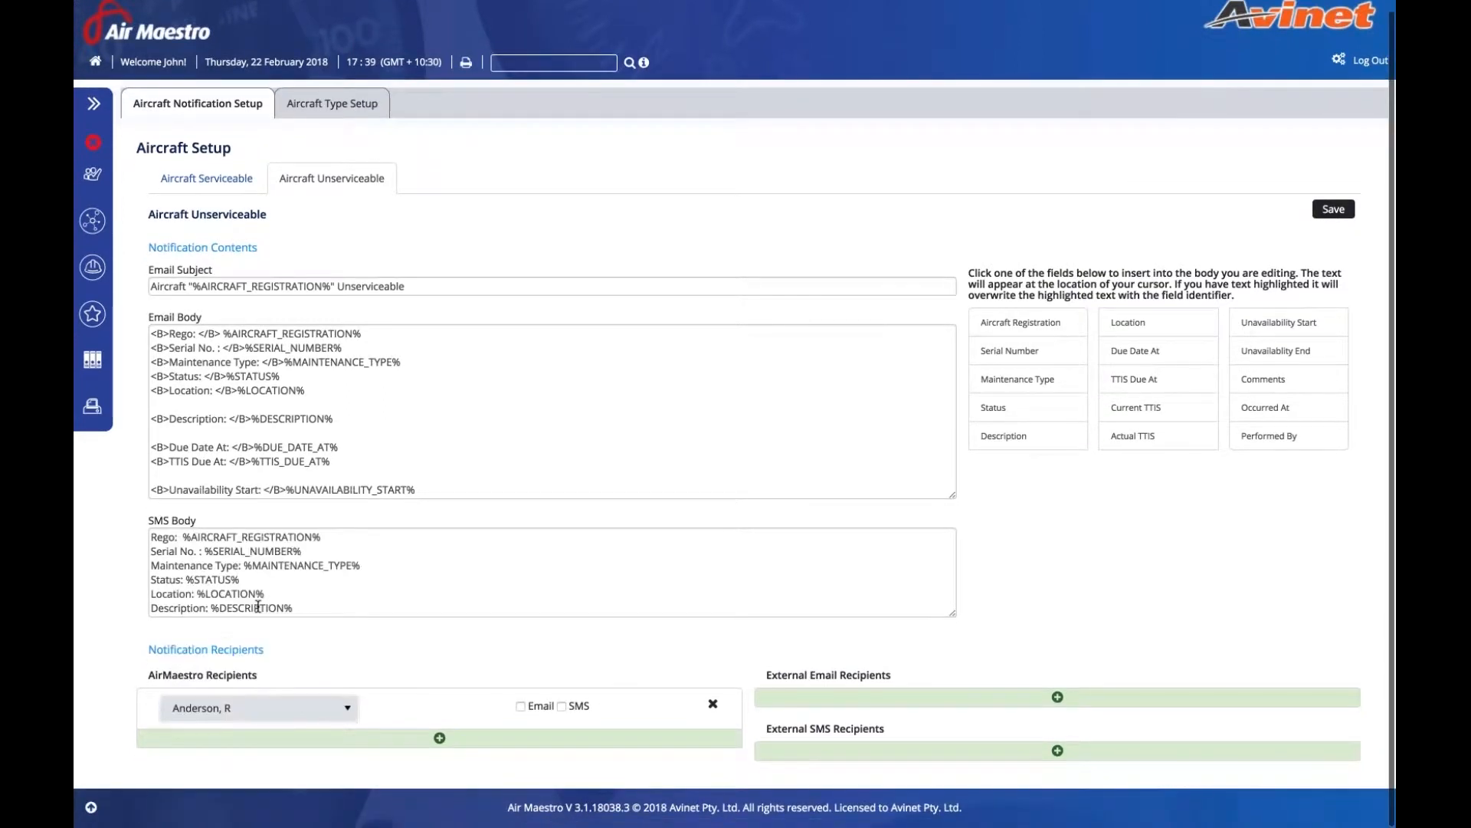
click(521, 706)
click(439, 738)
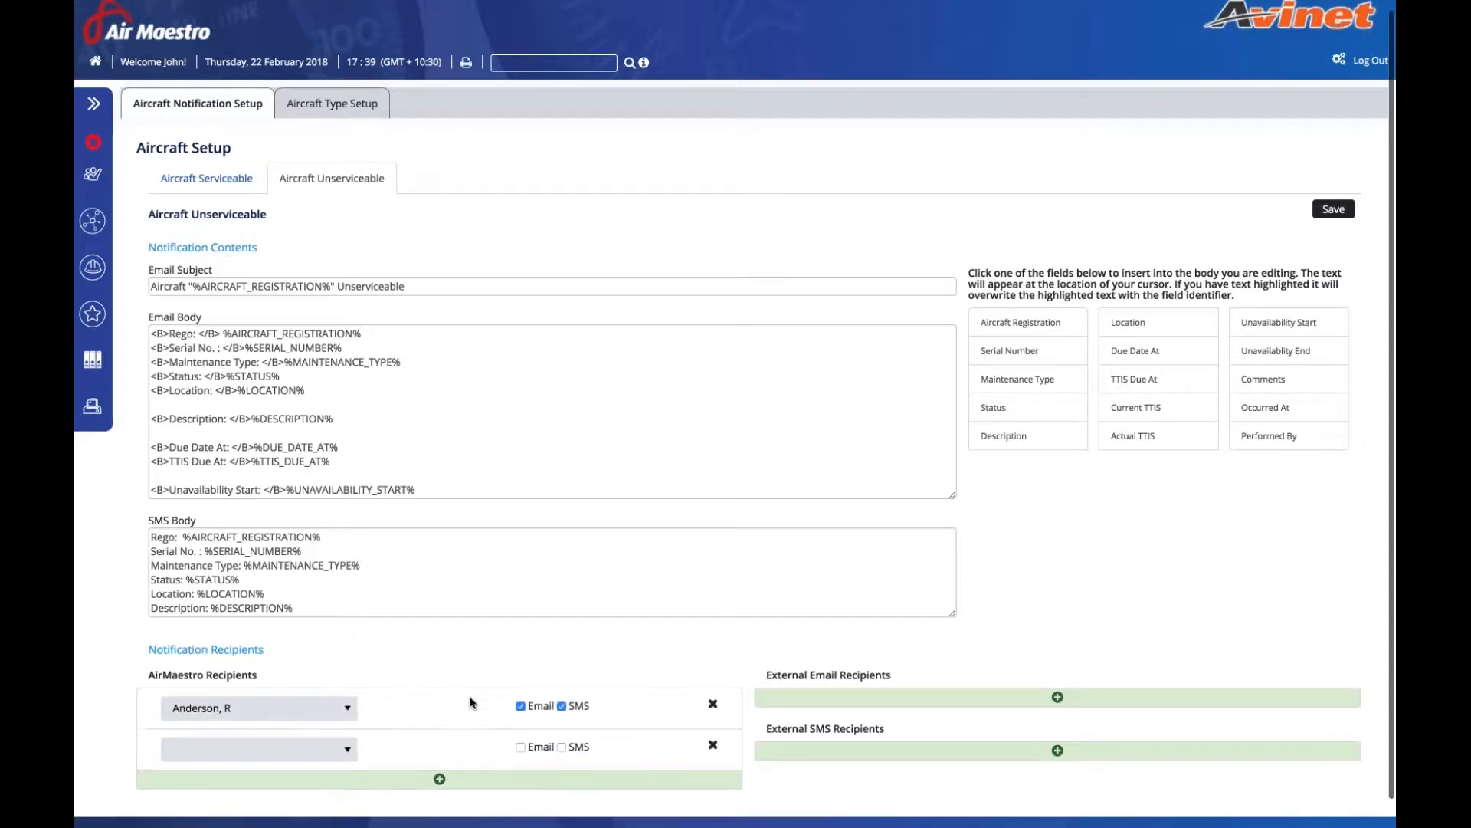
click(259, 749)
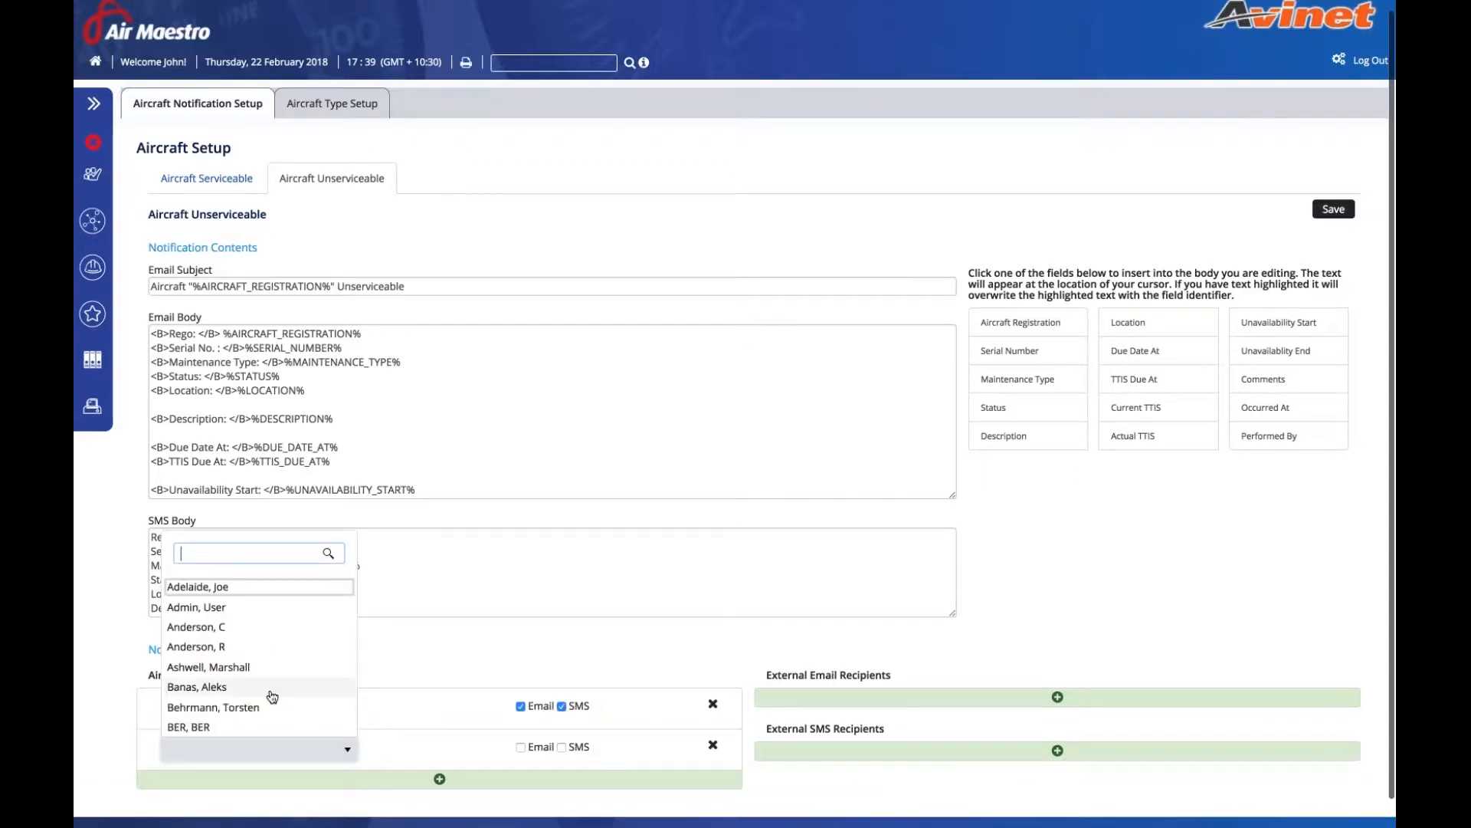
click(271, 691)
click(520, 748)
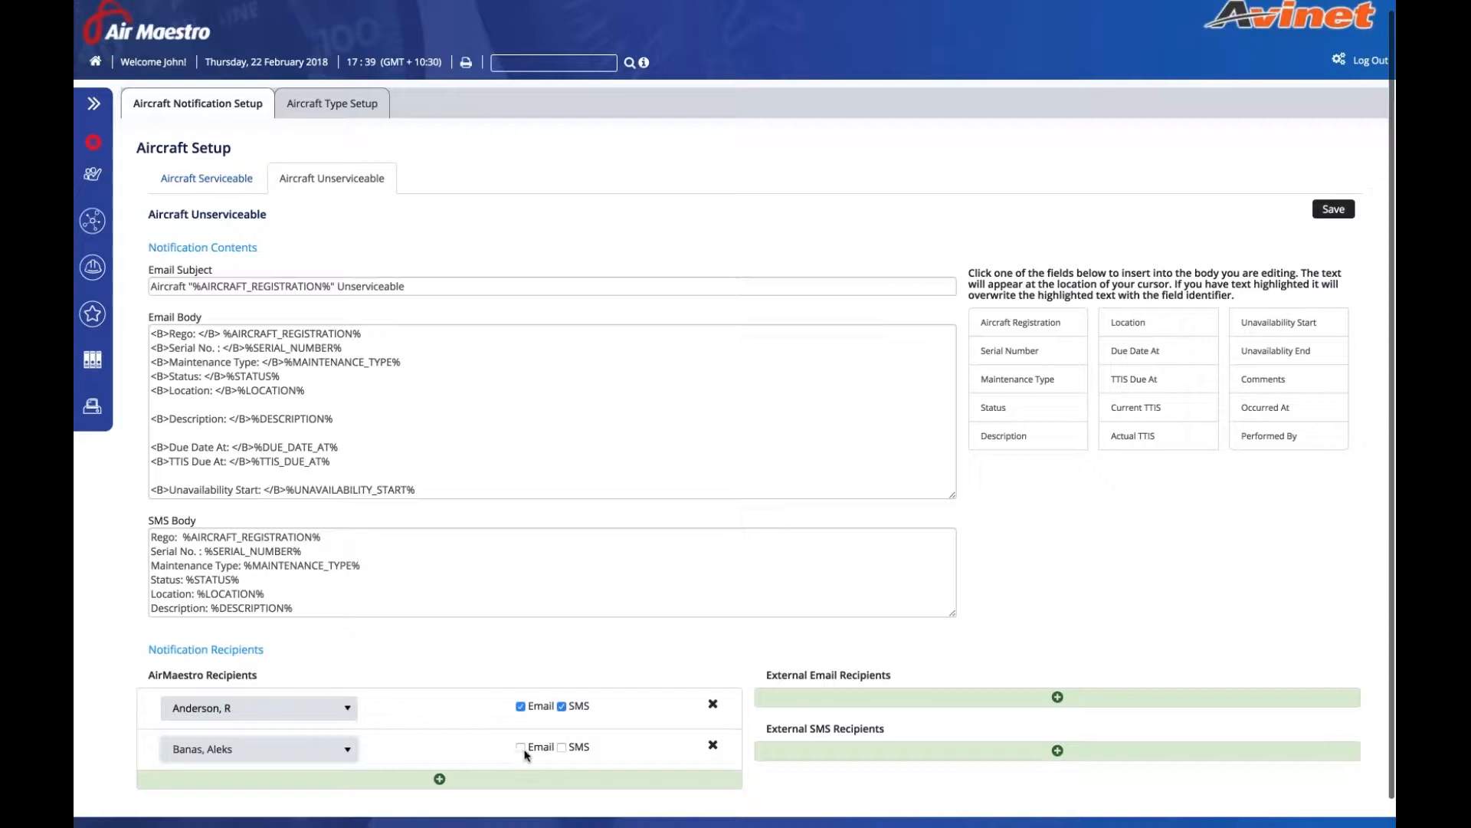
click(561, 747)
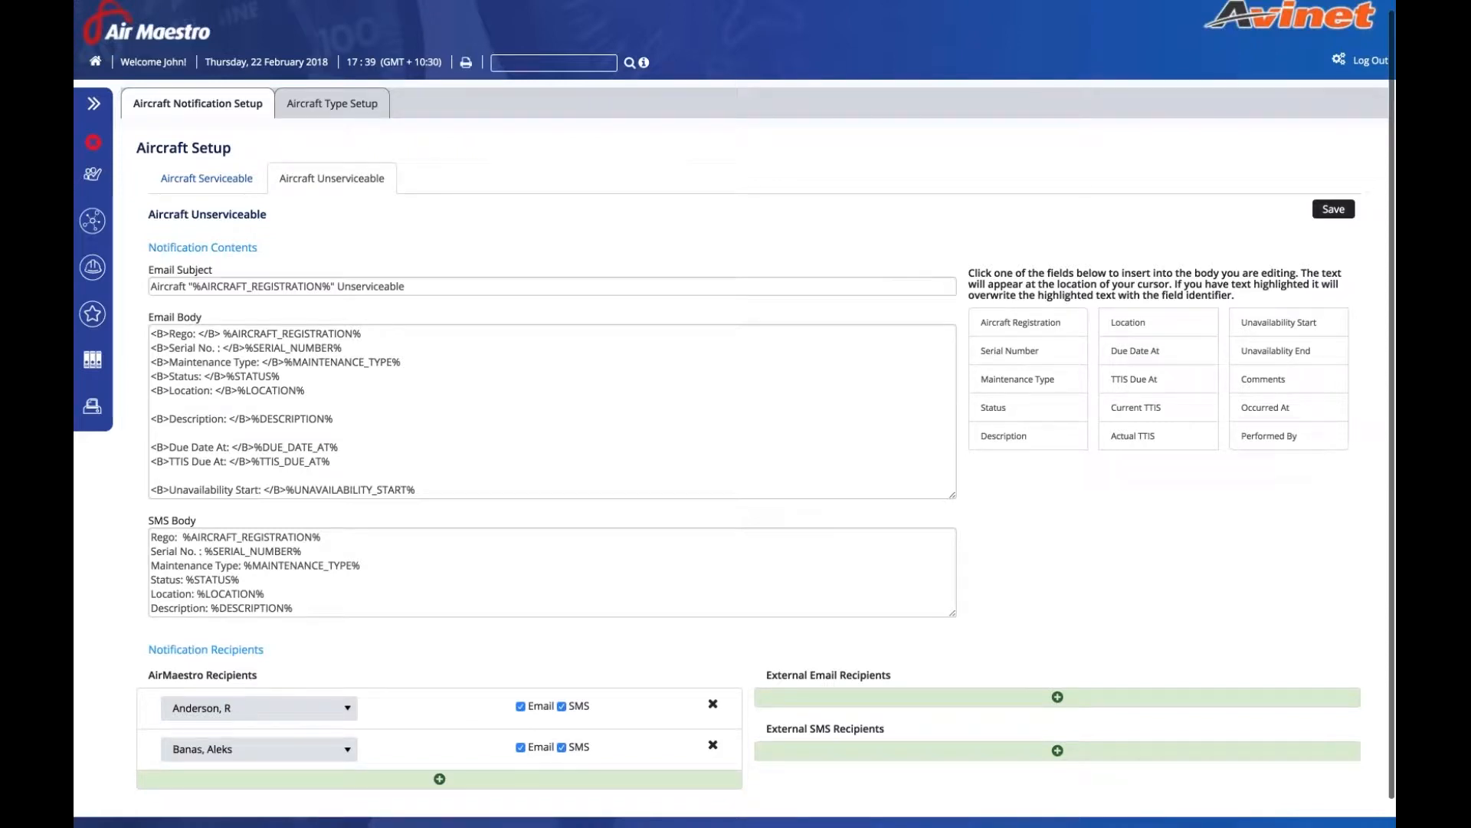
- Add an external email recipient, filling in the contact's name and Gmail address
click(1058, 696)
click(900, 706)
text(Jo)
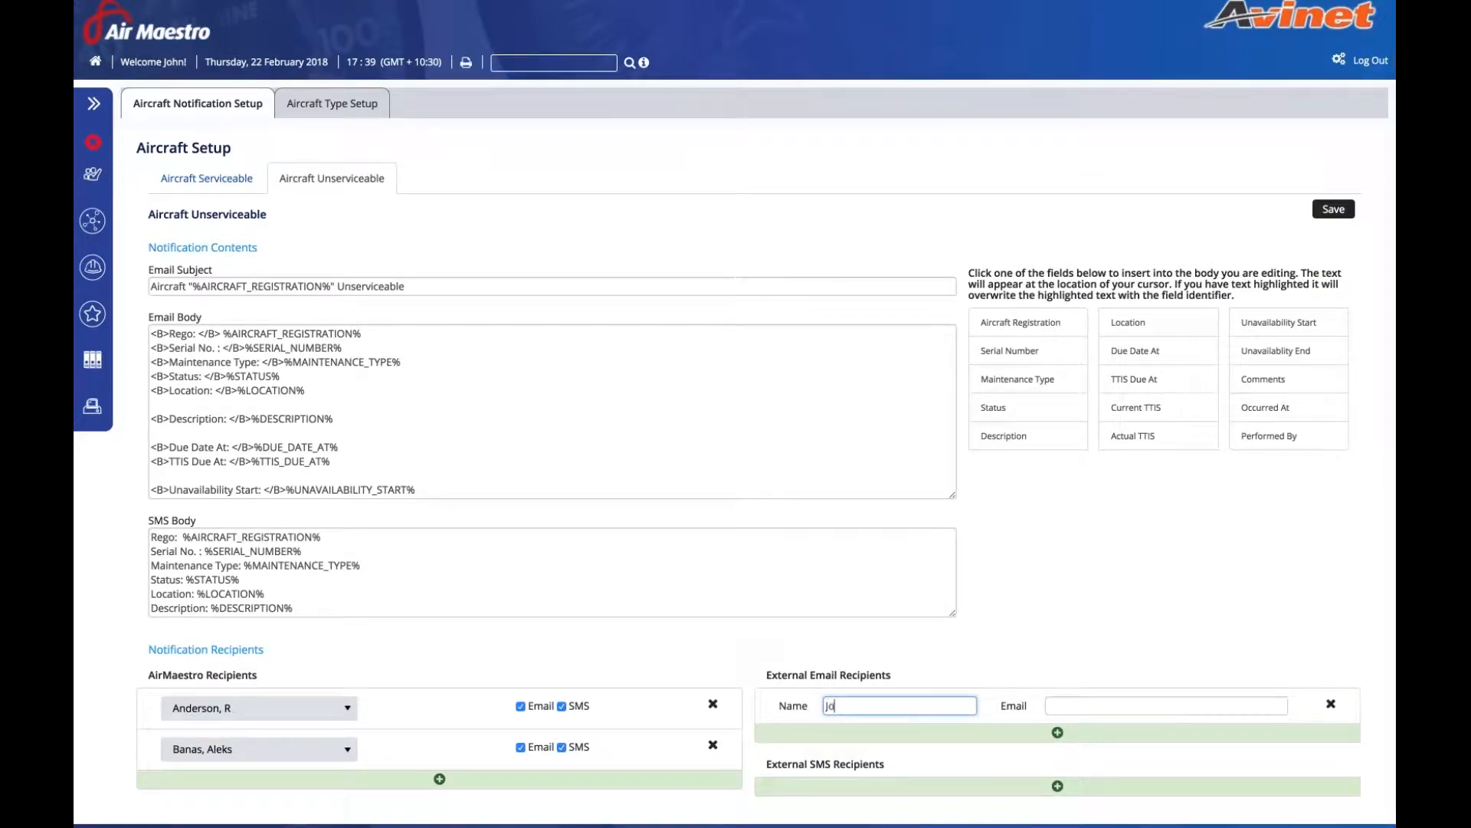
text(hn Smith)
key(Tab)
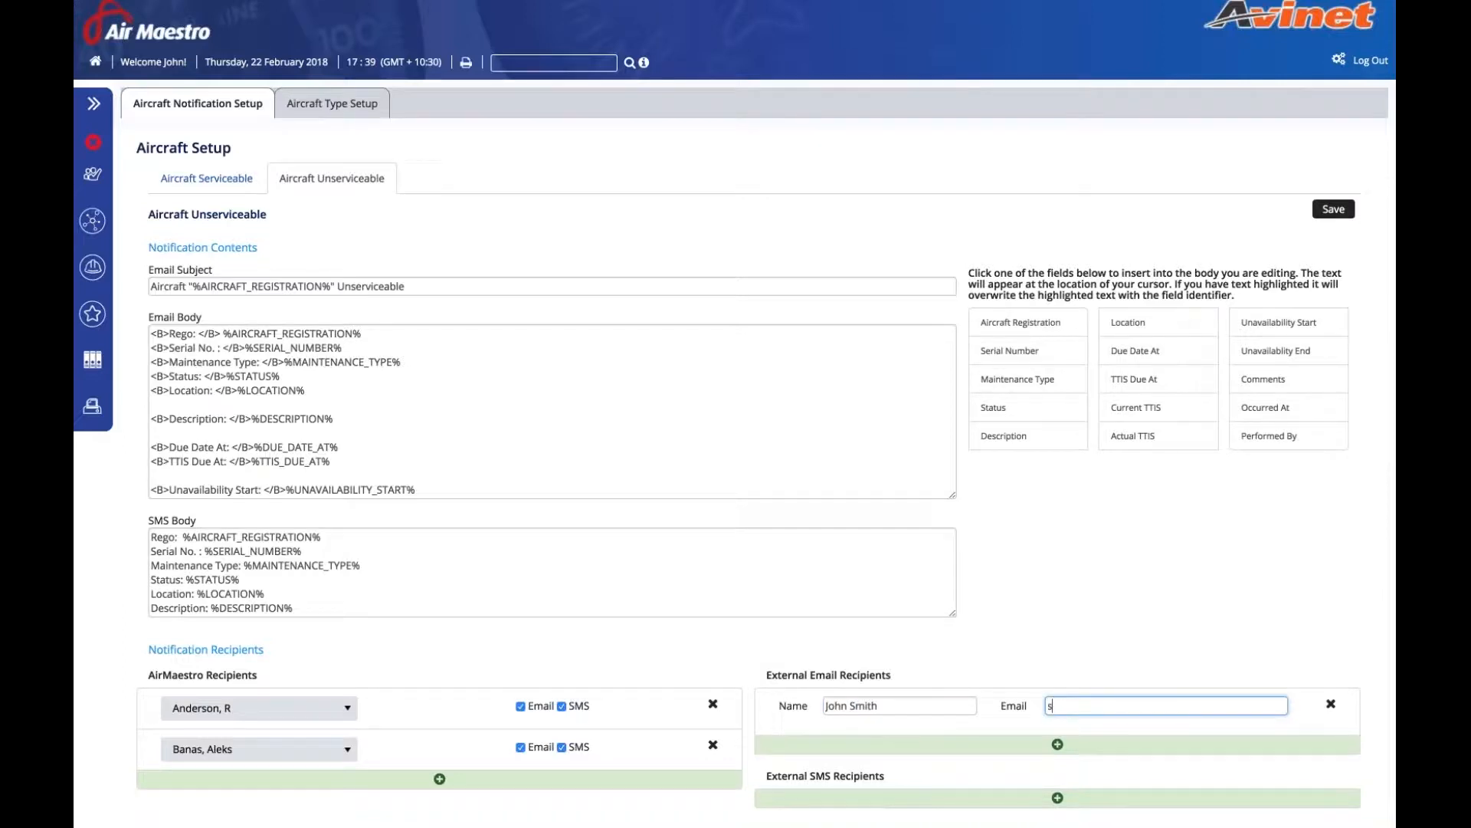
key(End)
scroll(984, 678, down, 1)
- Remove the empty external email recipient row and save the Unserviceable notification
click(984, 678)
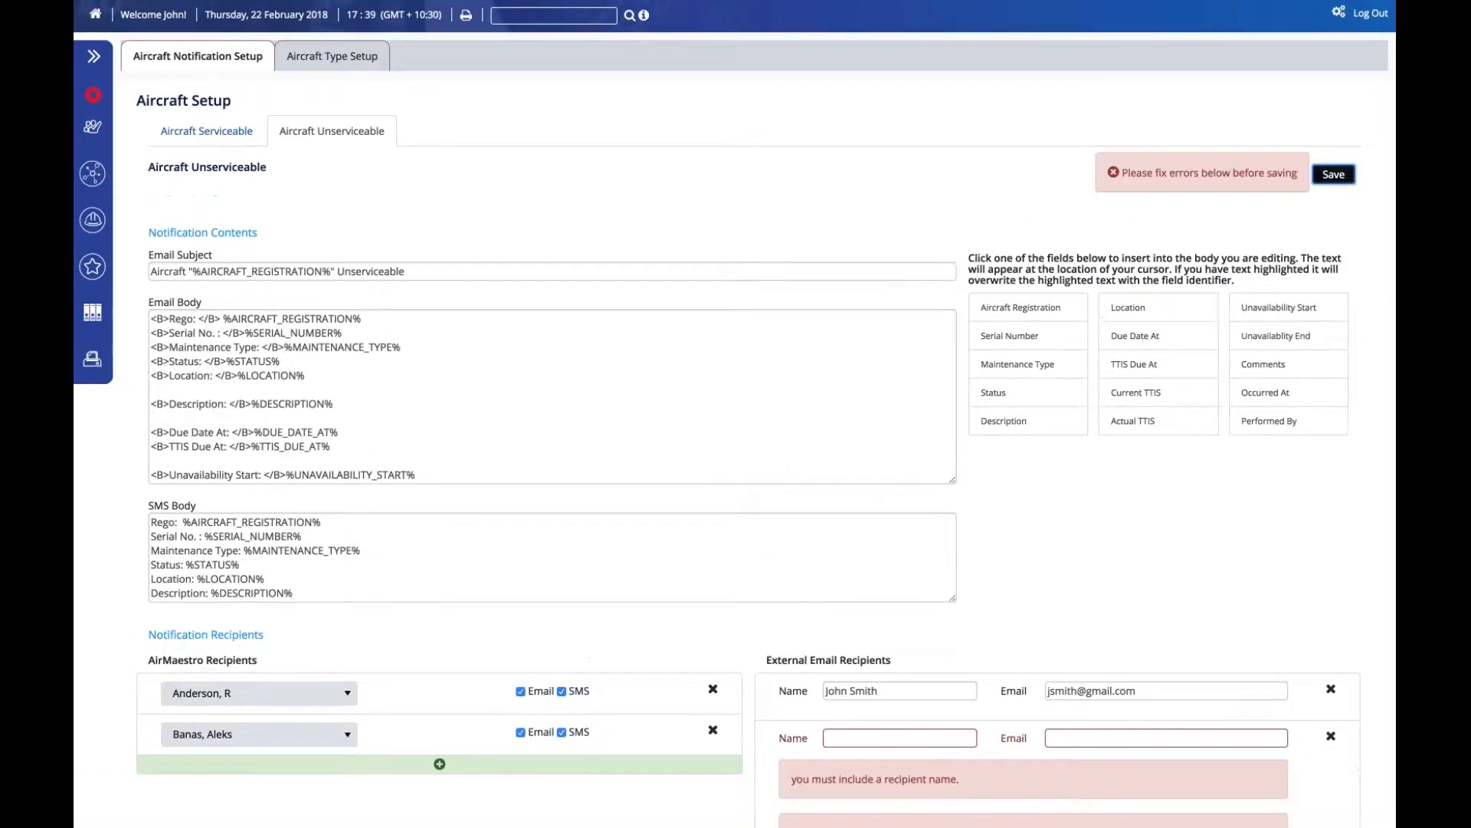
scroll(735, 508, down, 3)
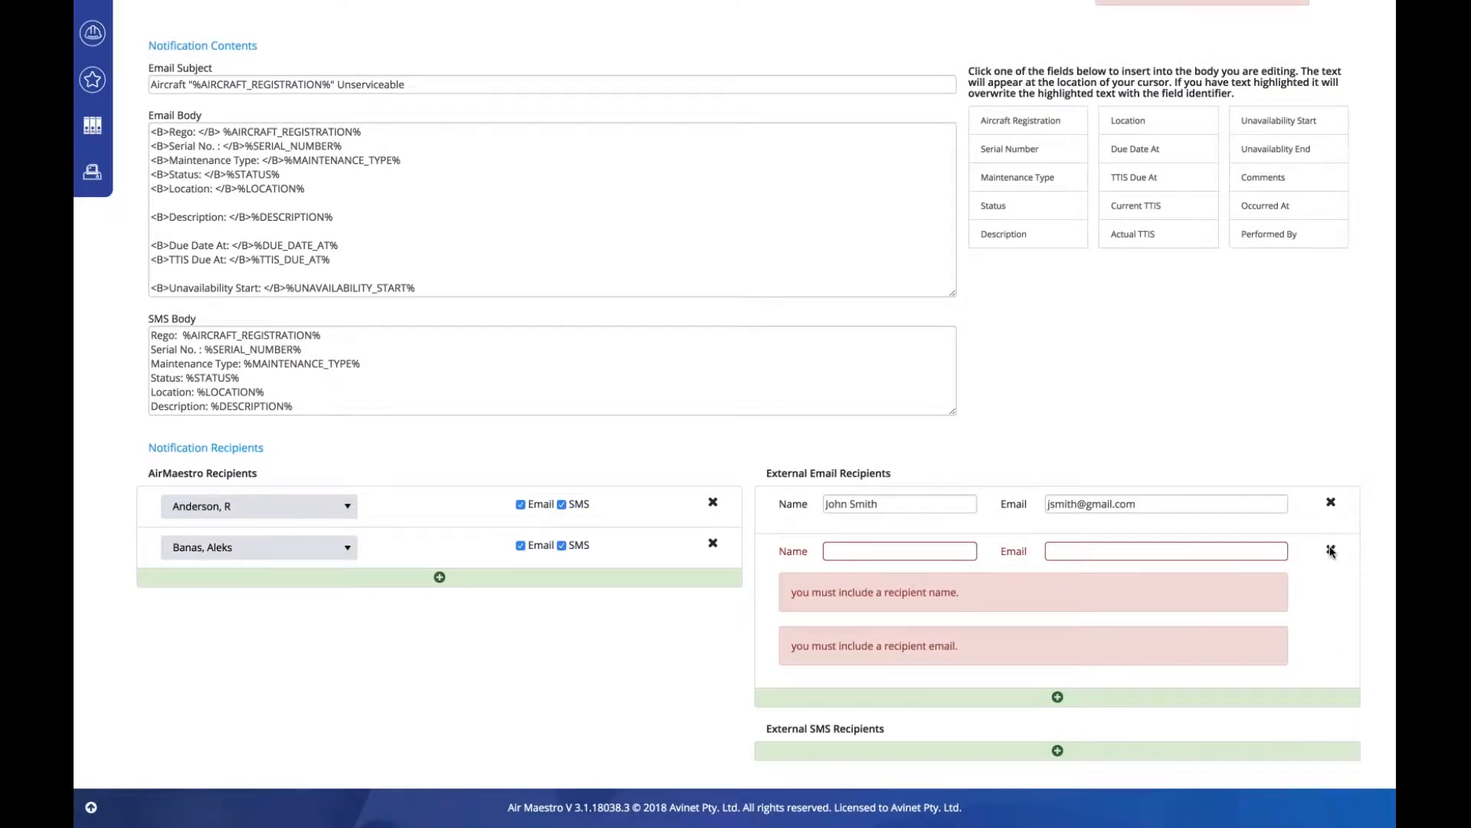
click(1331, 550)
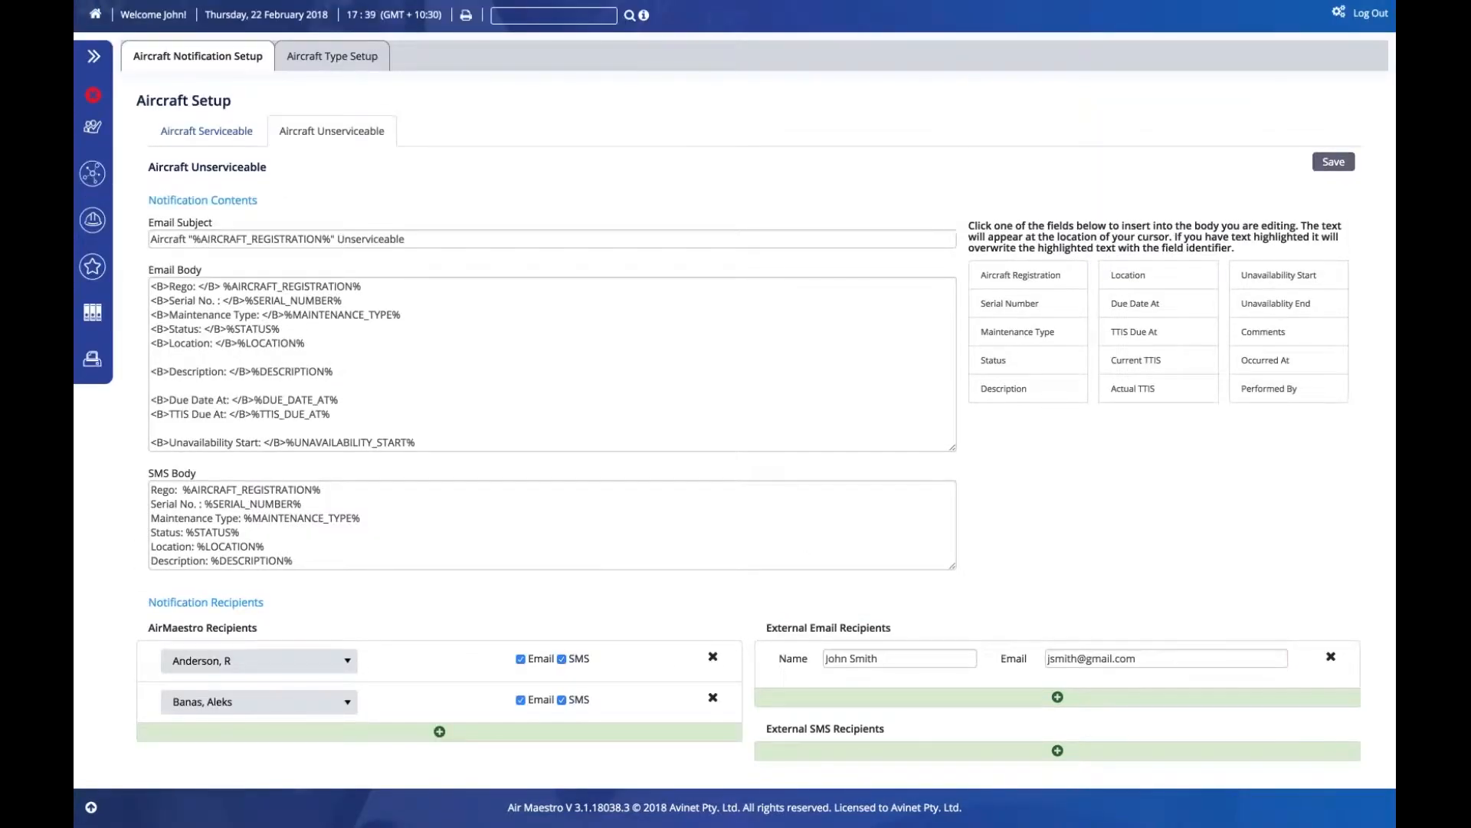
click(1334, 161)
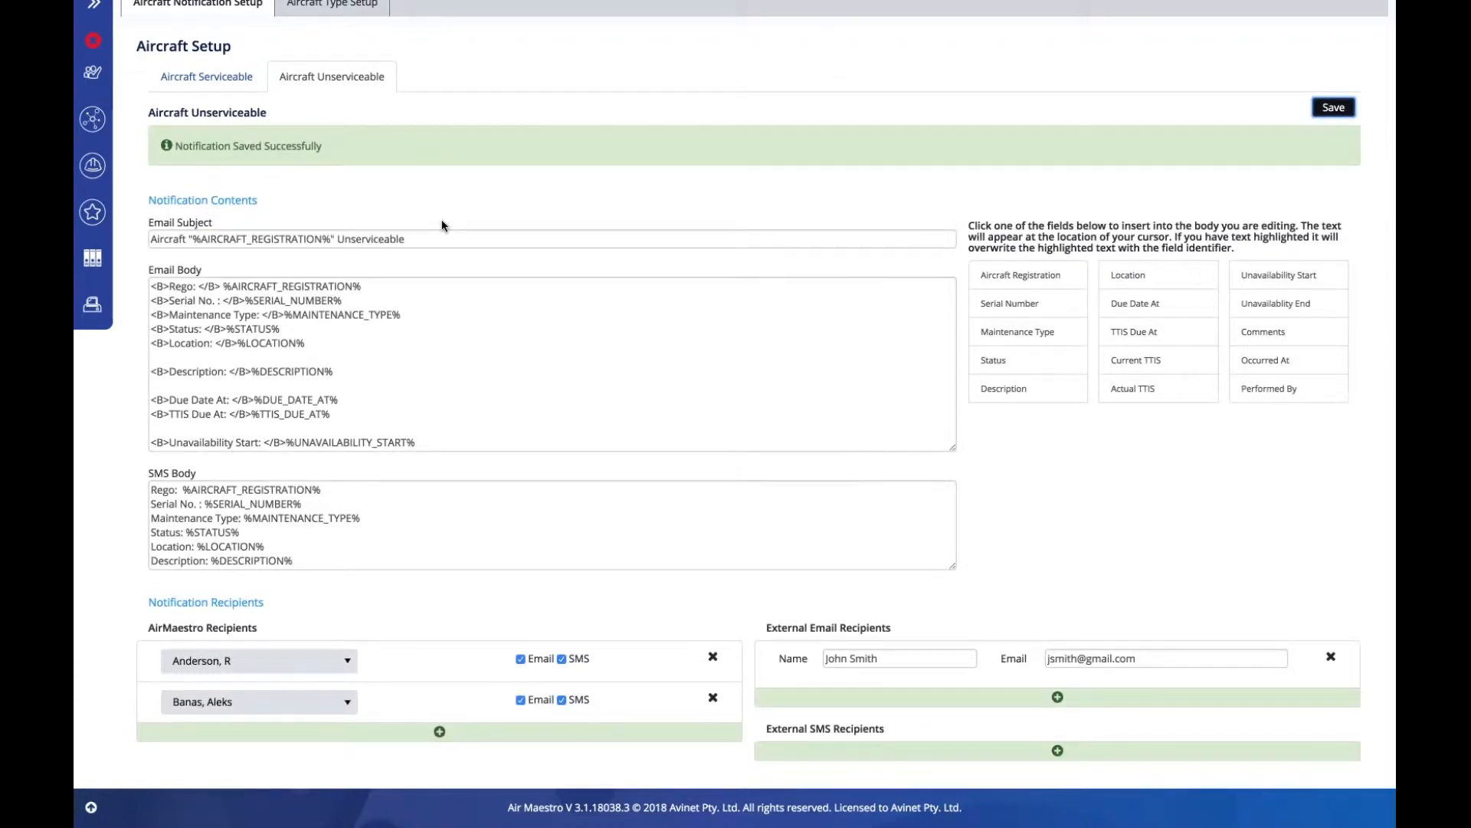
- Add an empty line after the Location line in the email body
scroll(526, 404, down, 2)
click(526, 404)
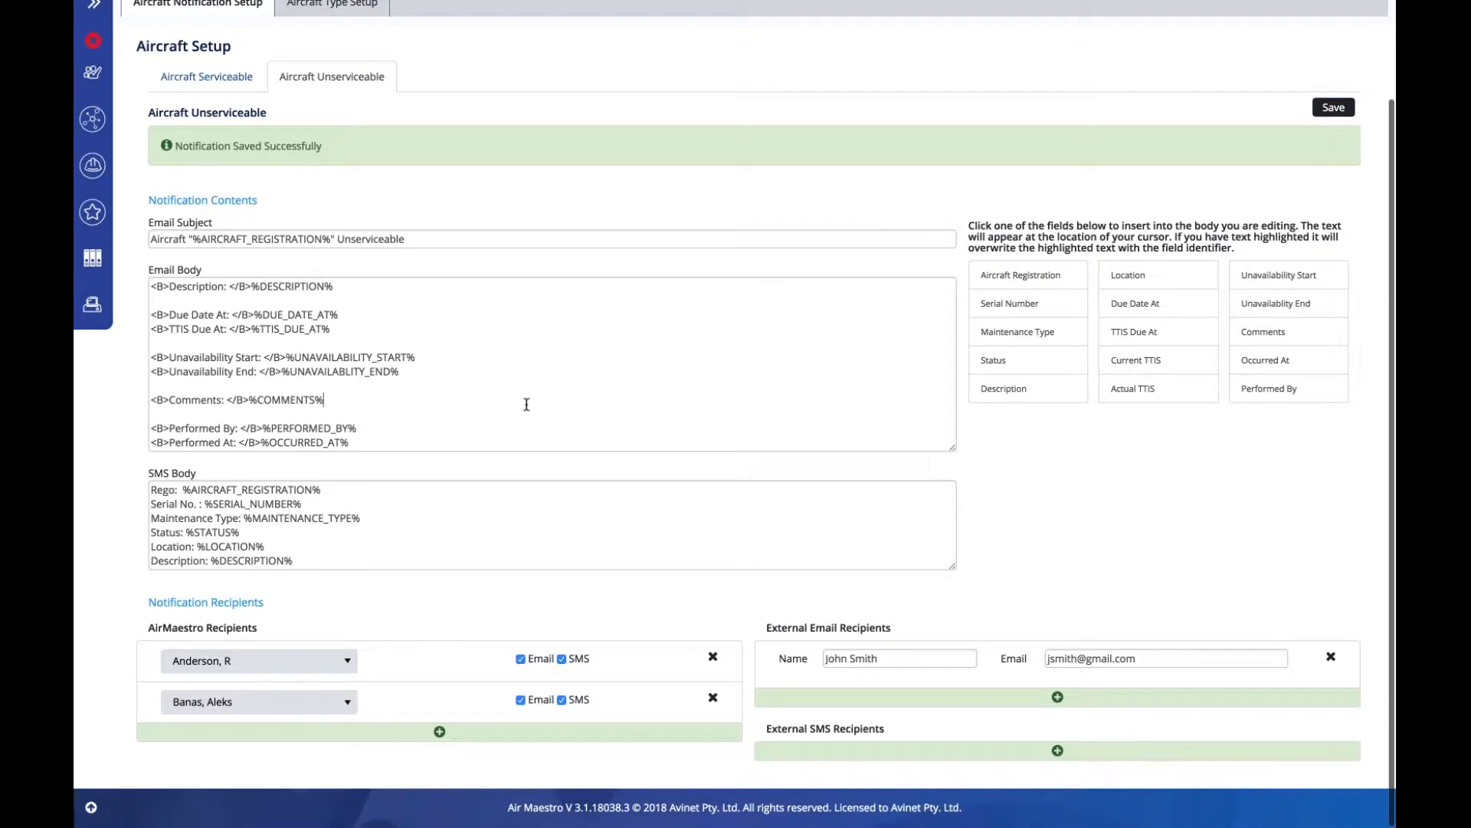
scroll(517, 364, up, 4)
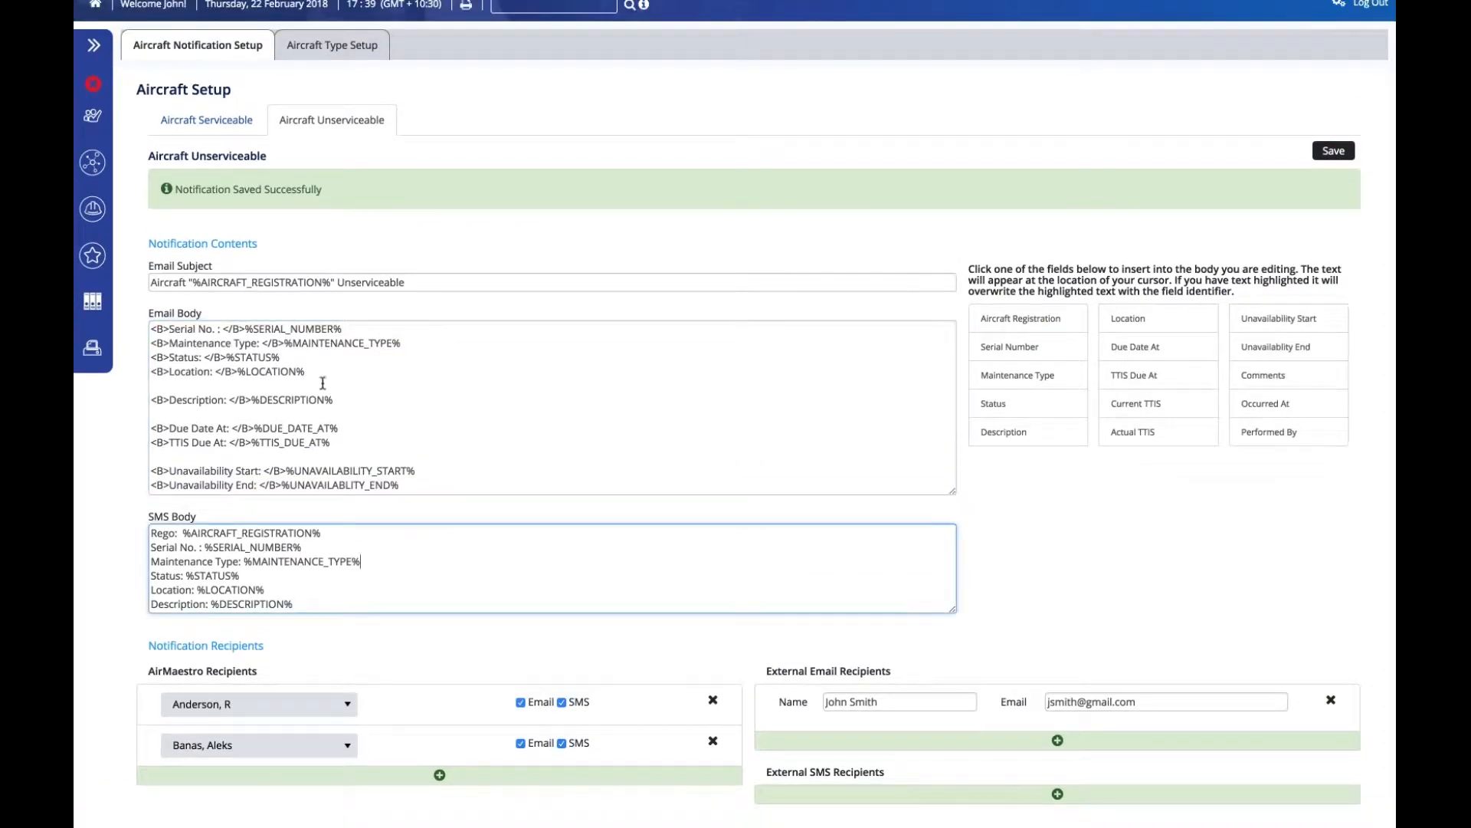
click(322, 383)
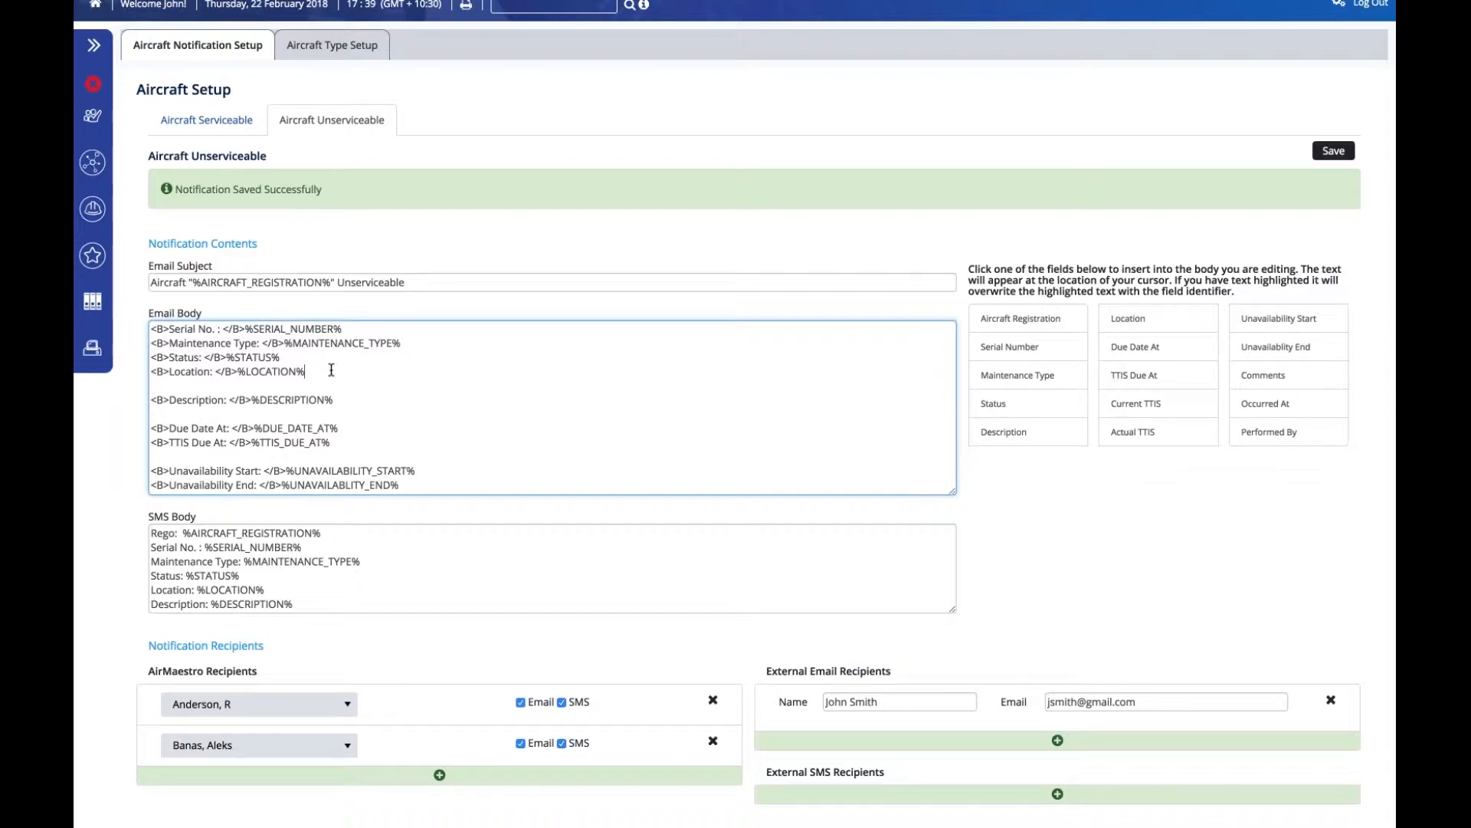
key(Return)
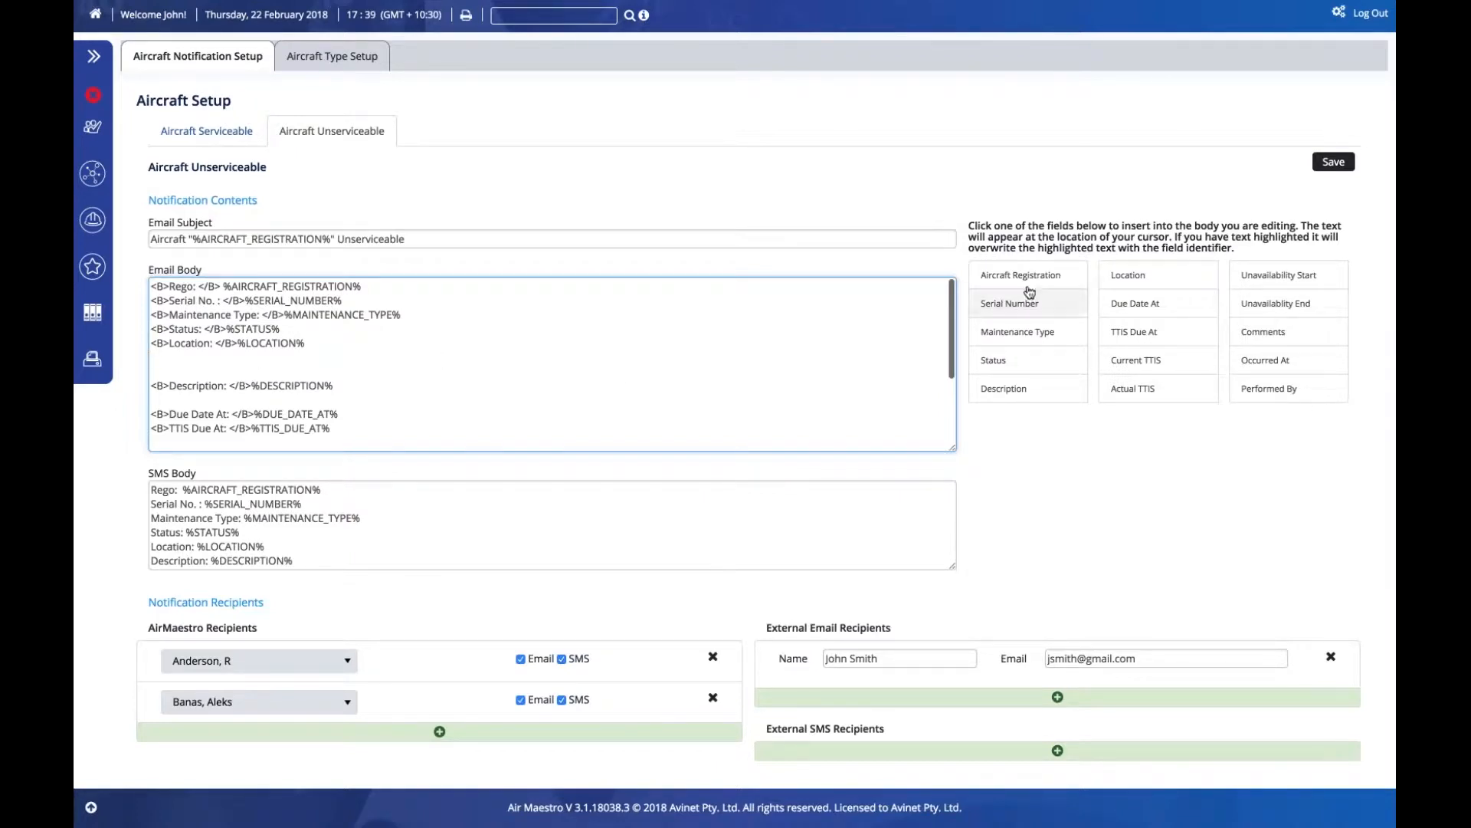
- Insert the %AIRCRAFT_REGISTRATION% field into the email body repeatedly
click(1035, 282)
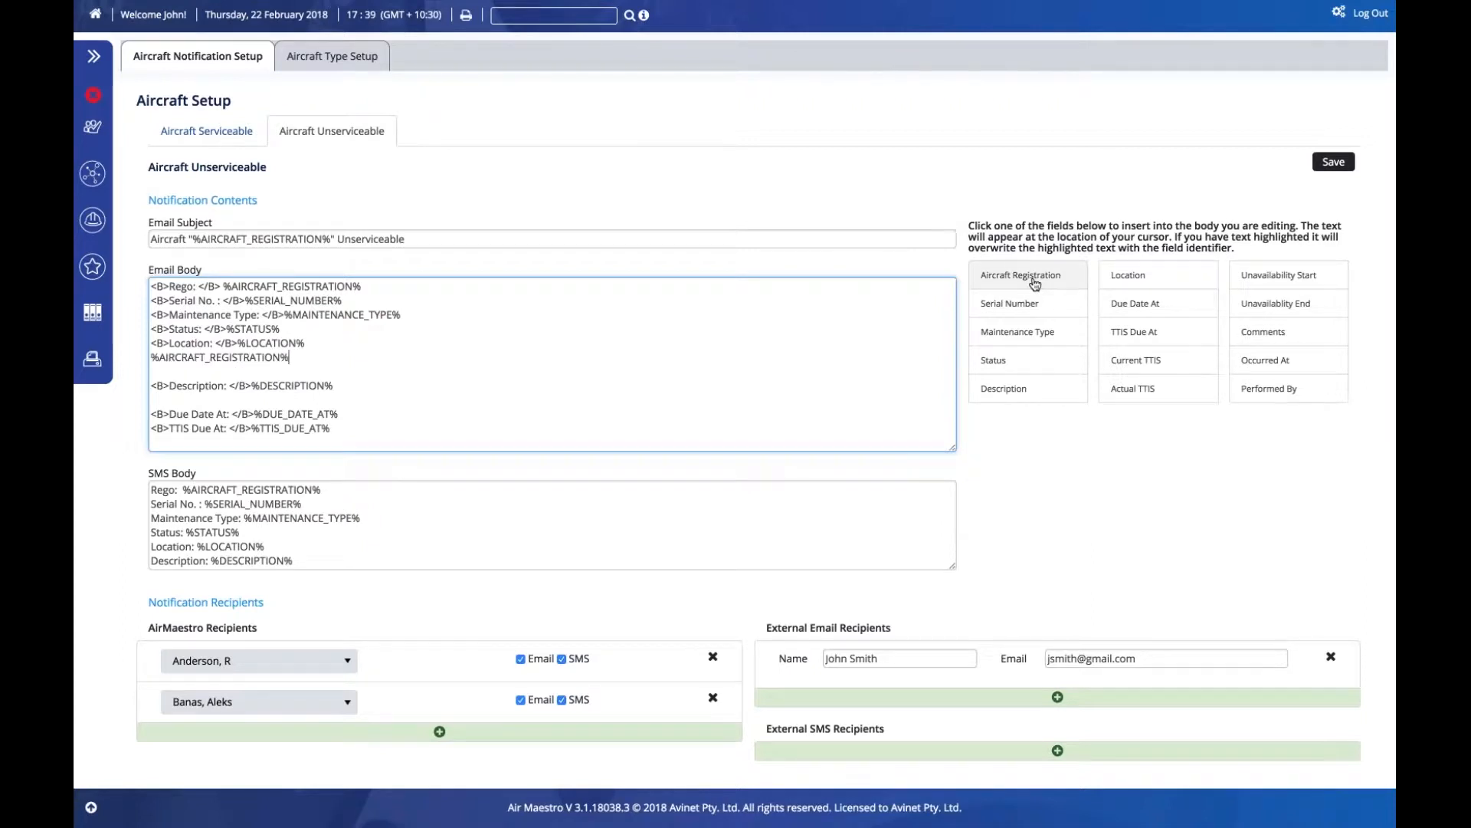
click(1034, 283)
click(1034, 282)
click(1035, 282)
click(1034, 282)
double_click(1035, 282)
double_click(1034, 282)
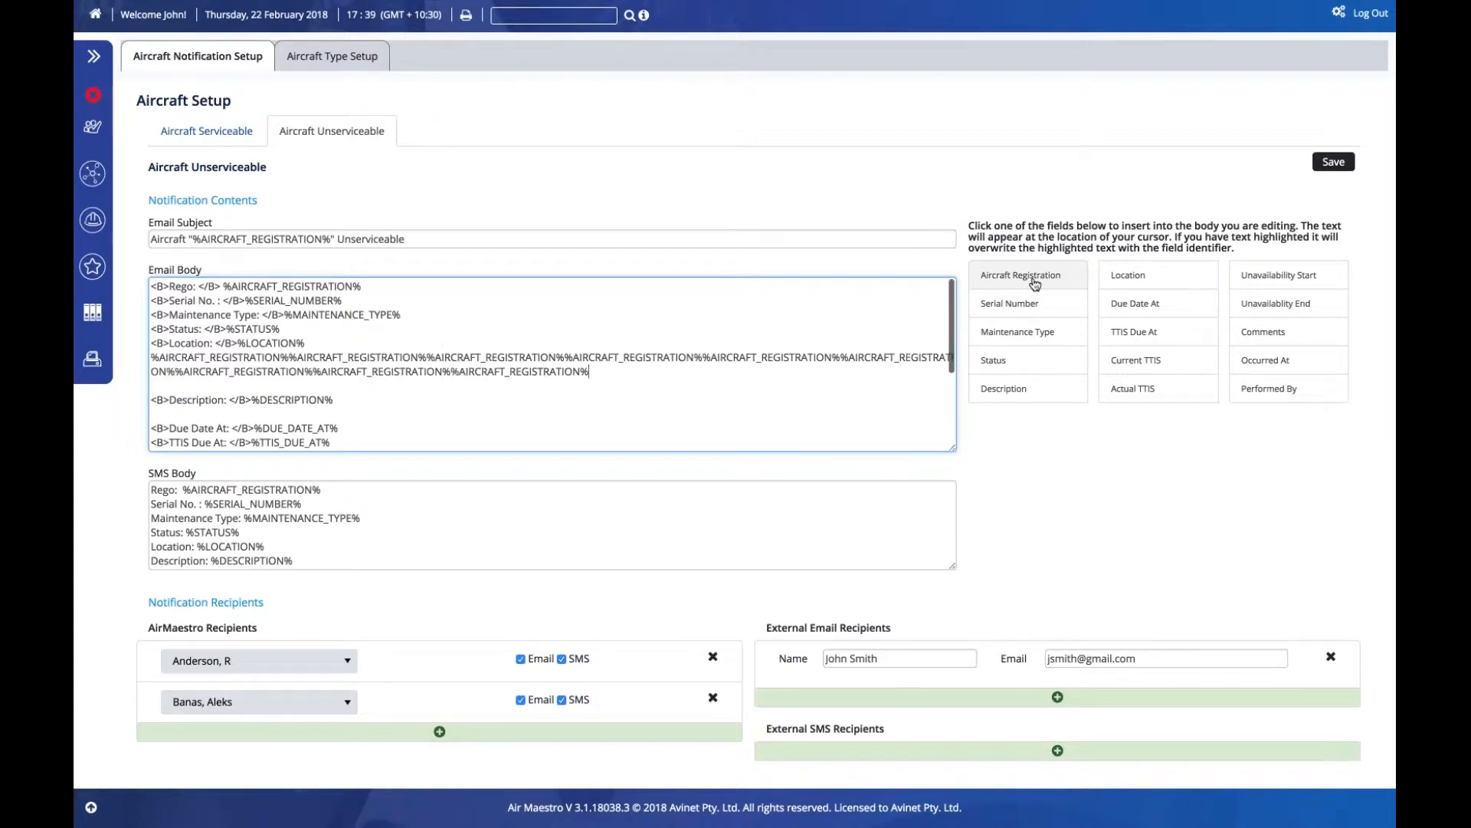
click(1034, 282)
triple_click(1034, 282)
triple_click(1034, 282)
click(1034, 282)
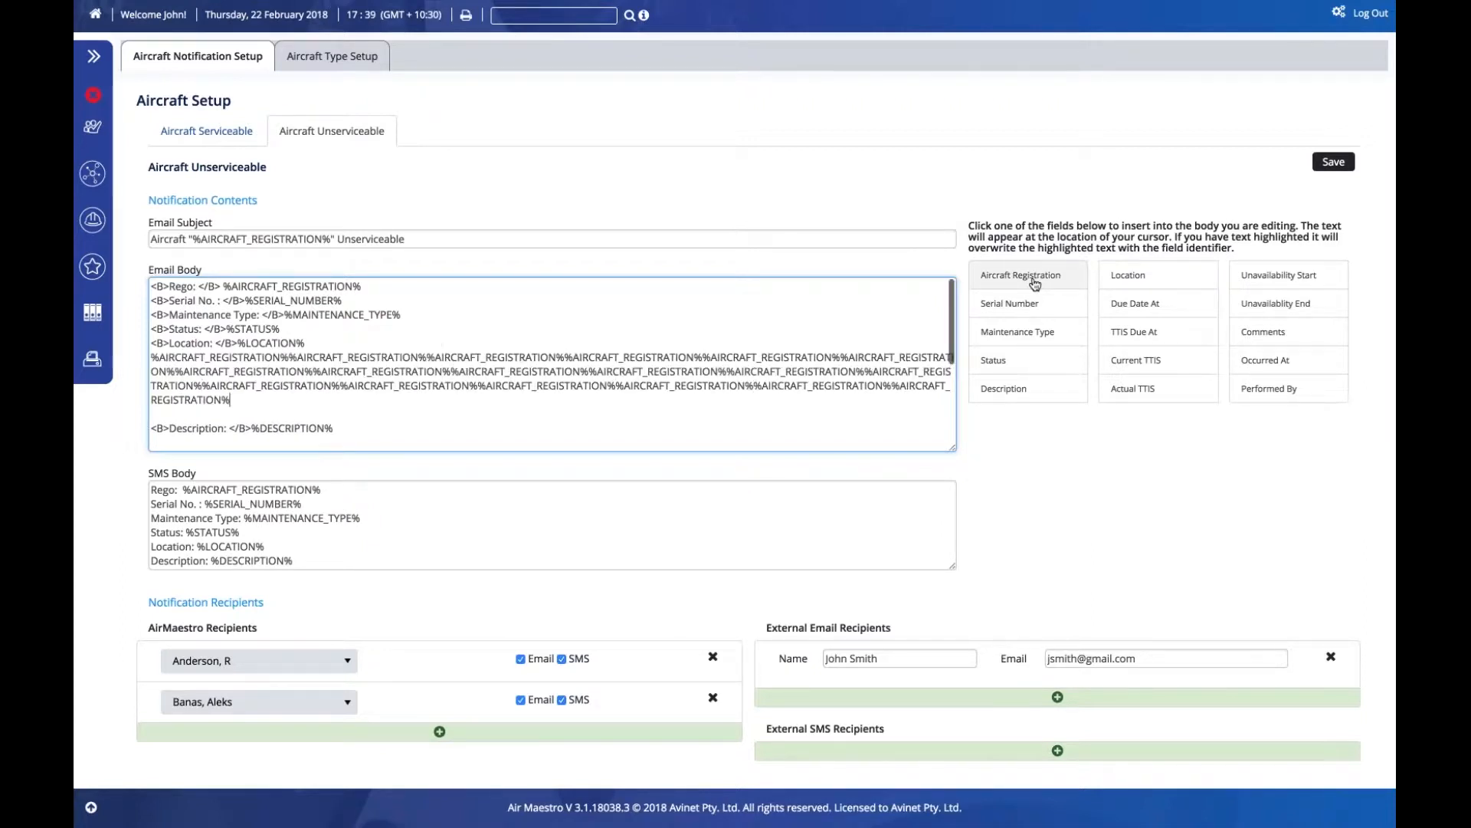
click(1035, 282)
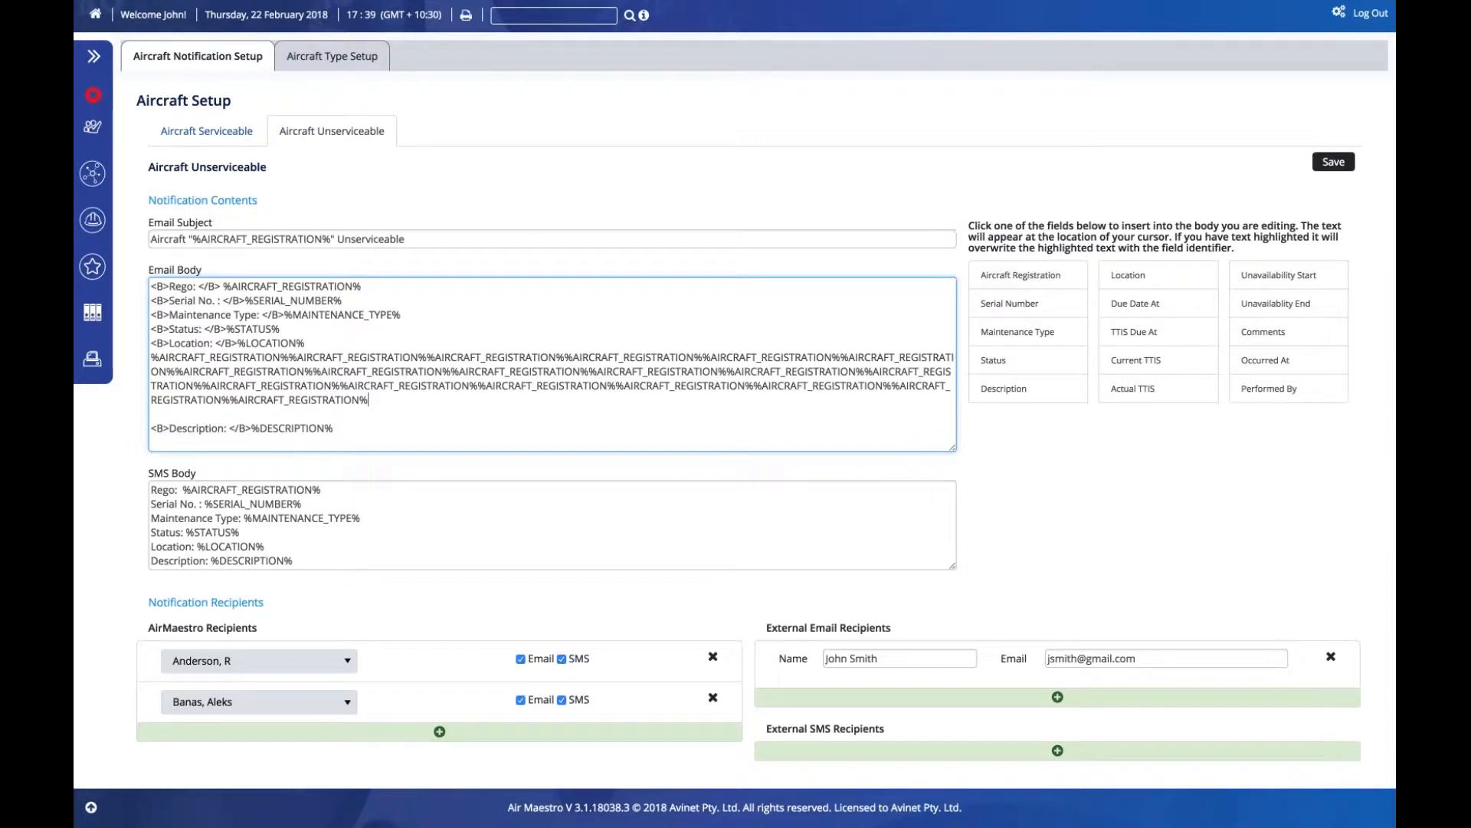
- Add a blank line after Location and delete the repeated registration tokens
click(304, 343)
key(Return)
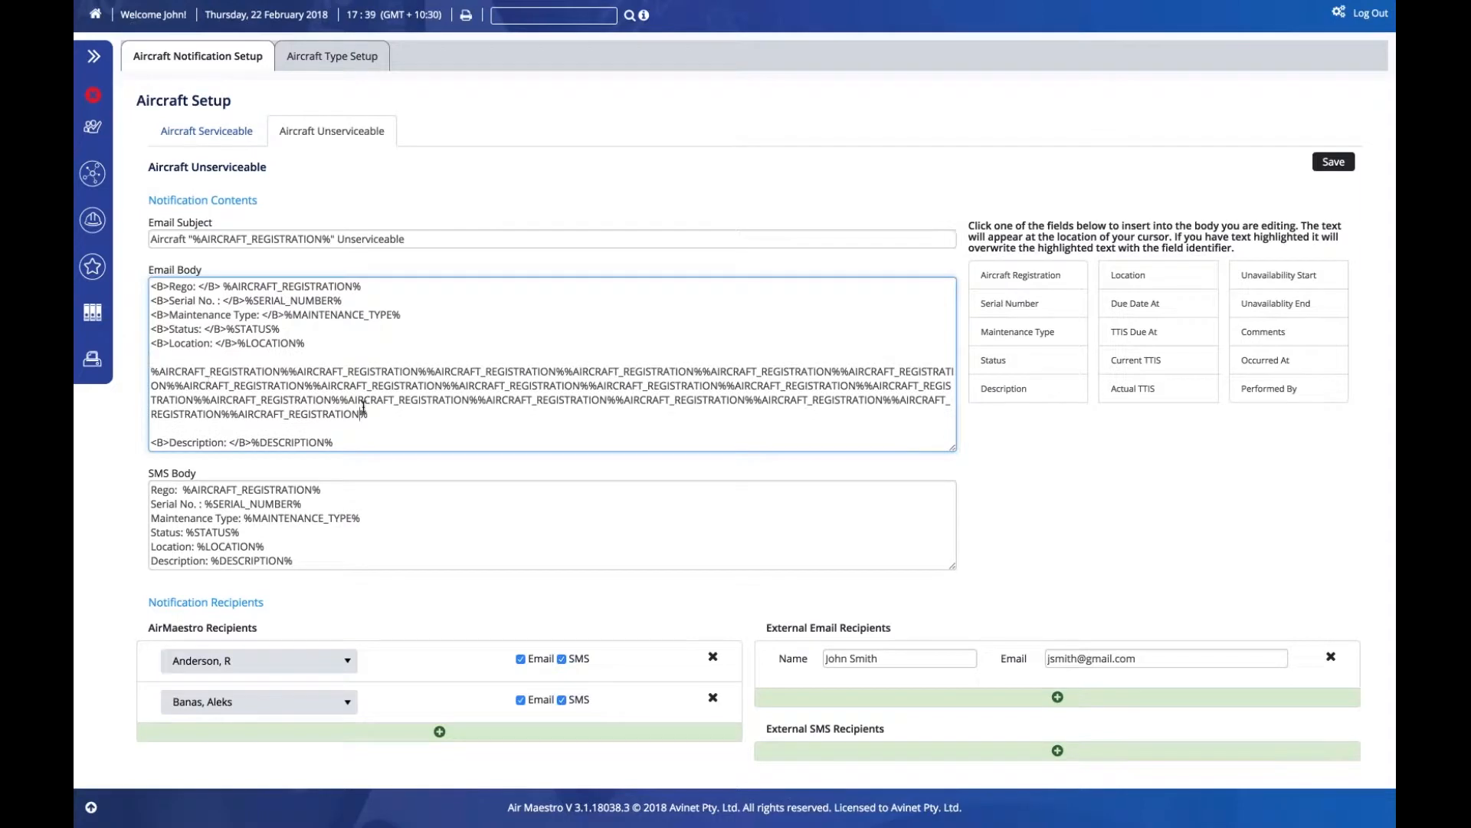
key(shift+Up)
key(shift+Up)
key(shift+Up)
key(shift+Up)
key(shift+Up)
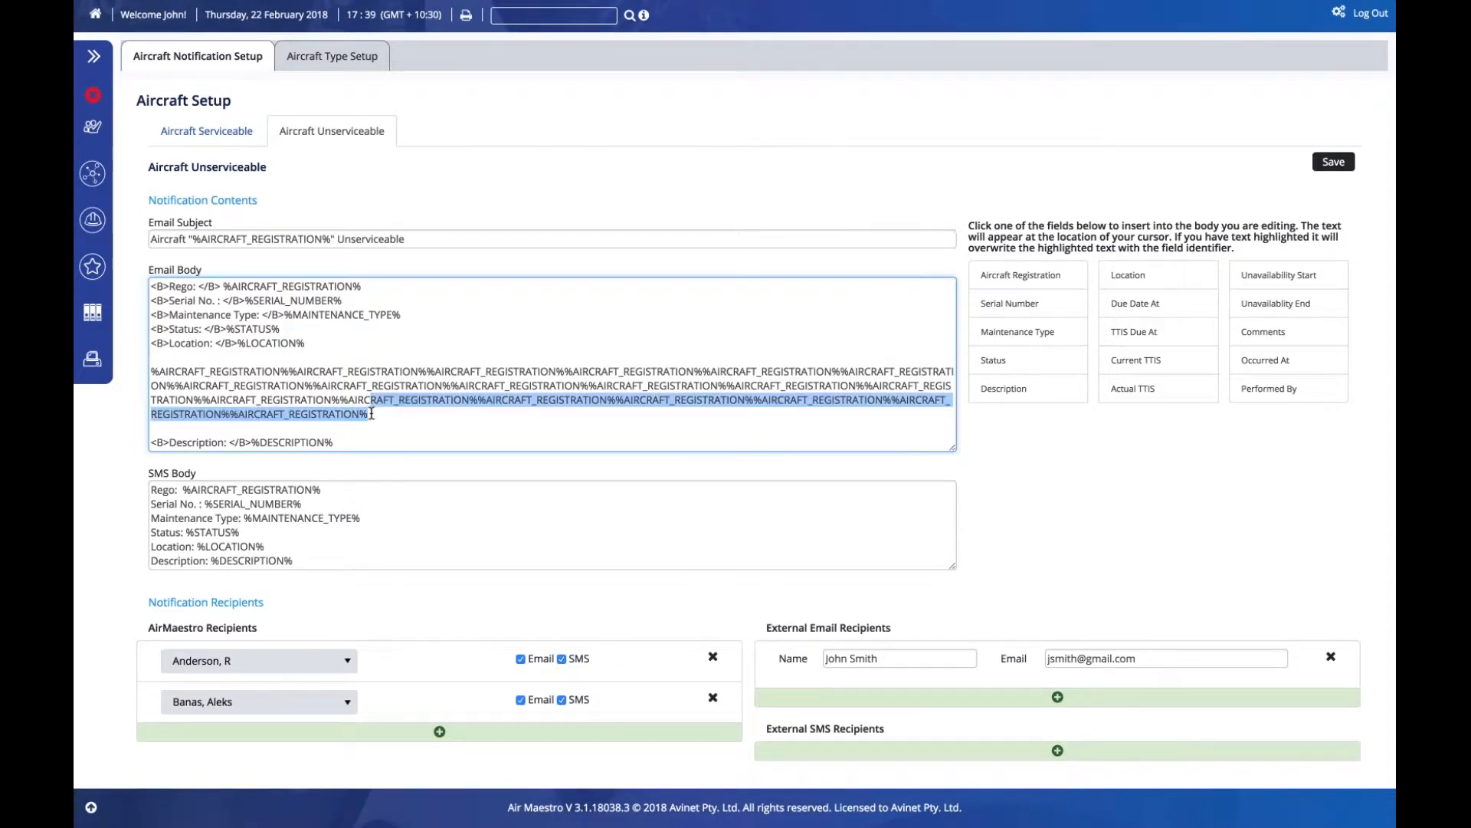
key(BackSpace)
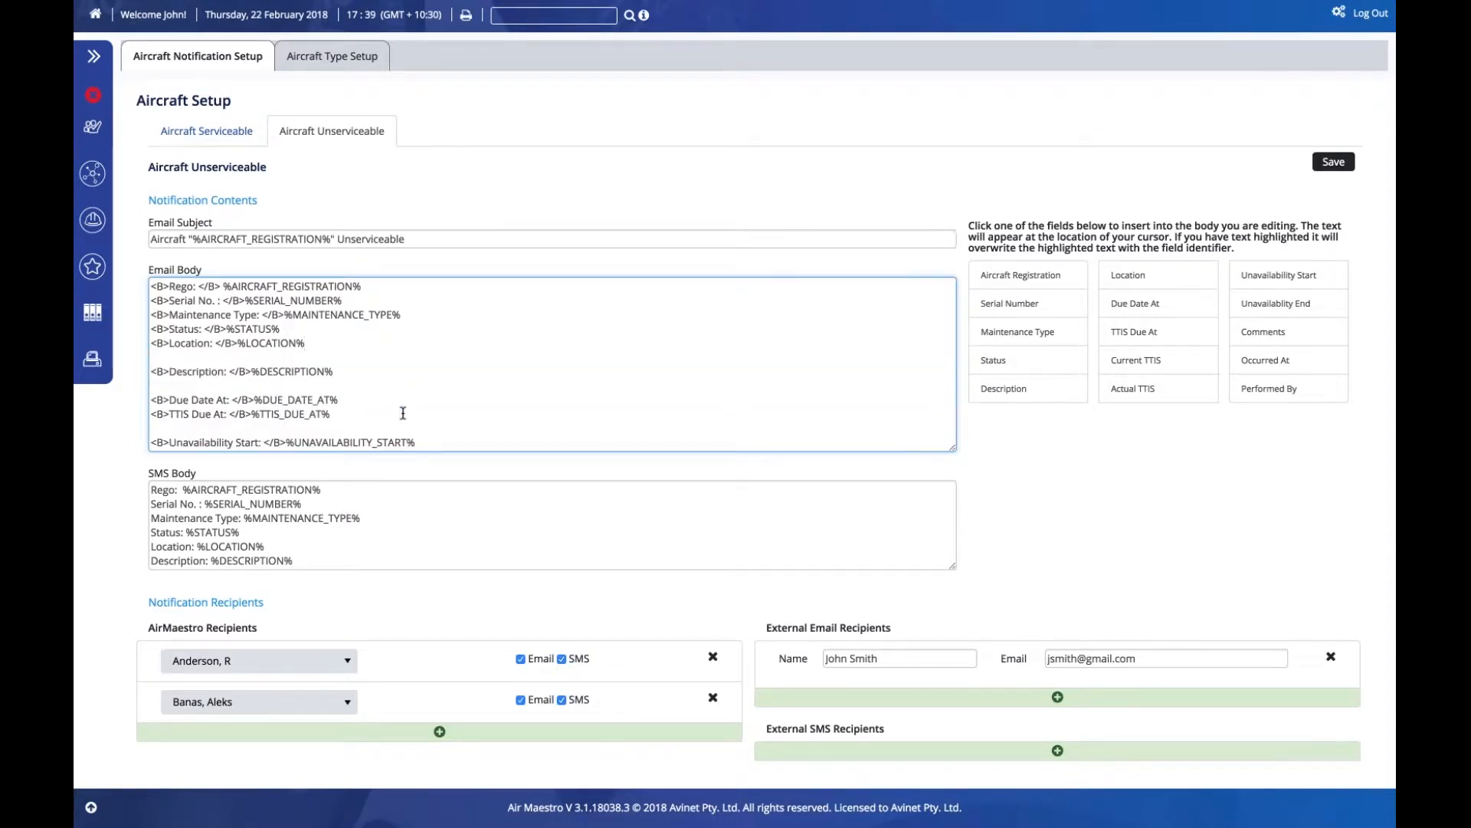
- Save, remove the external email recipient, and switch to the Aircraft Serviceable notification
click(1321, 167)
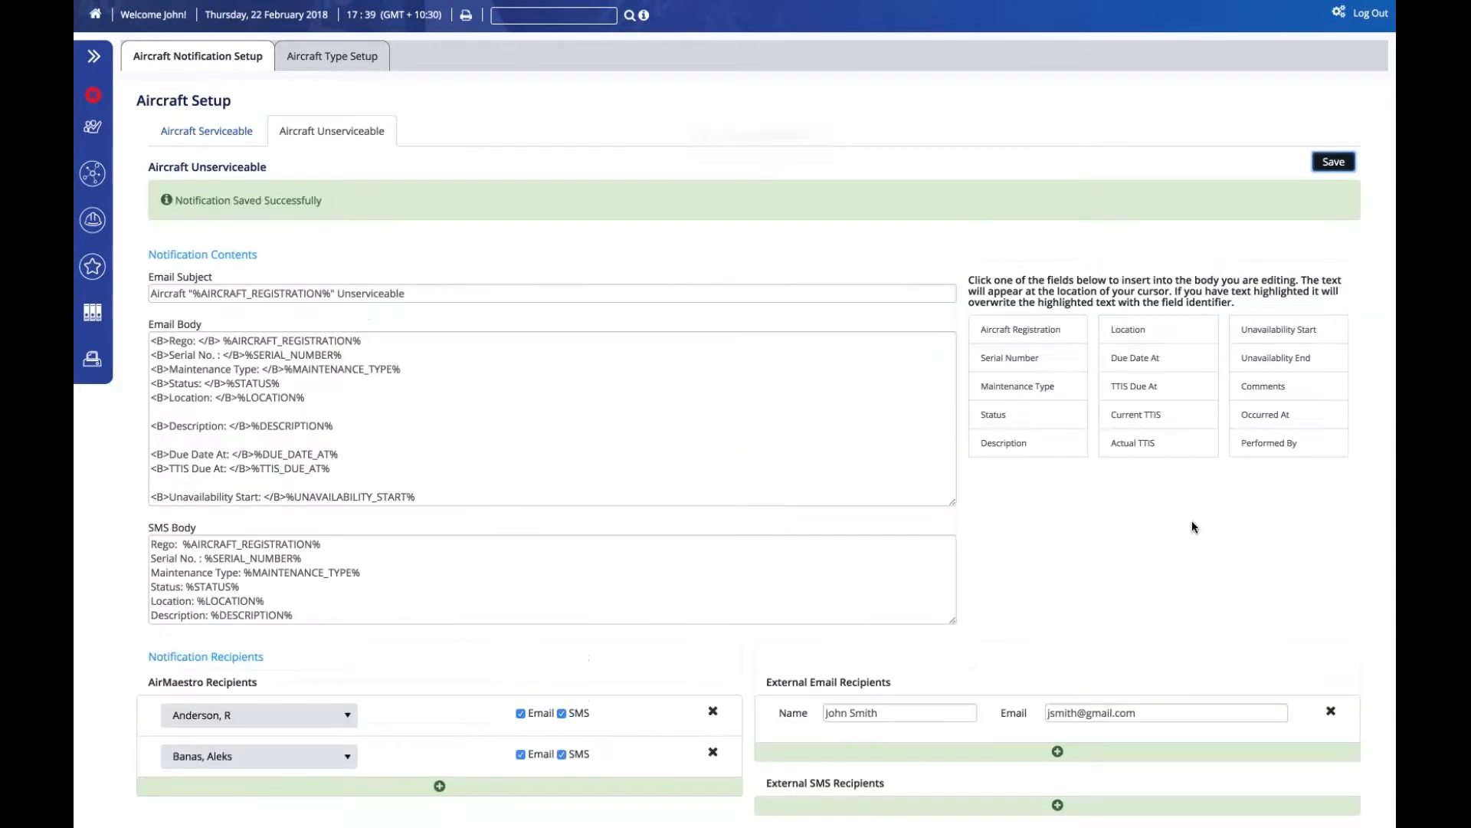
click(1331, 712)
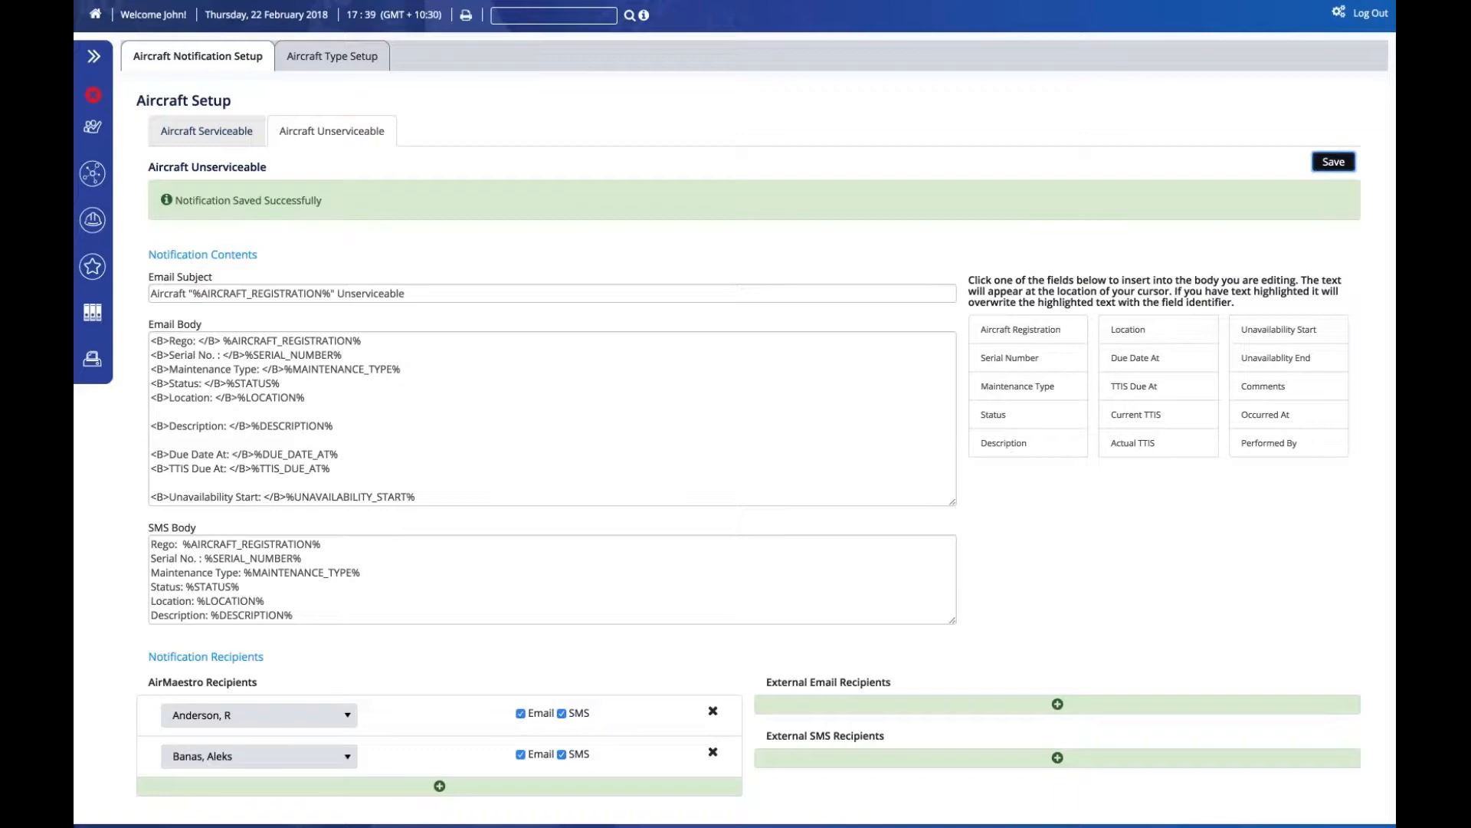
click(207, 131)
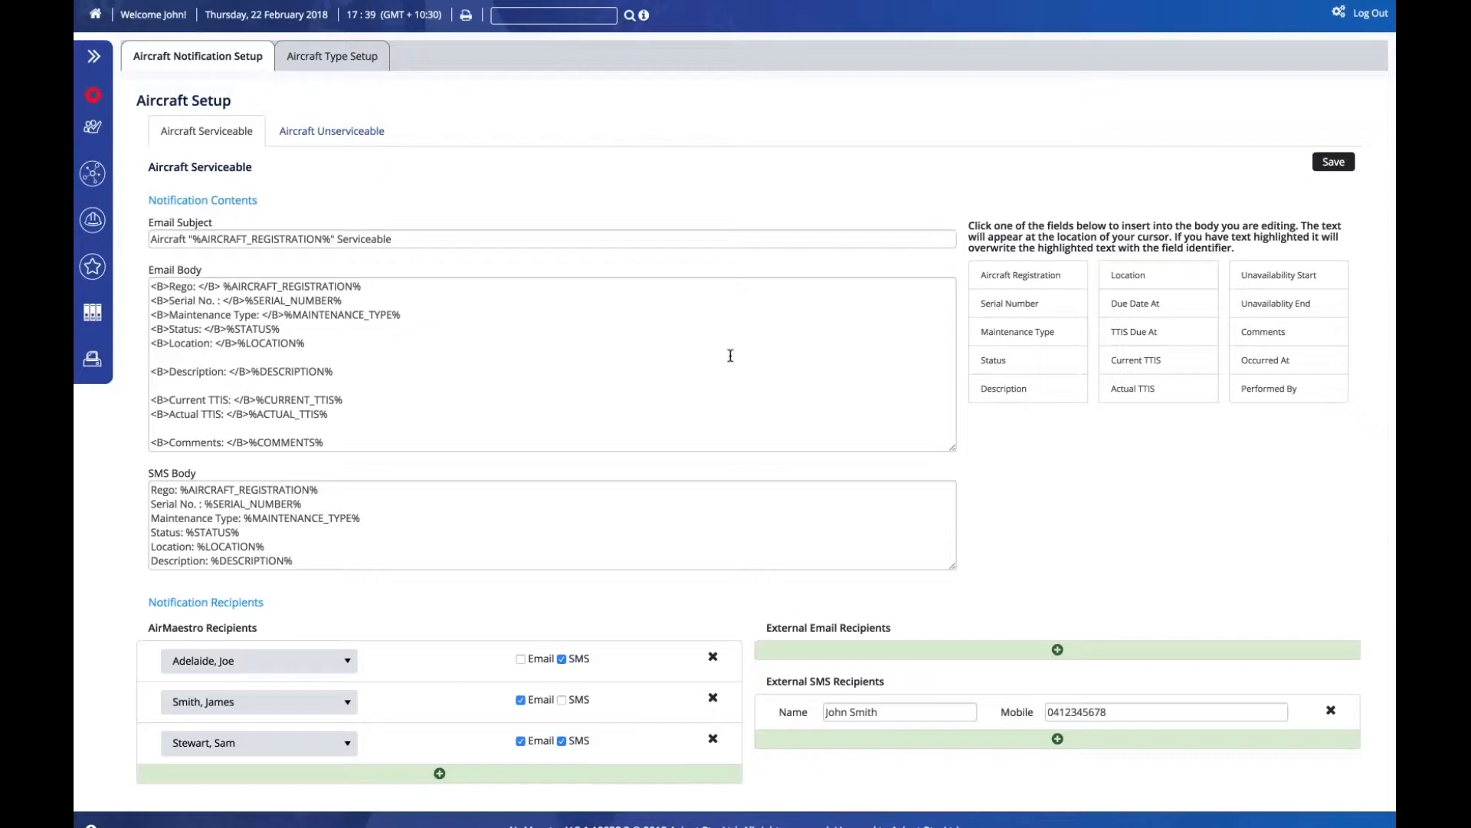
- Scroll back to the top of the notification page
scroll(730, 356, up, 2)
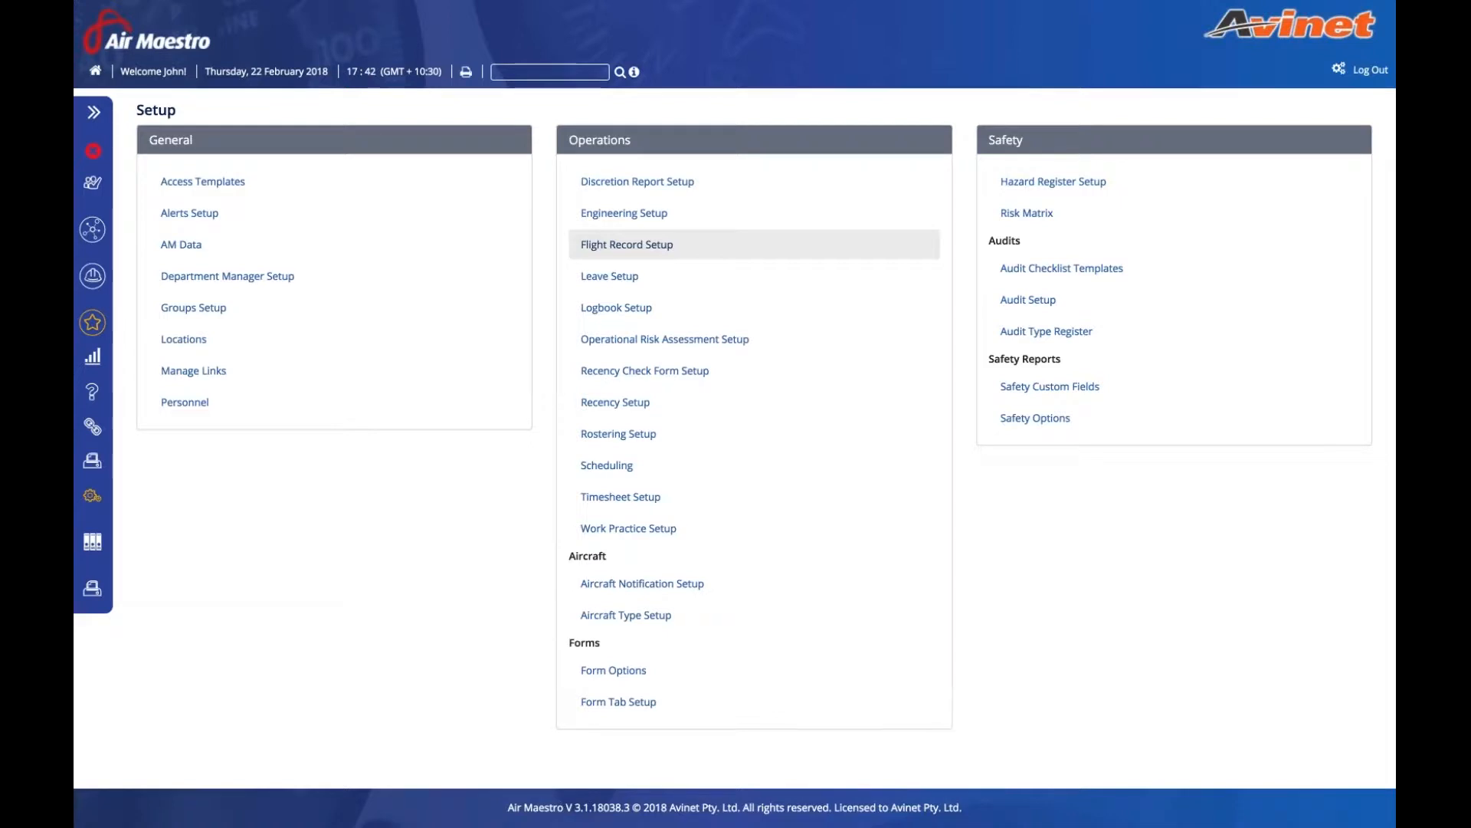
- Open Recency Check Form Setup and expand the sidebar navigation
click(669, 374)
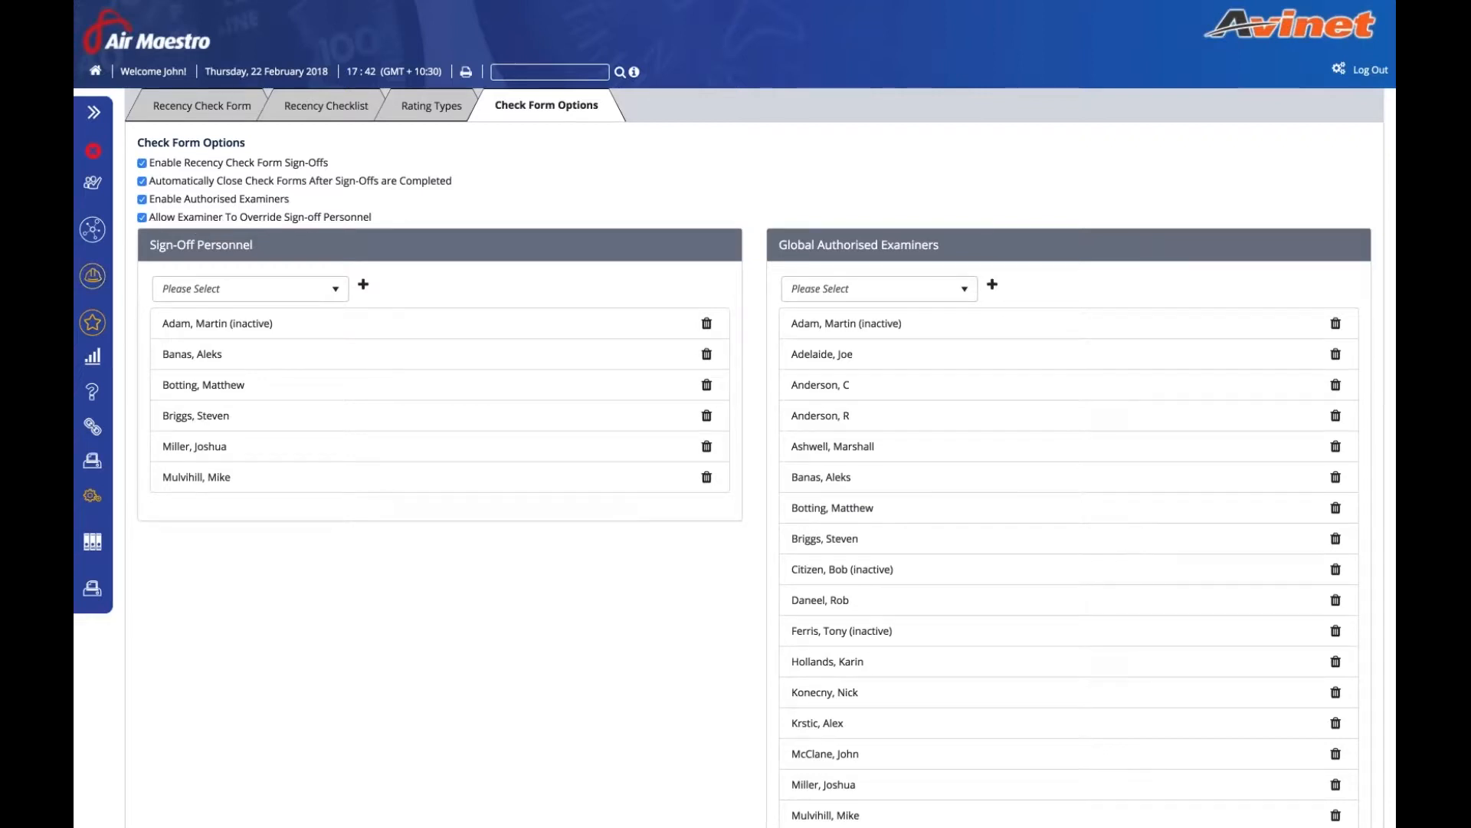
click(93, 229)
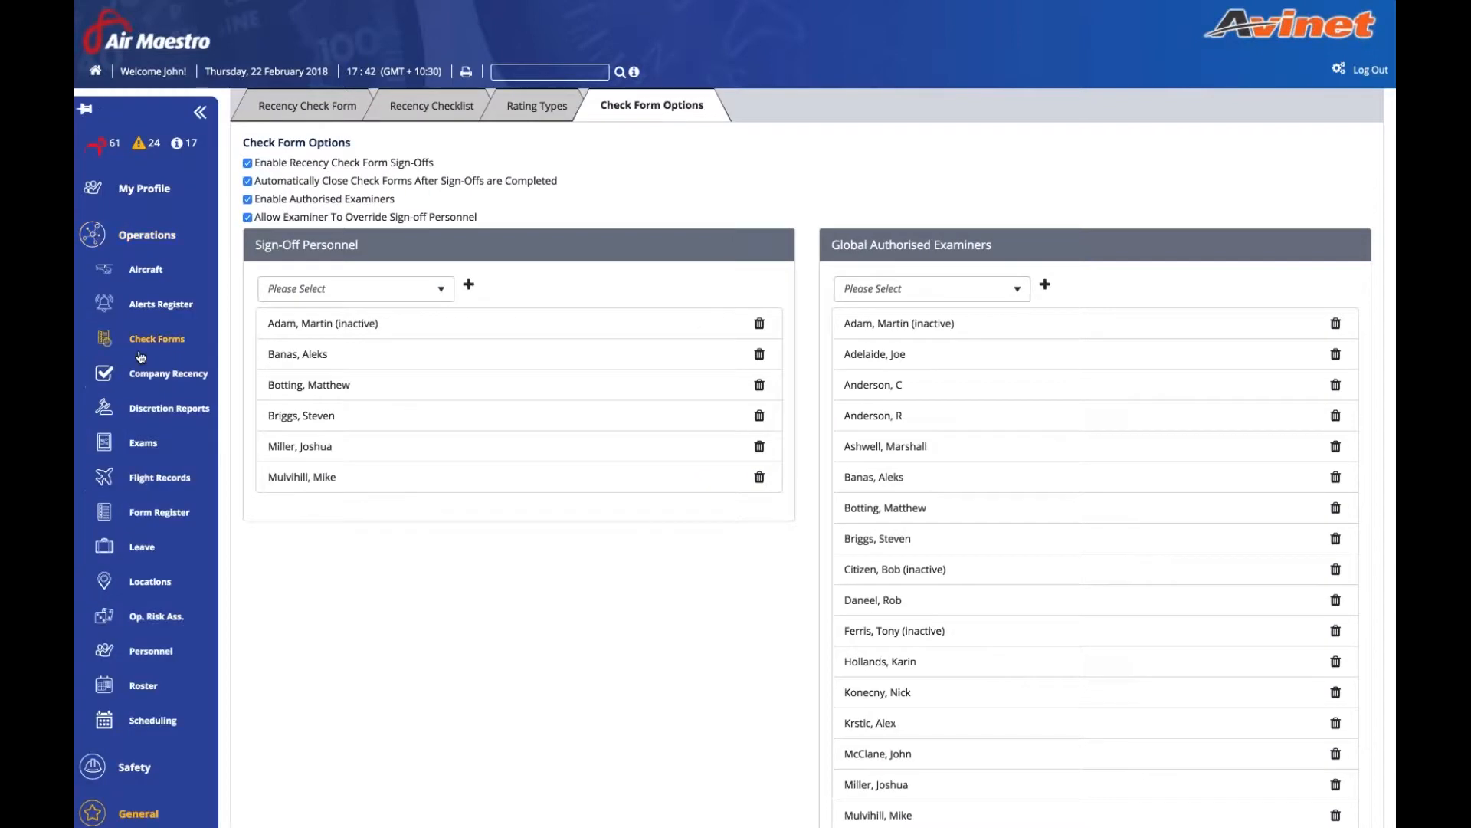
- Open Check Forms under Operations and browse the existing check forms list
click(140, 354)
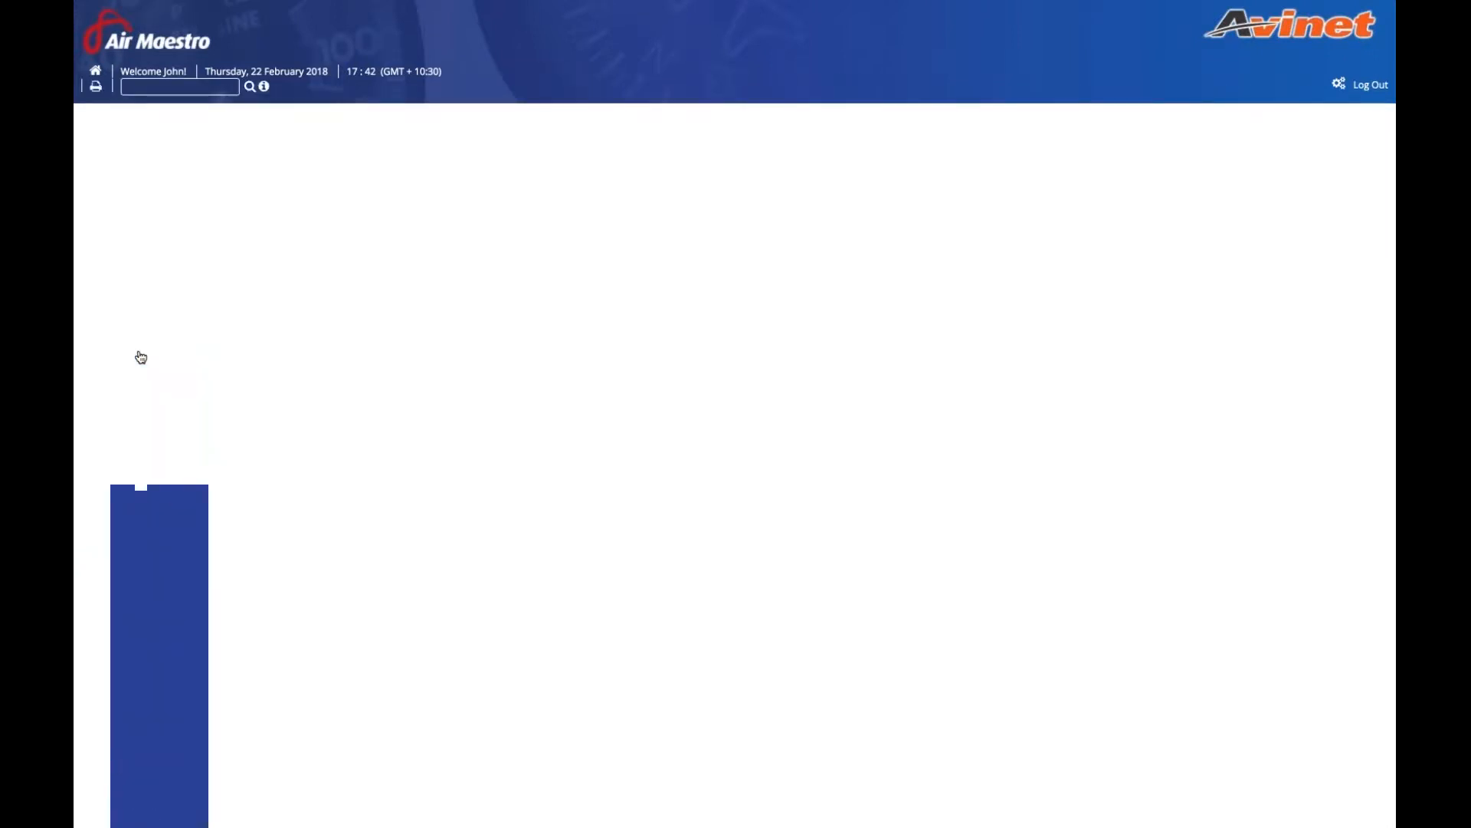
click(286, 116)
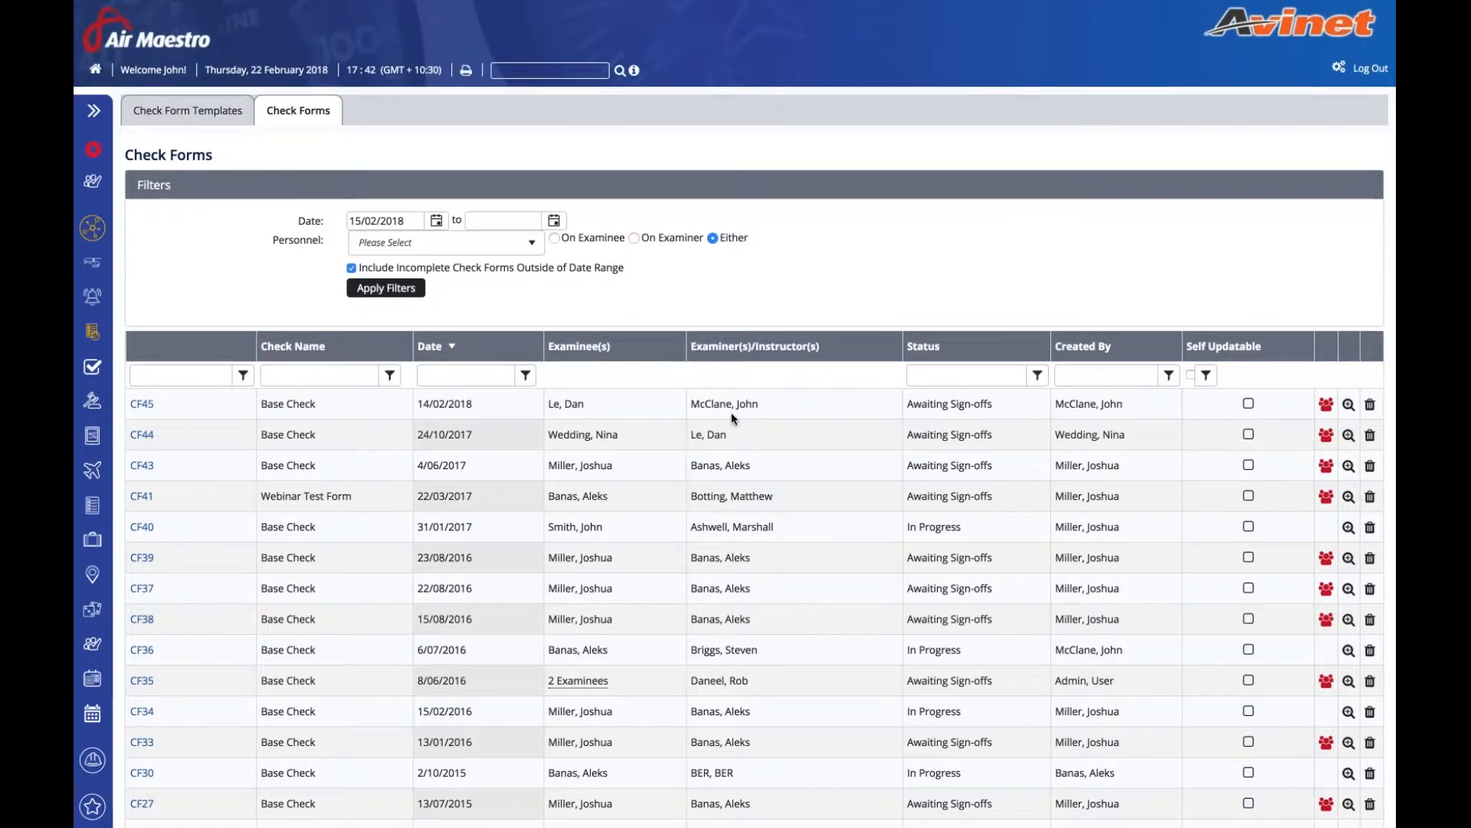
scroll(731, 412, down, 3)
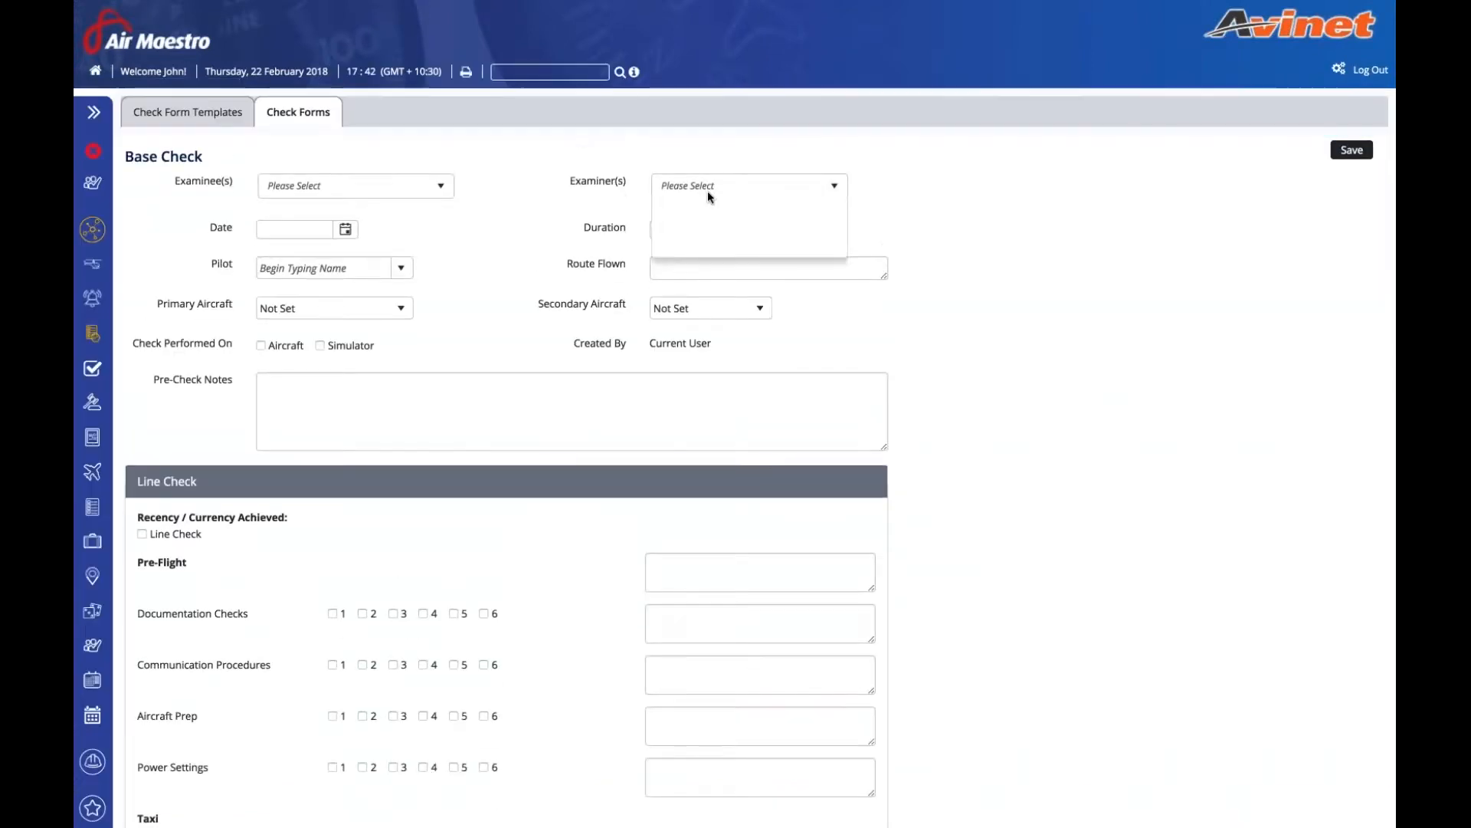
- Choose the examiner, examinee and pilot, and set the check date to 15/02/2018
click(707, 188)
text(mc)
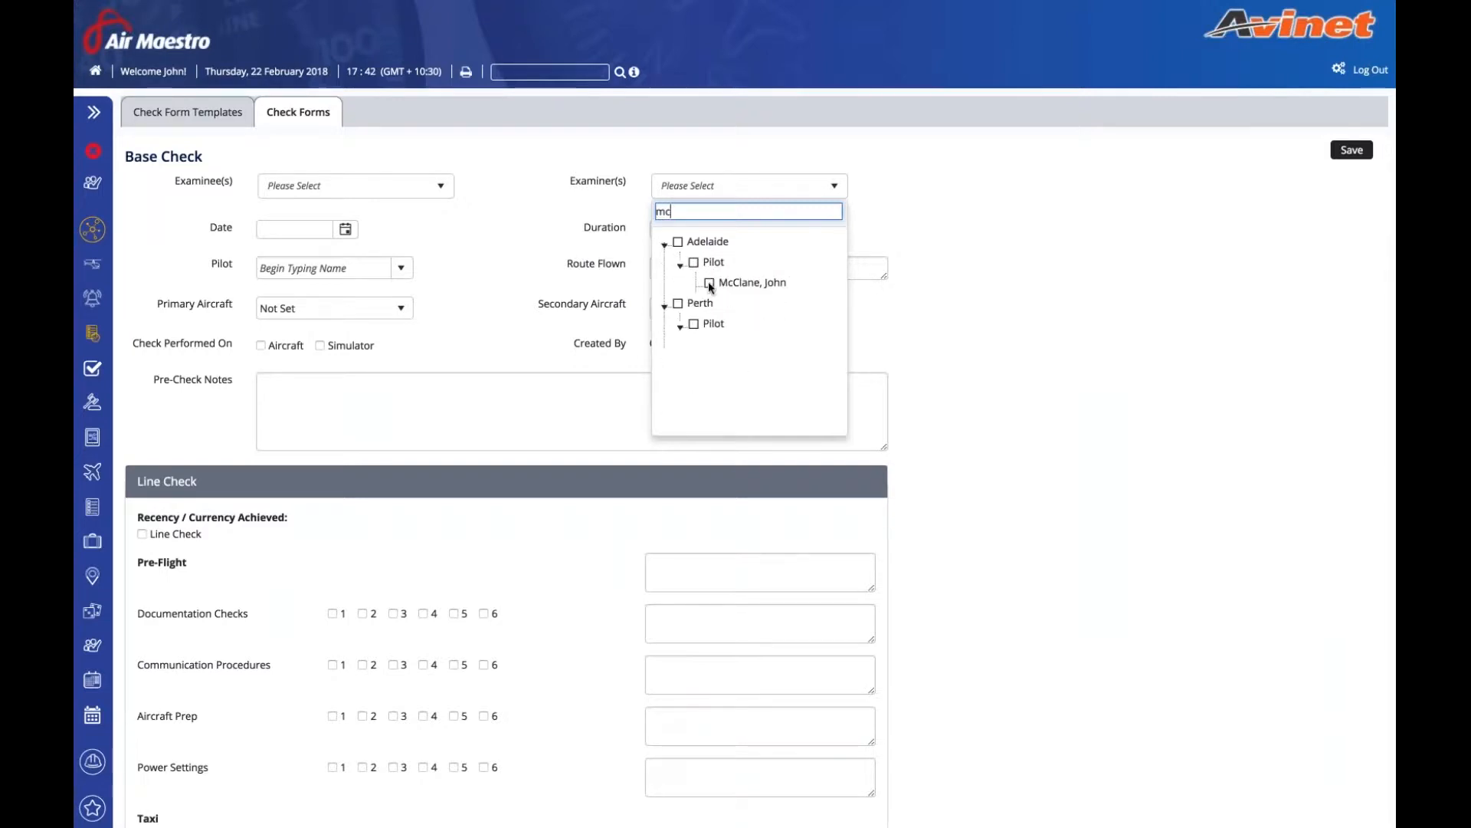
click(710, 283)
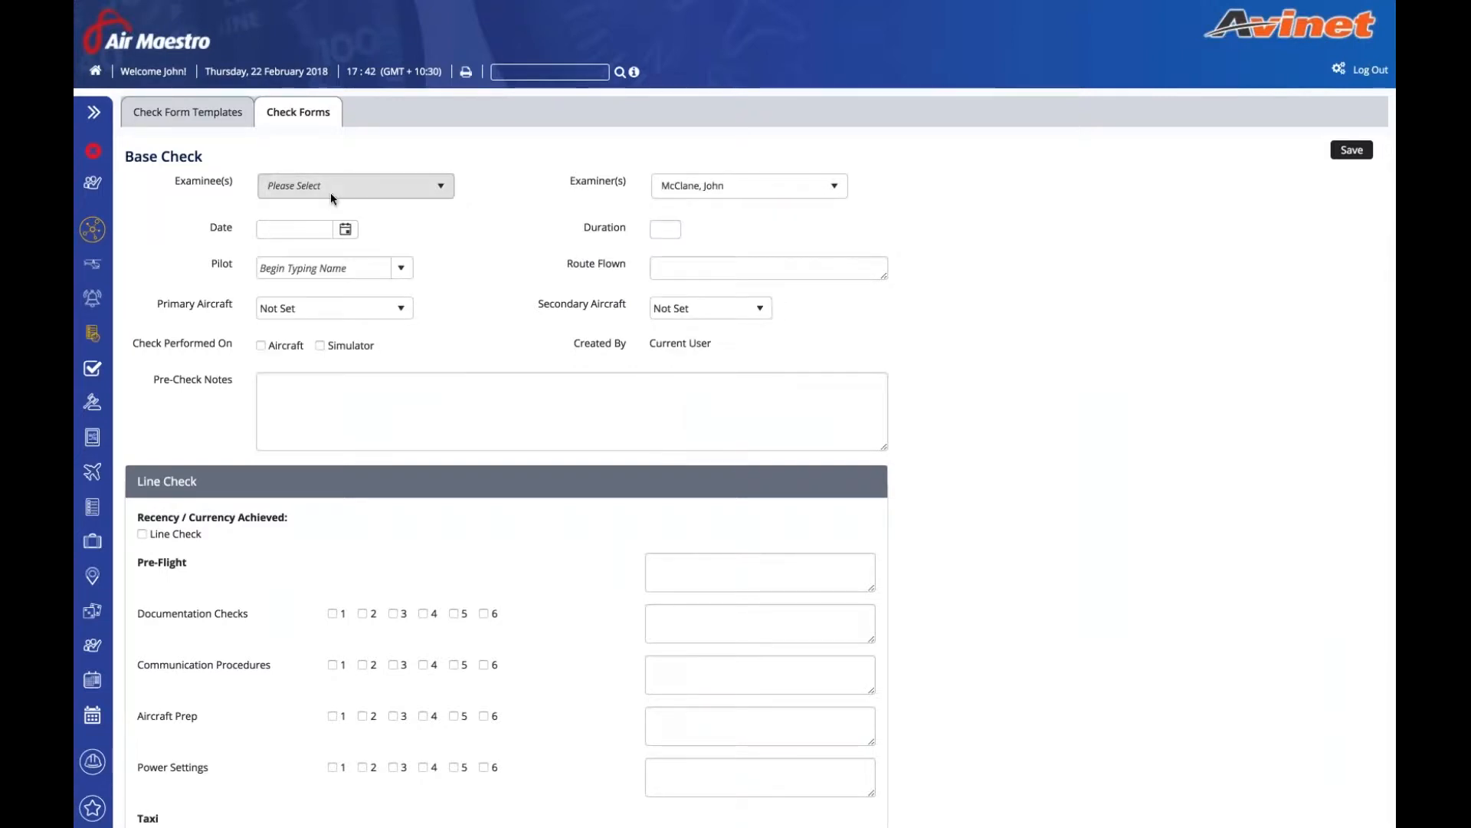
click(330, 192)
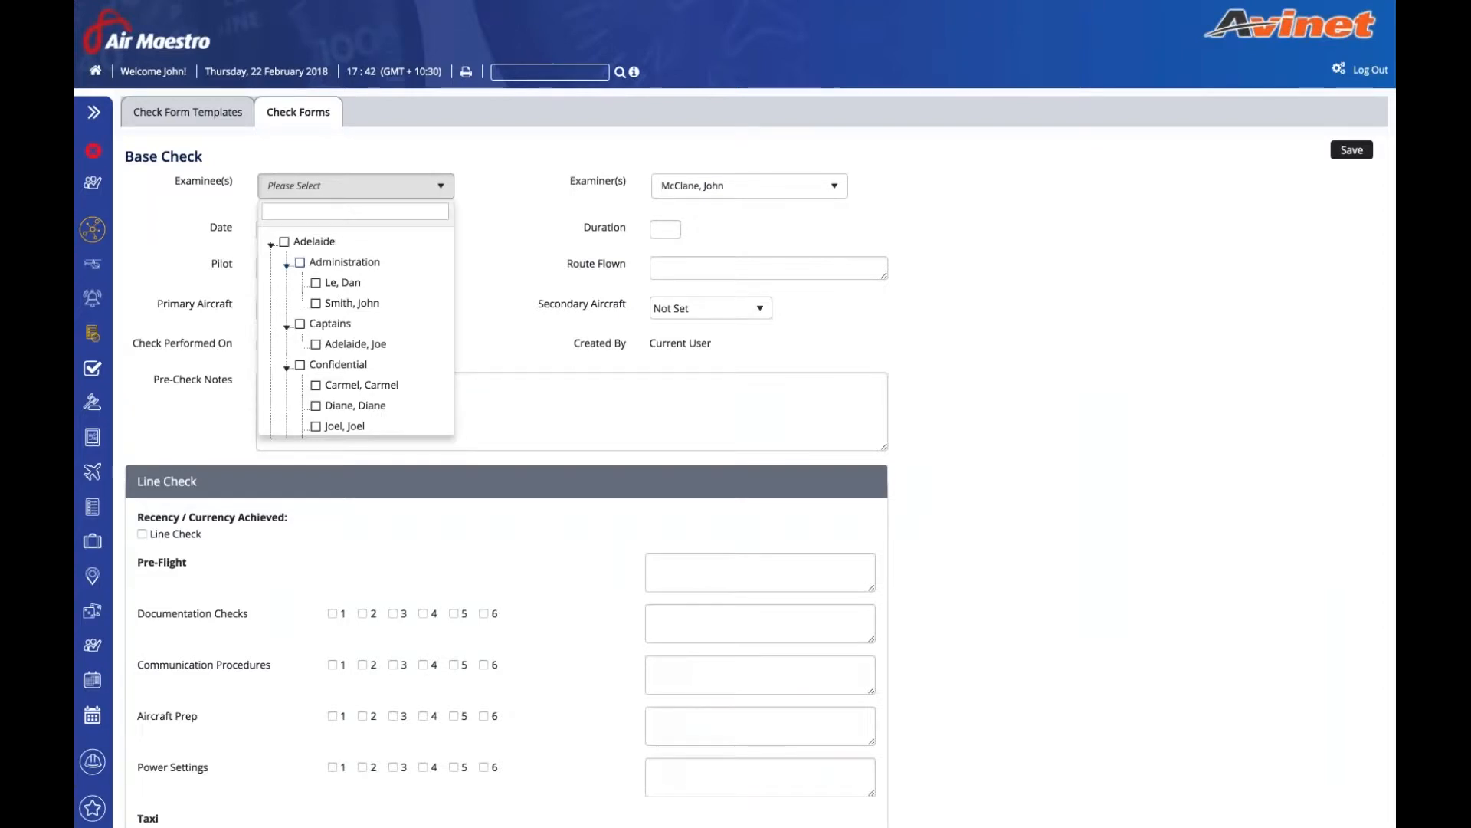
click(315, 283)
click(345, 230)
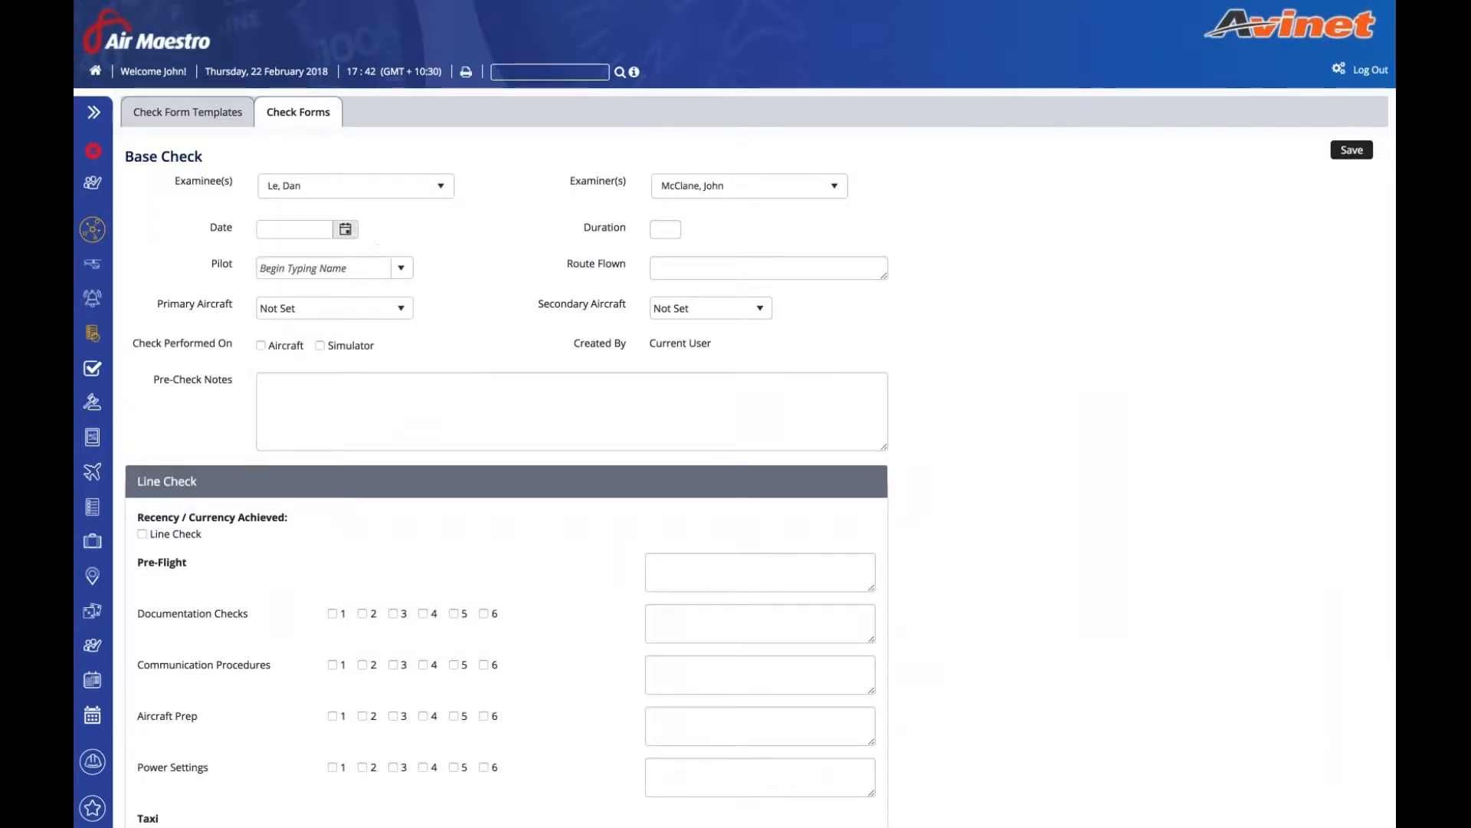
click(257, 359)
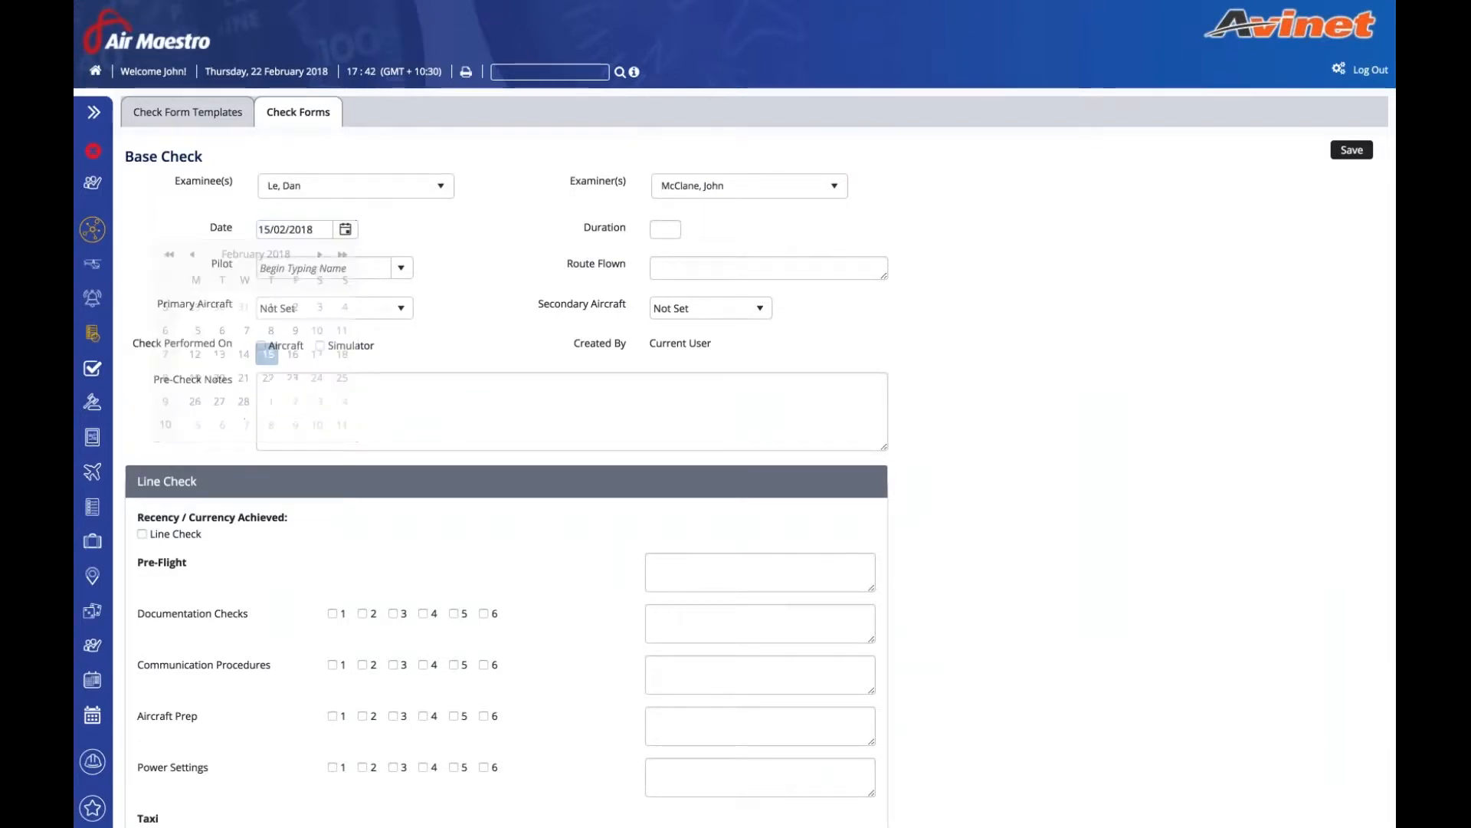
click(401, 268)
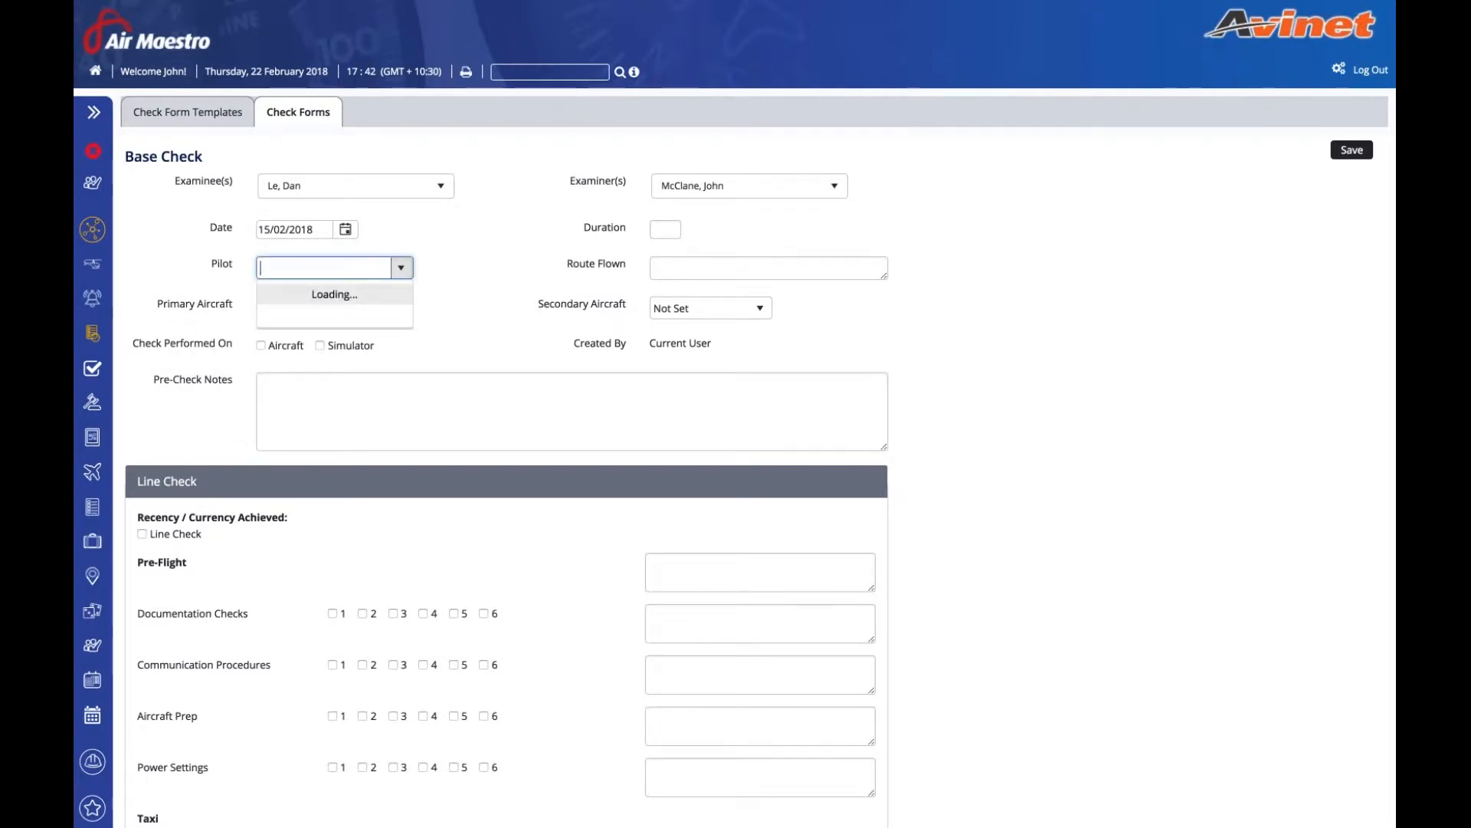
click(291, 312)
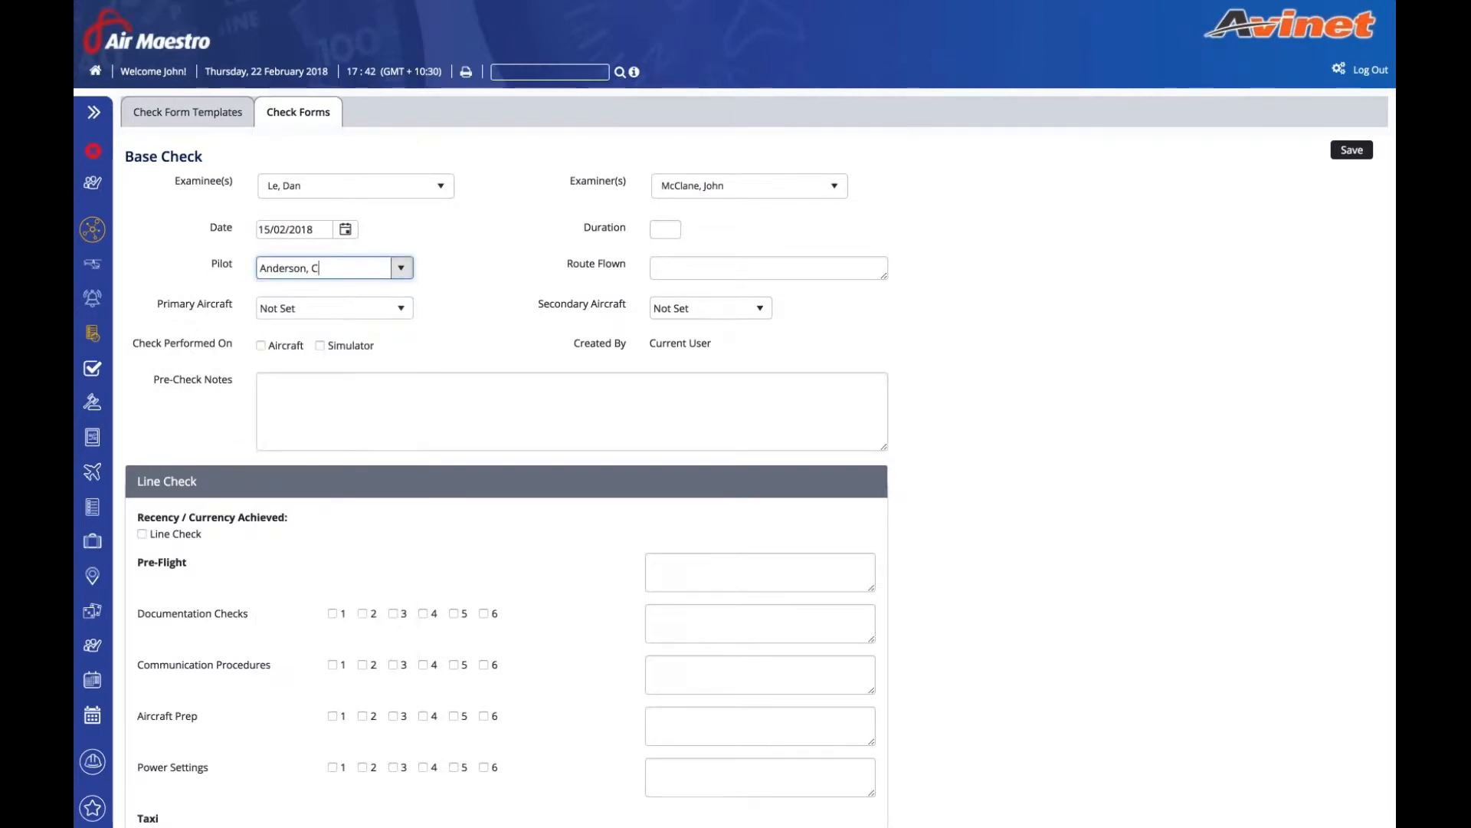
- Mark it as an aircraft check: primary AB-CDE, secondary 7T-VNG, route ADL-ADL, duration 1.5
click(261, 346)
click(330, 308)
click(311, 379)
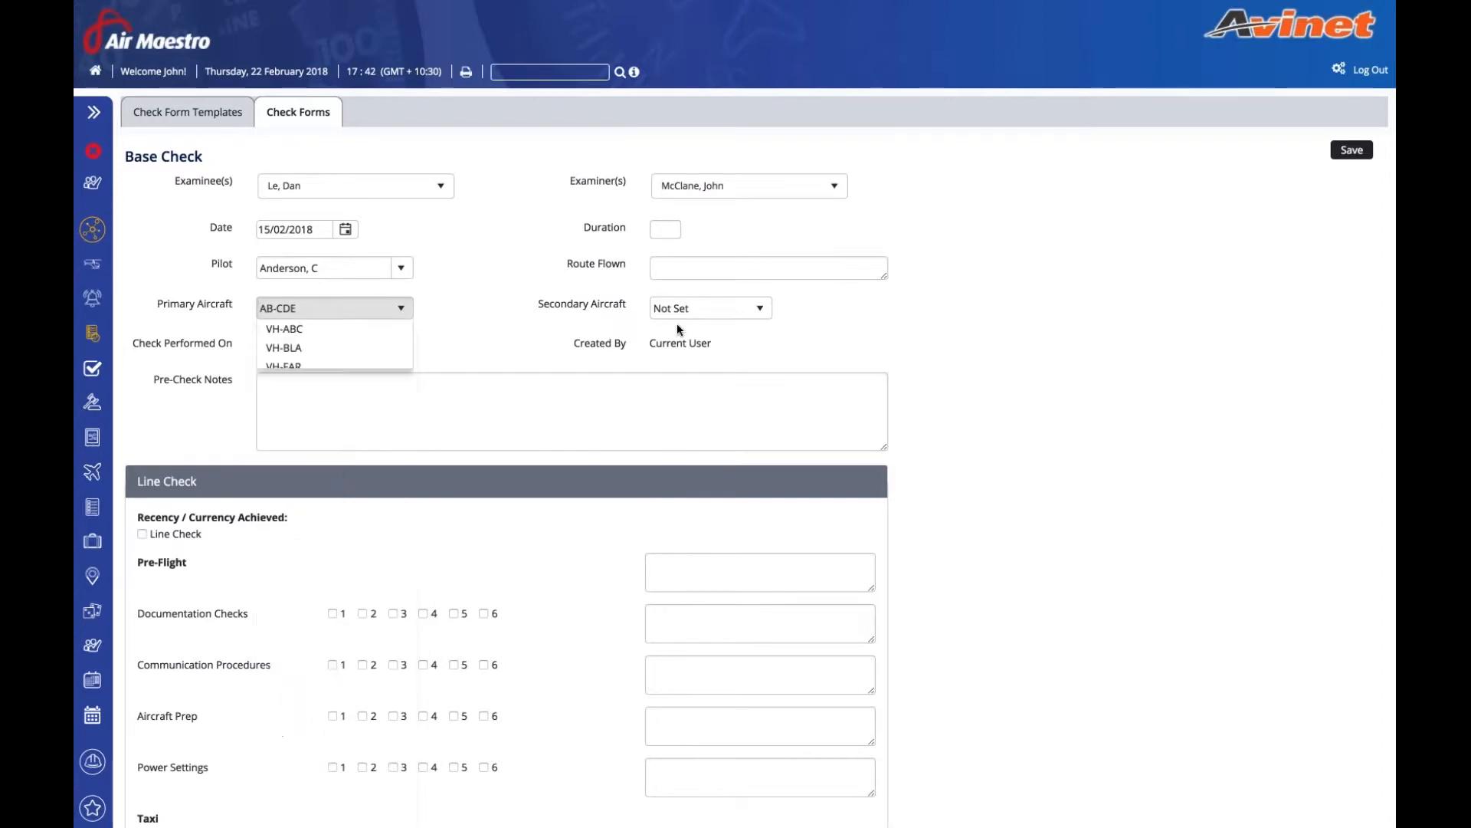
click(699, 308)
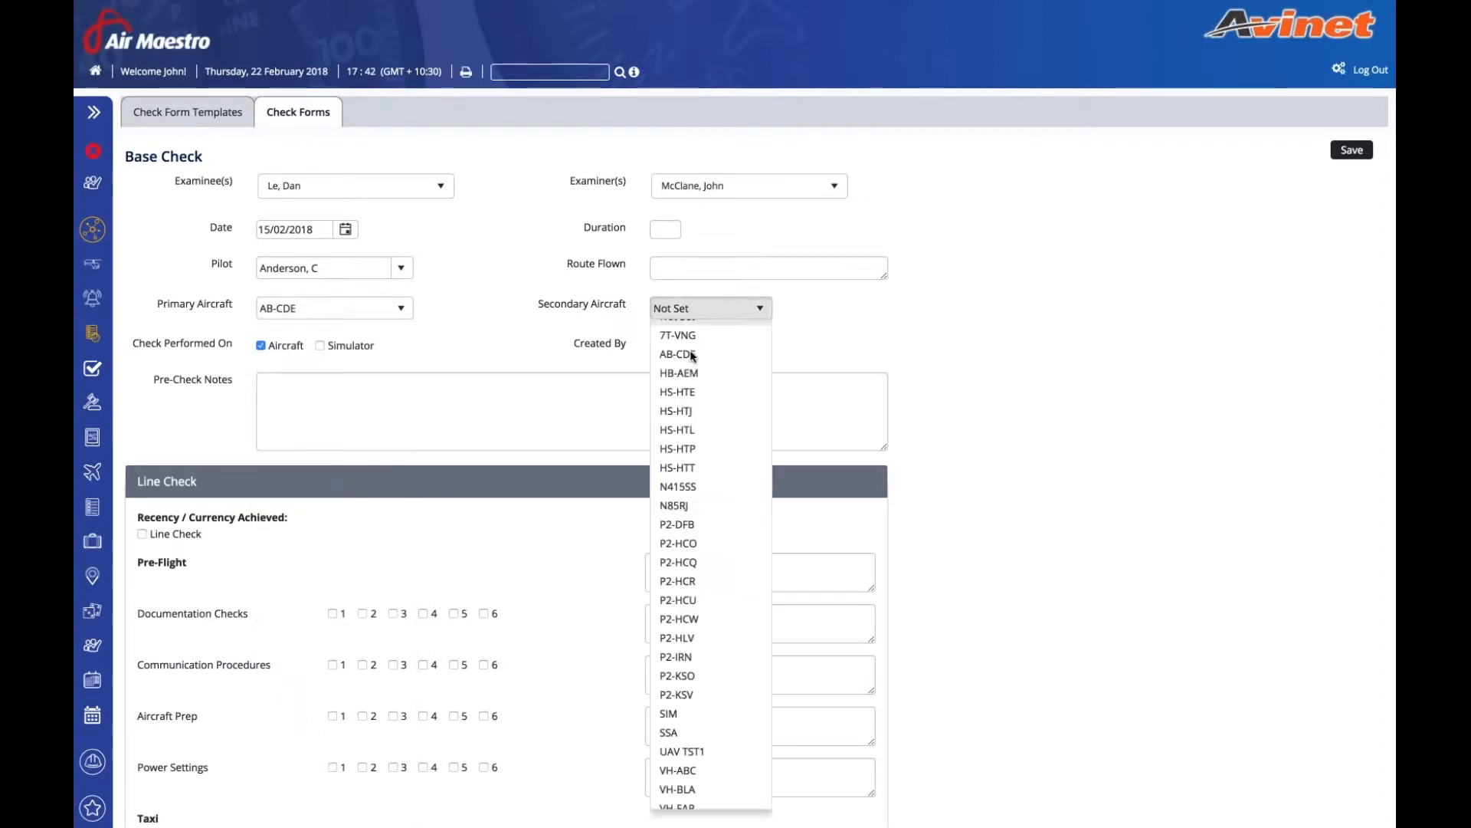
click(701, 328)
click(701, 269)
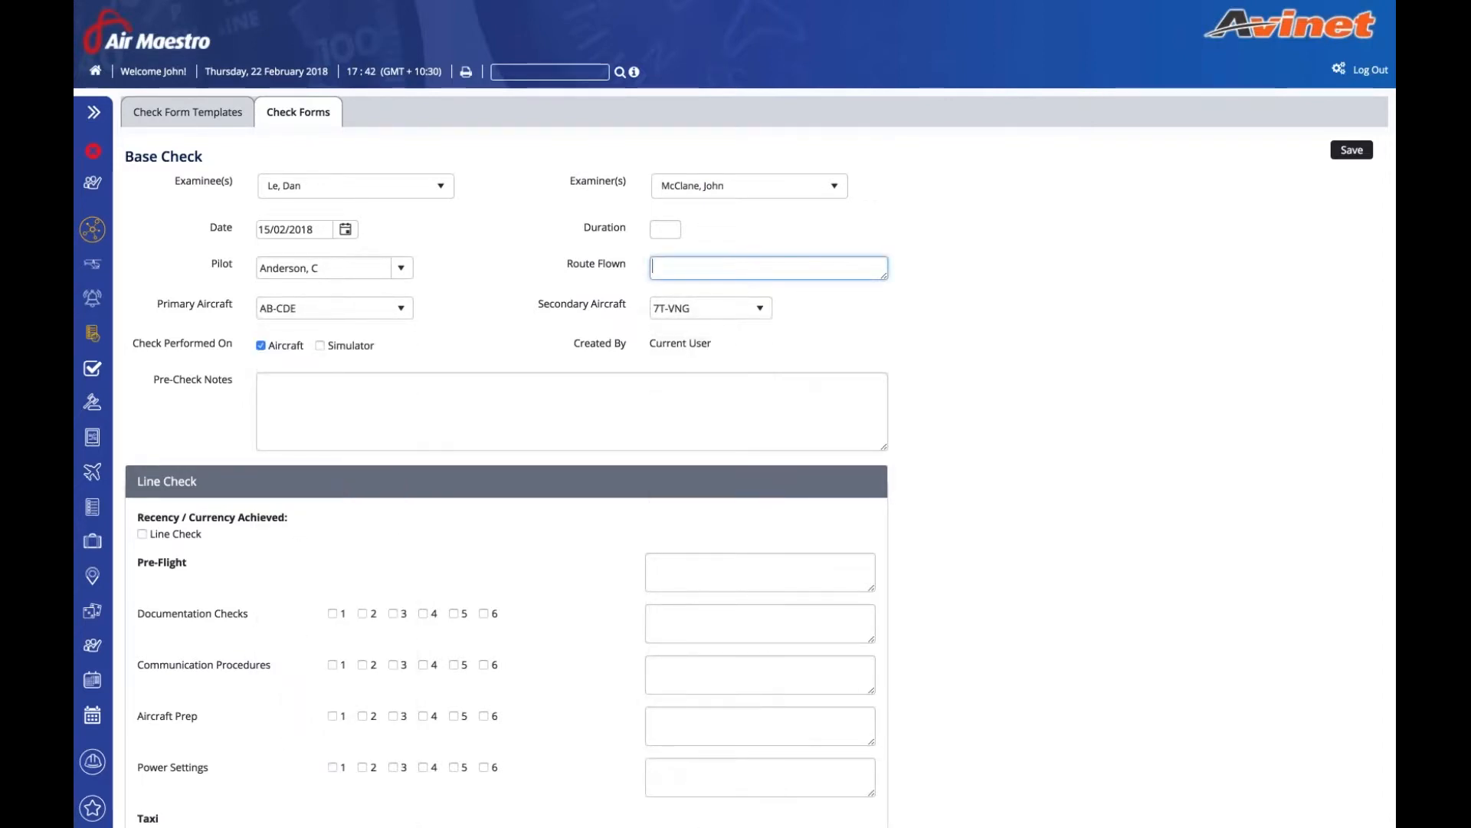
text(ADL-ADL)
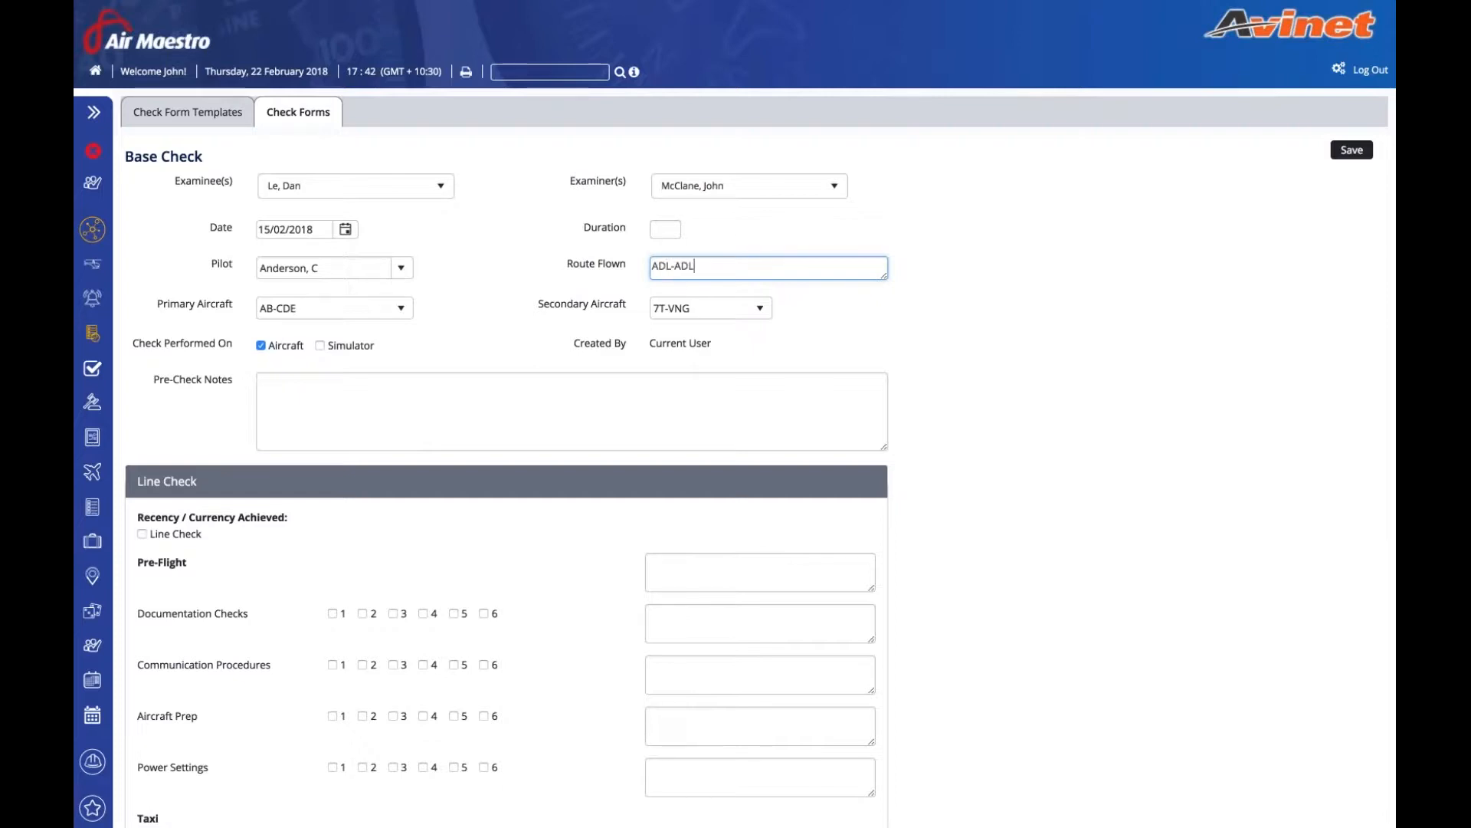
click(671, 233)
text(1.5)
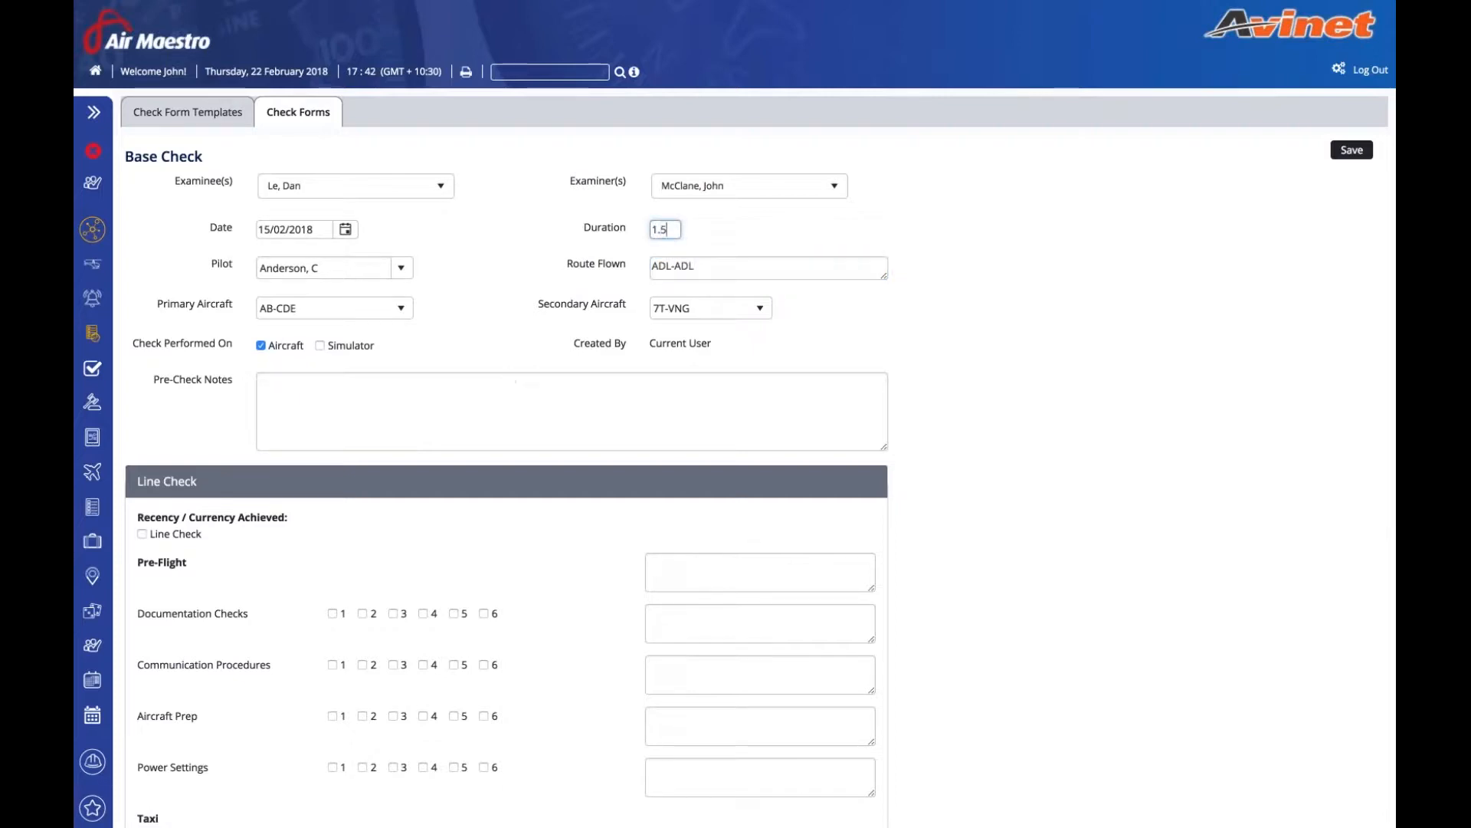
- Save, correct the rejected duration to 00:30 format, and save again
click(1352, 150)
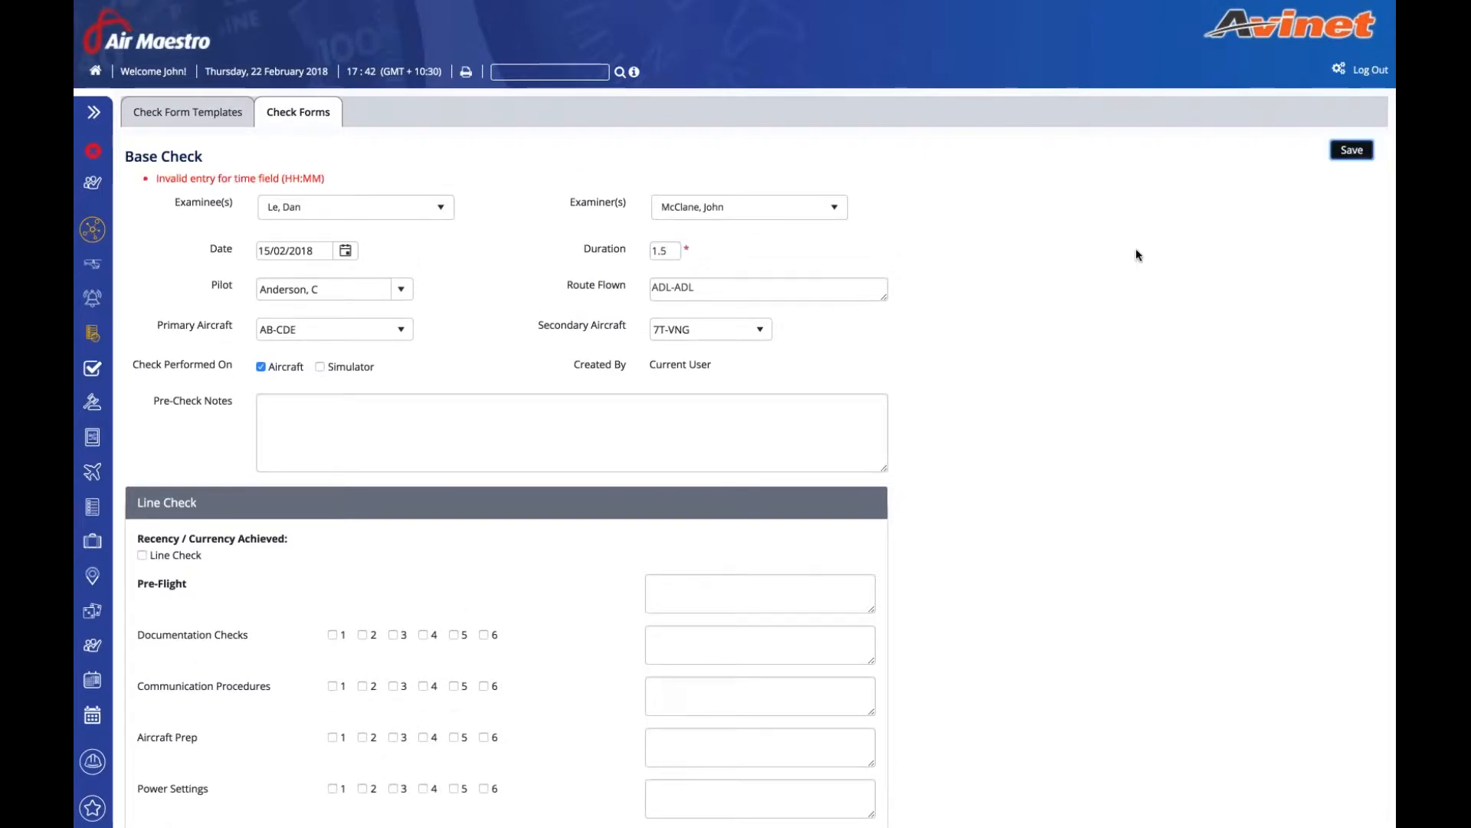
double_click(661, 251)
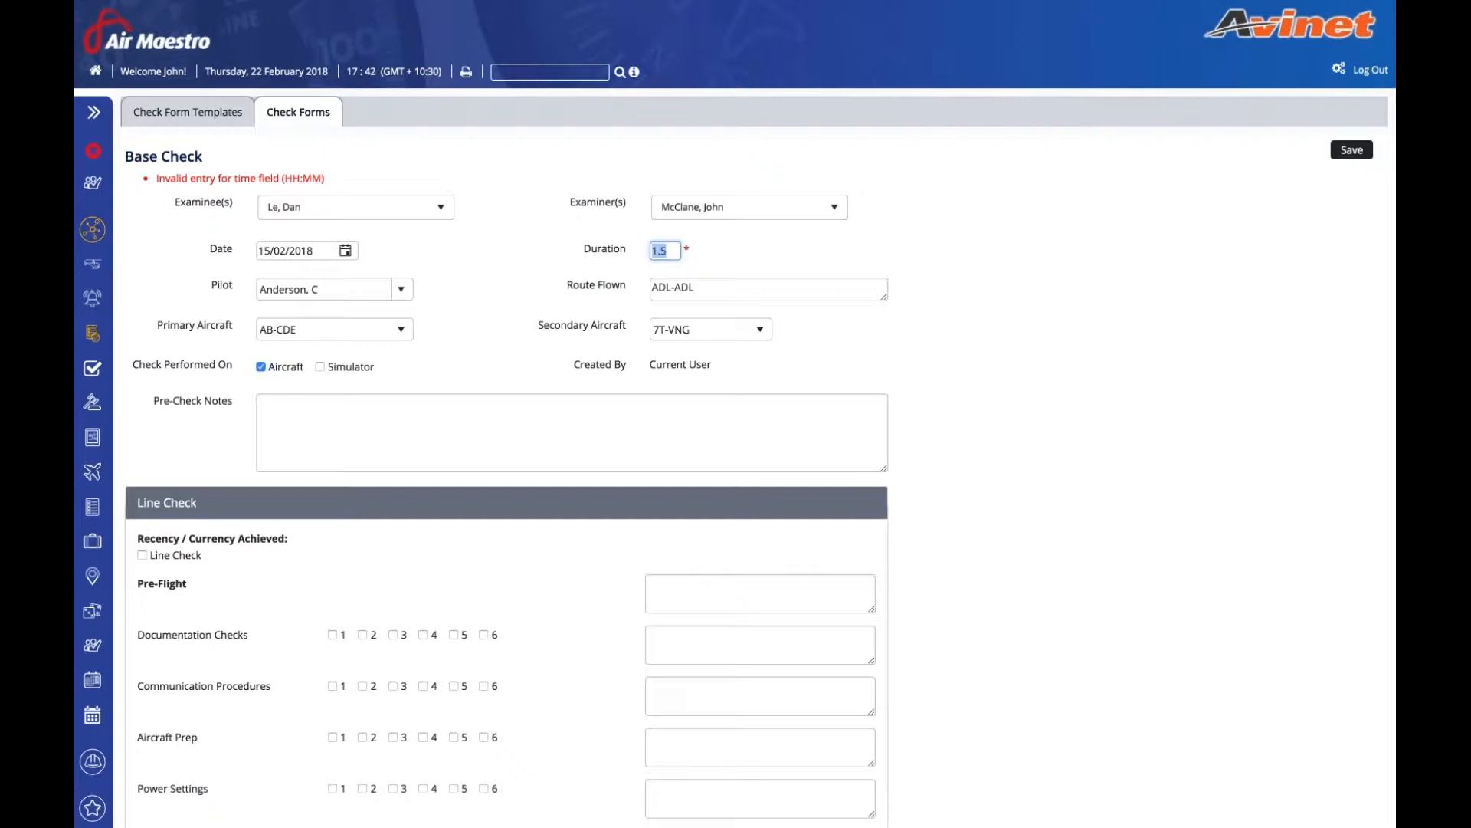
text(6)
key(BackSpace)
text(00:30)
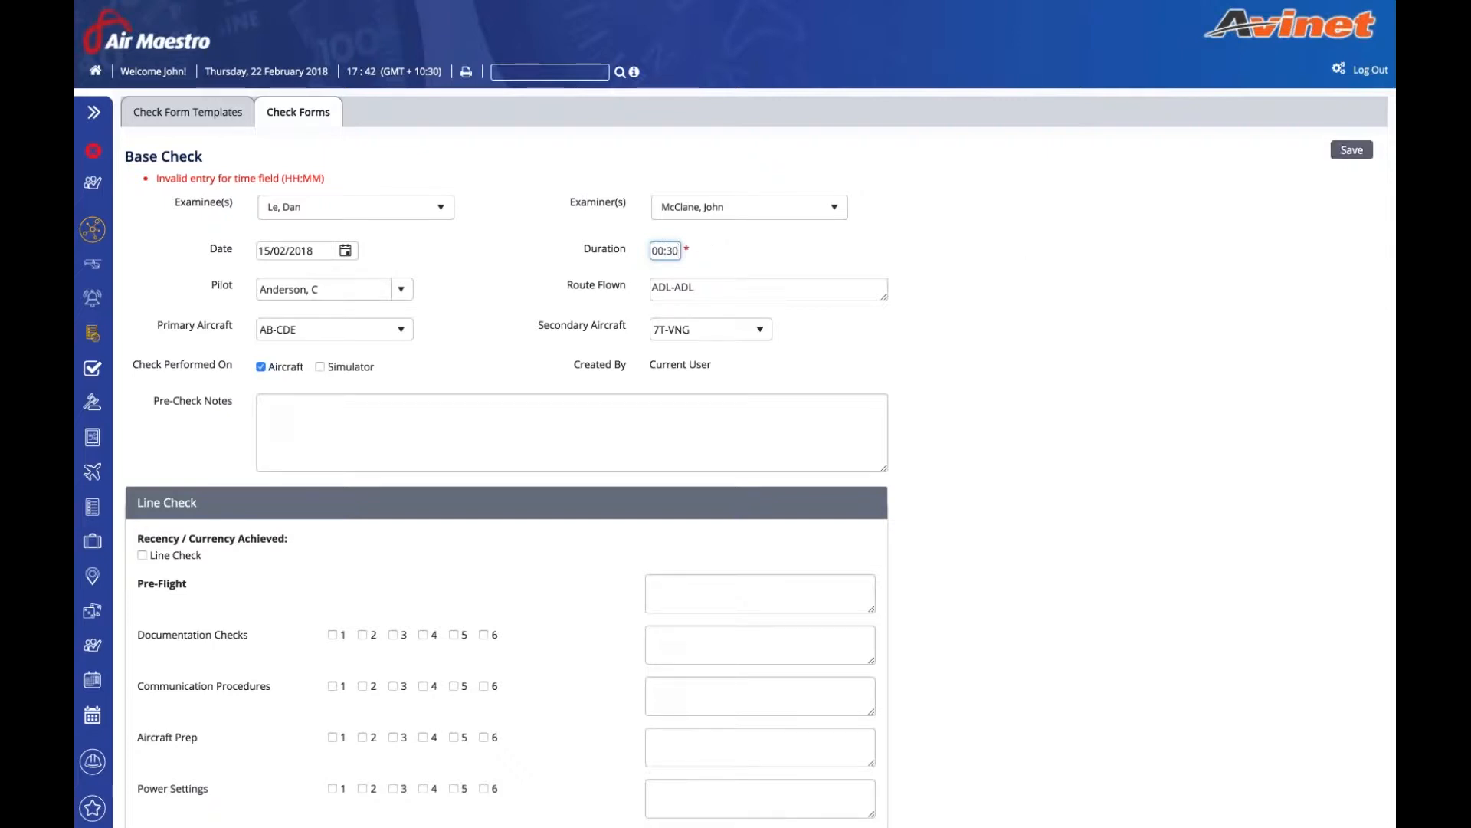
click(1352, 149)
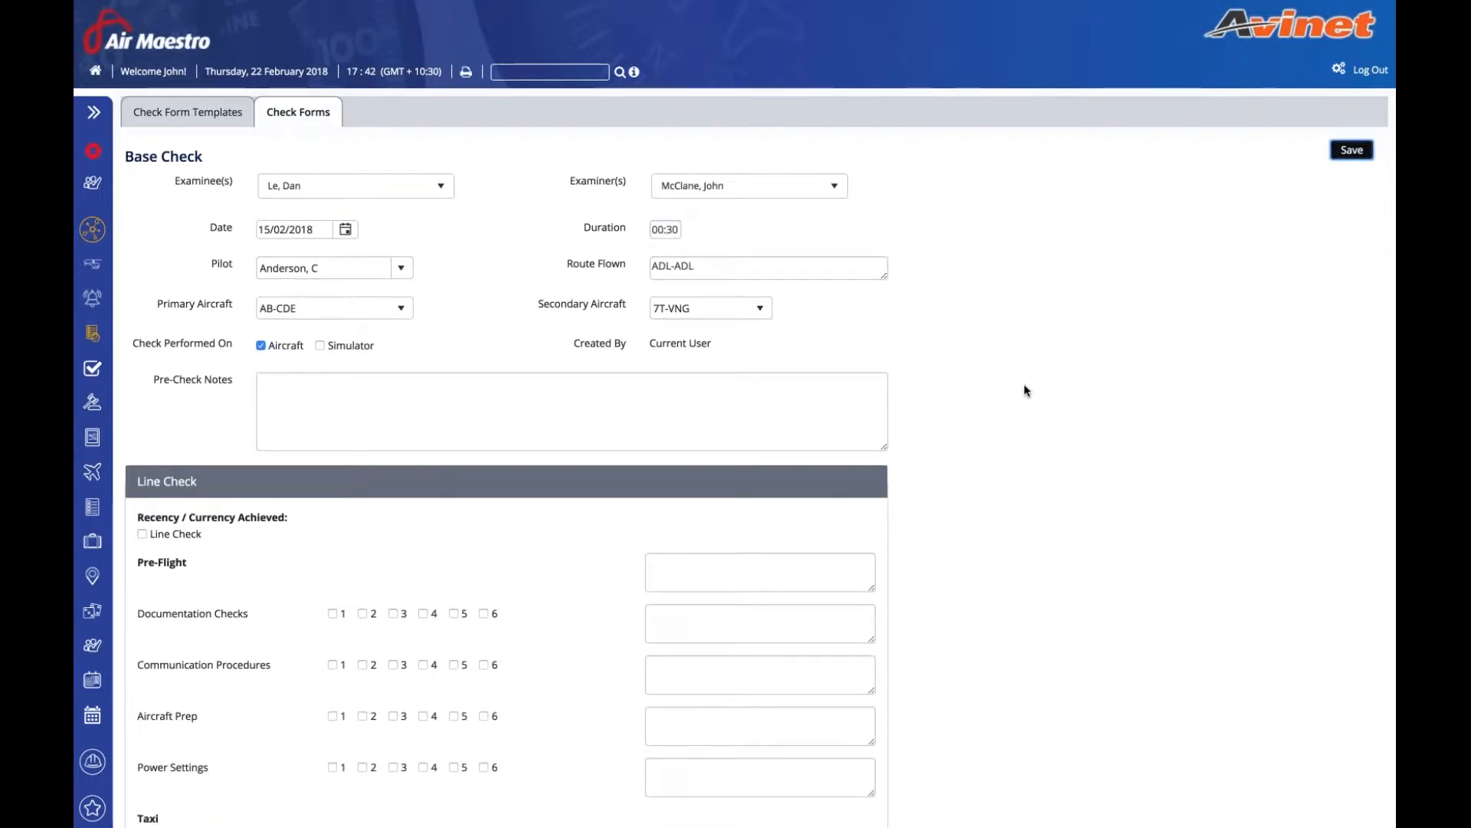
- Override authorised sign-off personnel, delete the listed person, save, and confirm the page refresh
scroll(1024, 384, down, 1)
scroll(1024, 384, down, 10)
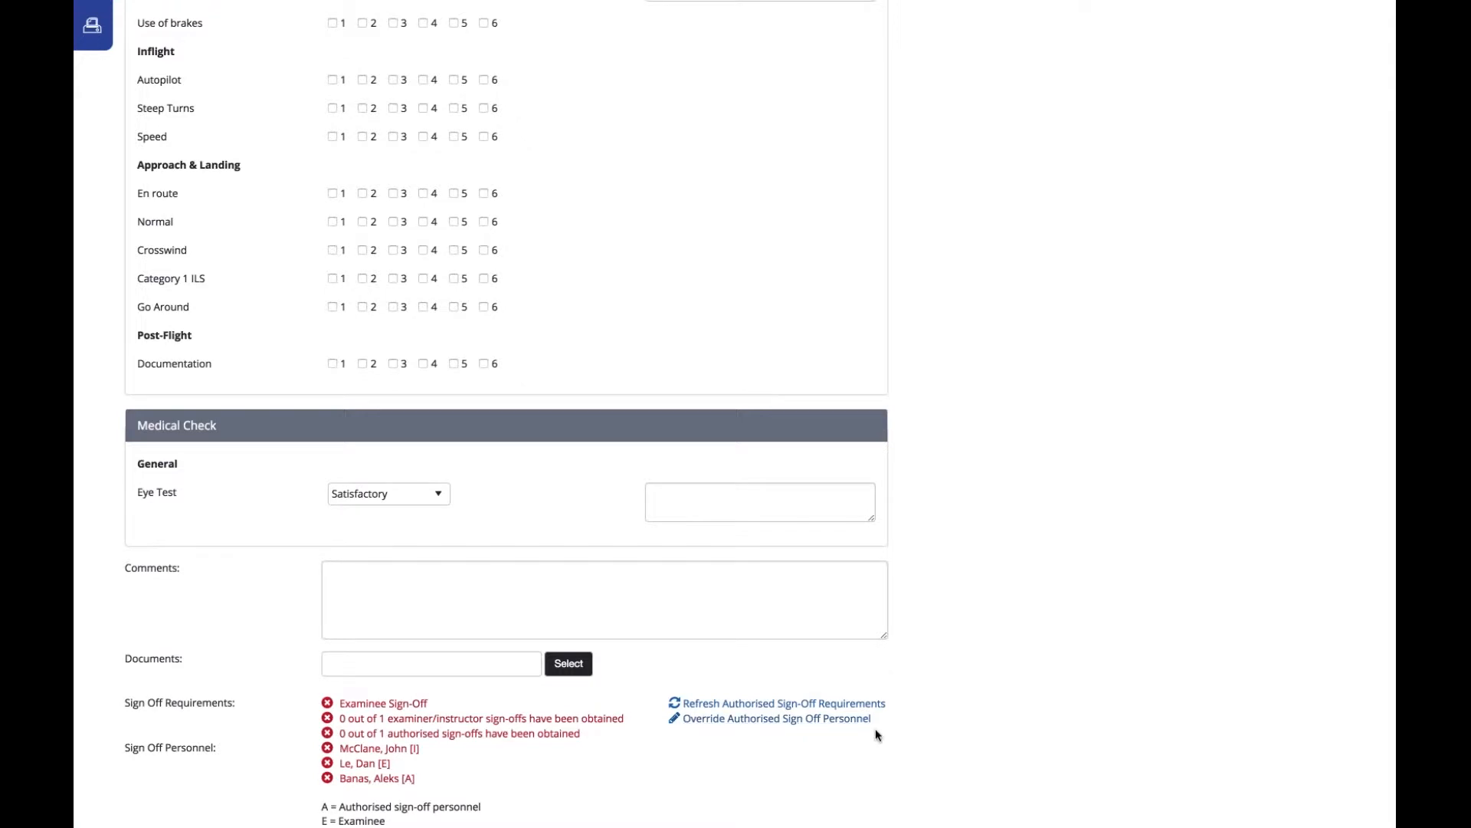
scroll(876, 729, up, 8)
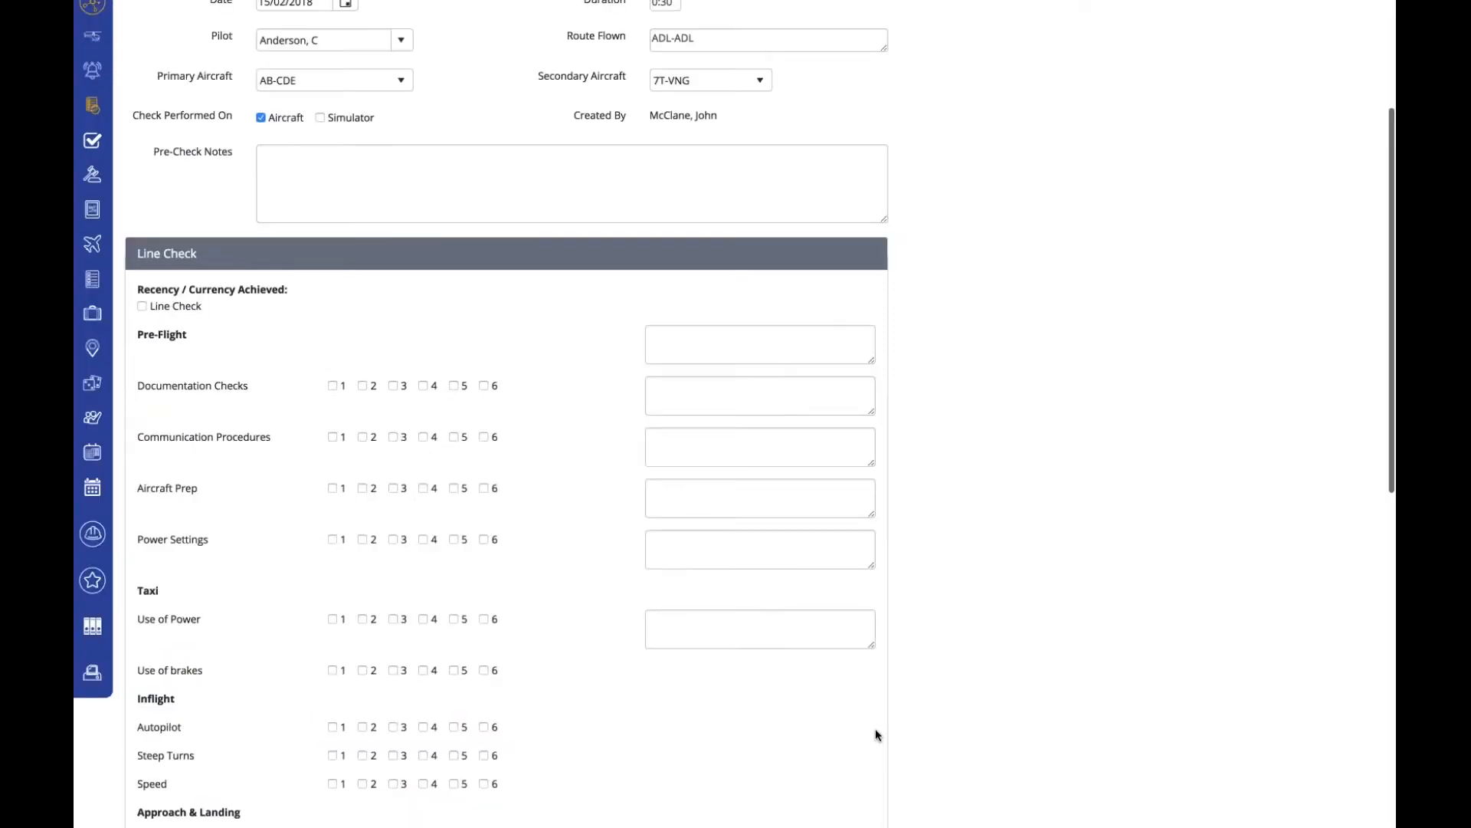
scroll(876, 729, down, 10)
click(828, 655)
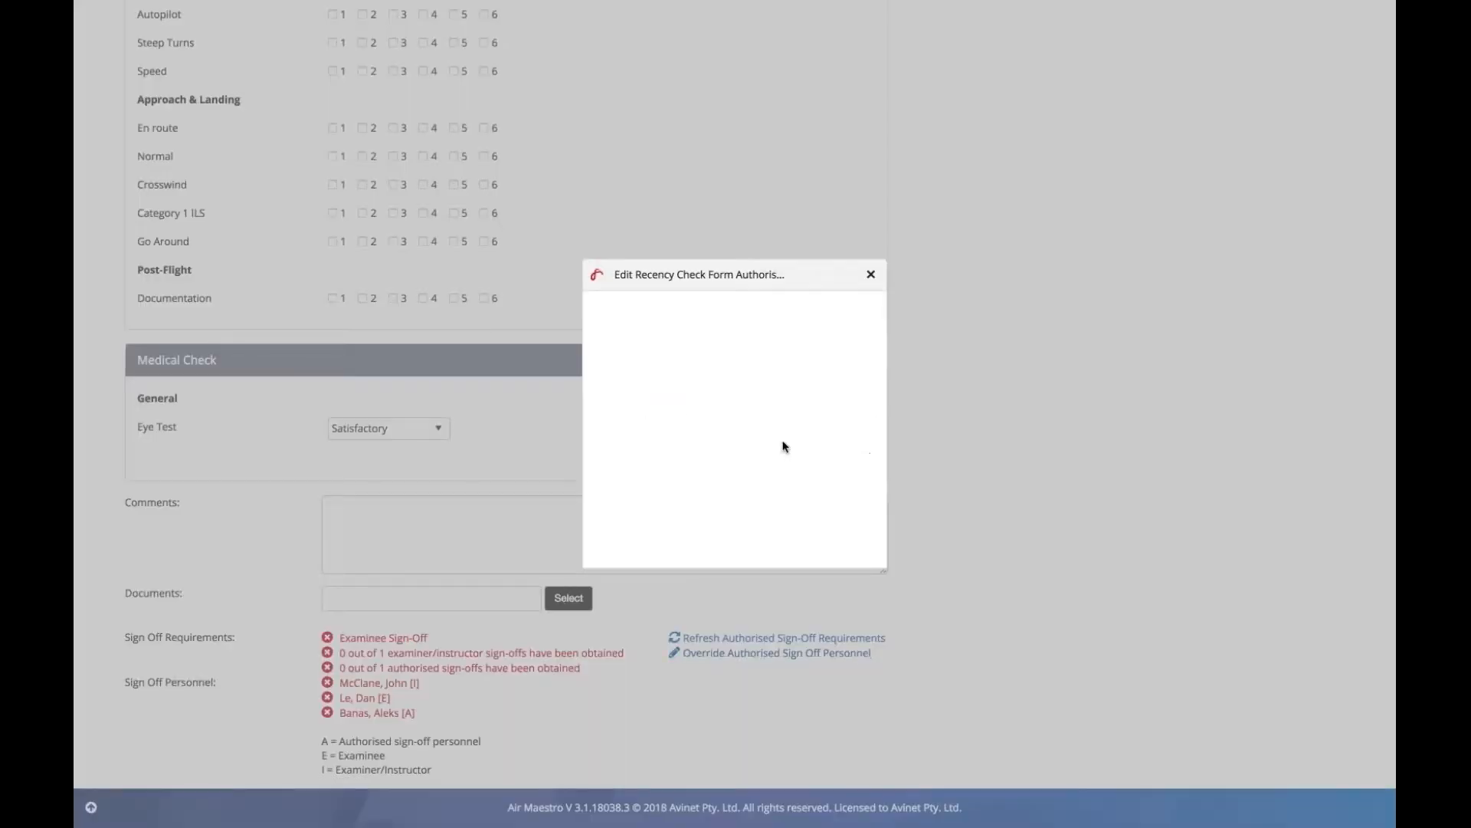
click(775, 379)
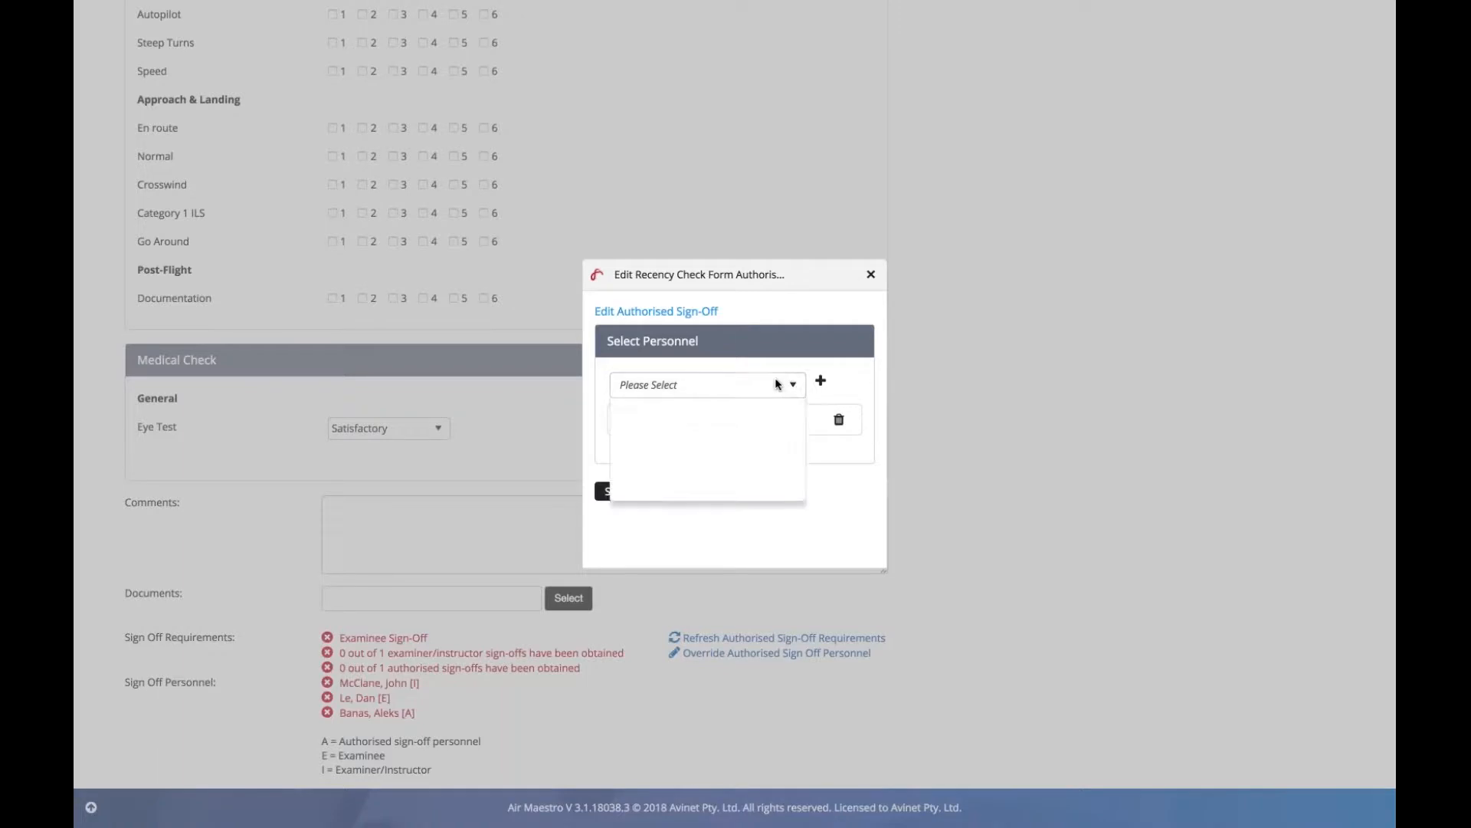
click(841, 392)
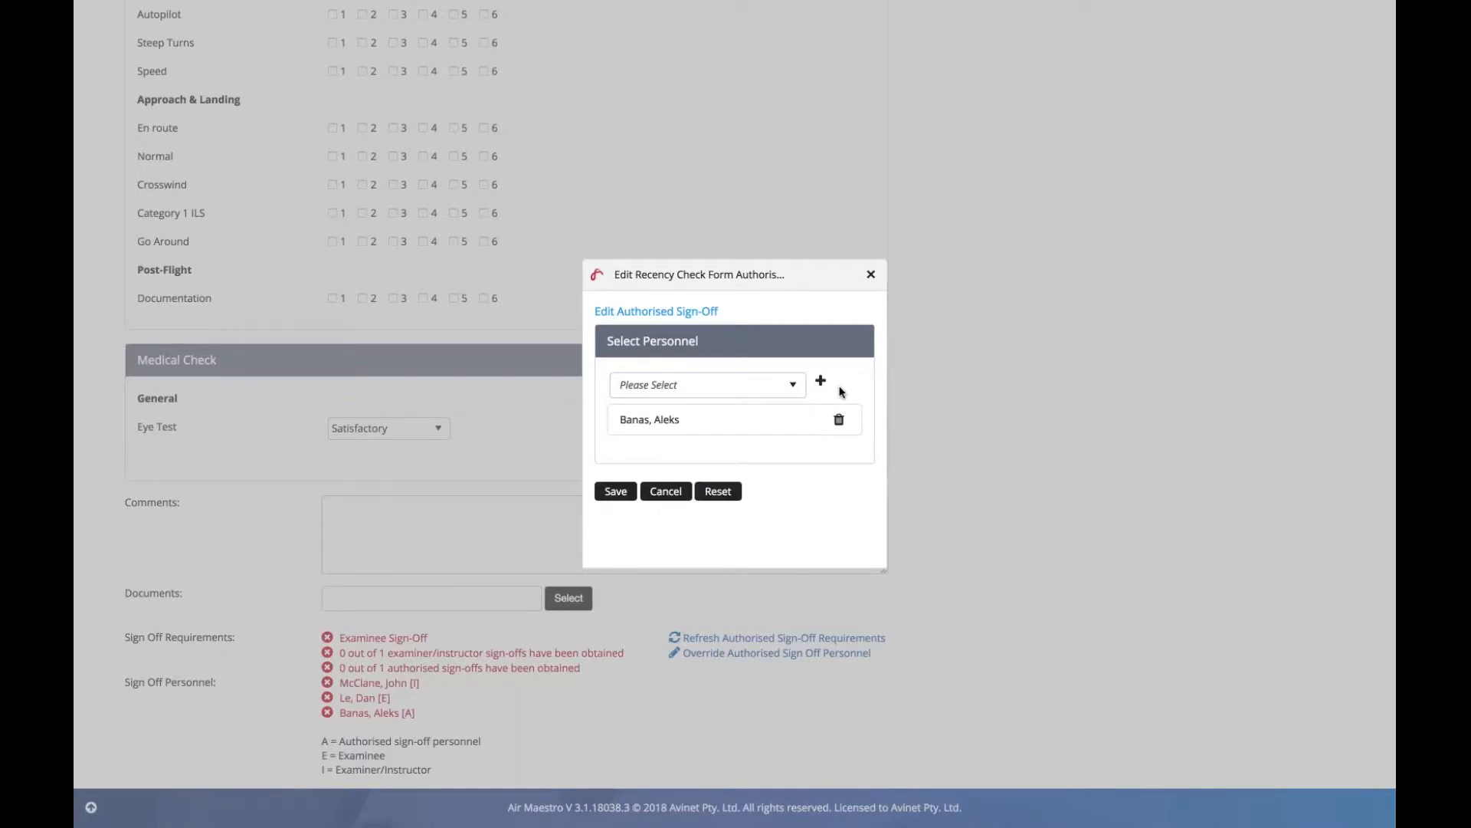
click(838, 420)
click(760, 391)
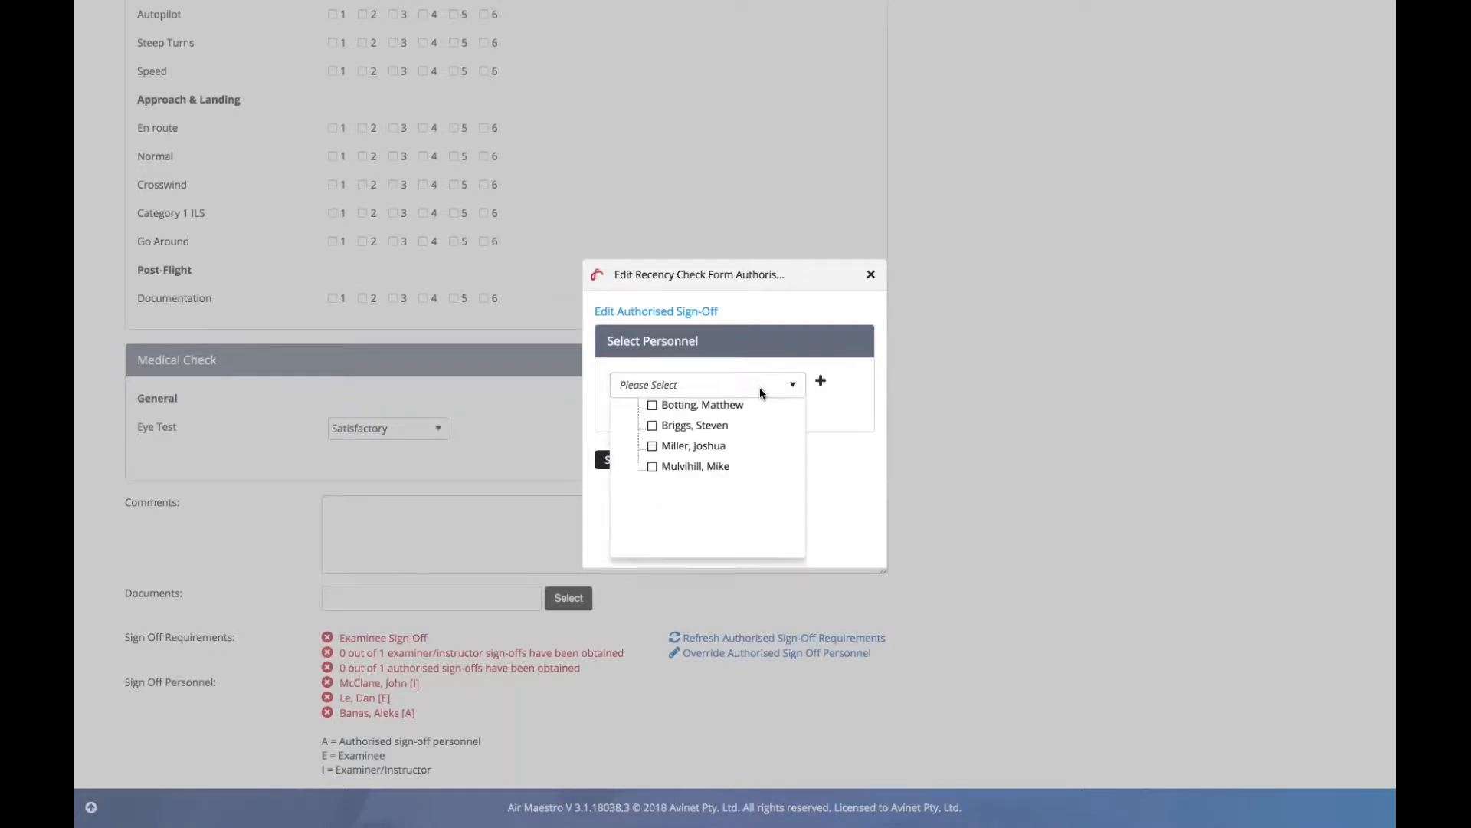
click(622, 476)
click(615, 460)
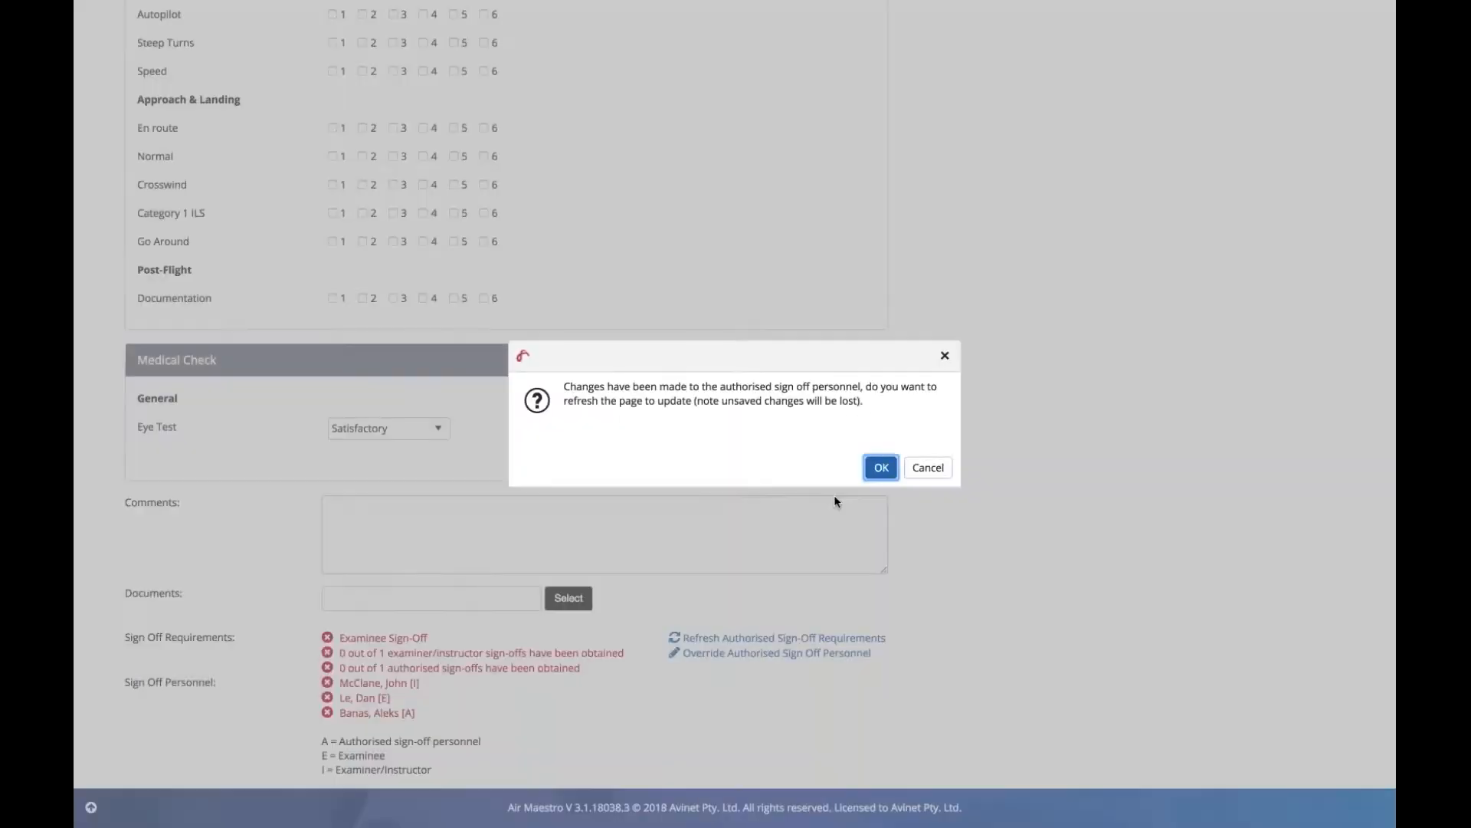
click(888, 467)
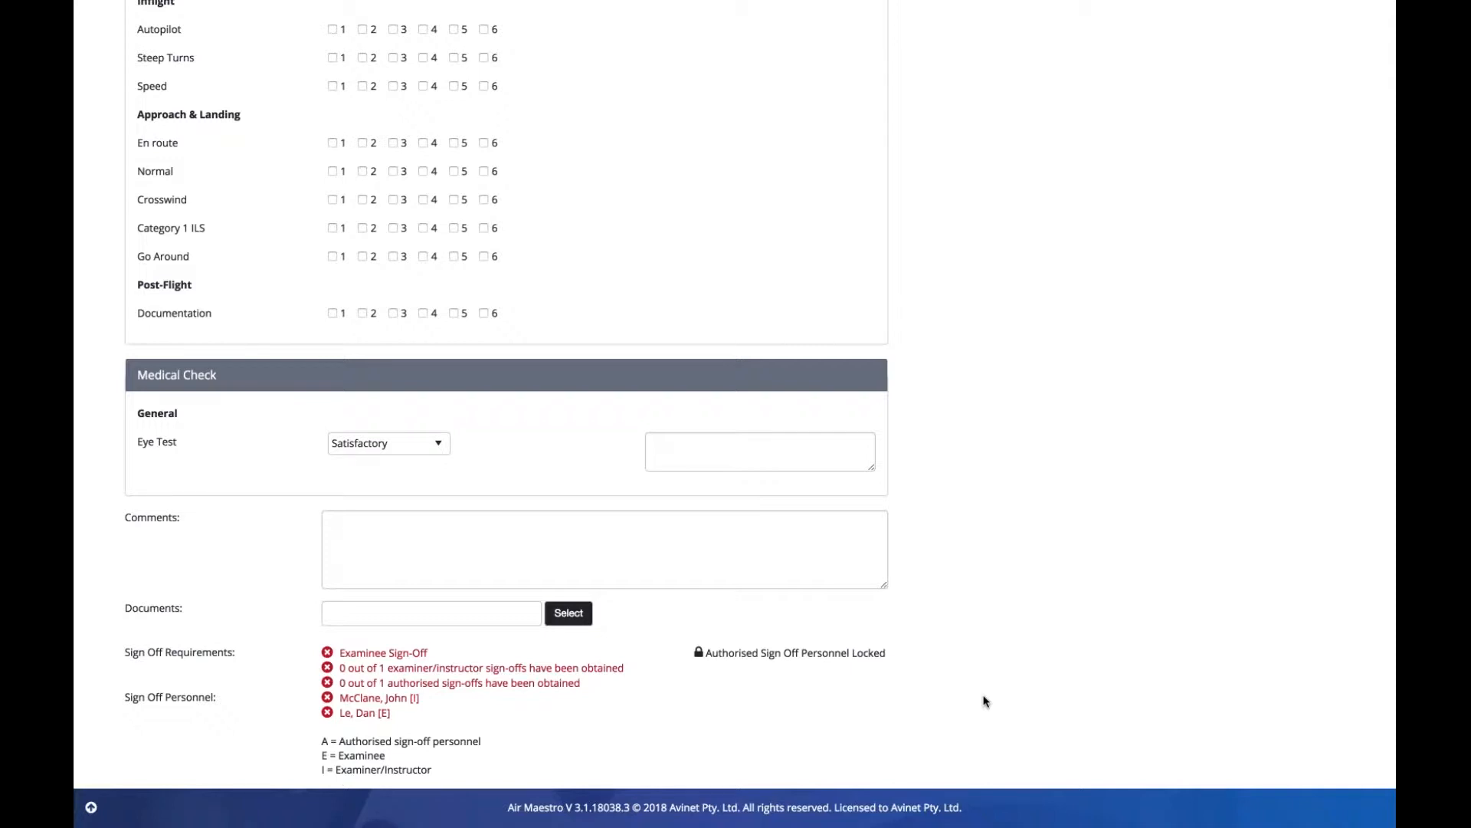
- Sign off the CF46 Base Check as examiner/instructor with the account password, dated 22/02/2018
scroll(986, 702, up, 1)
scroll(986, 702, up, 12)
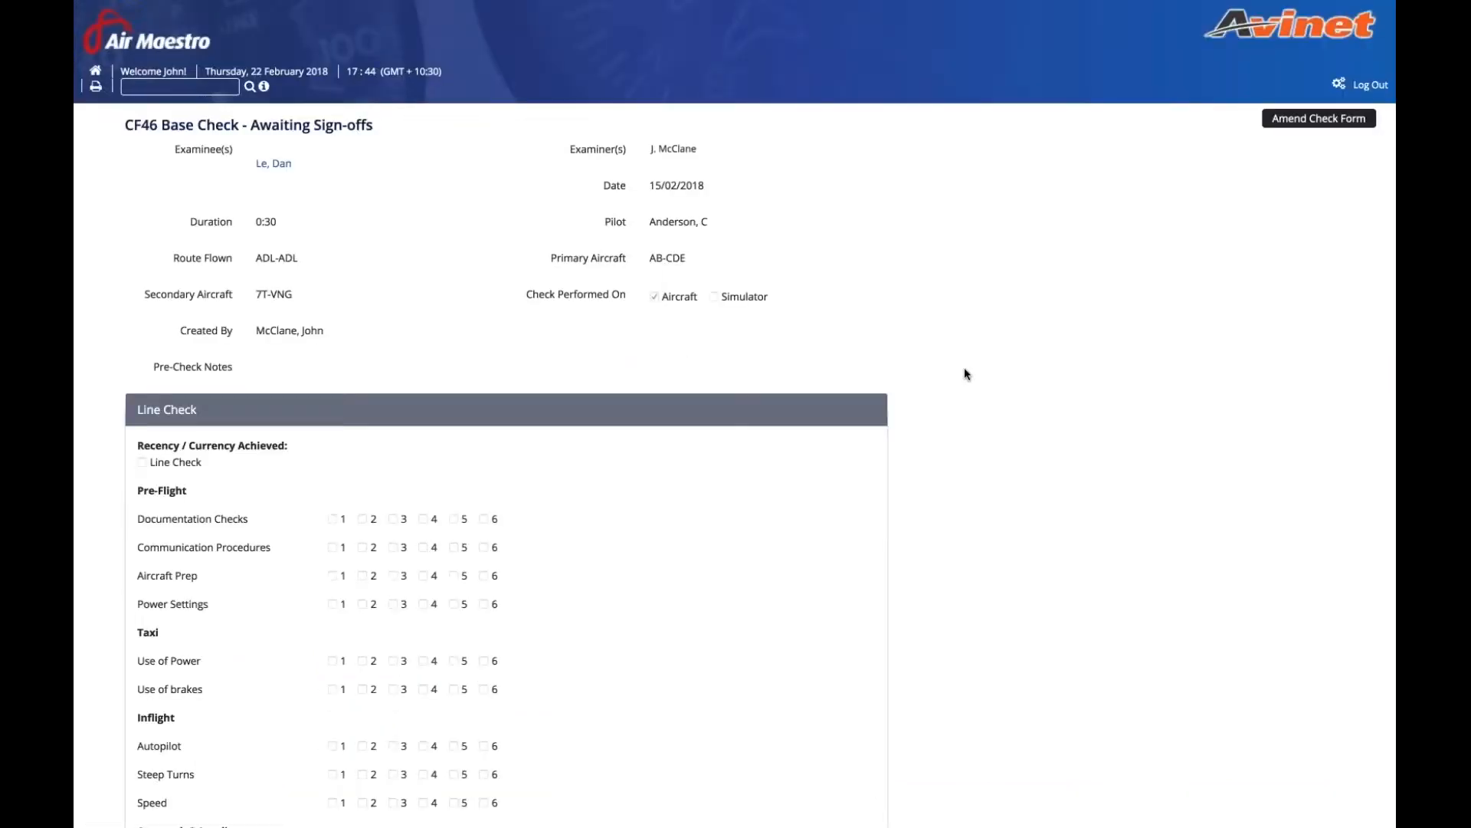
scroll(964, 368, down, 9)
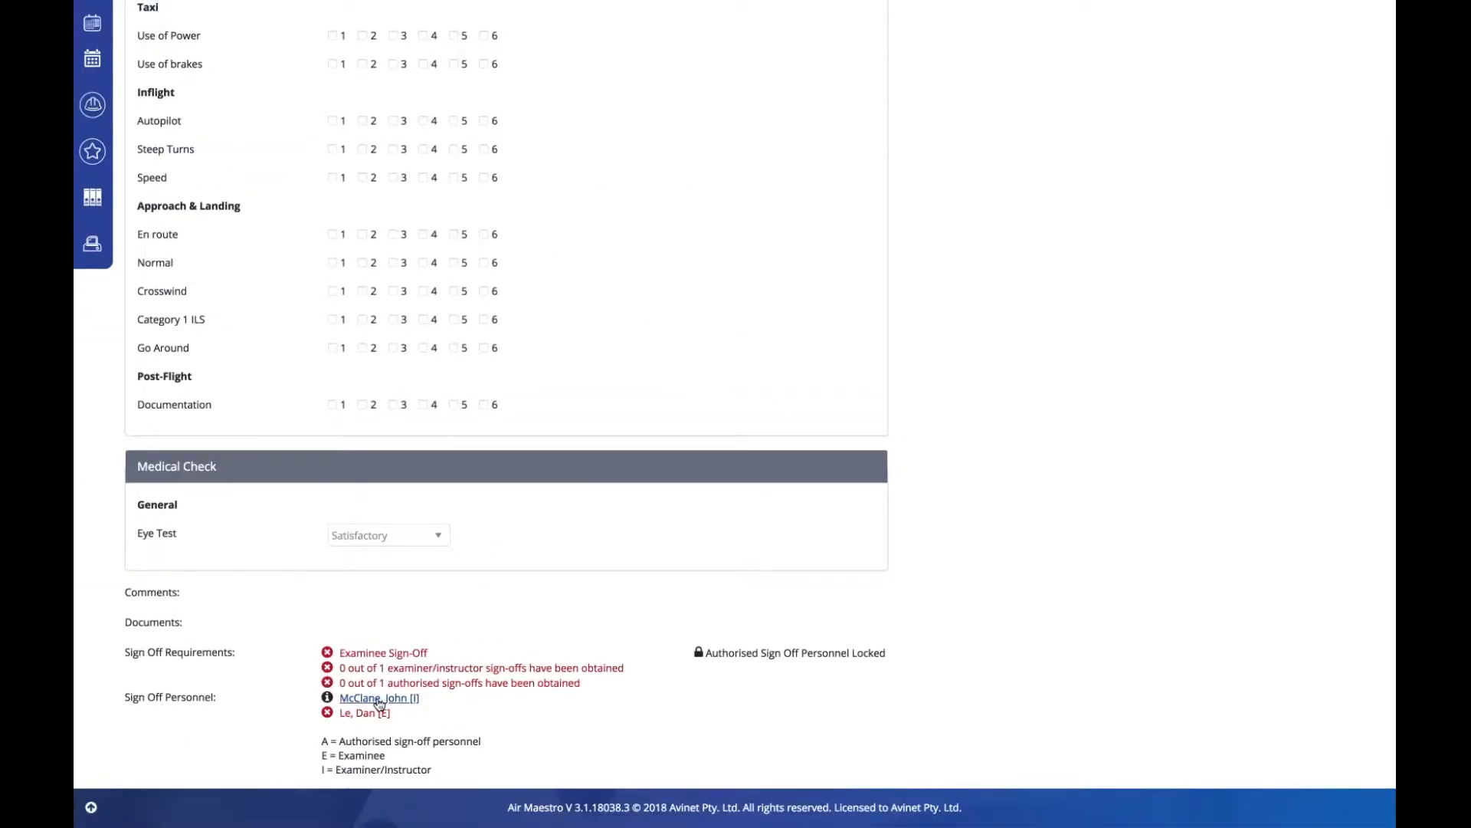
click(379, 699)
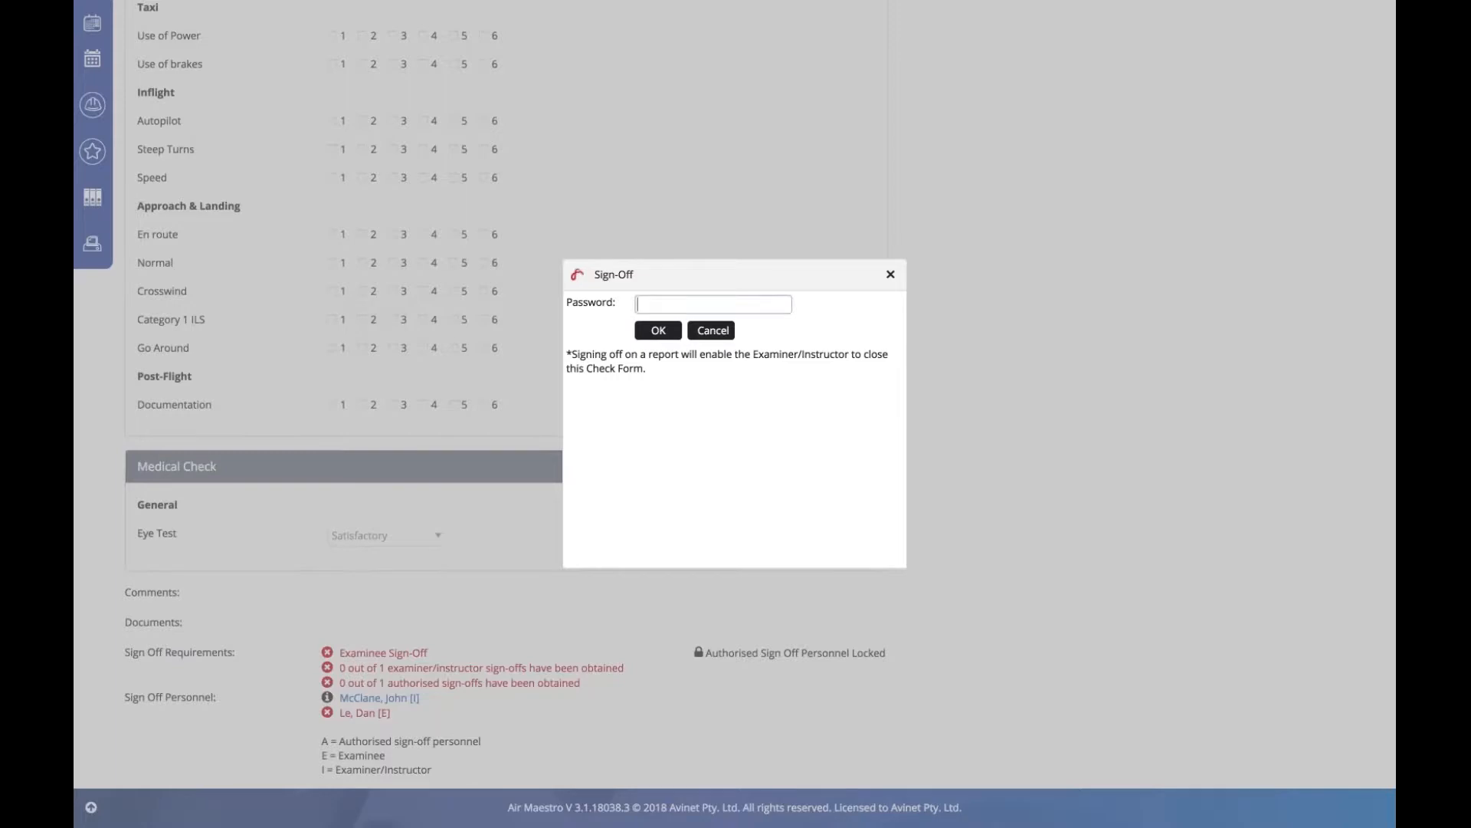
click(713, 304)
text(•••••••)
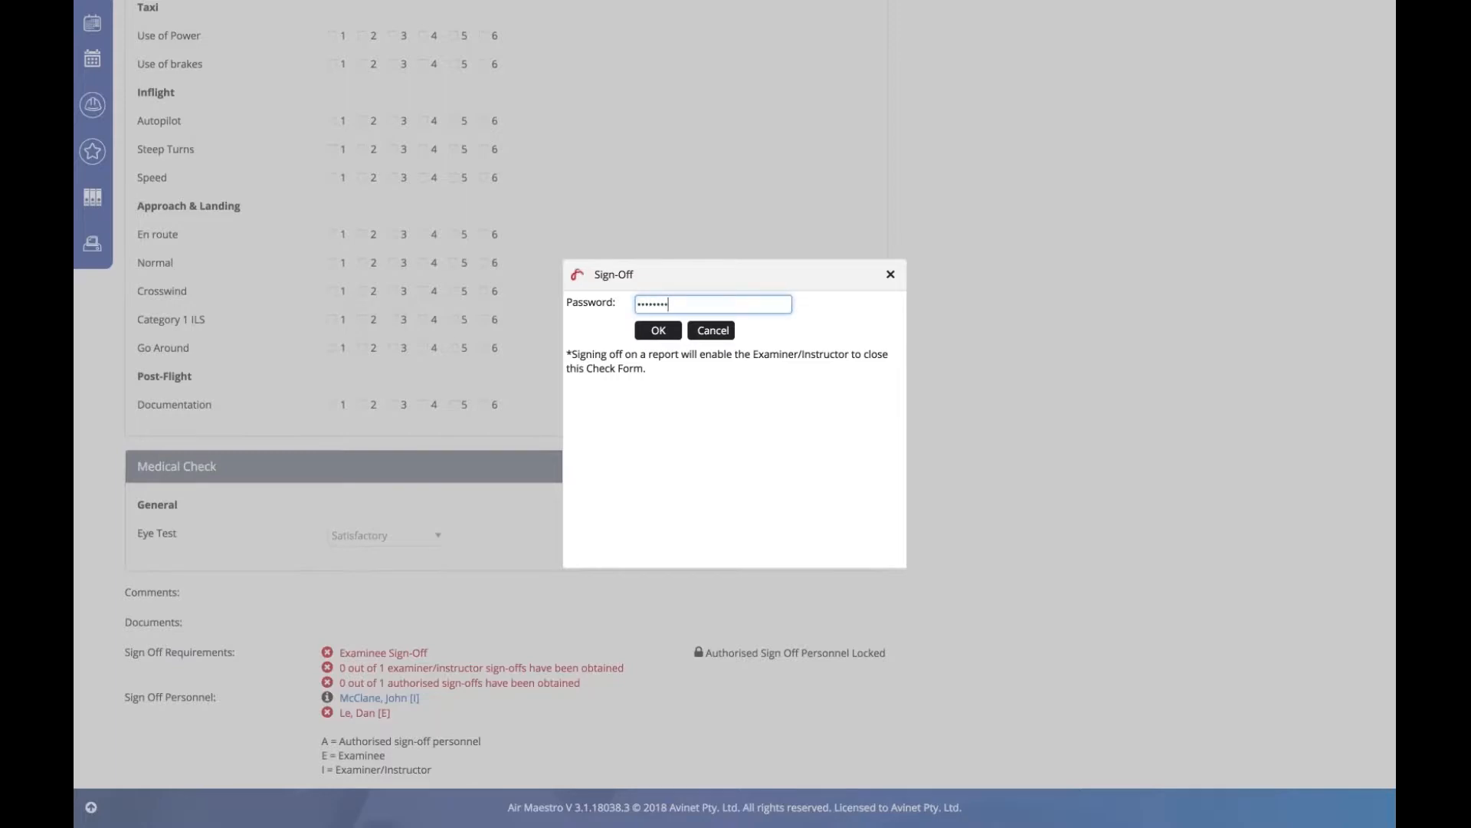
click(661, 334)
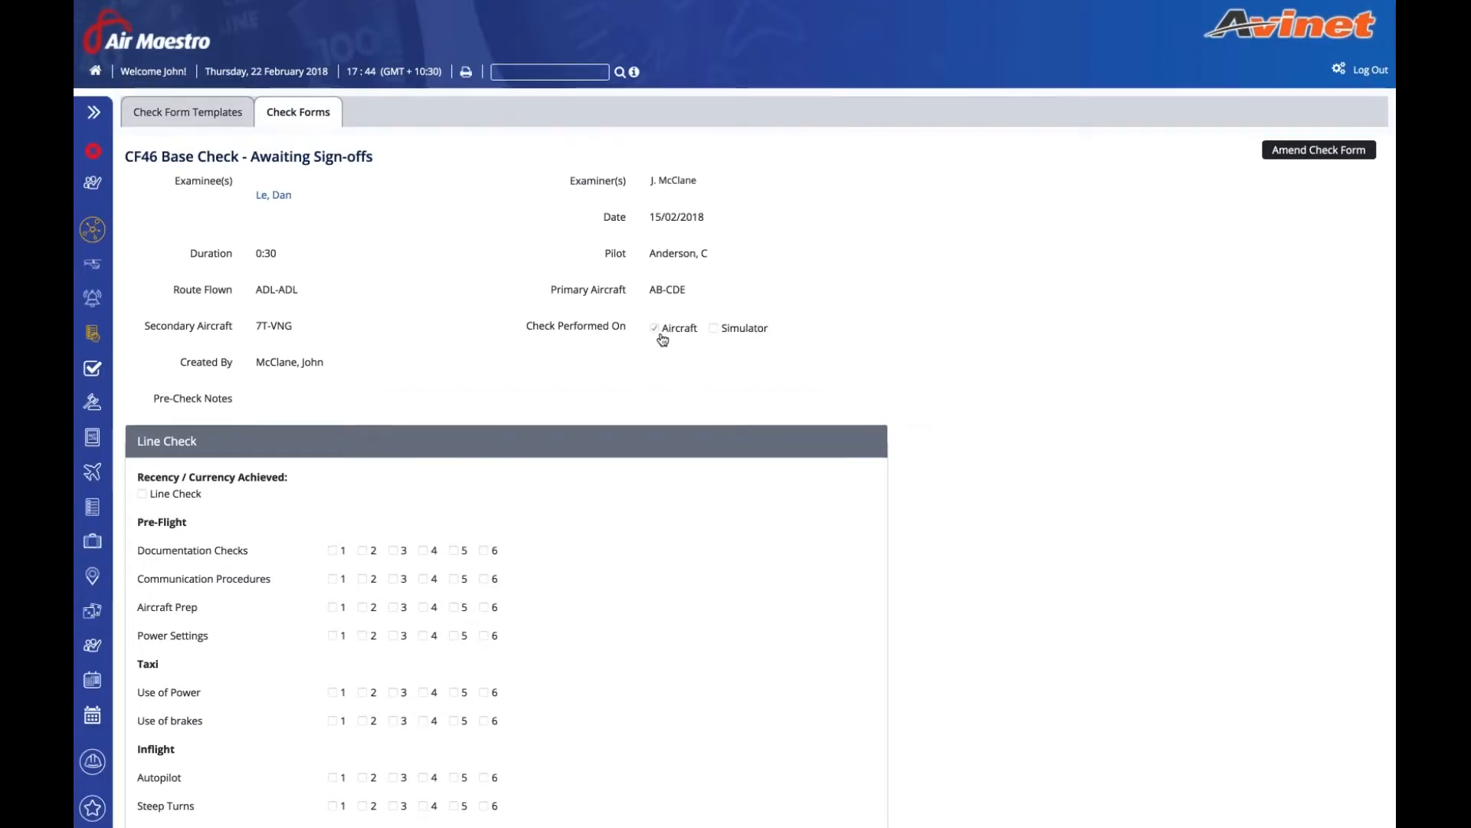
scroll(684, 553, down, 10)
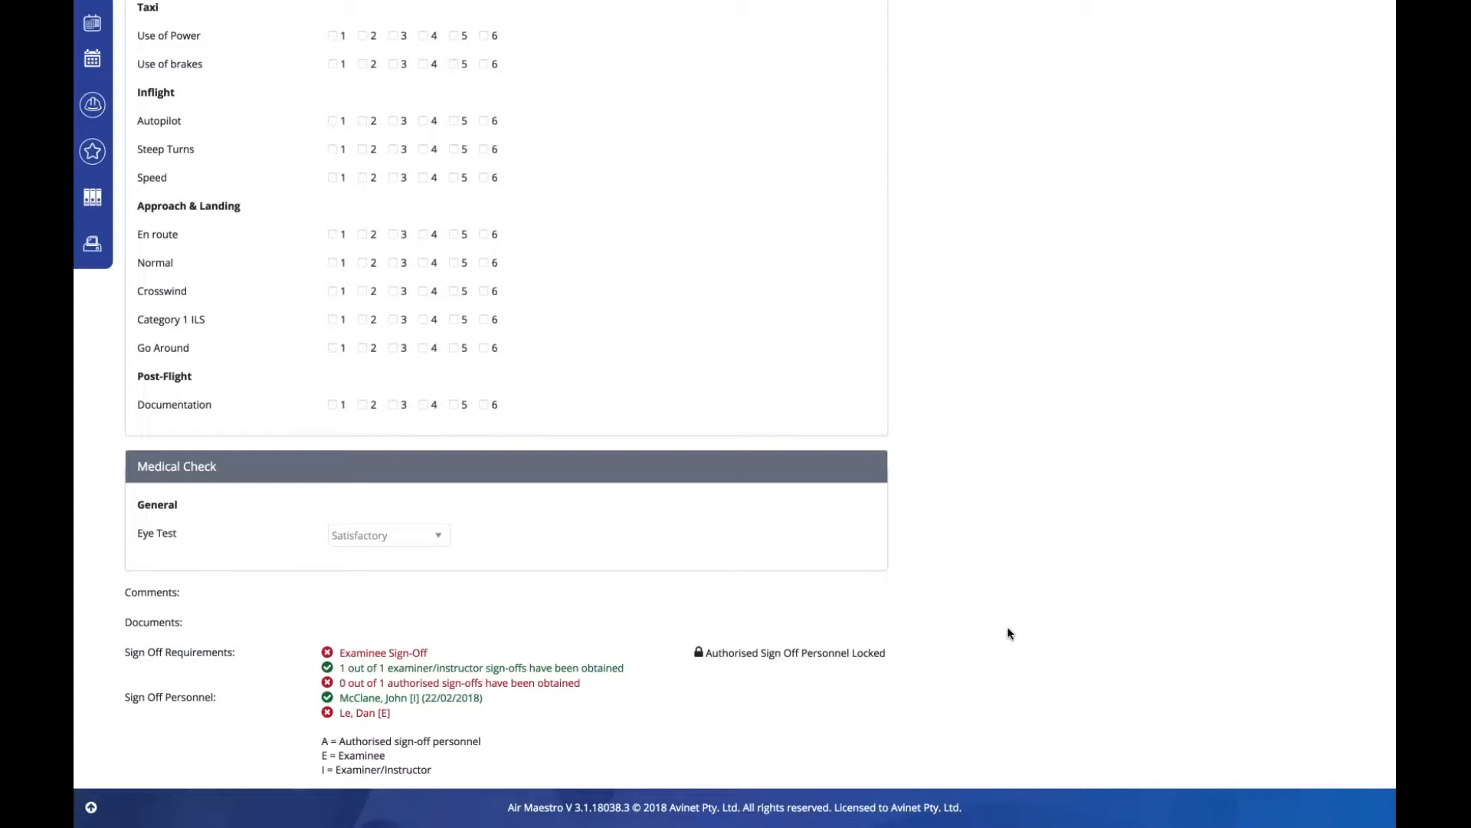
scroll(1007, 627, up, 8)
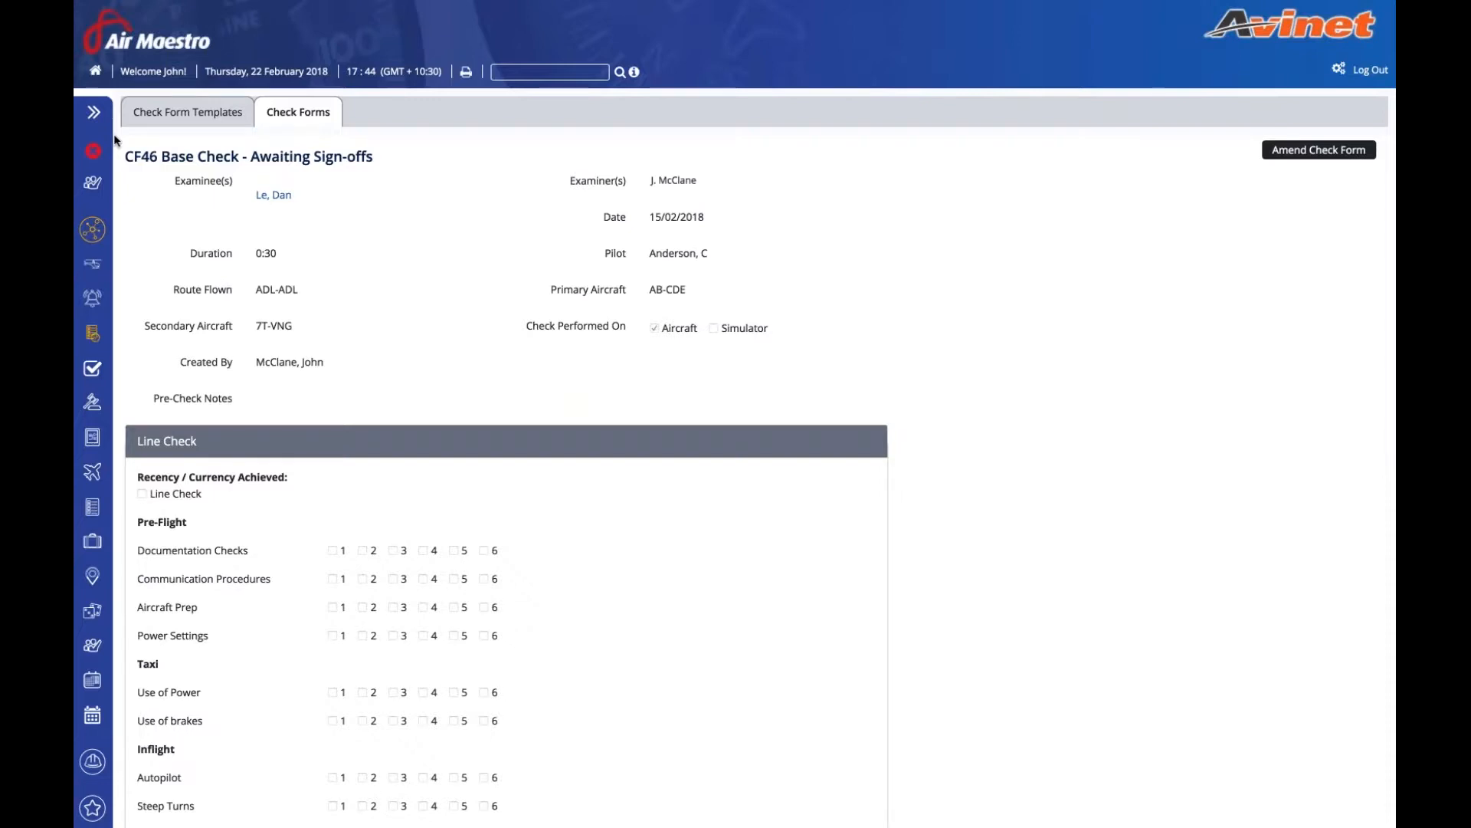
- Revise Scoping Process.png in the Document Library, changing its version to 1.0a
click(94, 113)
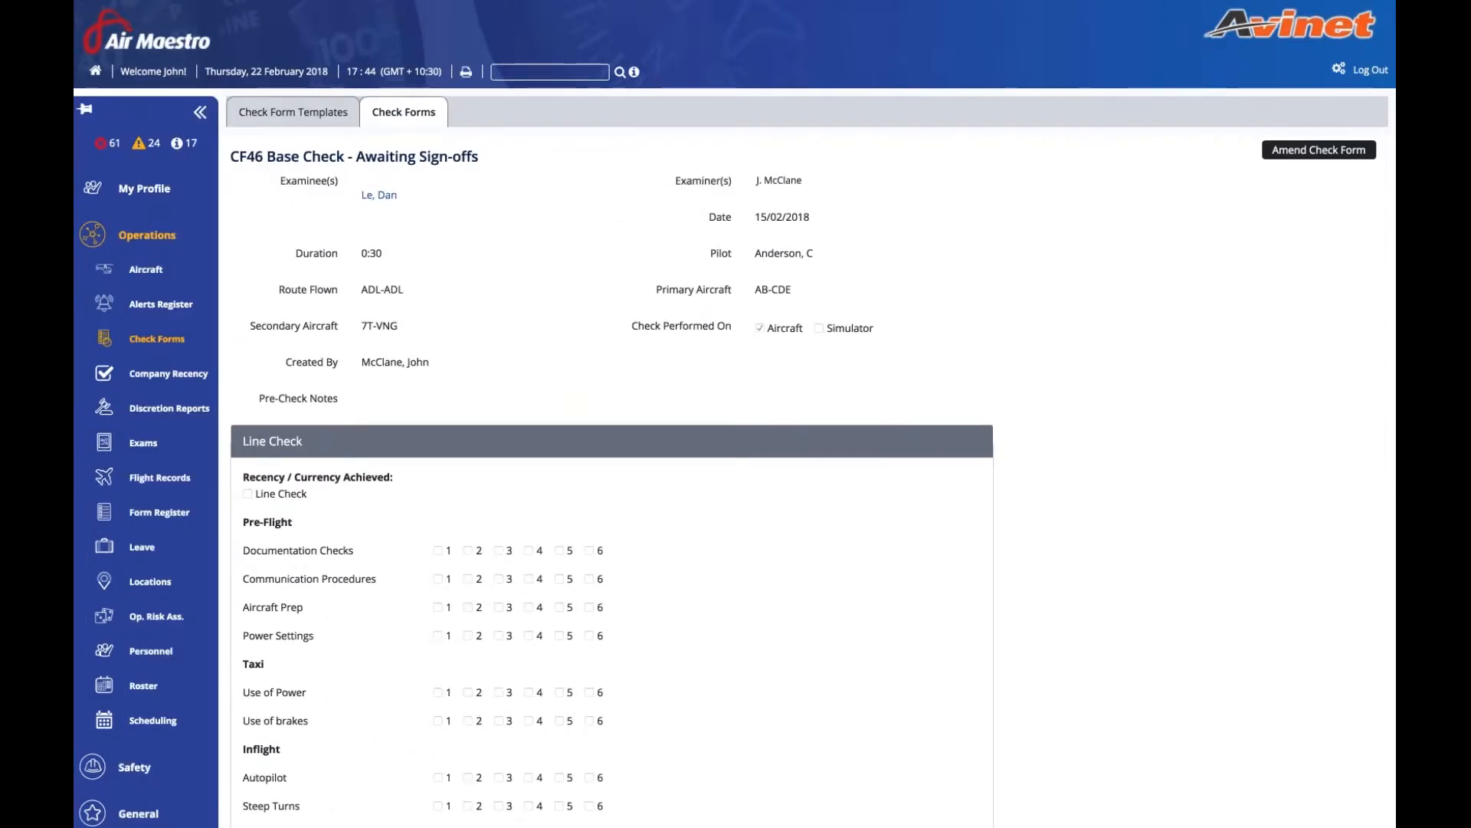
scroll(175, 212, down, 9)
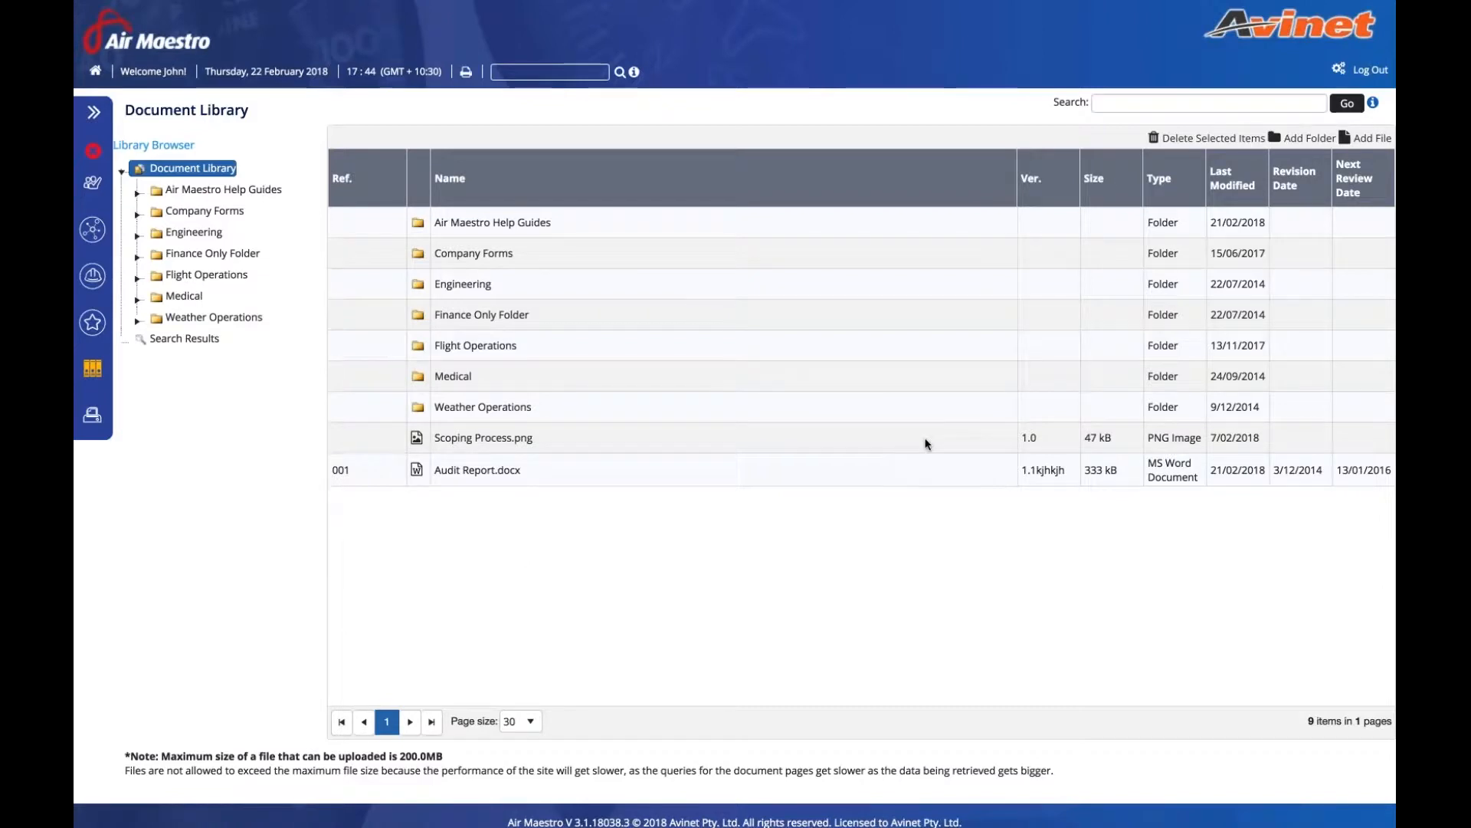
right_click(474, 437)
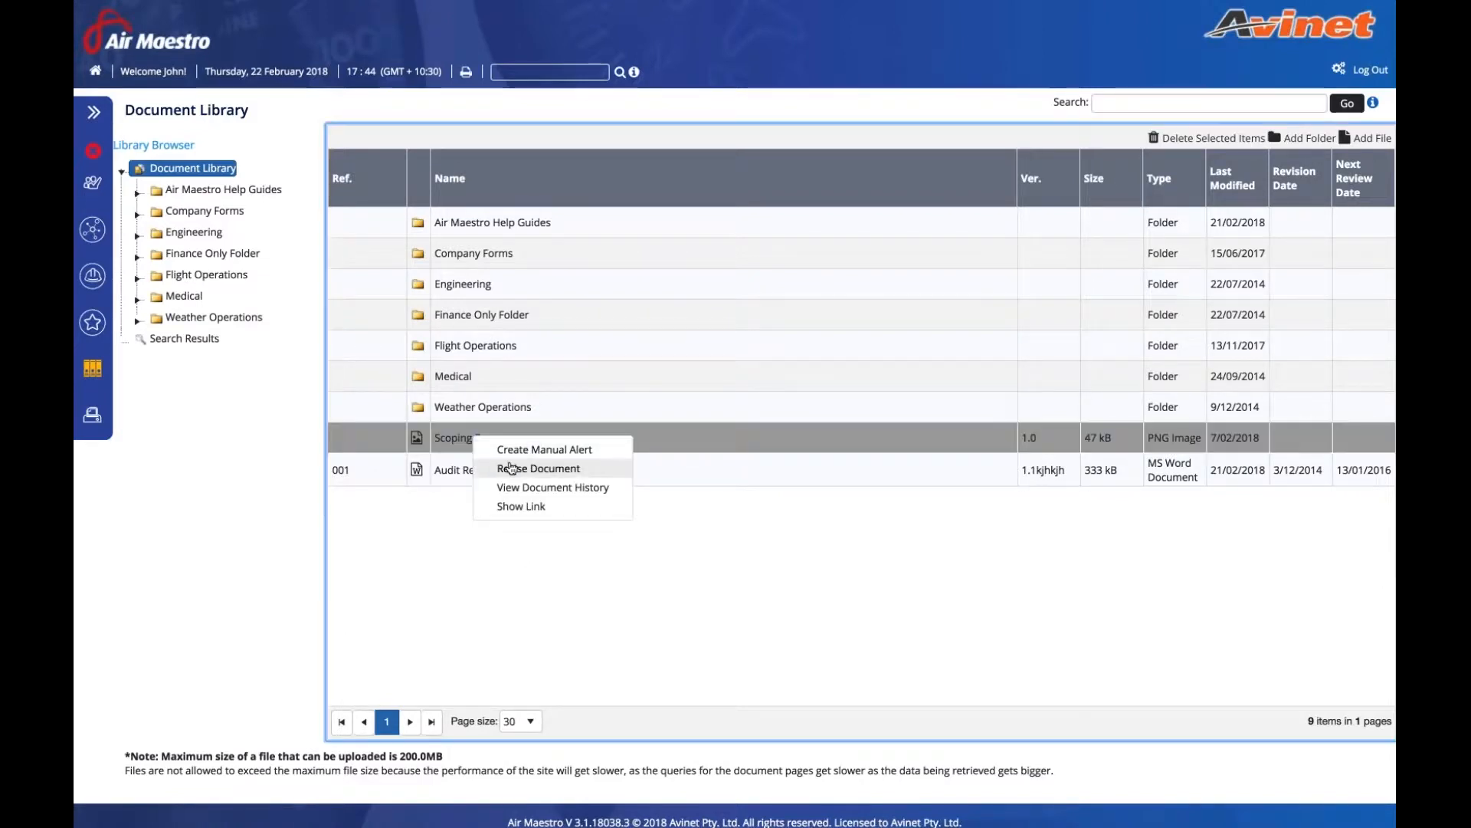
click(512, 468)
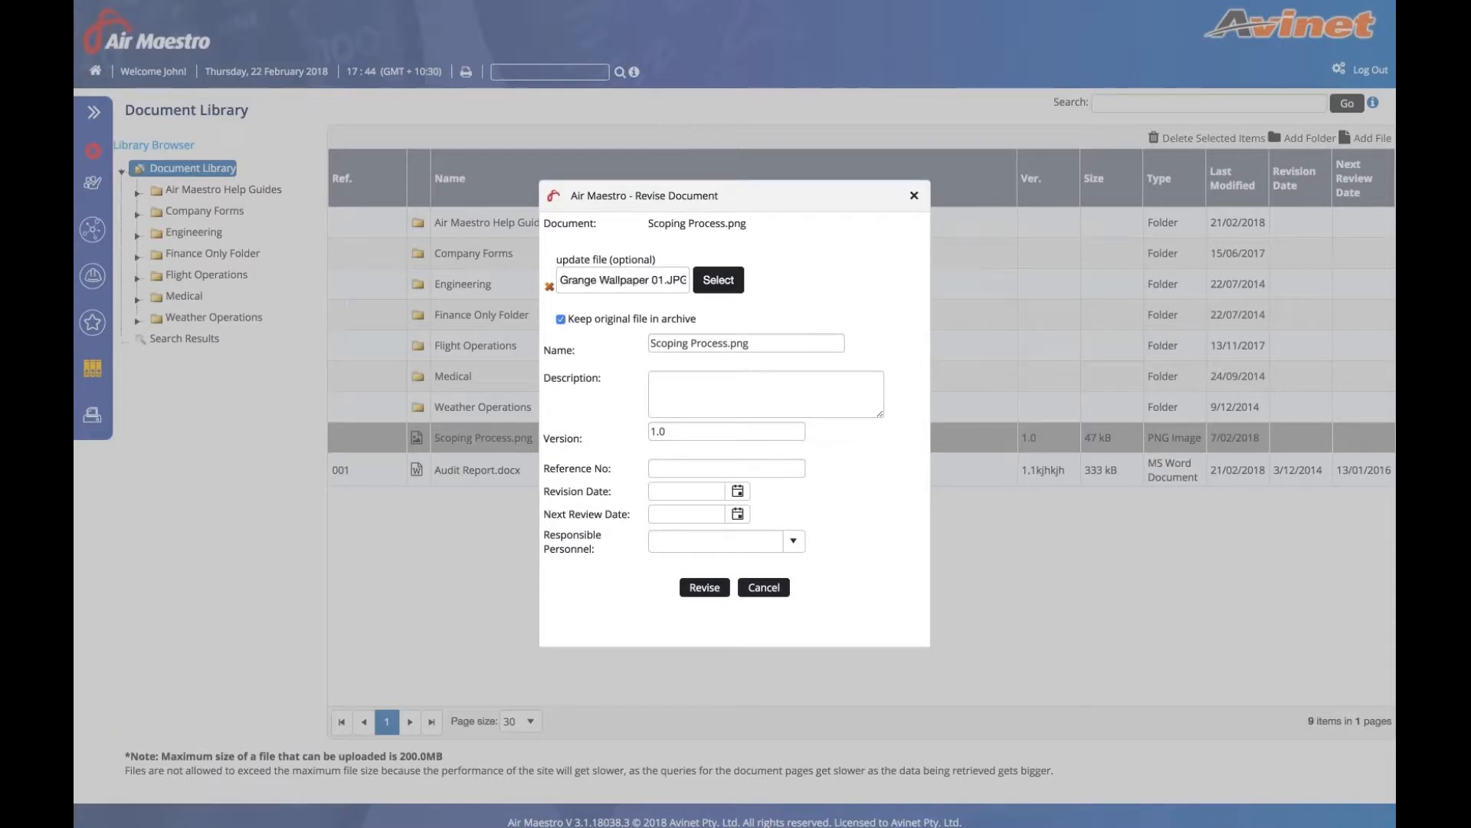
click(728, 432)
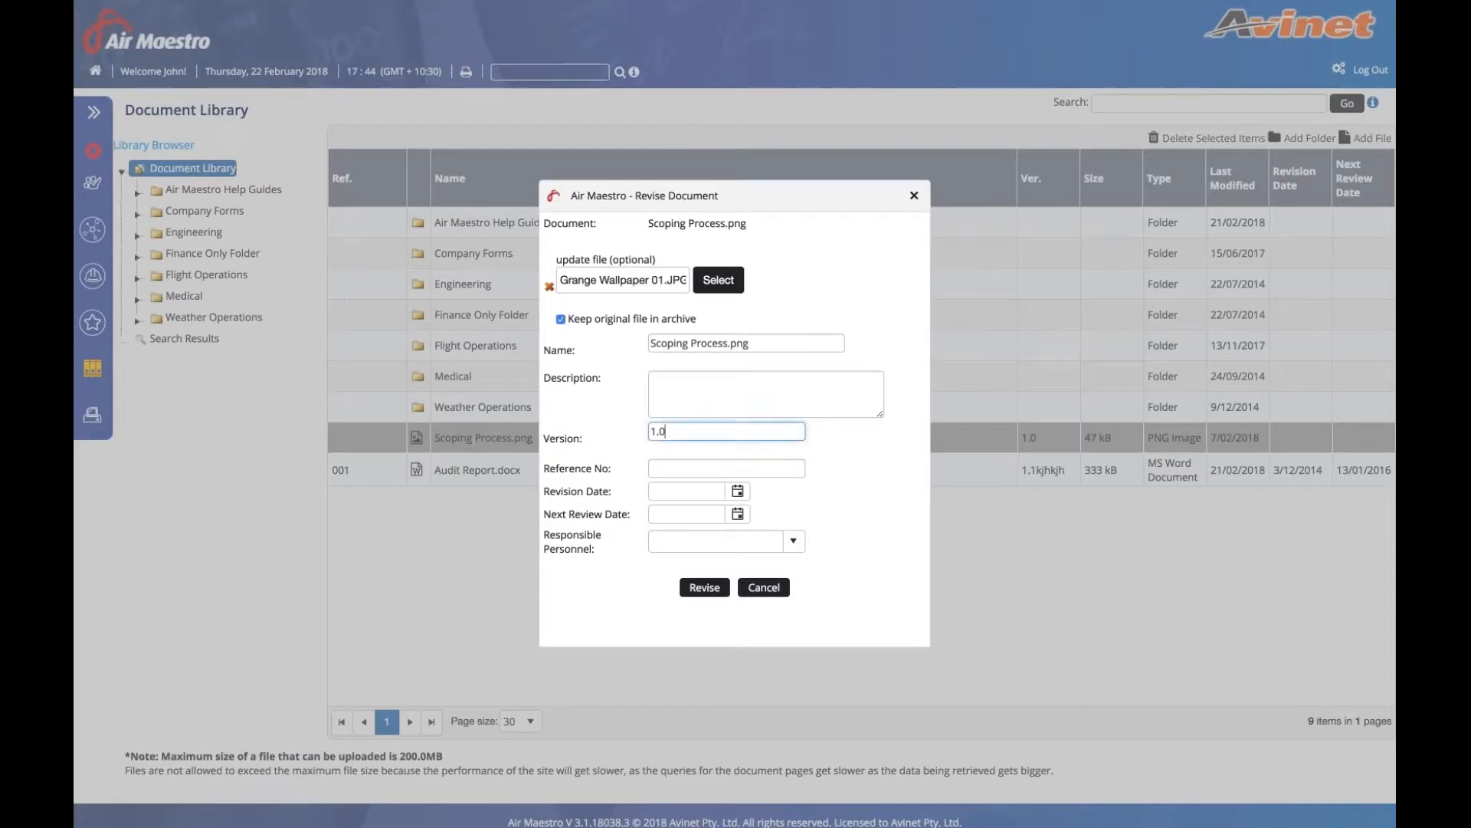
text(a)
click(701, 588)
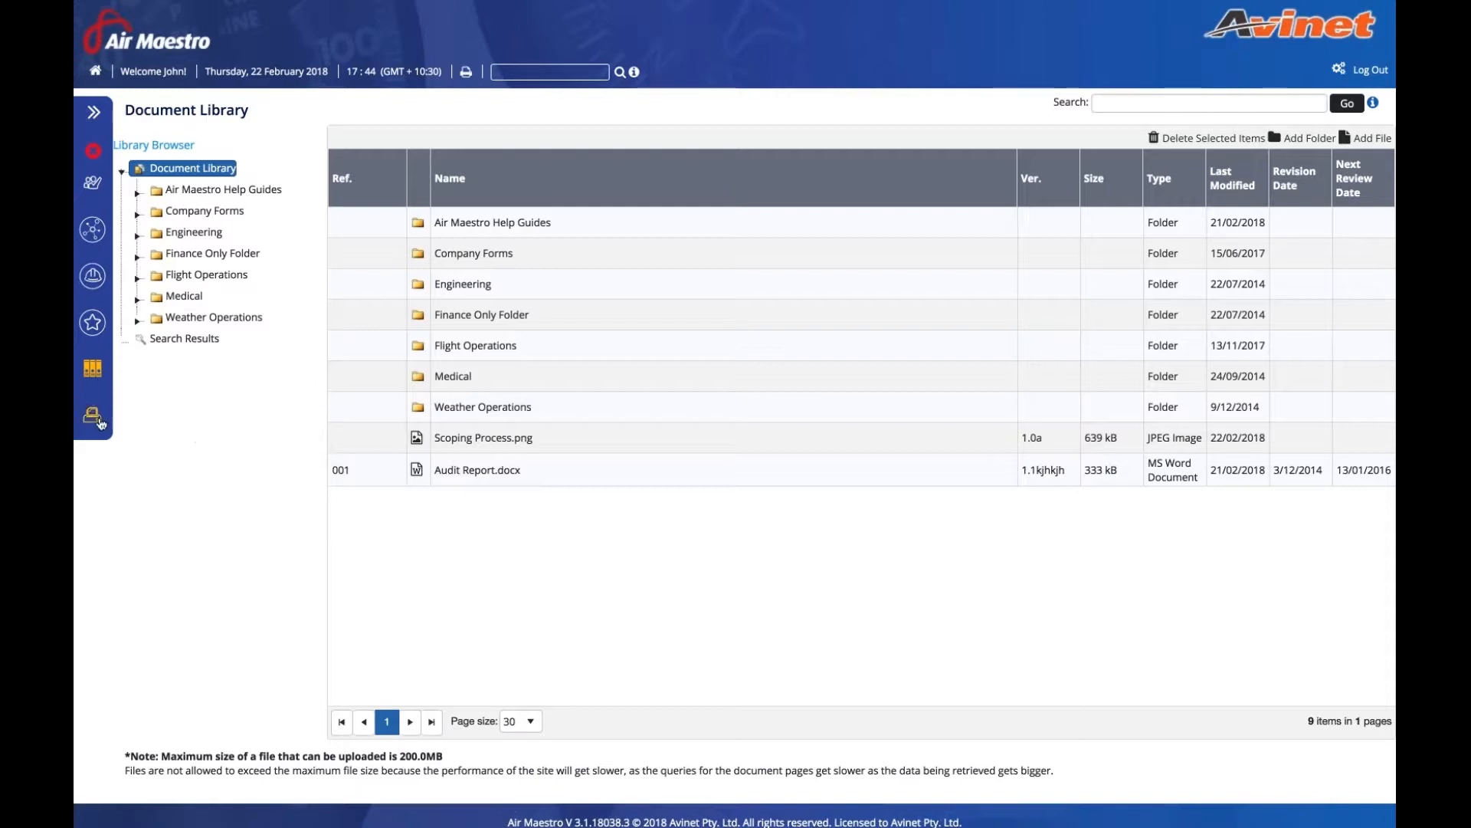
- Open the Flight Summary Report from Global Reporting's Available Reports list
click(99, 421)
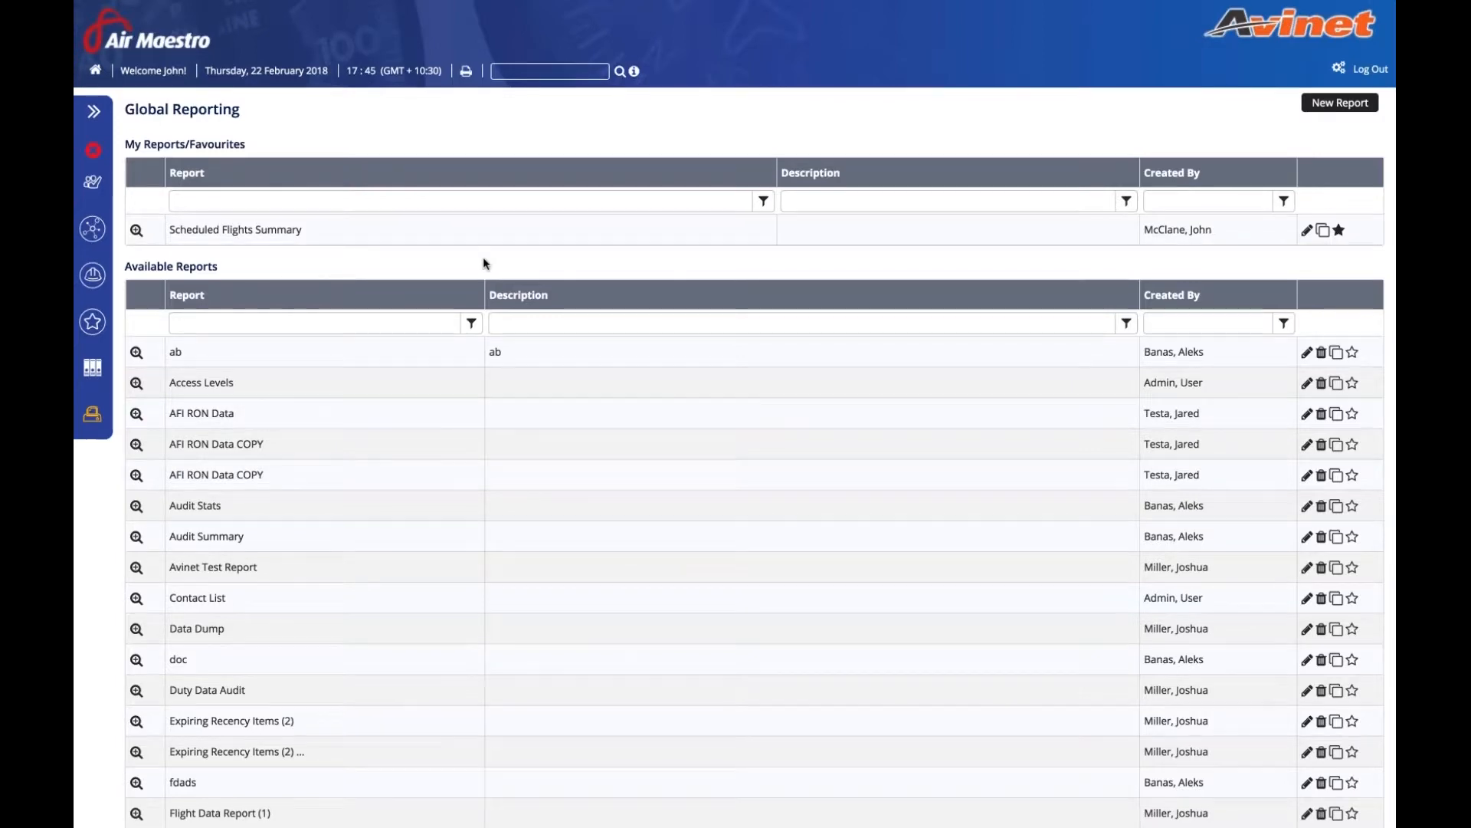
scroll(444, 532, down, 5)
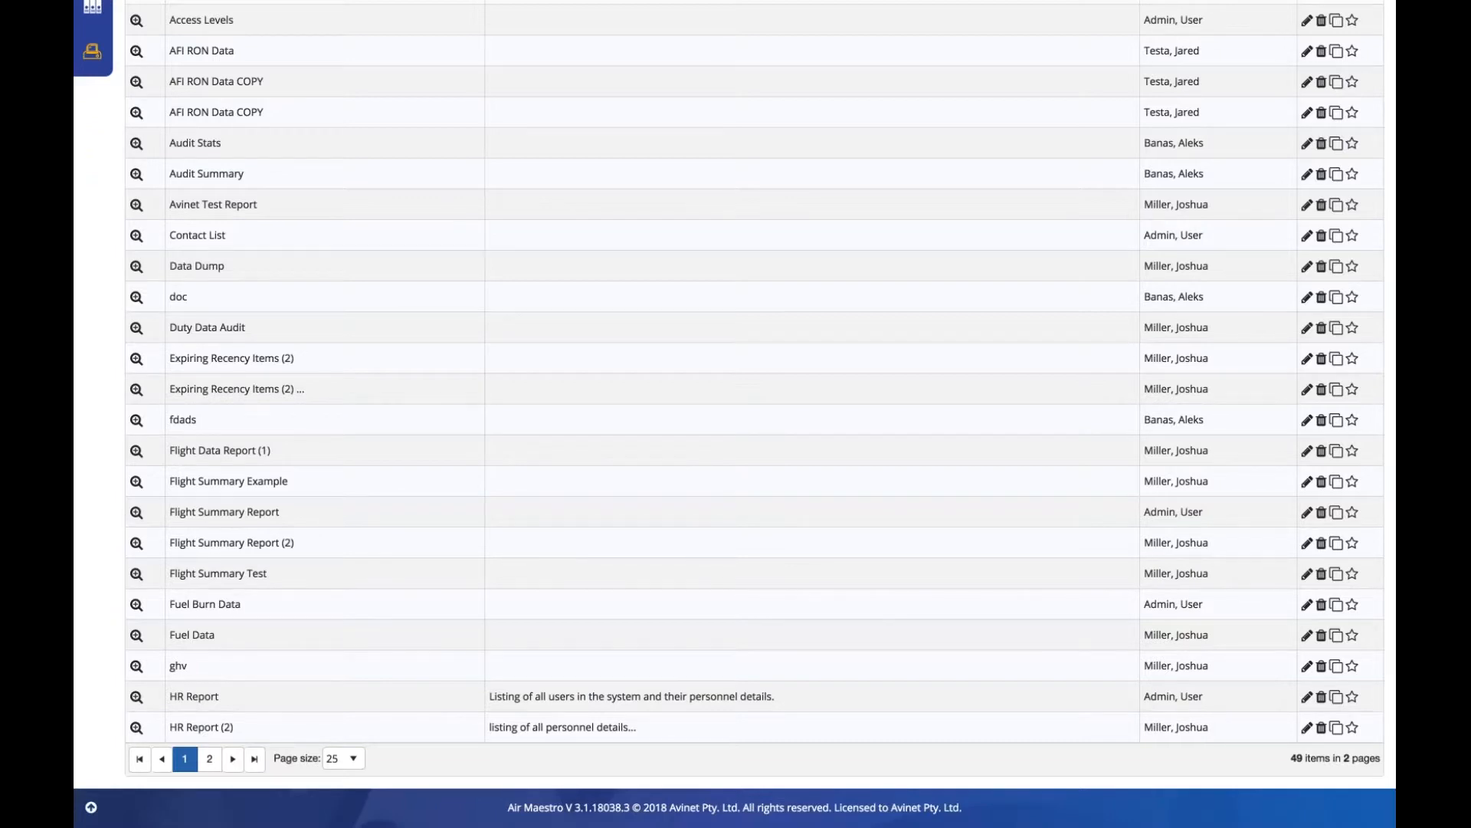
click(136, 513)
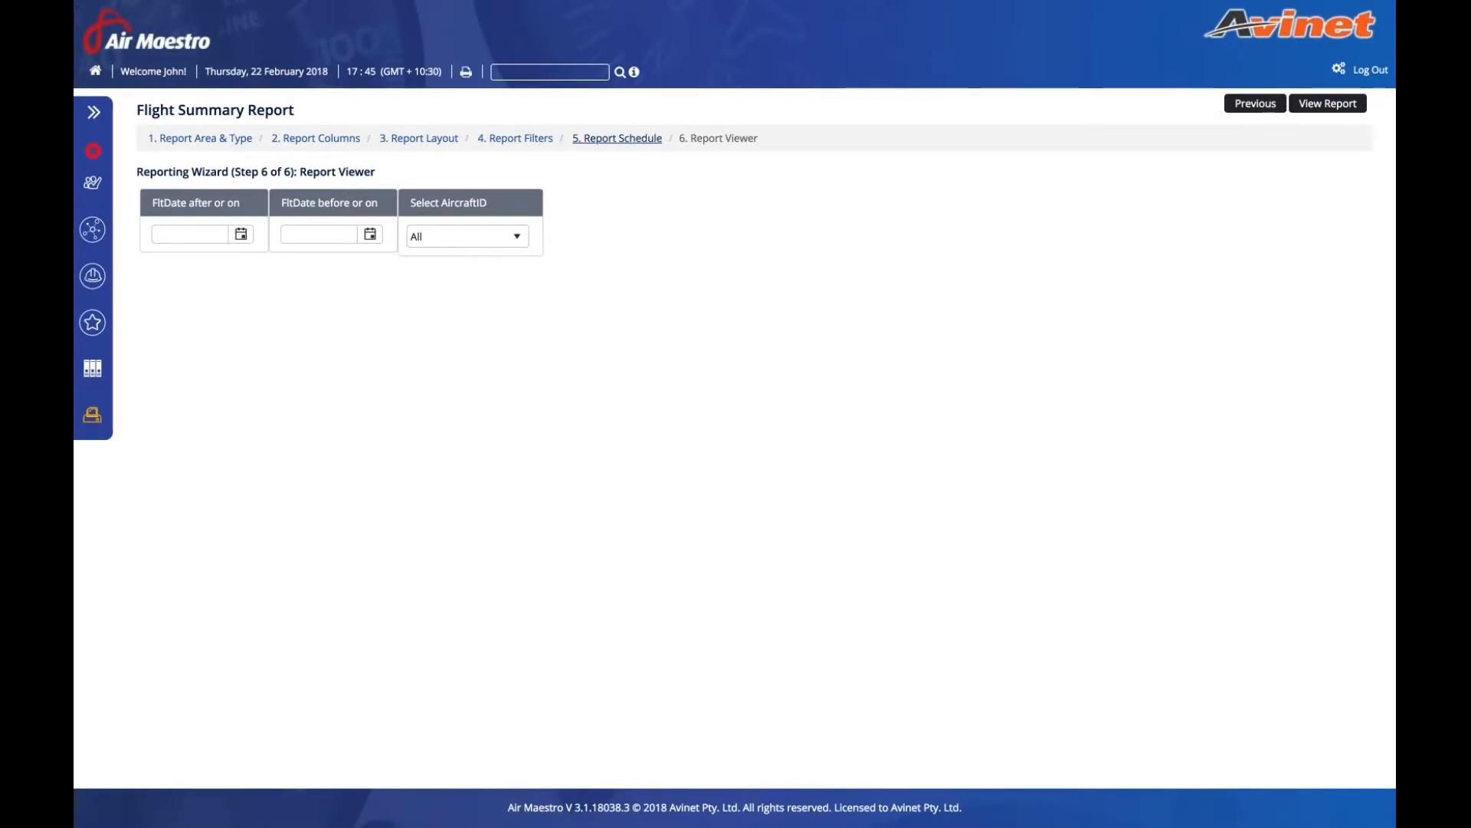
- Enable scheduling for the report with a recipient e-mail address and CSV format
click(628, 132)
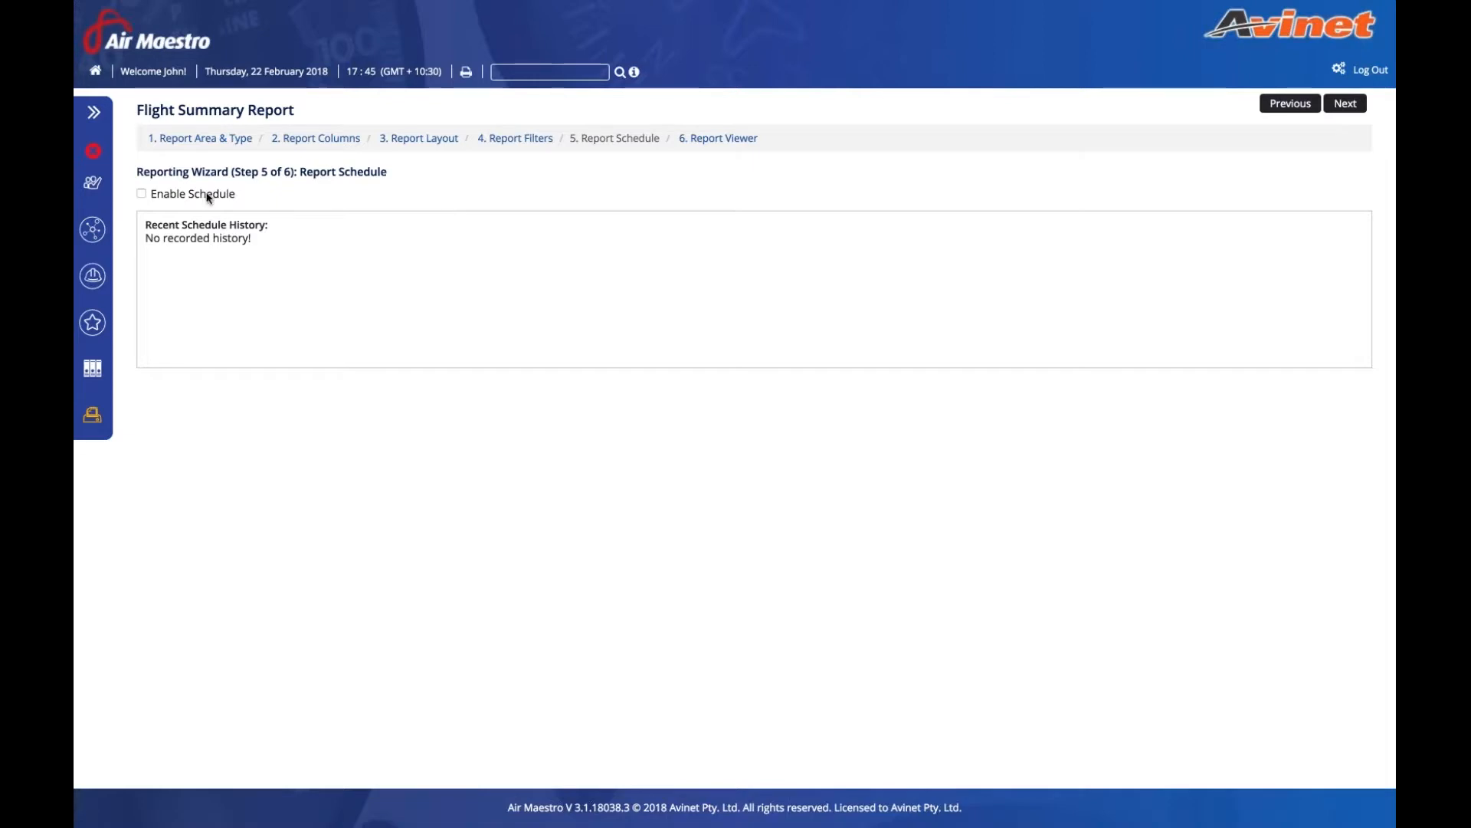
click(142, 195)
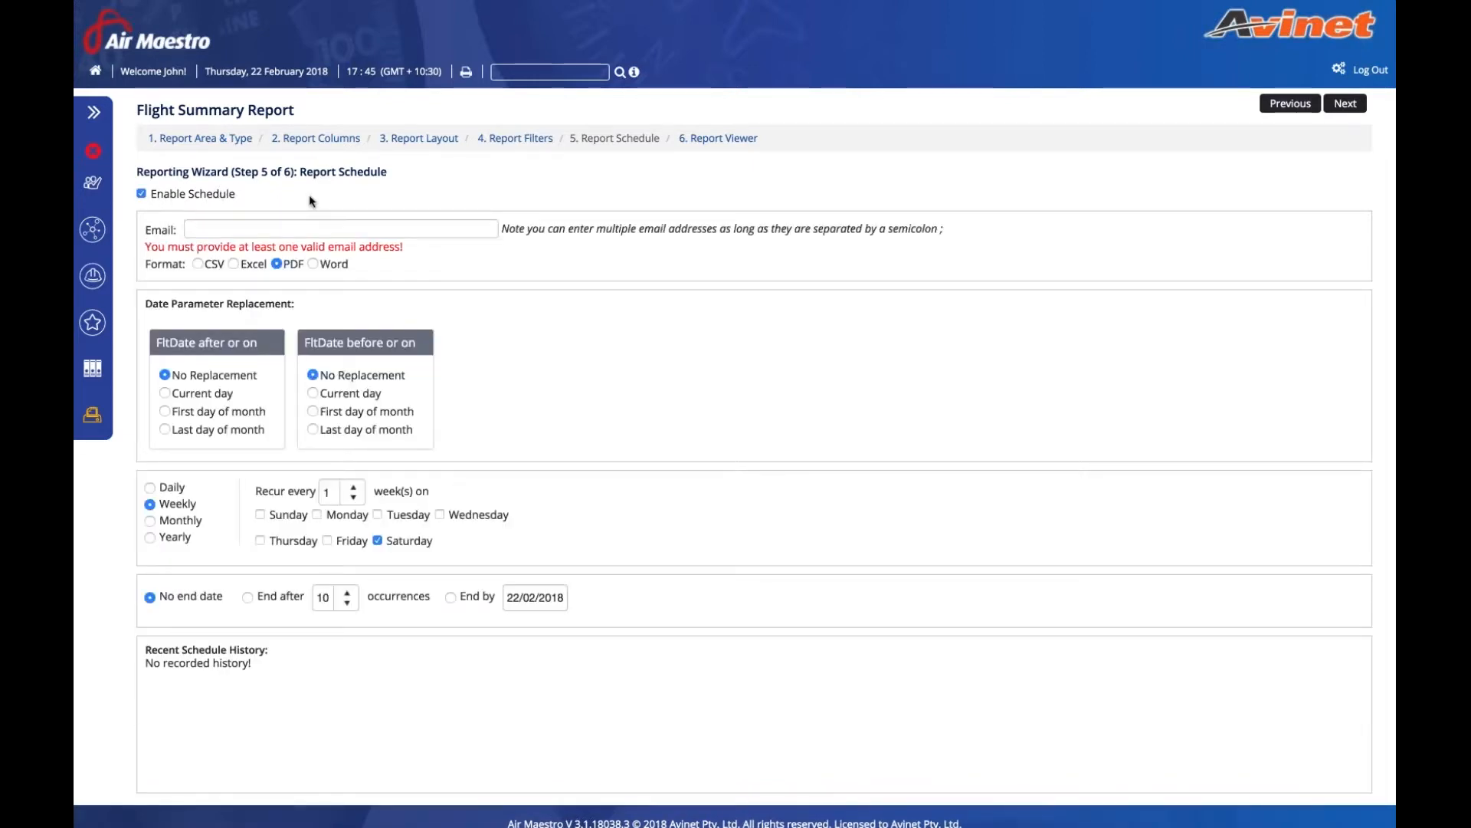
click(241, 227)
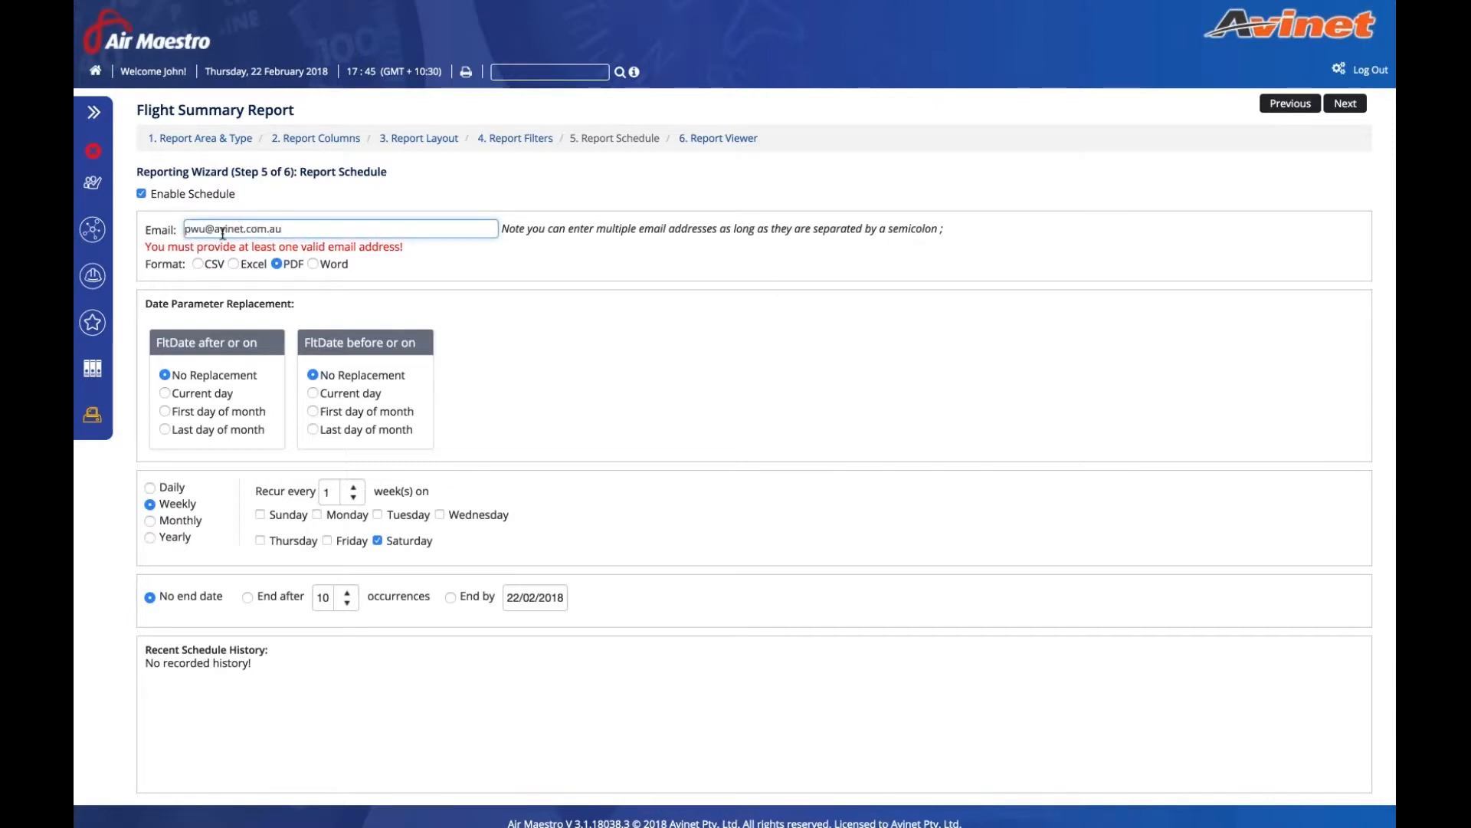
click(199, 264)
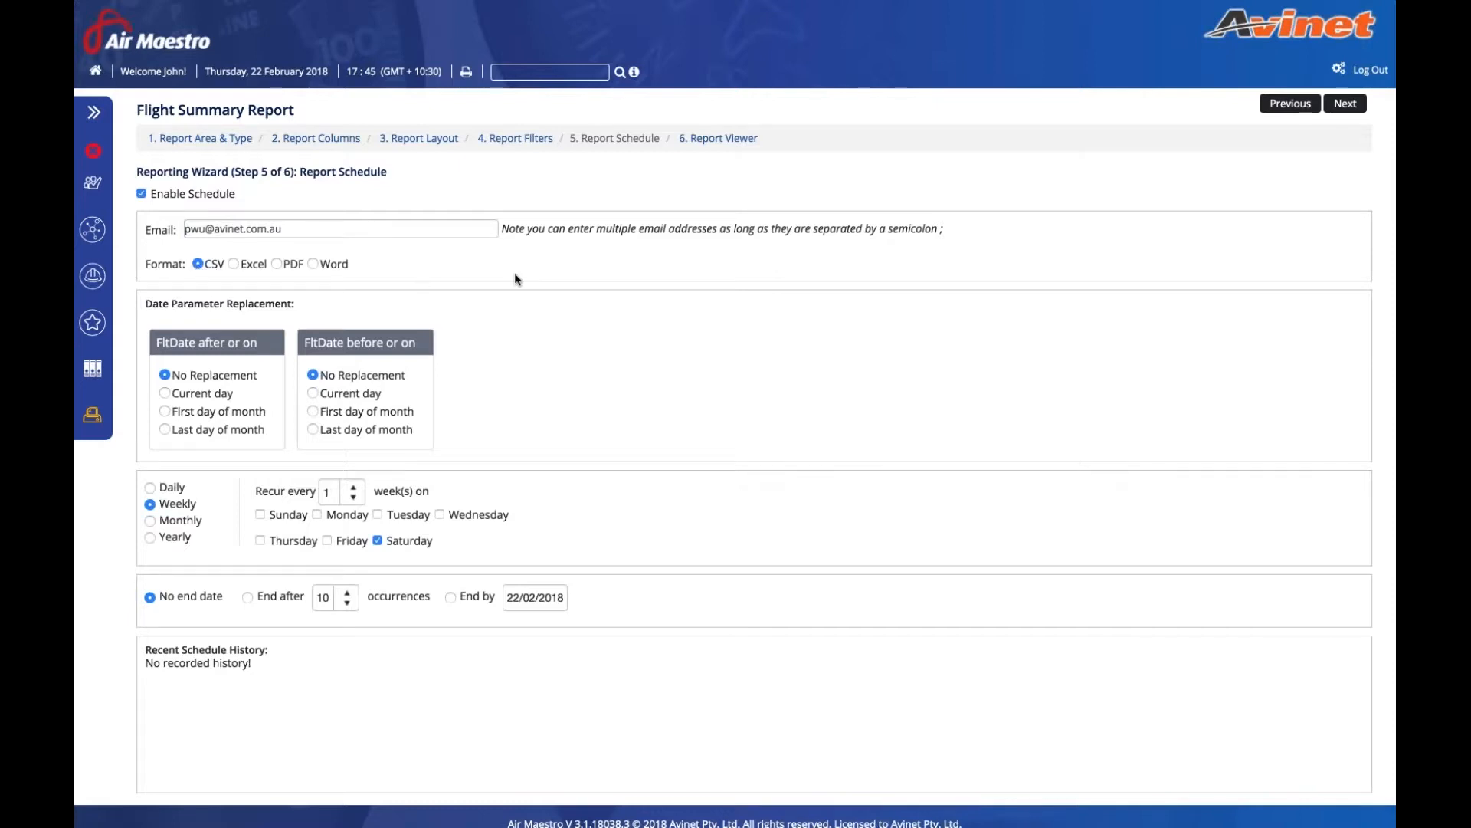
- Use first/last day of month dates, run on Mondays only, ending after 10 occurrences
click(244, 411)
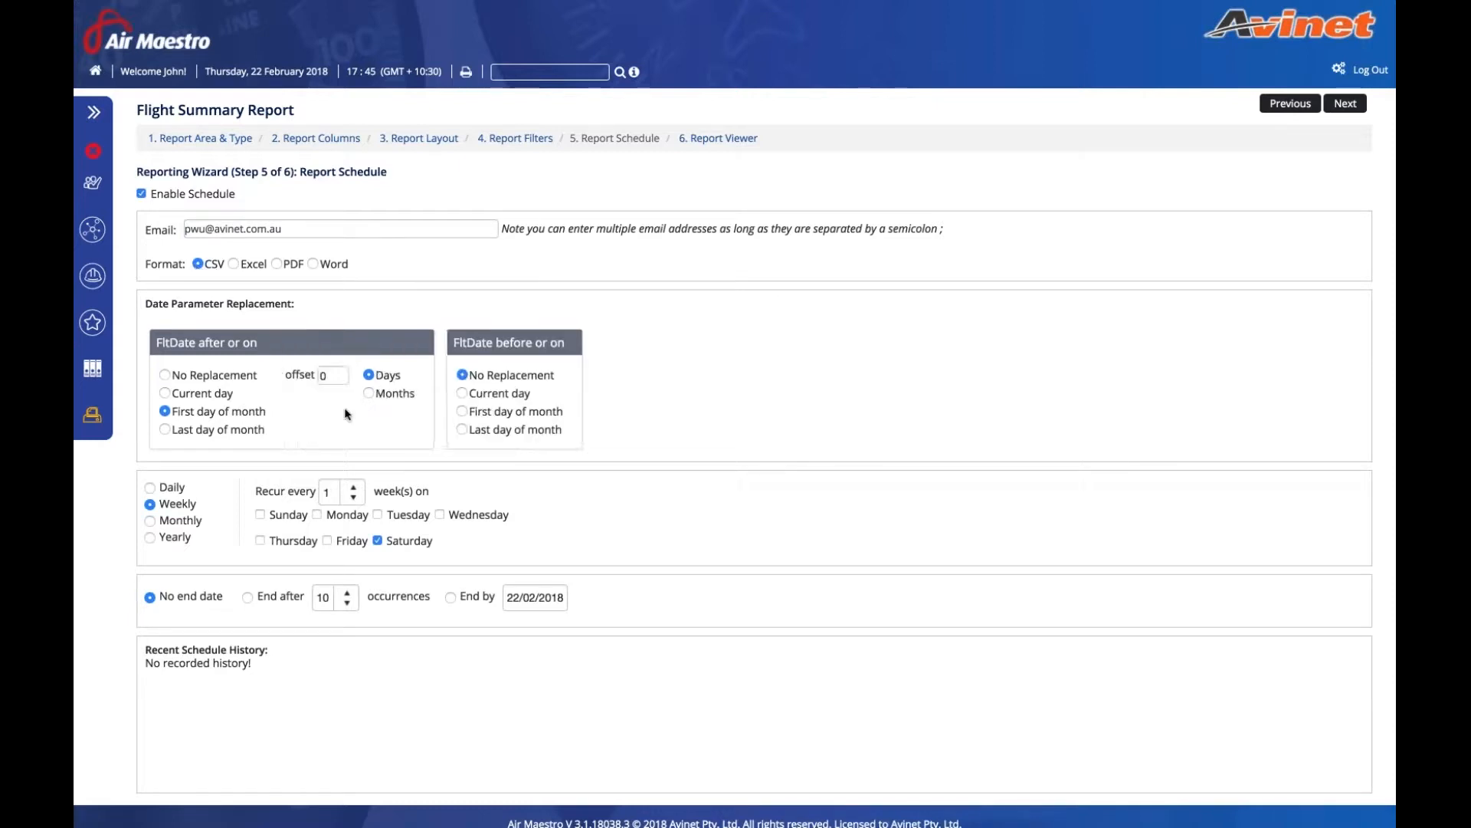
click(481, 429)
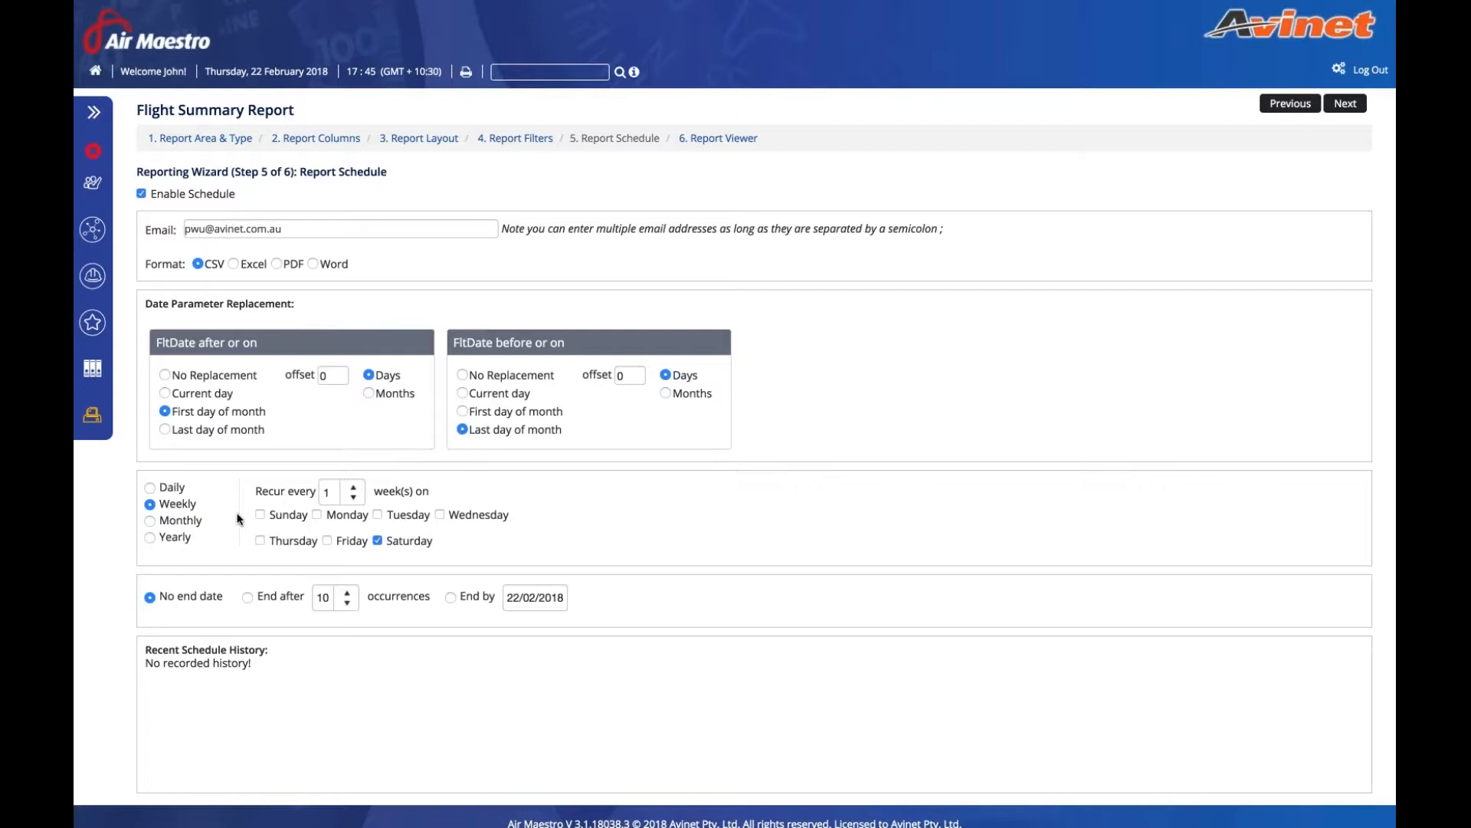
click(318, 516)
click(378, 541)
click(246, 599)
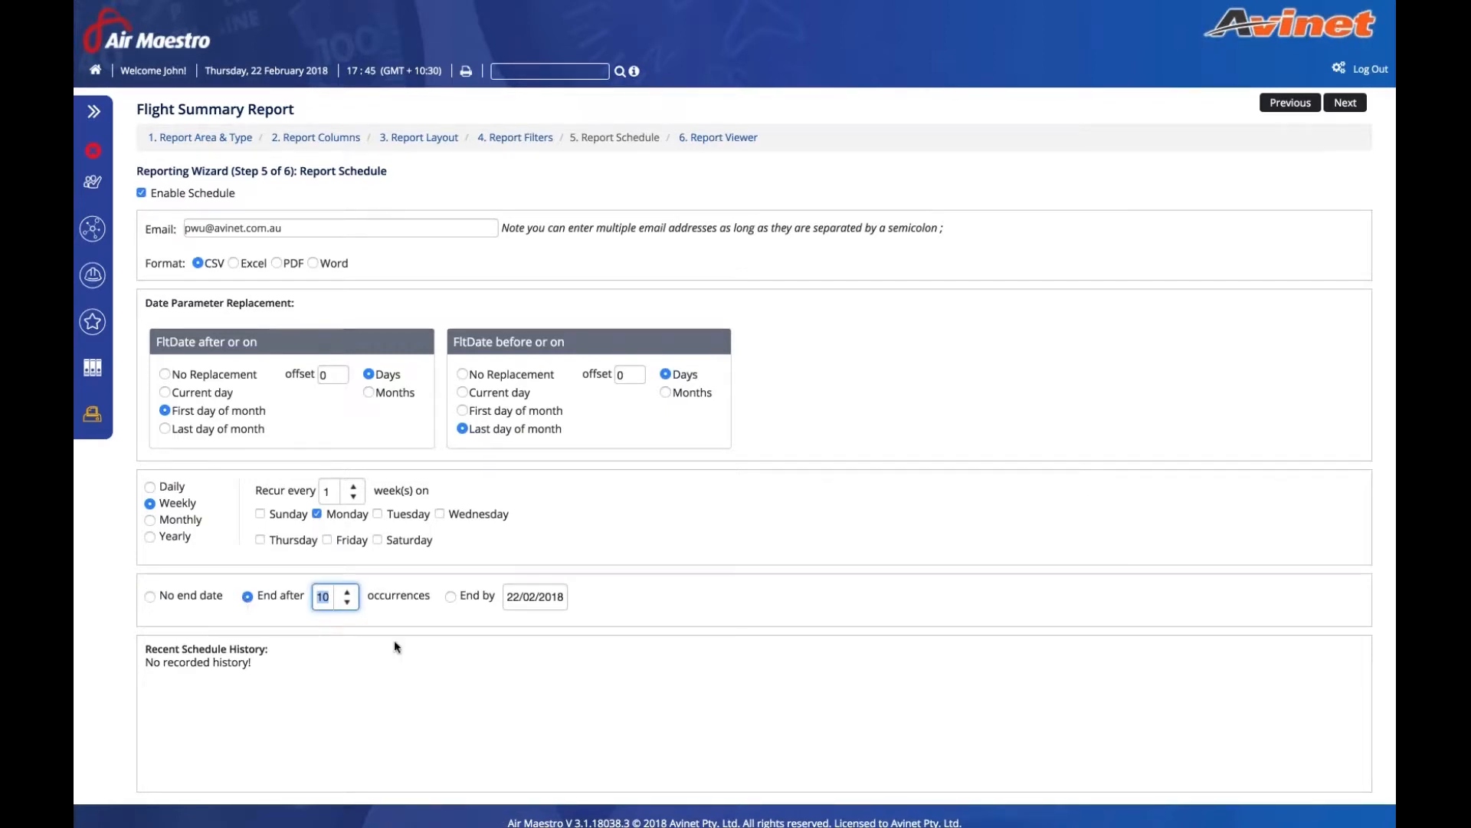
scroll(393, 641, down, 1)
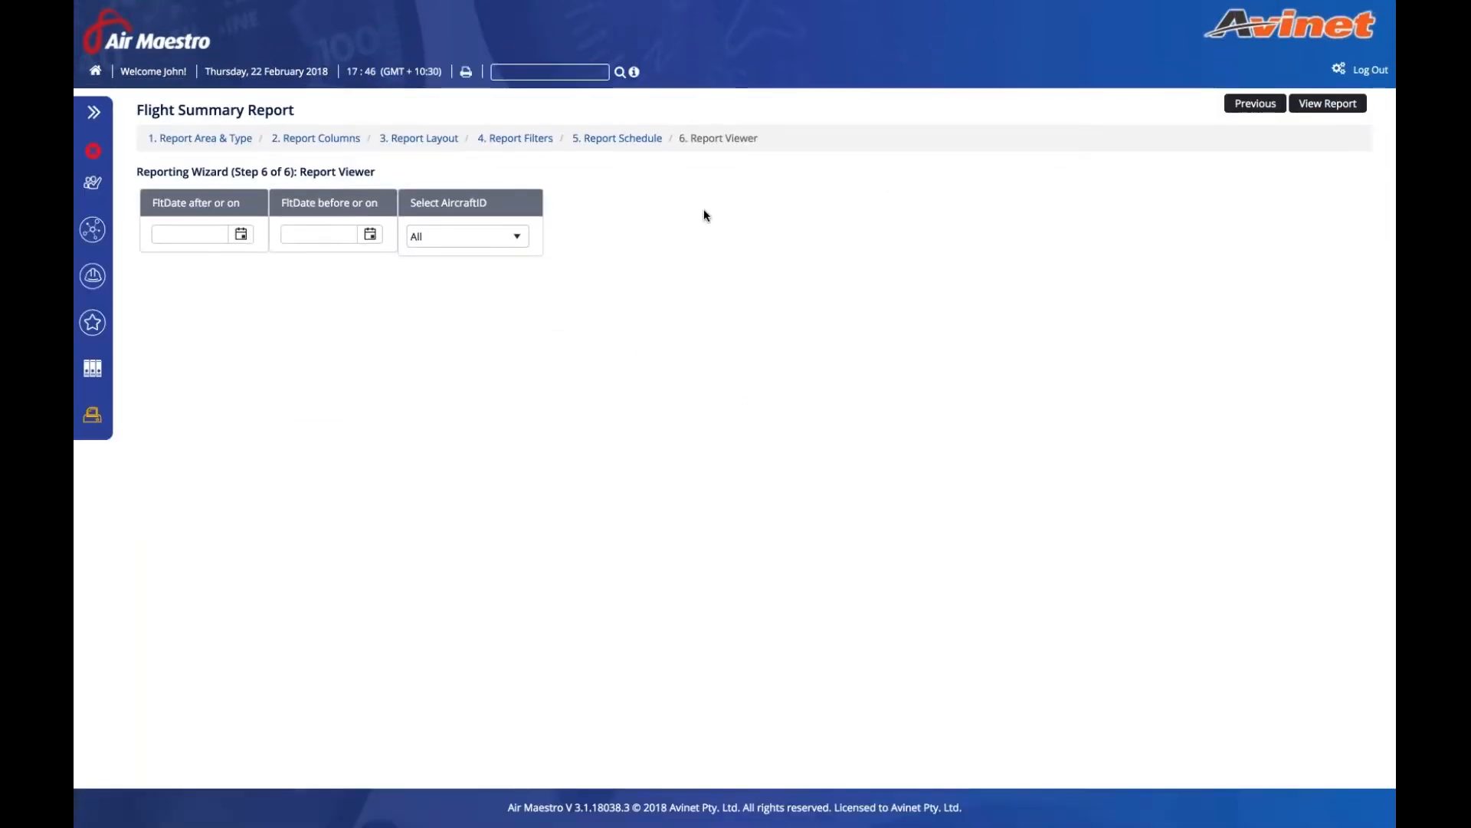
- Replace the user part of the recipient e-mail address and continue to the Report Viewer
click(633, 148)
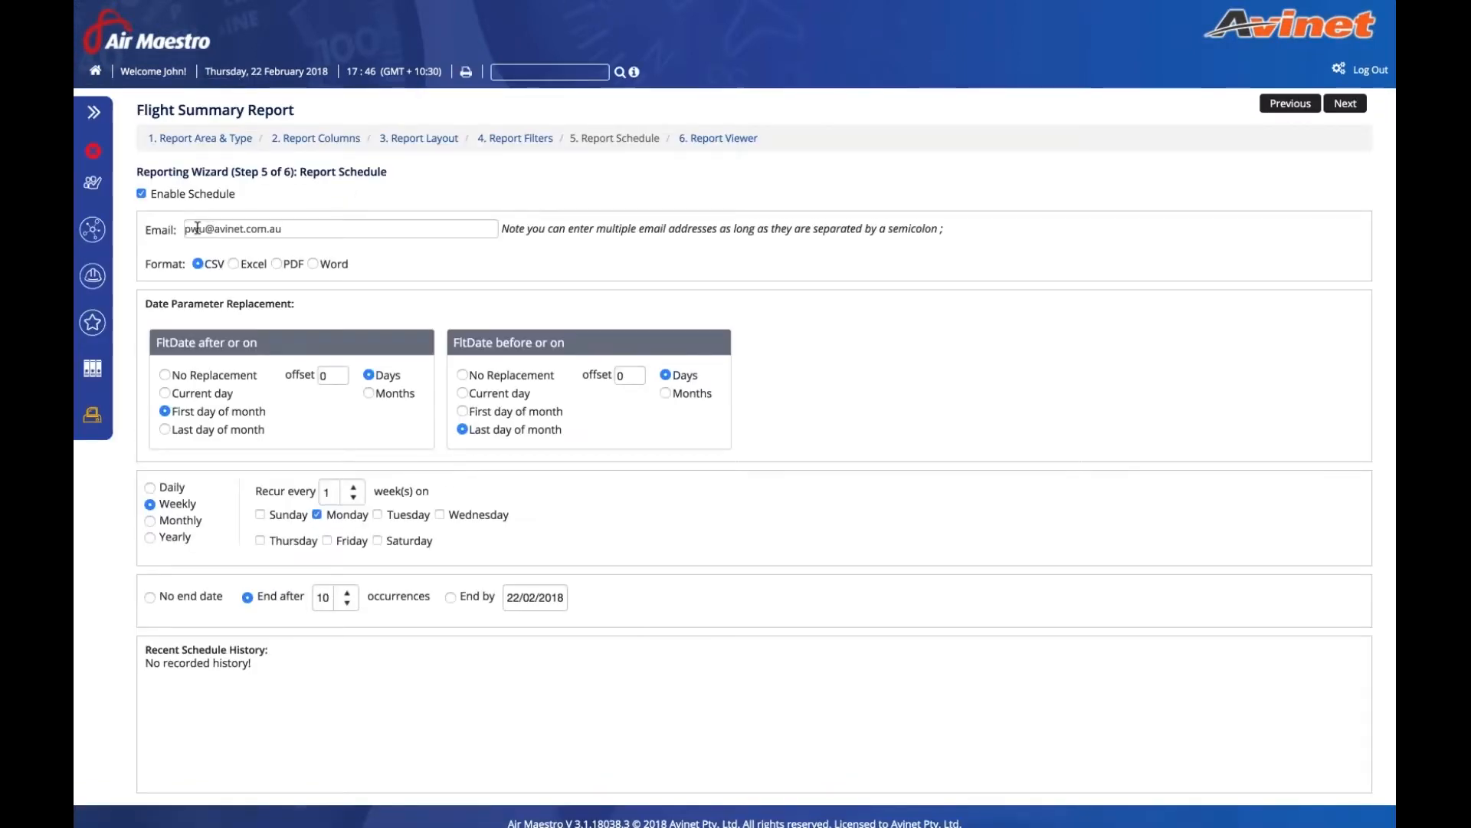
double_click(197, 228)
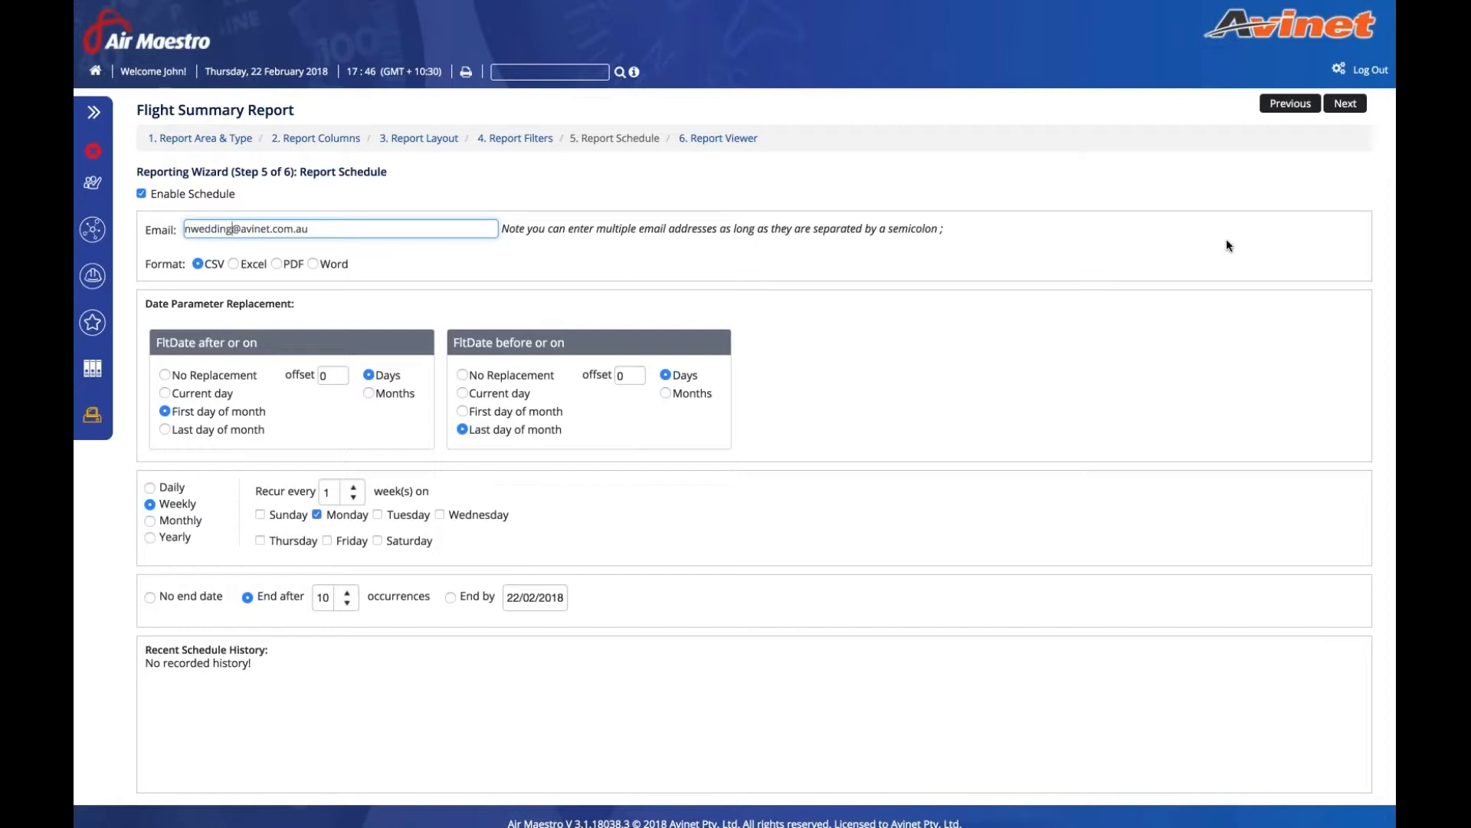
click(1346, 104)
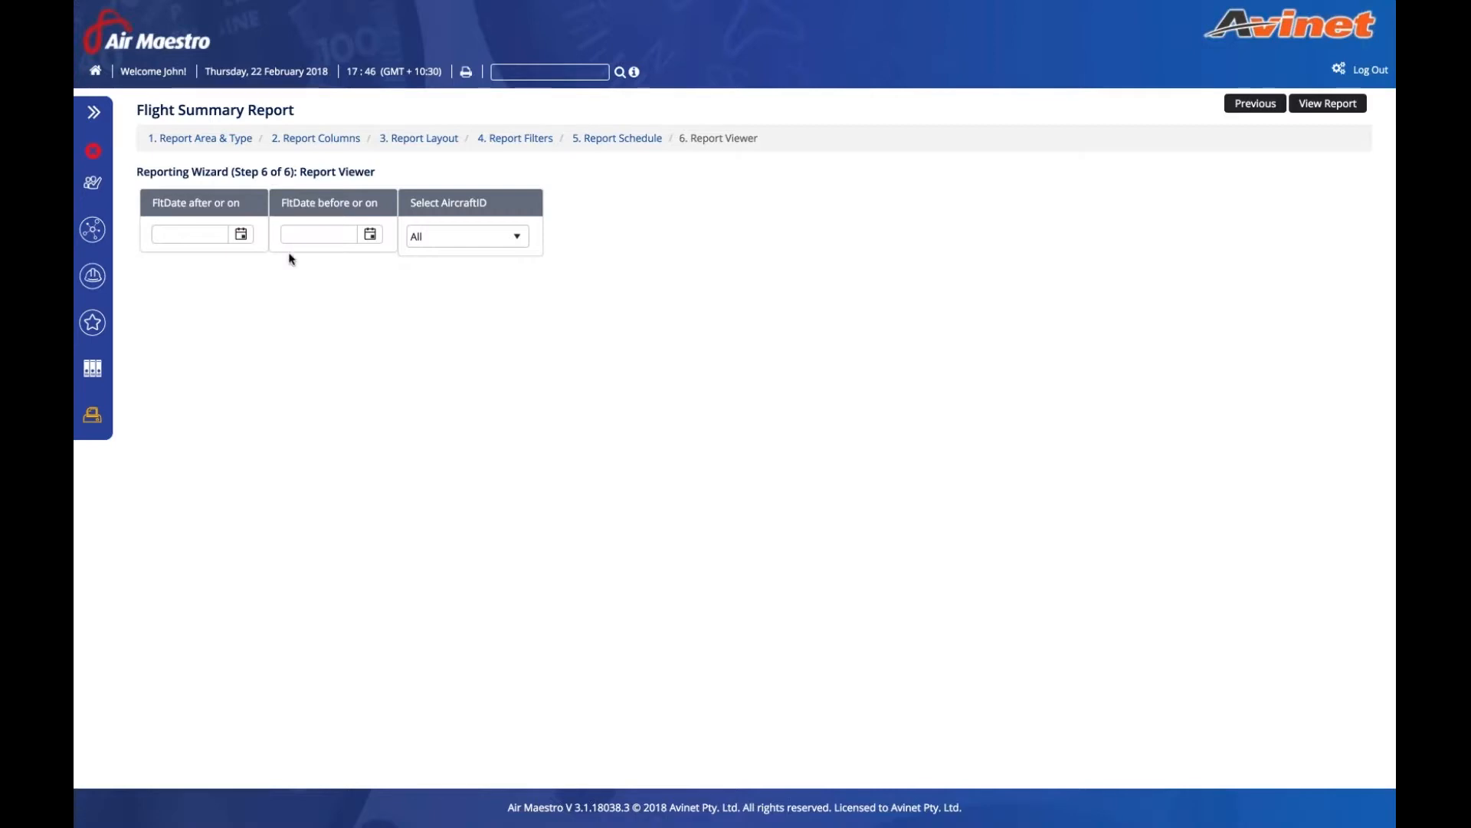
- Preview the report for flights from 1 February 2018, then return to Report Schedule
click(240, 234)
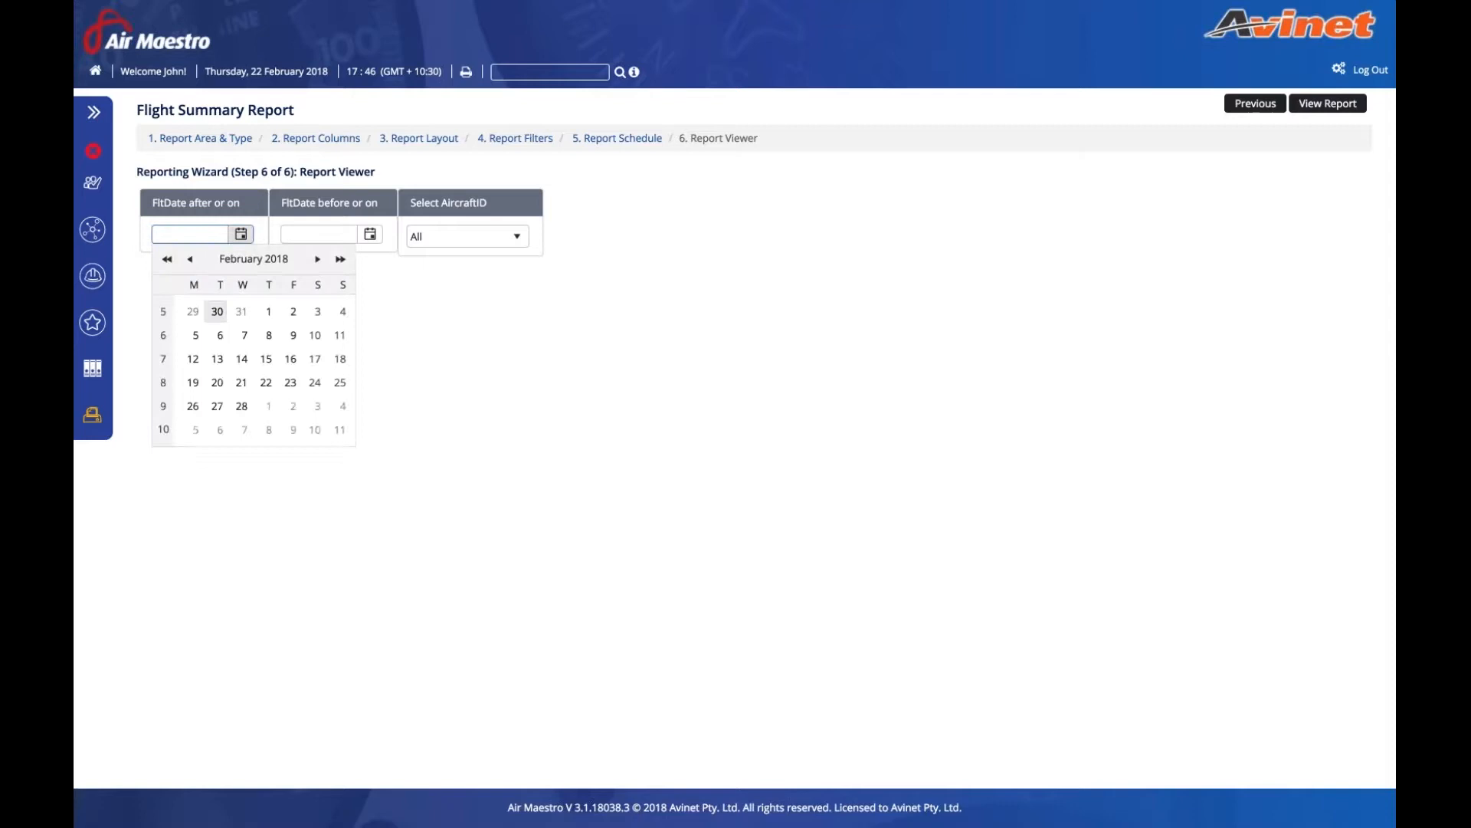
click(264, 311)
click(1328, 103)
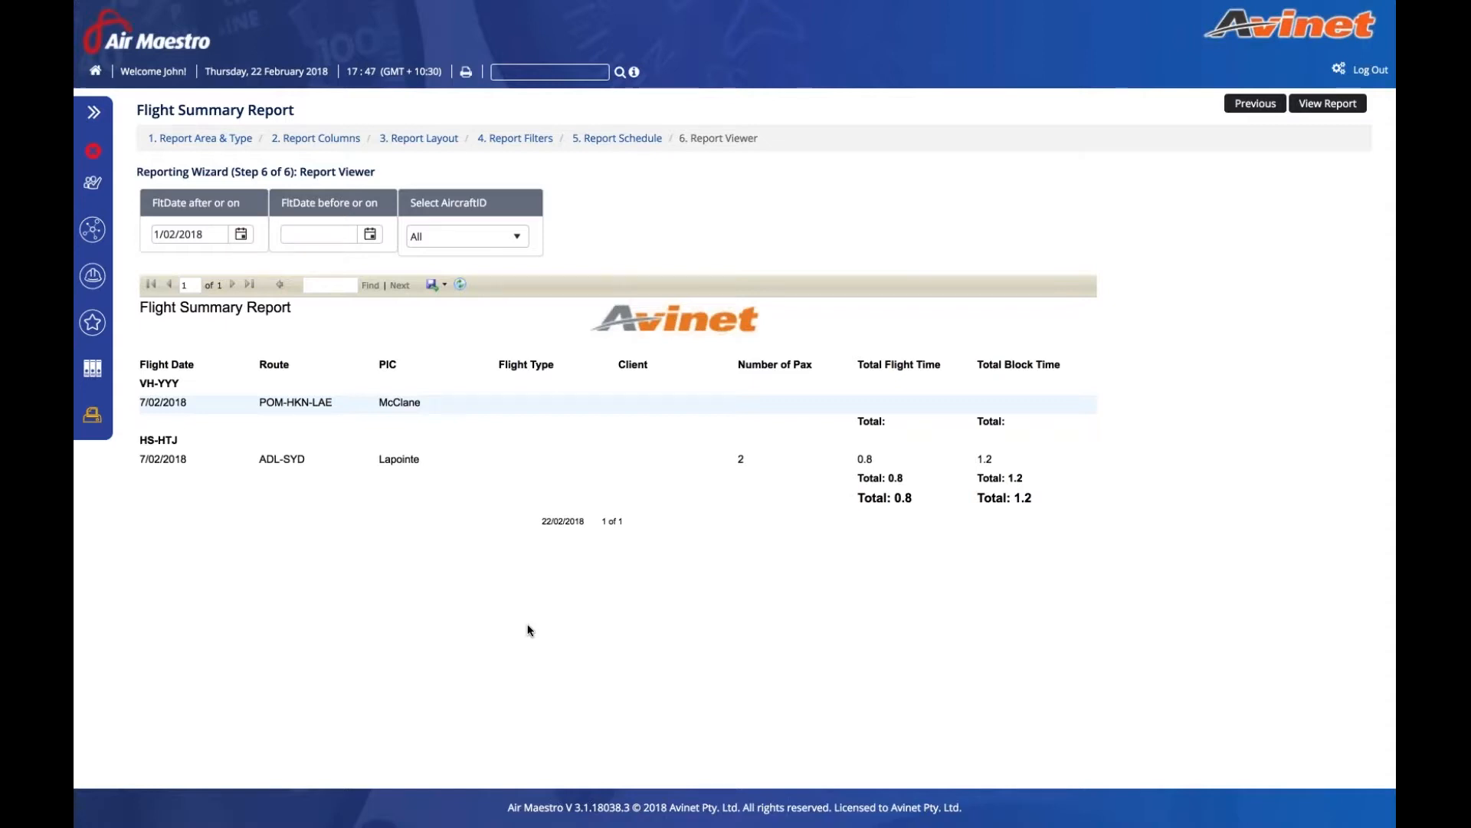
click(617, 139)
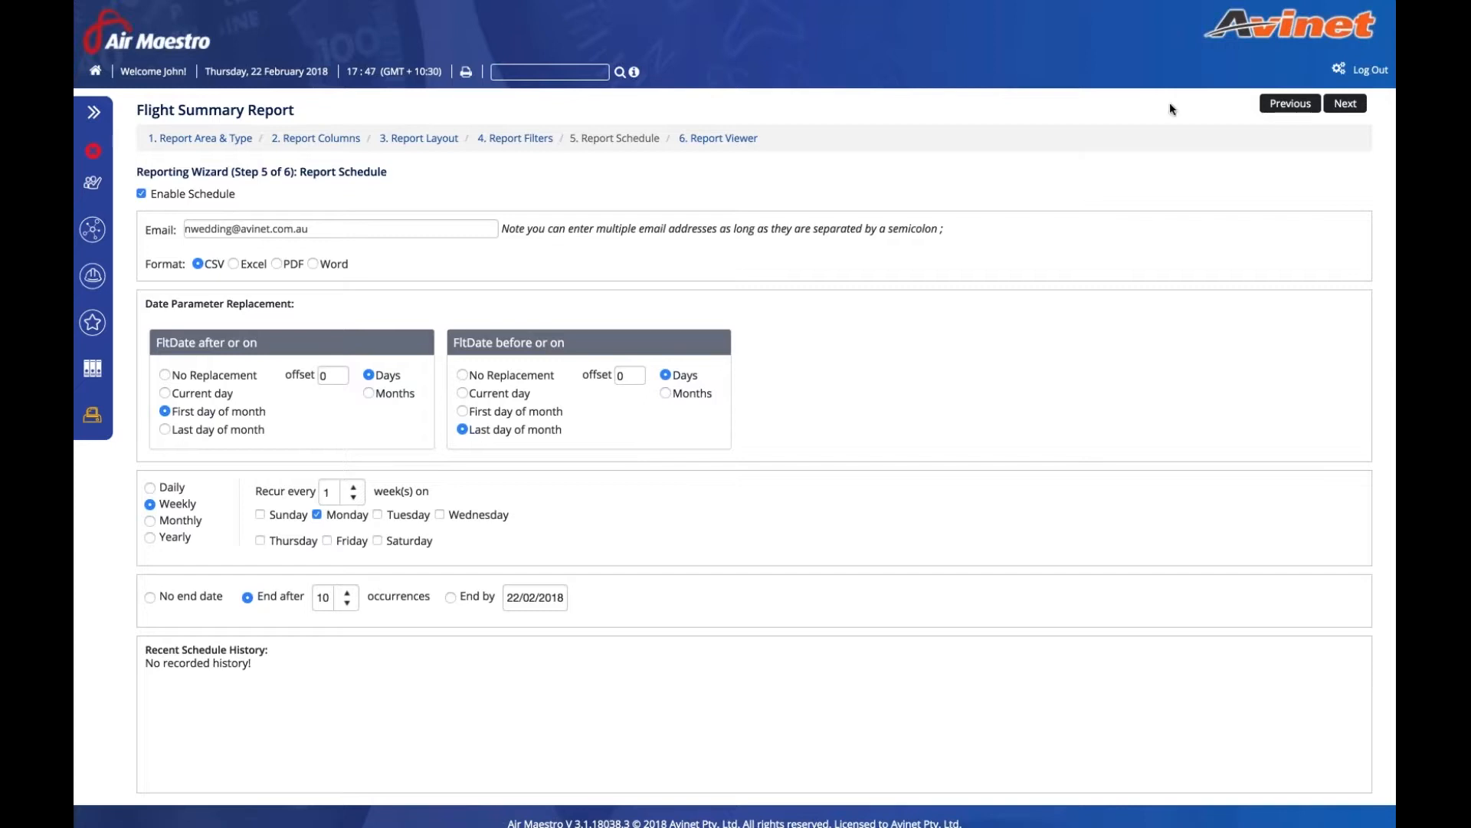
- Save the Leave Setup entitlement settings with leave entered as first and last day of leave
click(1339, 71)
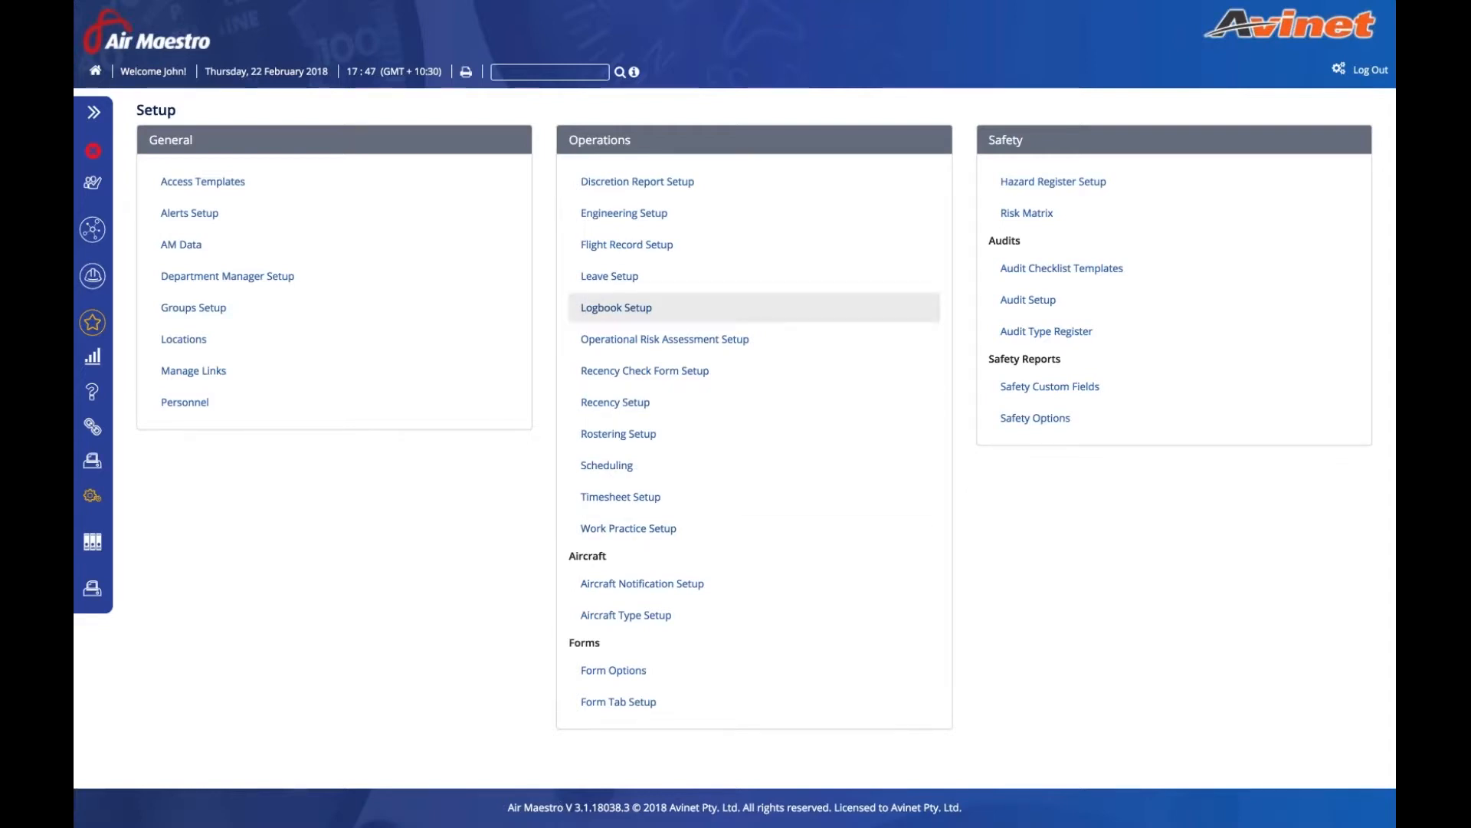
click(610, 277)
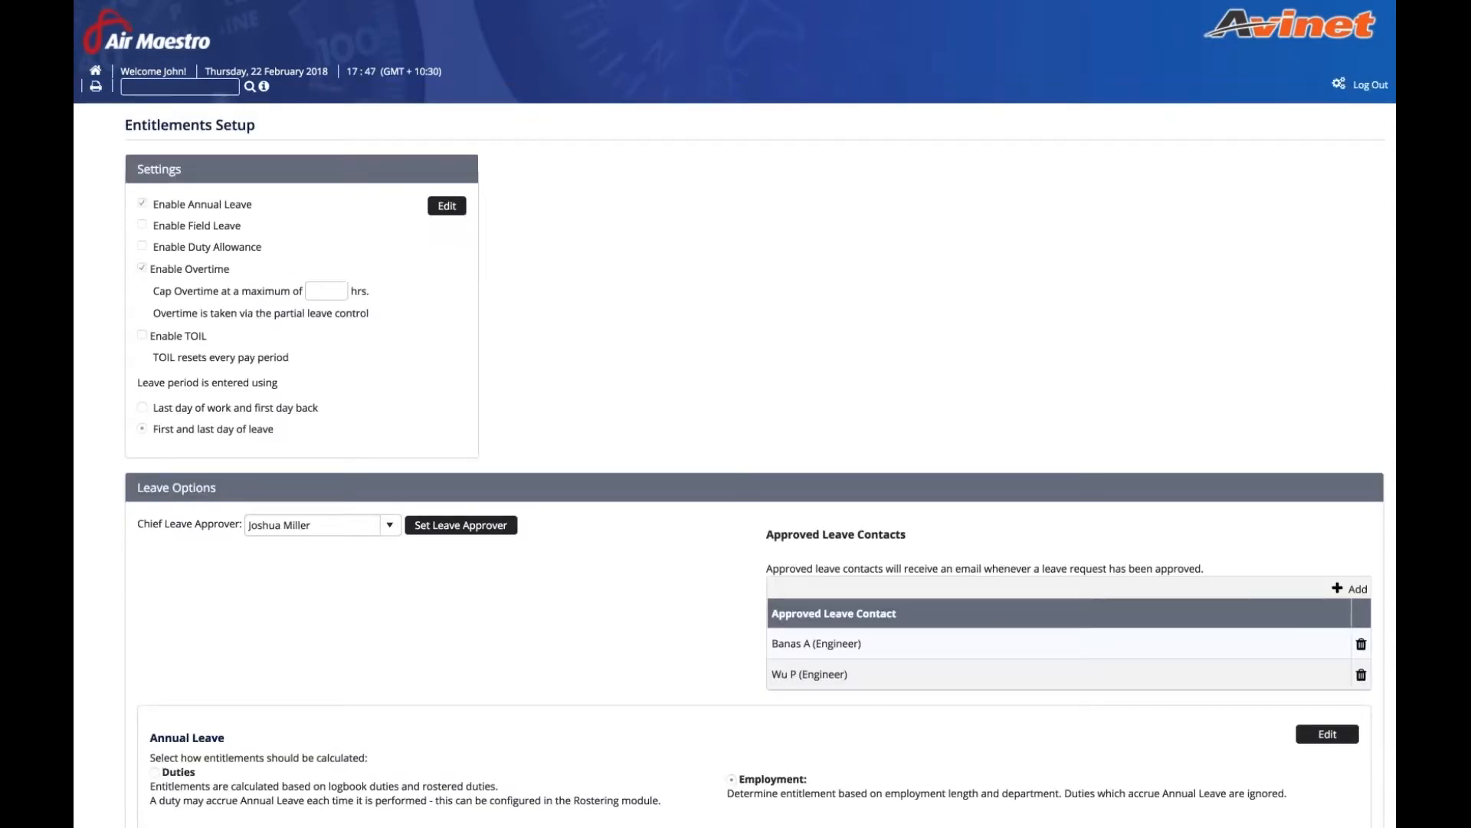
click(451, 191)
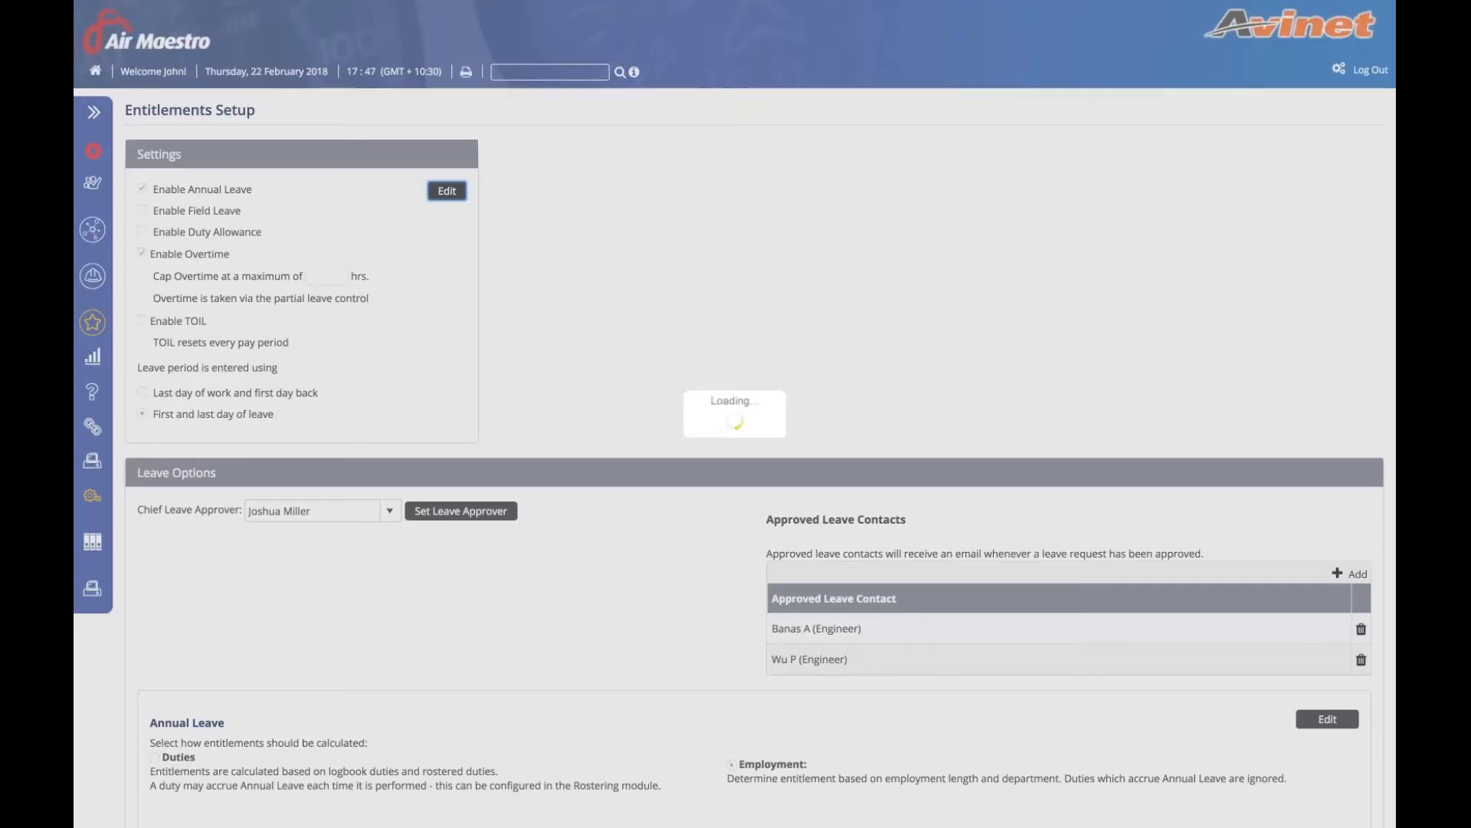
drag(142, 369, 276, 374)
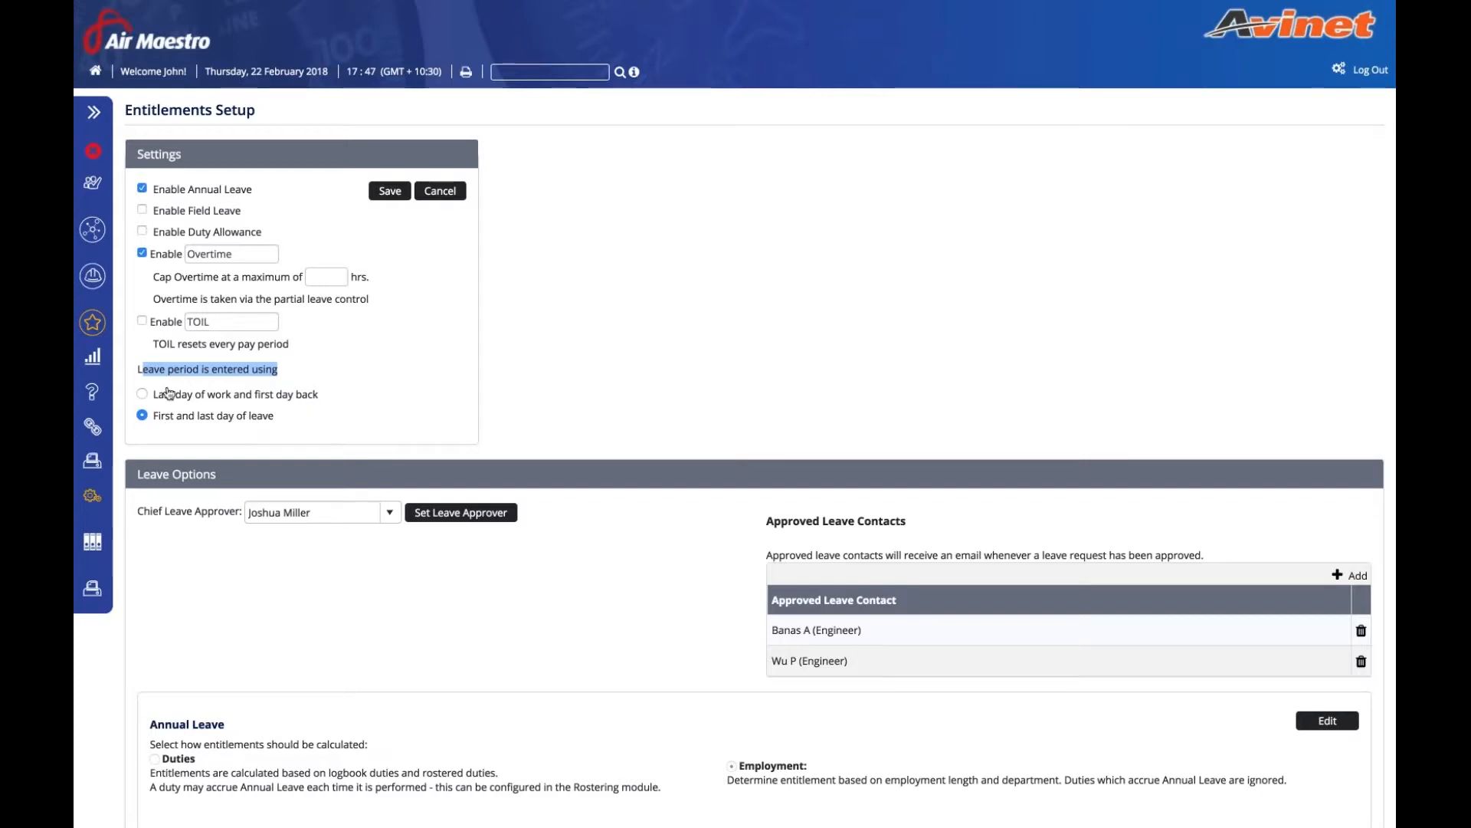
click(142, 393)
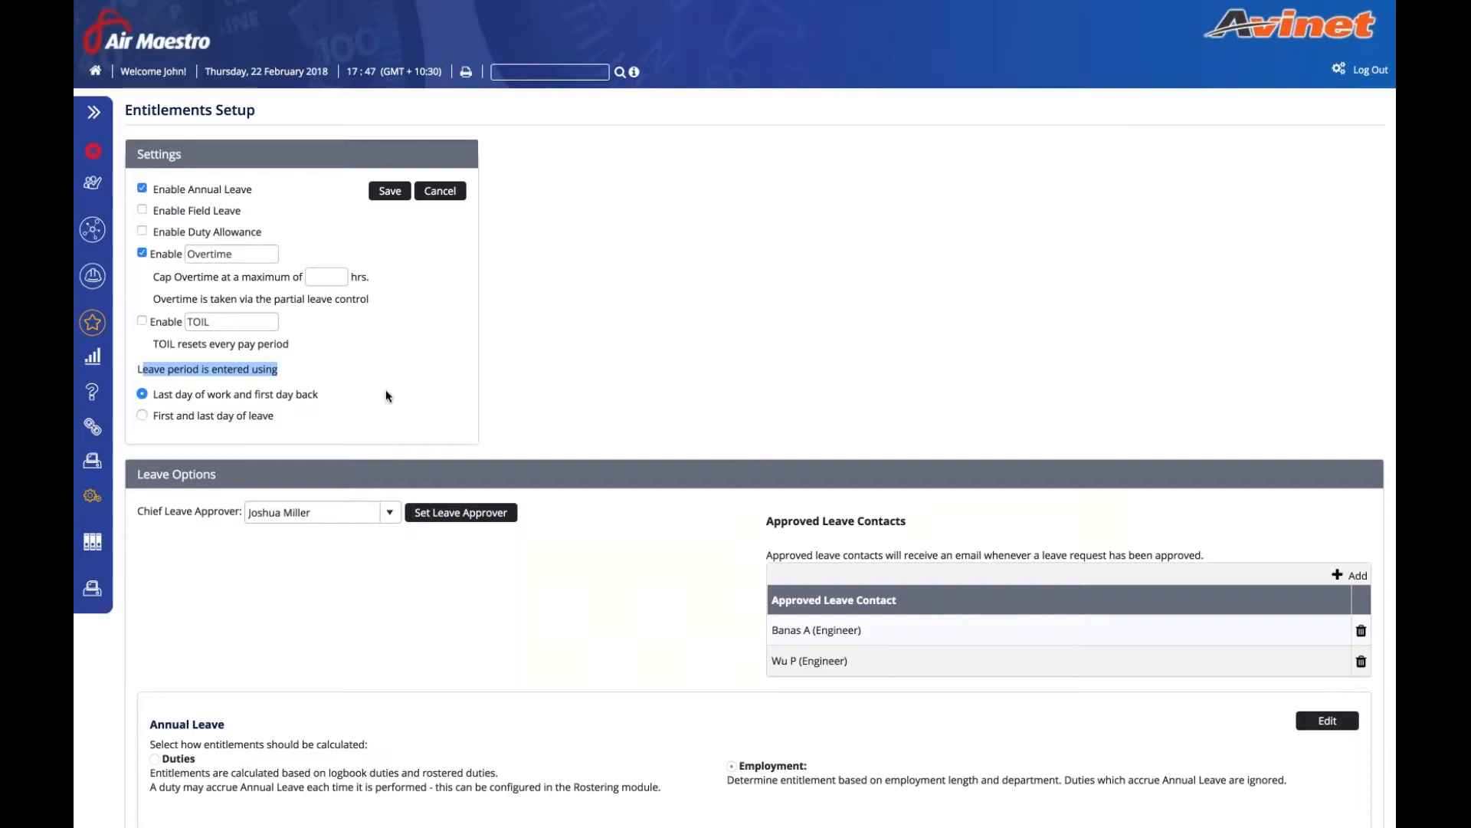
click(194, 418)
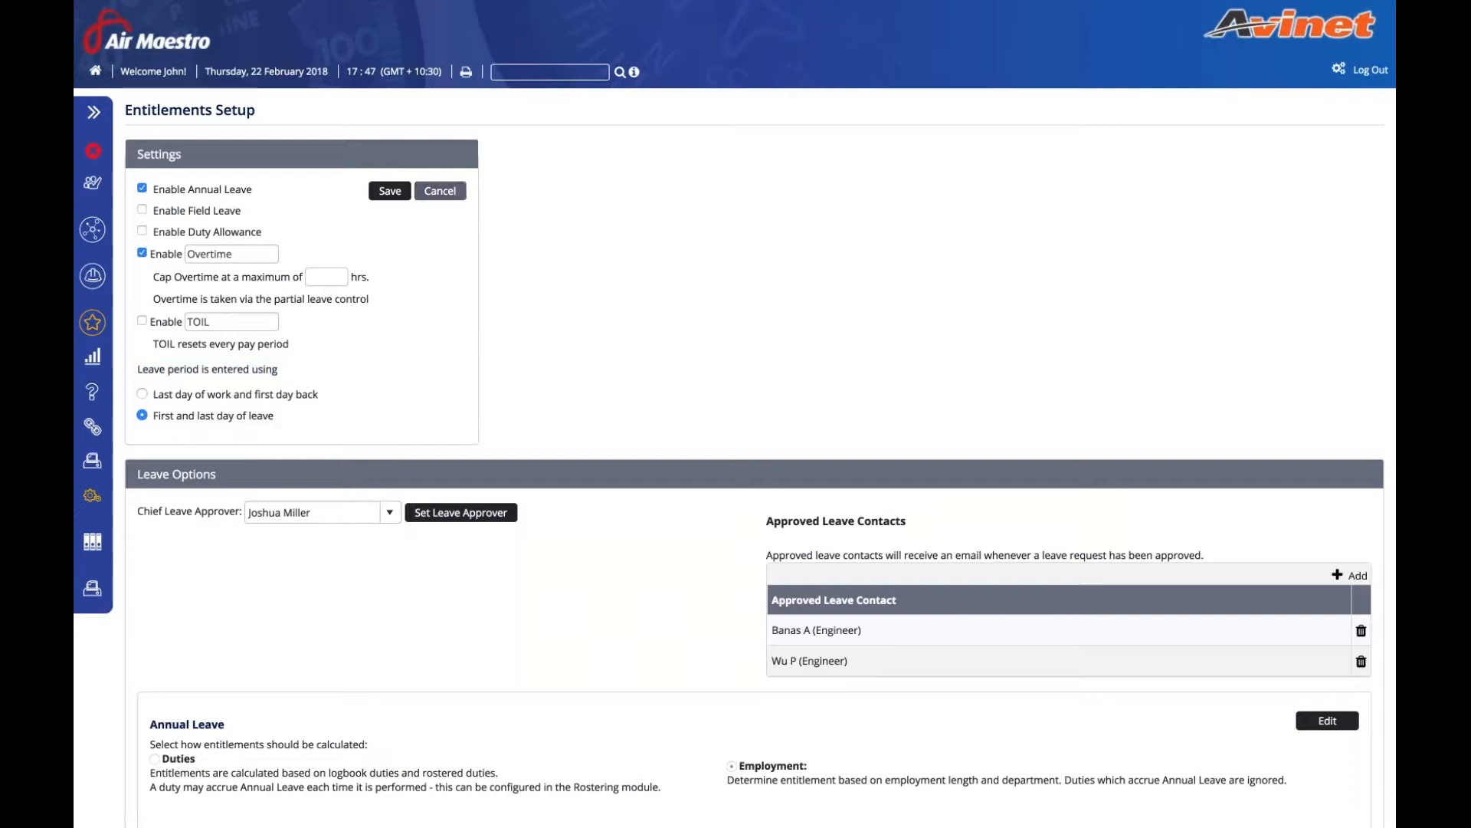
click(391, 191)
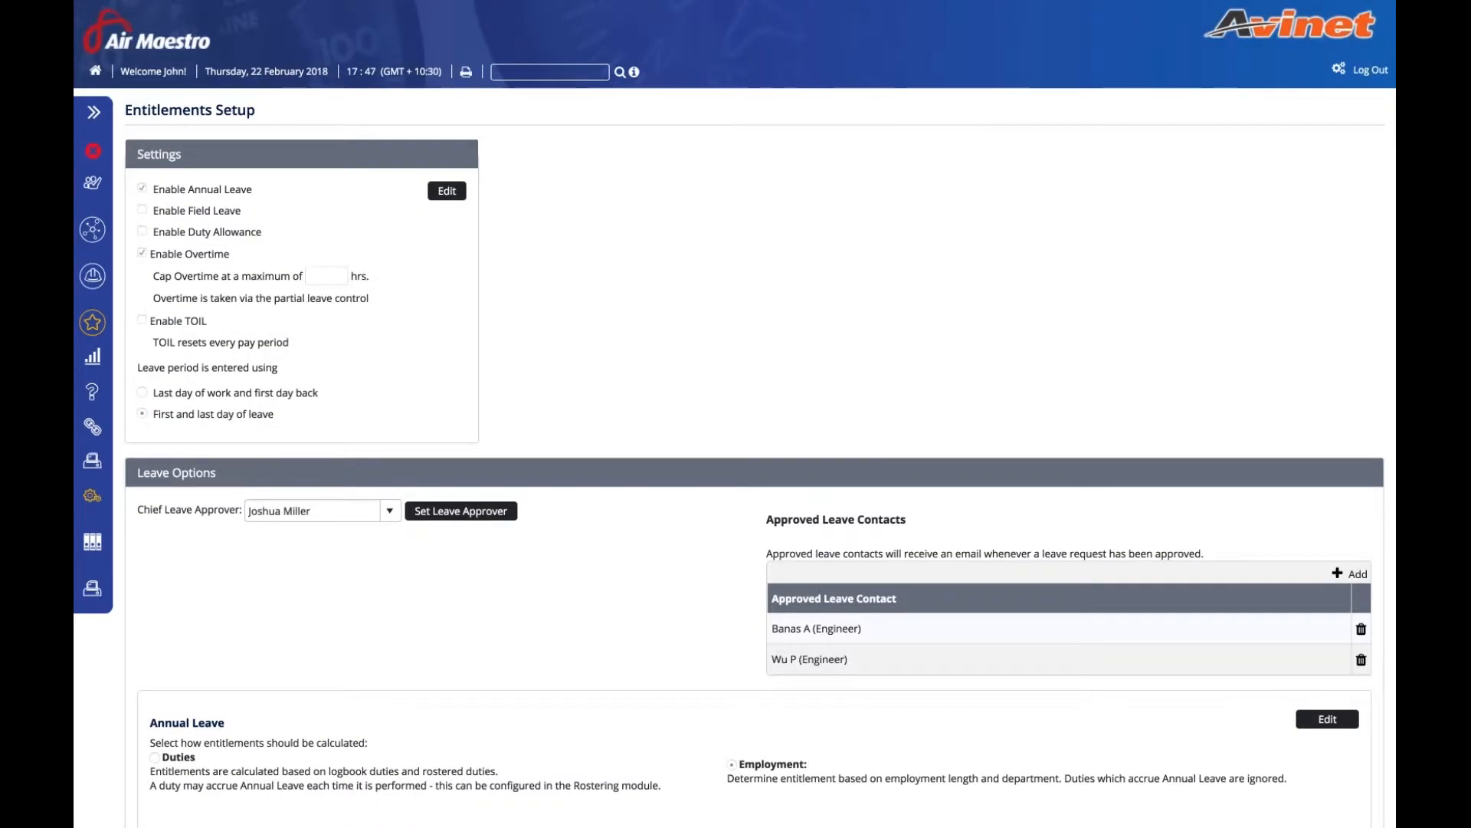
- Open my leave entitlements and start an Annual Leave request with April dates
click(100, 191)
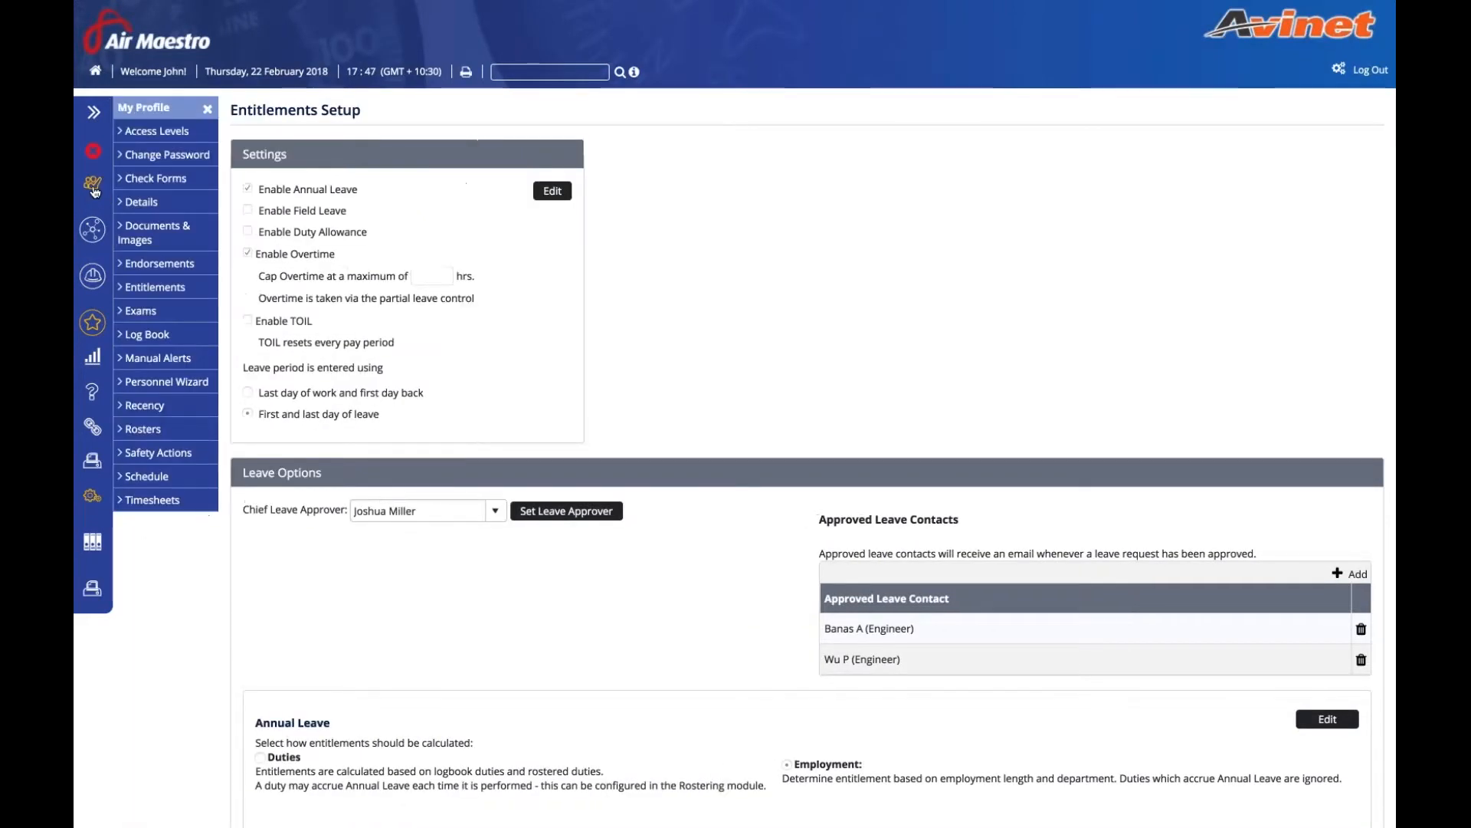
click(171, 290)
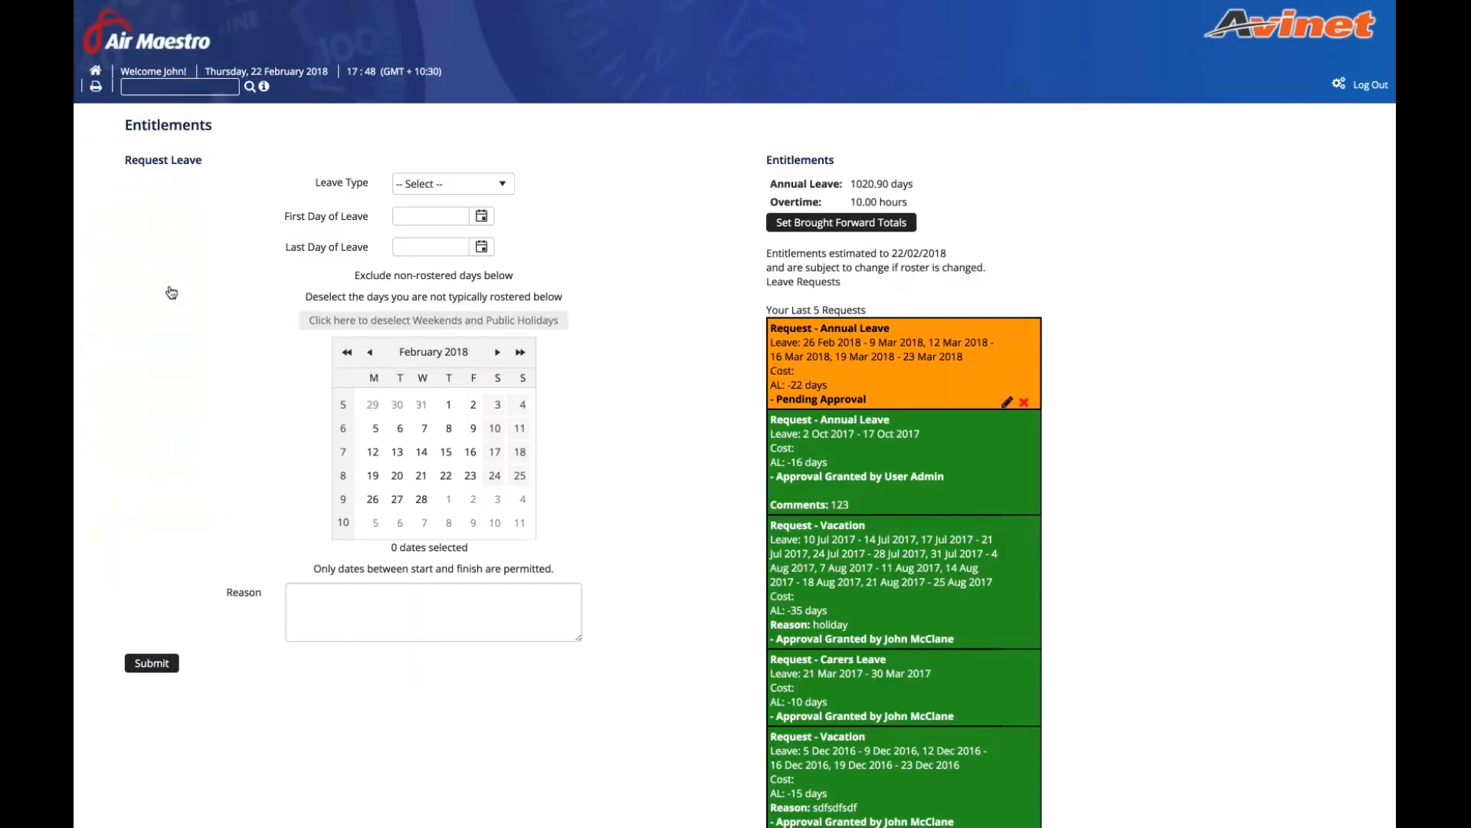
click(494, 176)
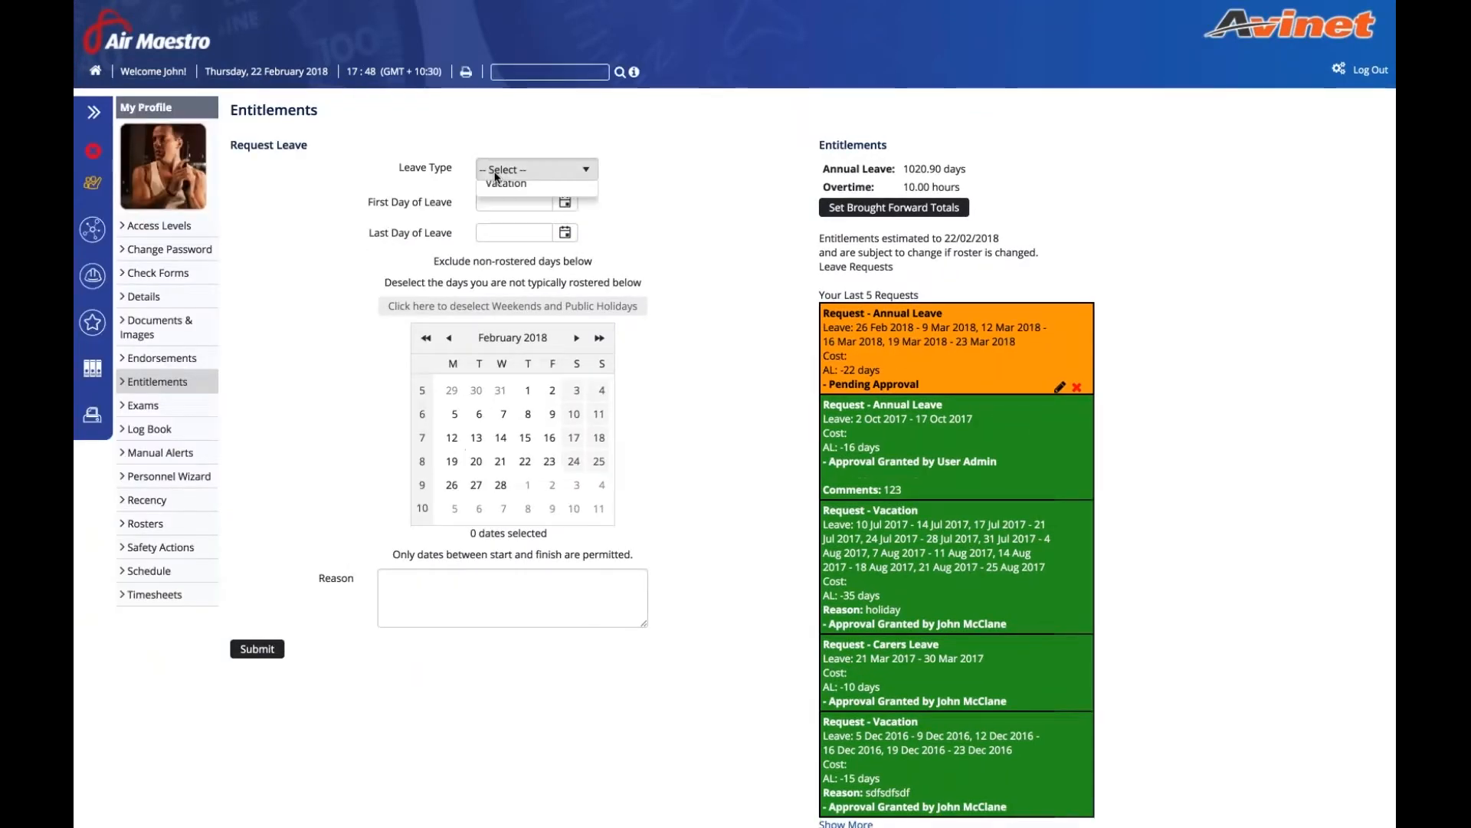
click(548, 205)
click(537, 227)
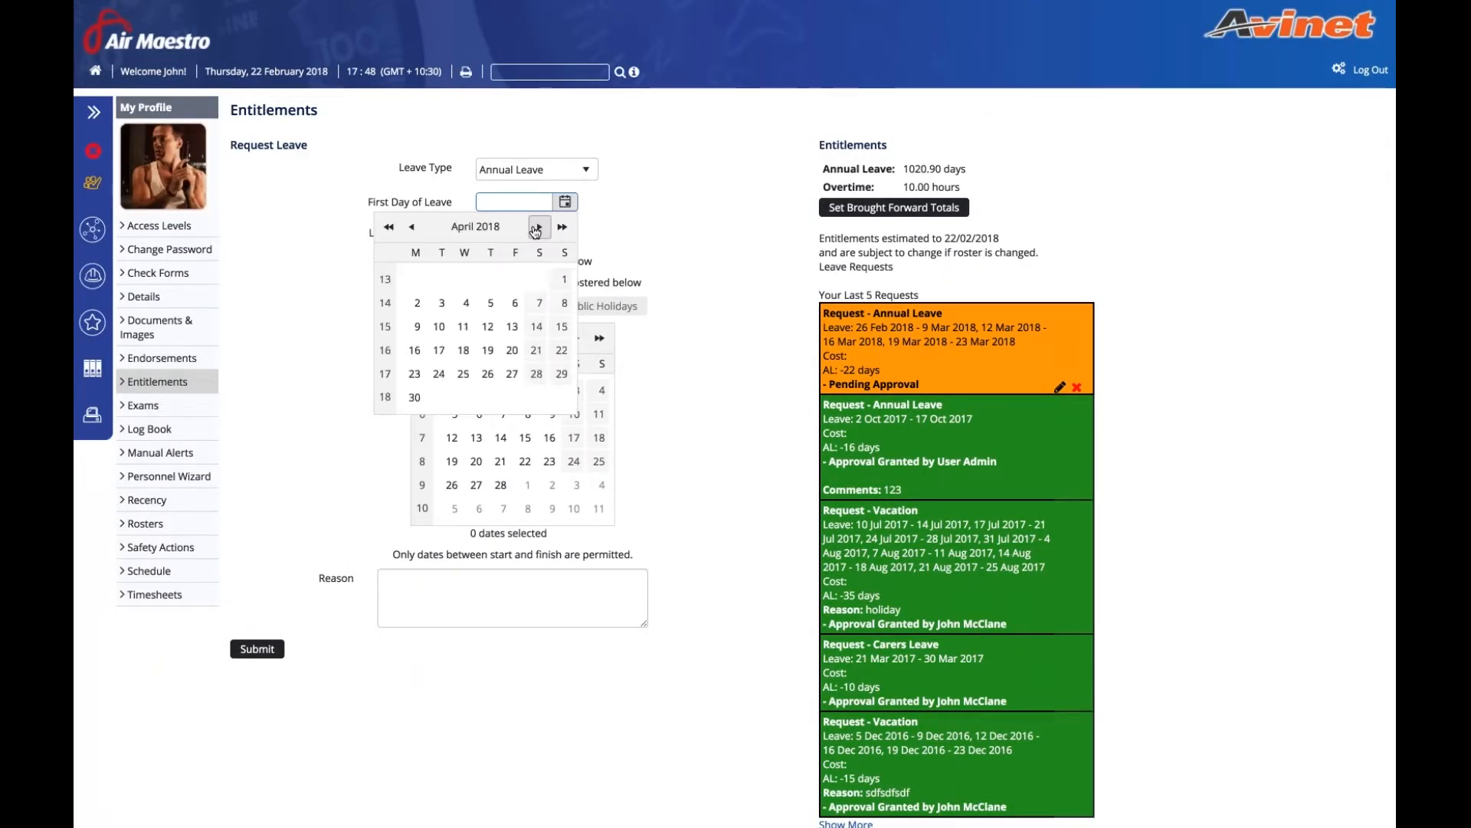
click(417, 303)
click(565, 232)
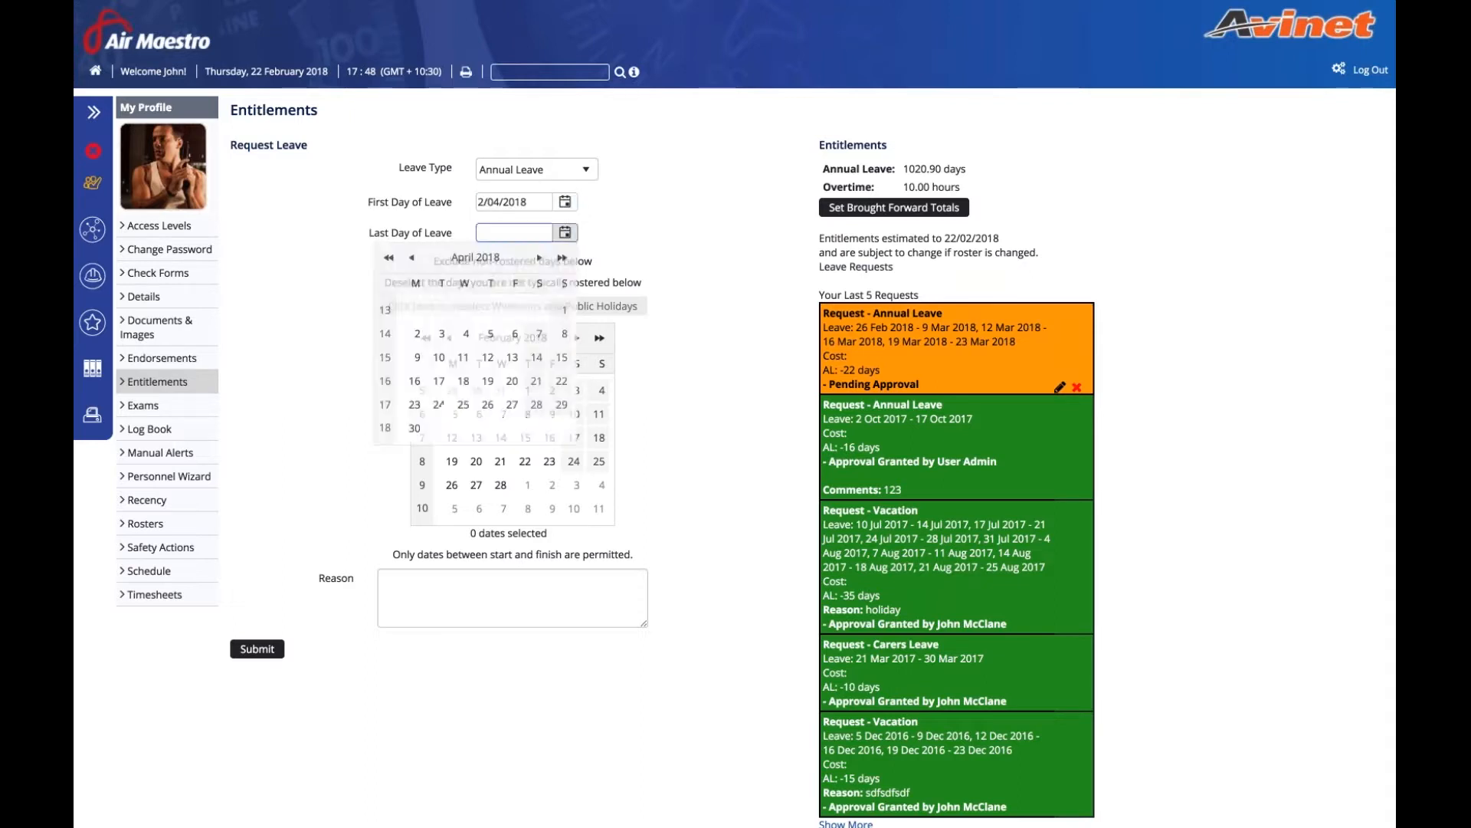
click(413, 428)
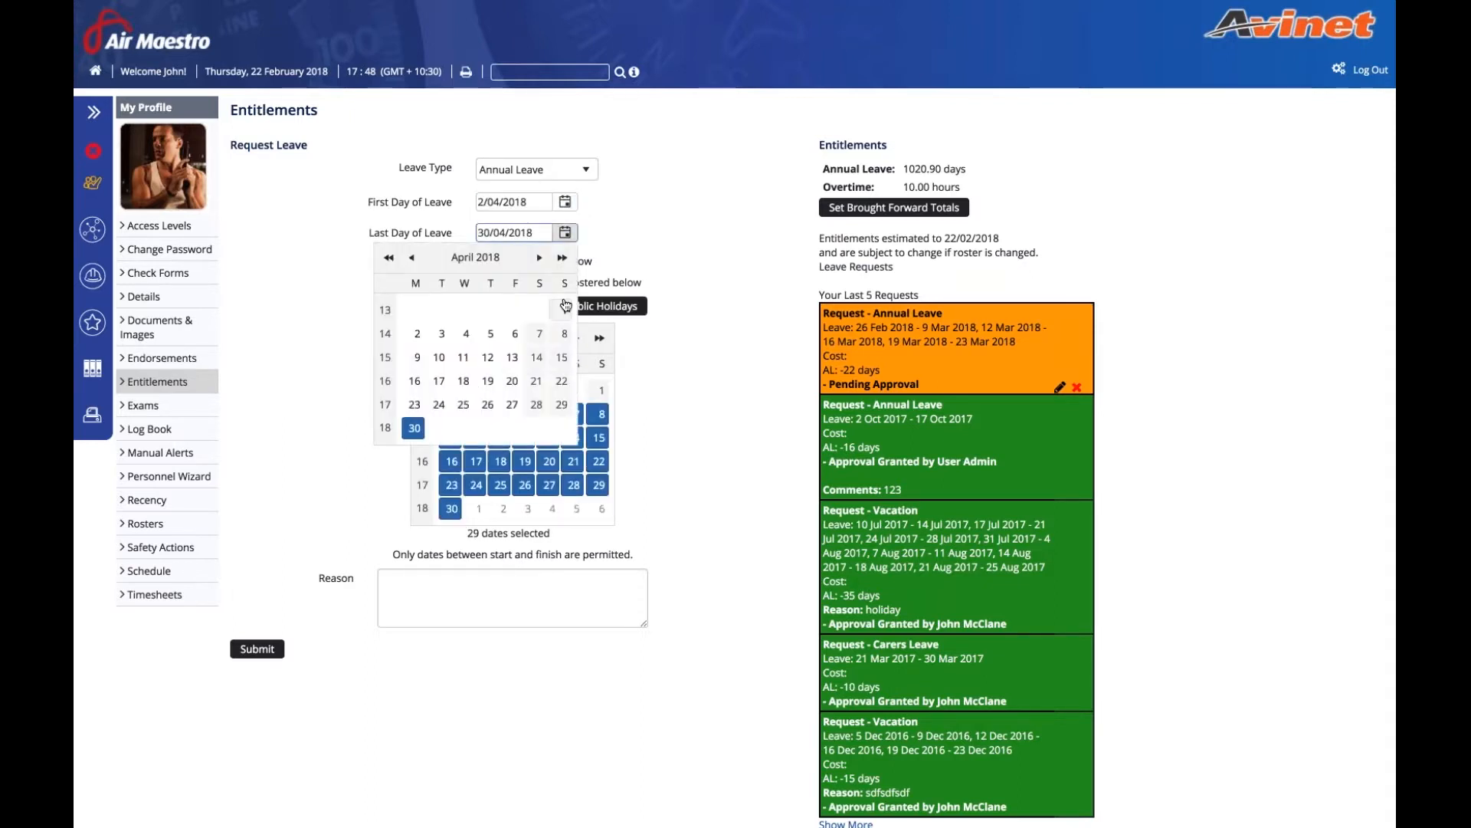
click(565, 309)
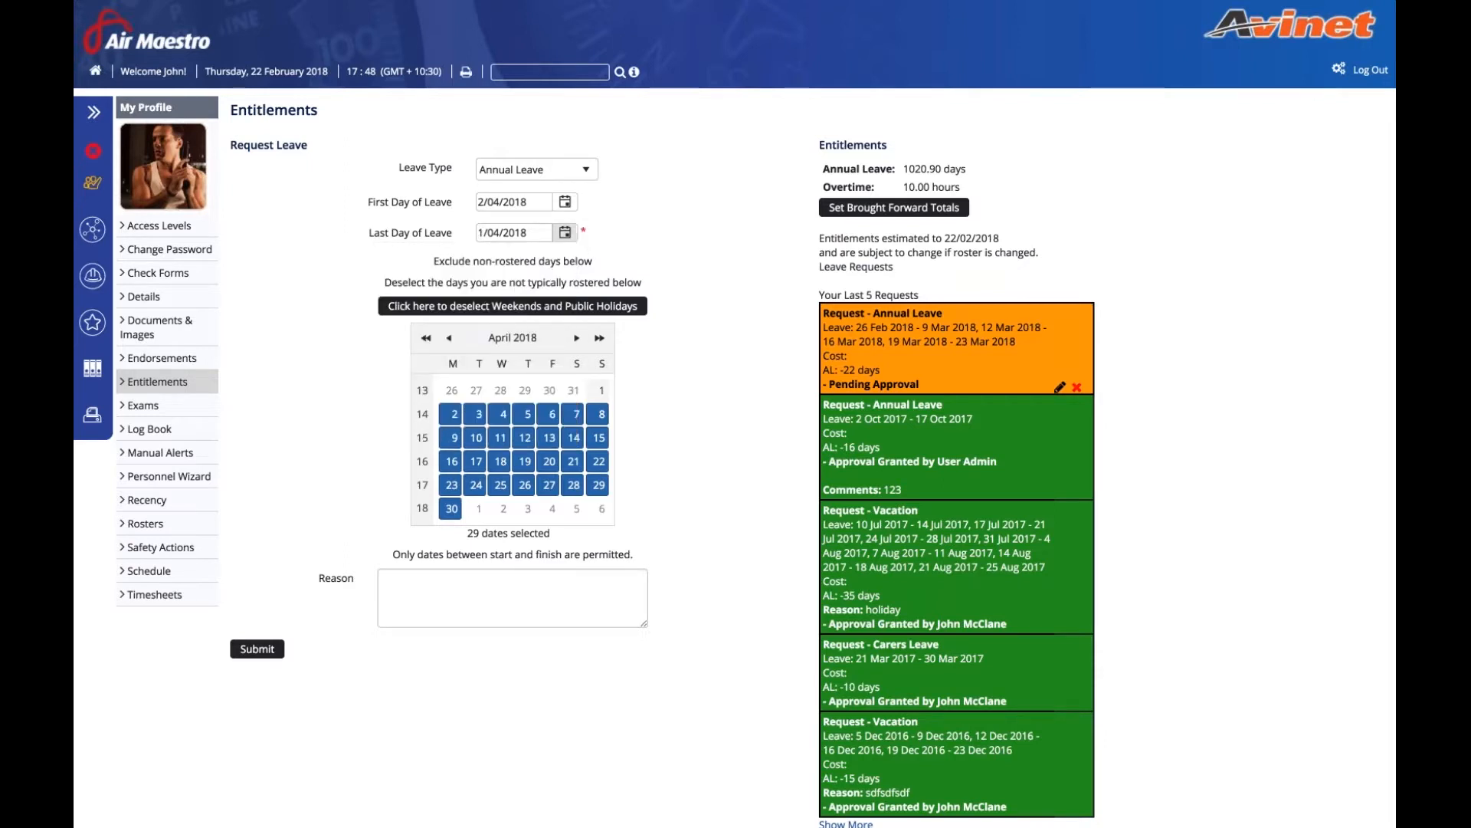
- Set the leave to 1–30 April, toggle the weekends/public holidays exclusion, and submit
click(565, 201)
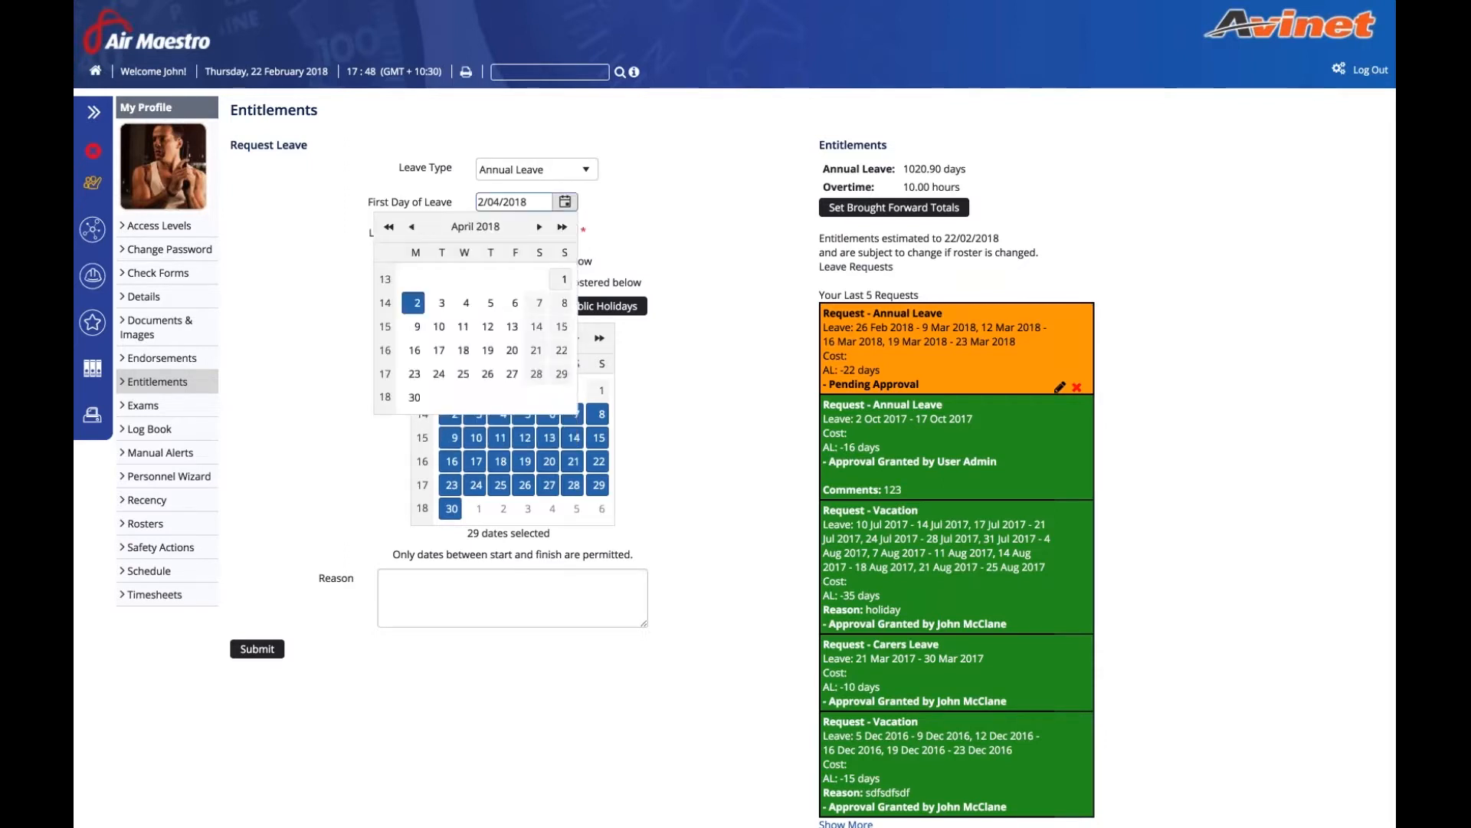
click(563, 275)
click(565, 232)
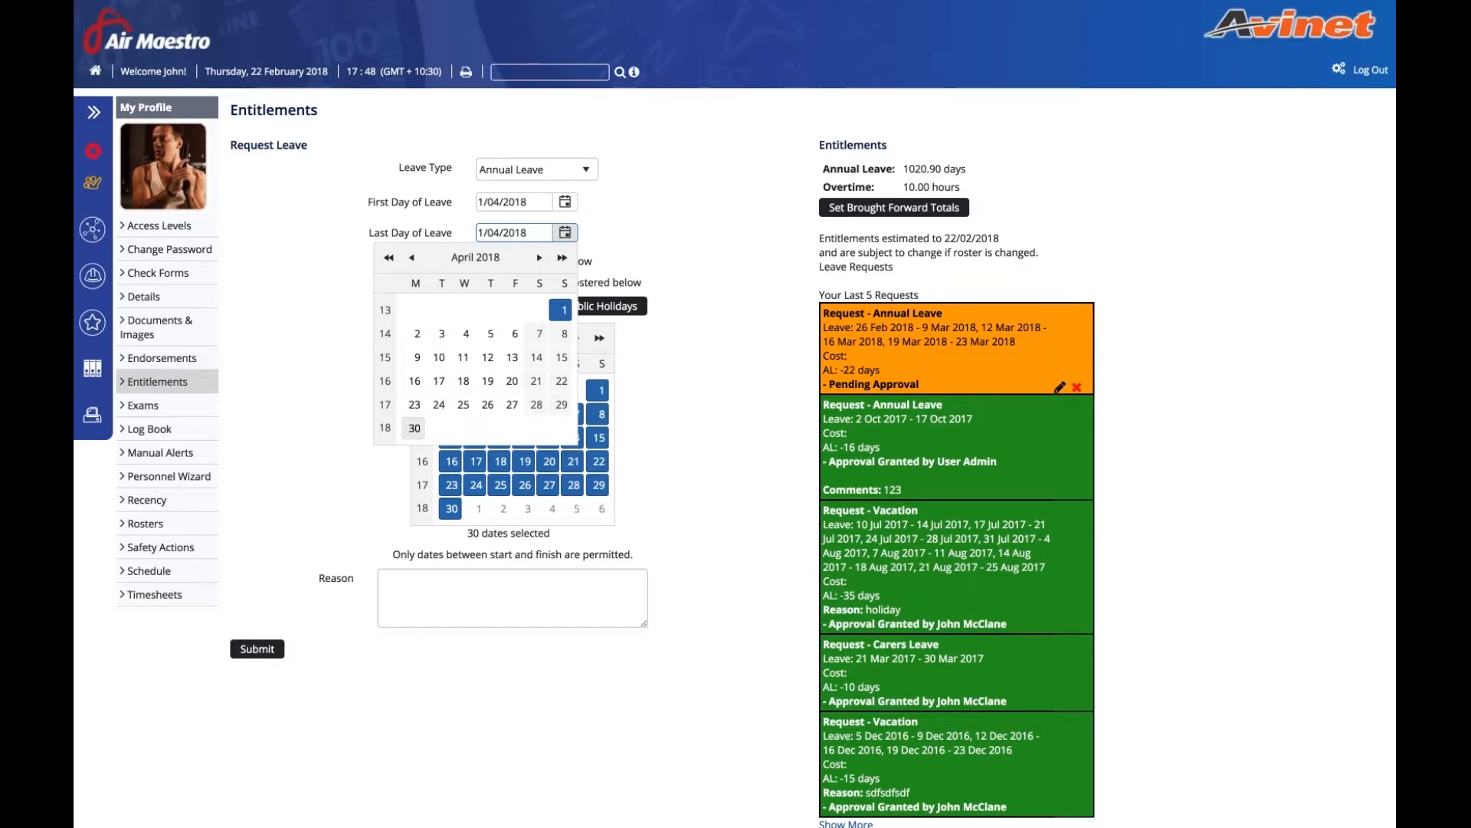
click(410, 432)
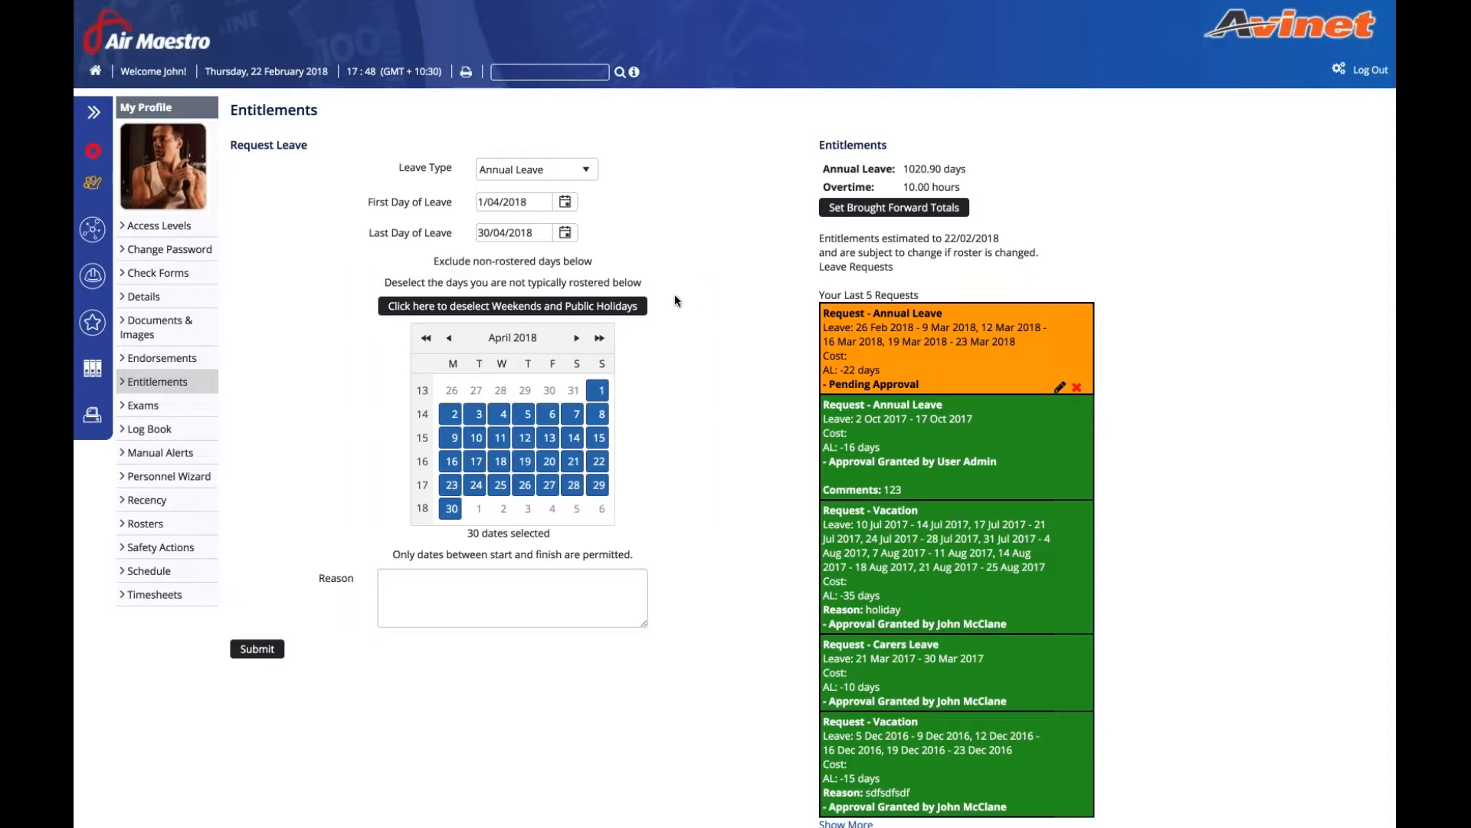
click(635, 306)
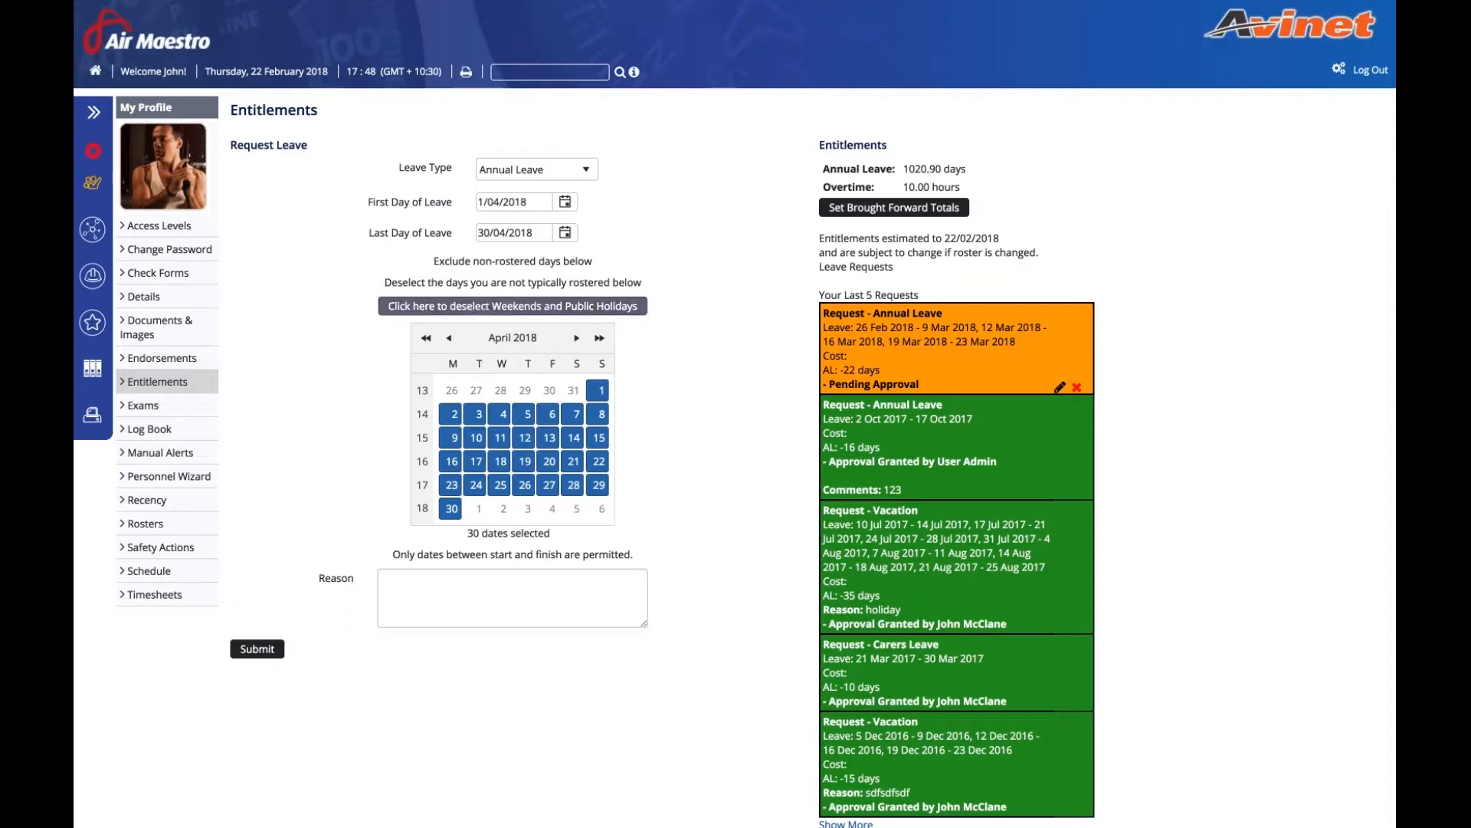
click(405, 307)
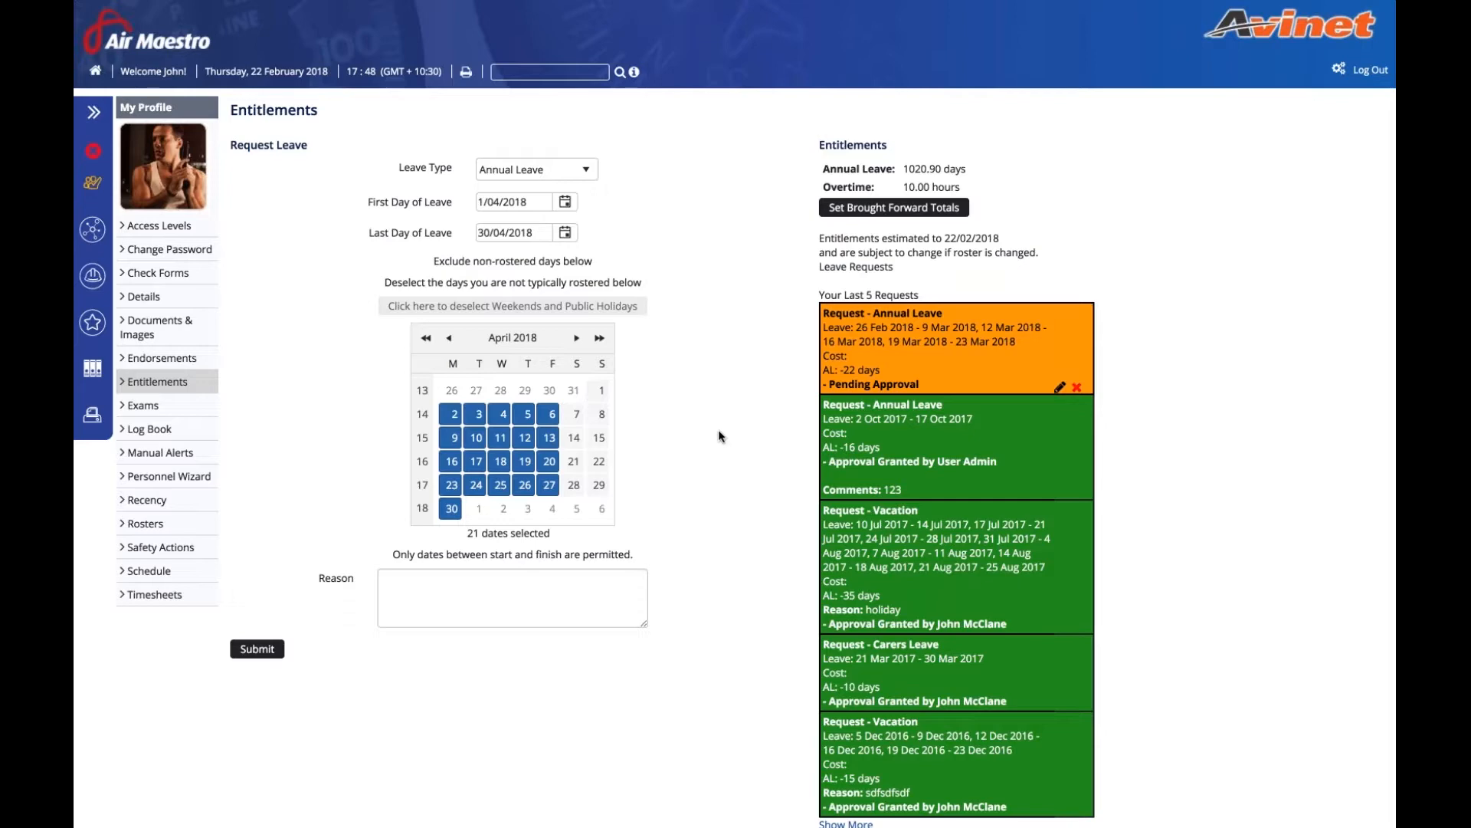
click(257, 648)
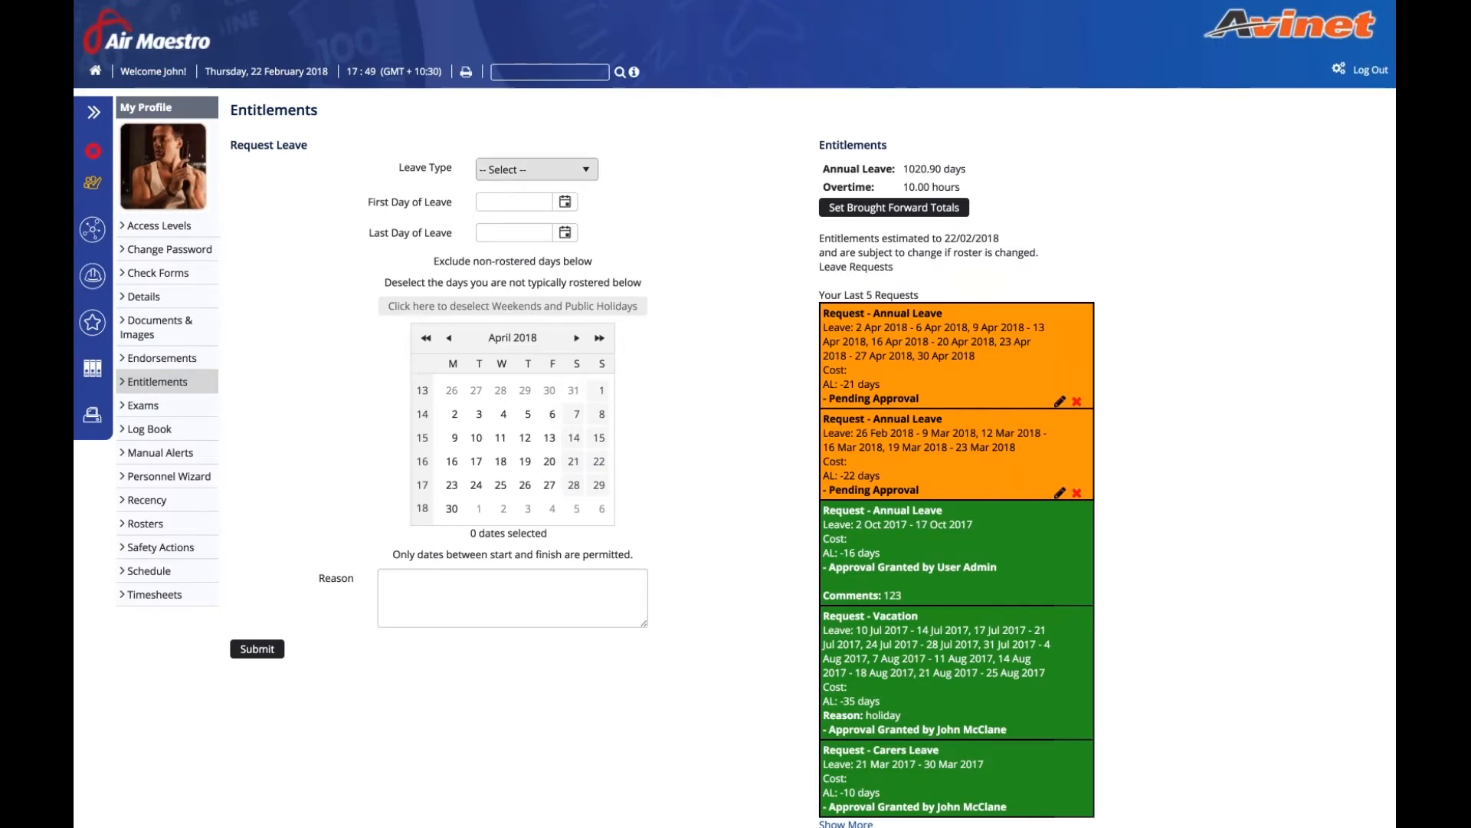
- Dismiss the Leave Type list without choosing and go to the Setup area
click(540, 169)
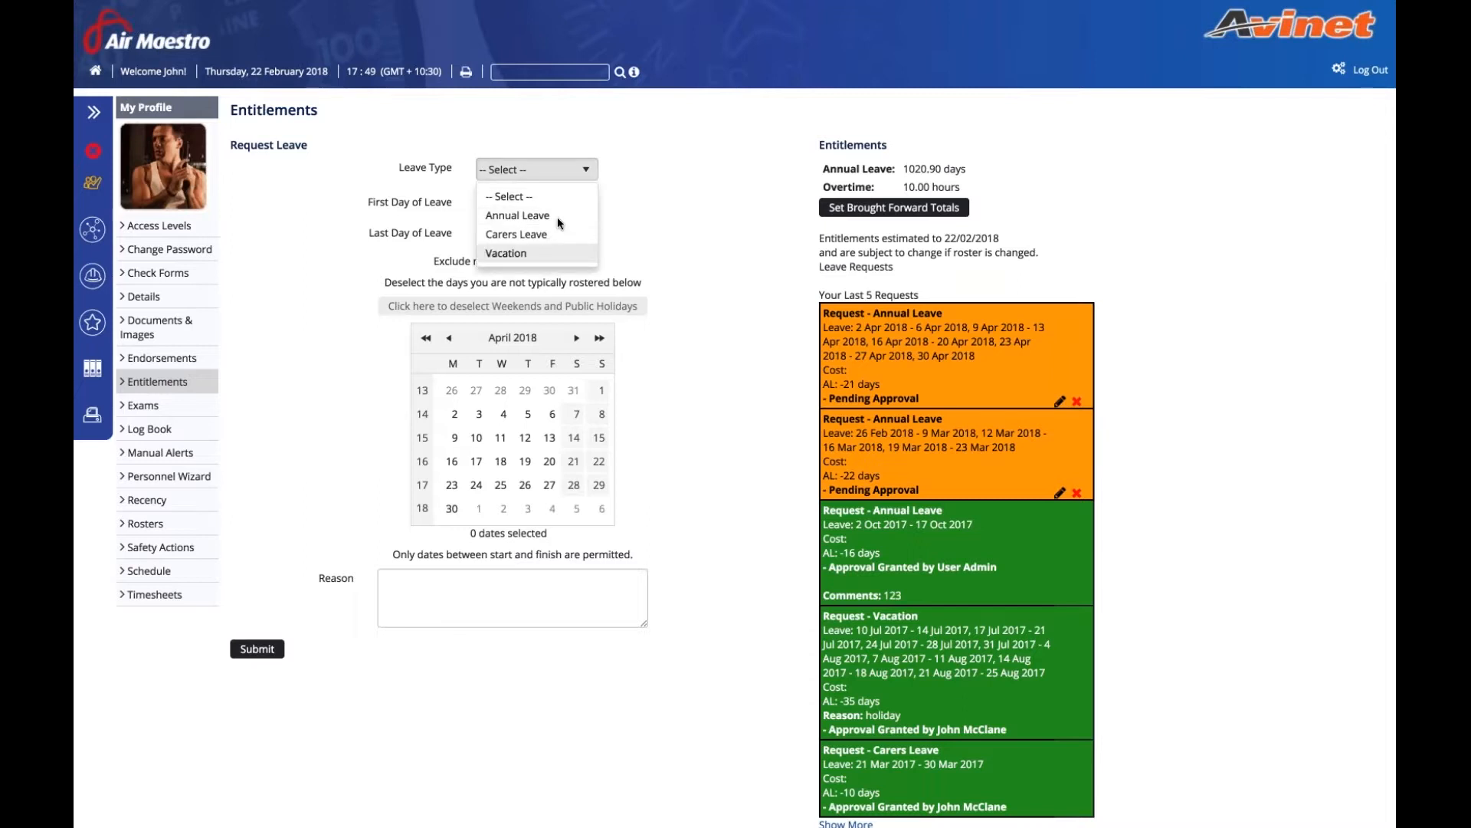
click(664, 227)
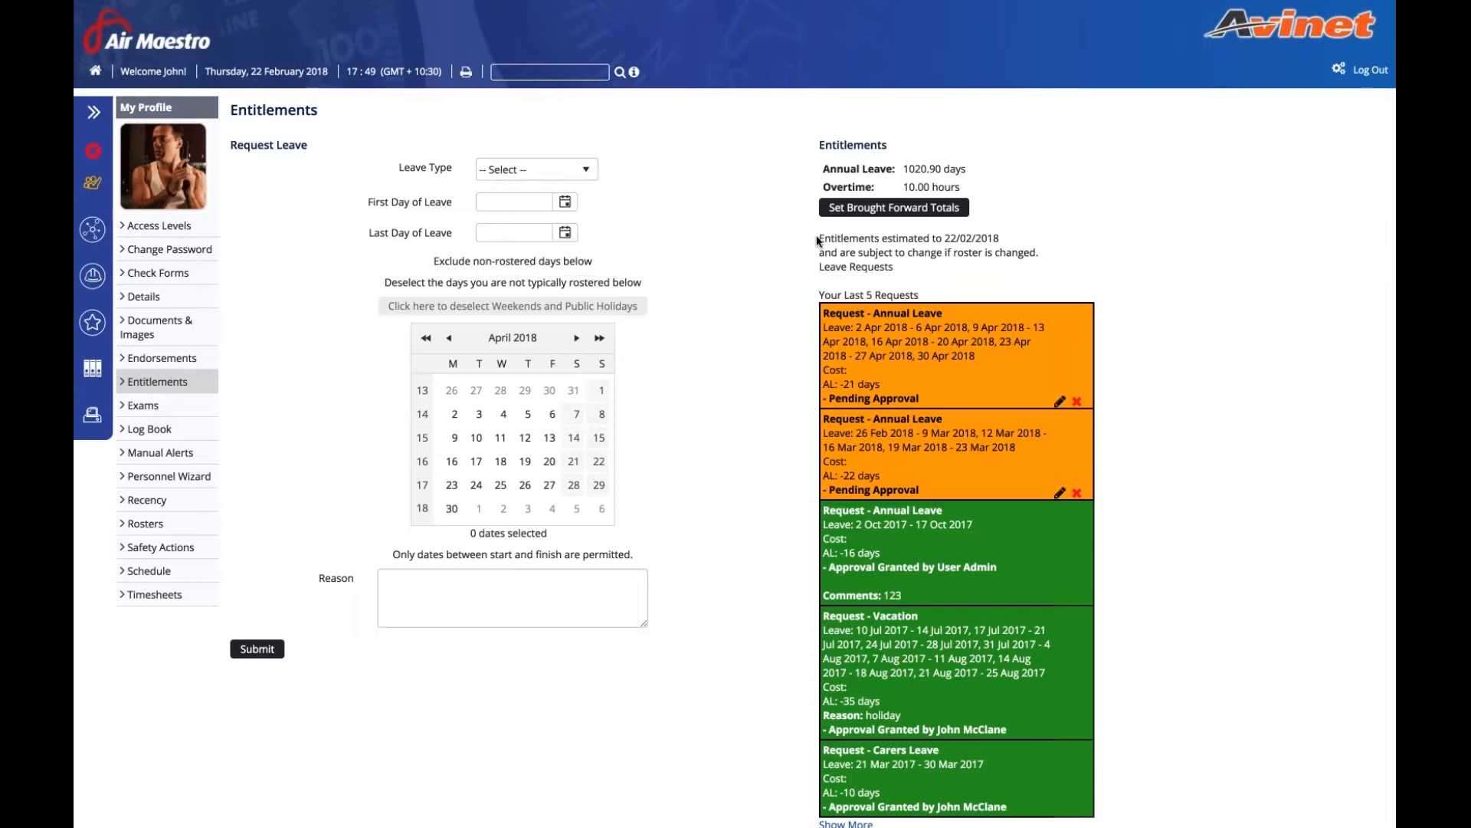
click(1338, 70)
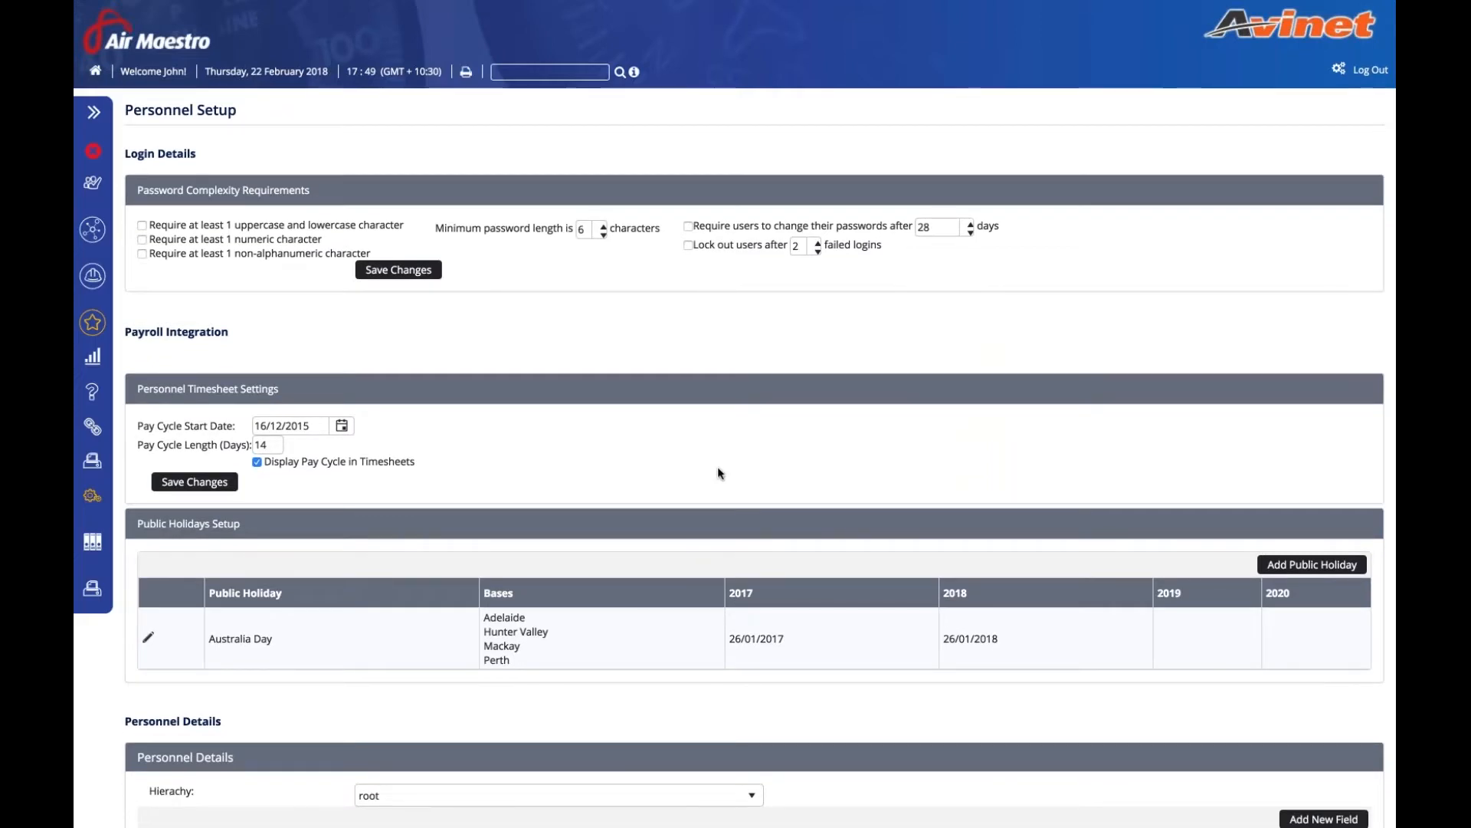
- Review Public Holidays Setup, including the Australia Day bases, and the Personnel Details fields
scroll(138, 317, down, 3)
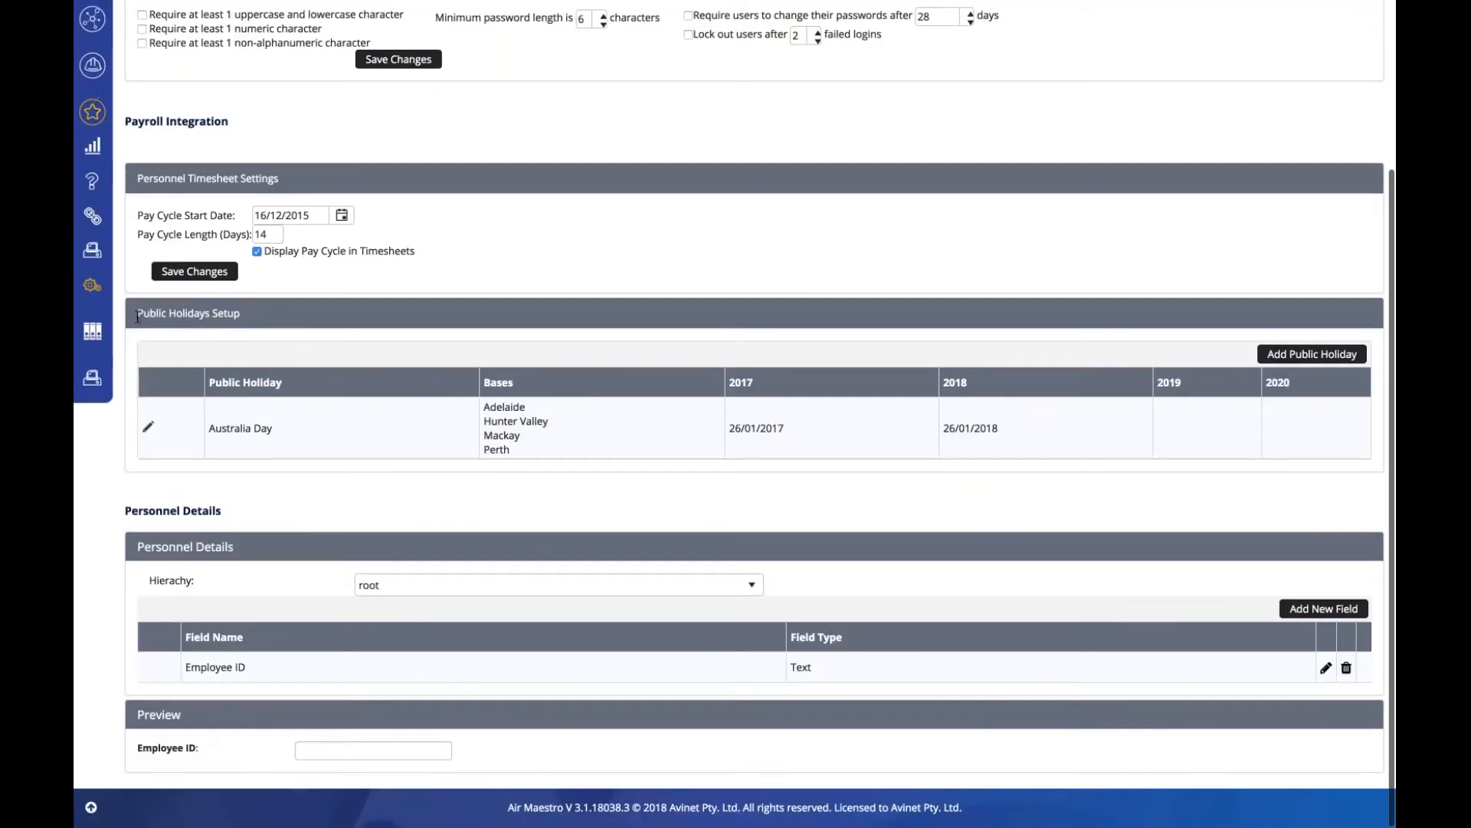
drag(137, 317, 241, 317)
click(398, 317)
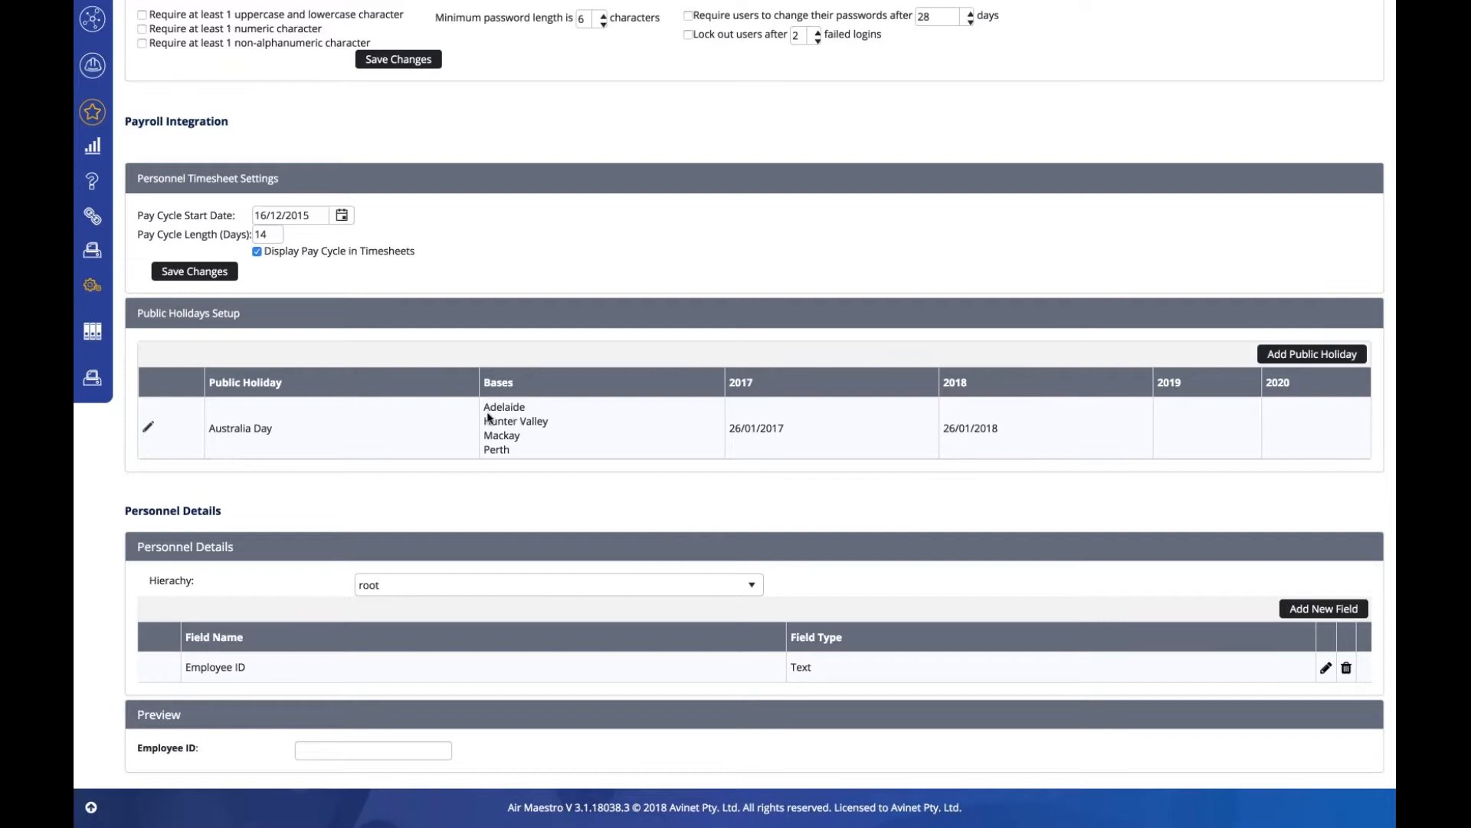
drag(490, 408, 519, 469)
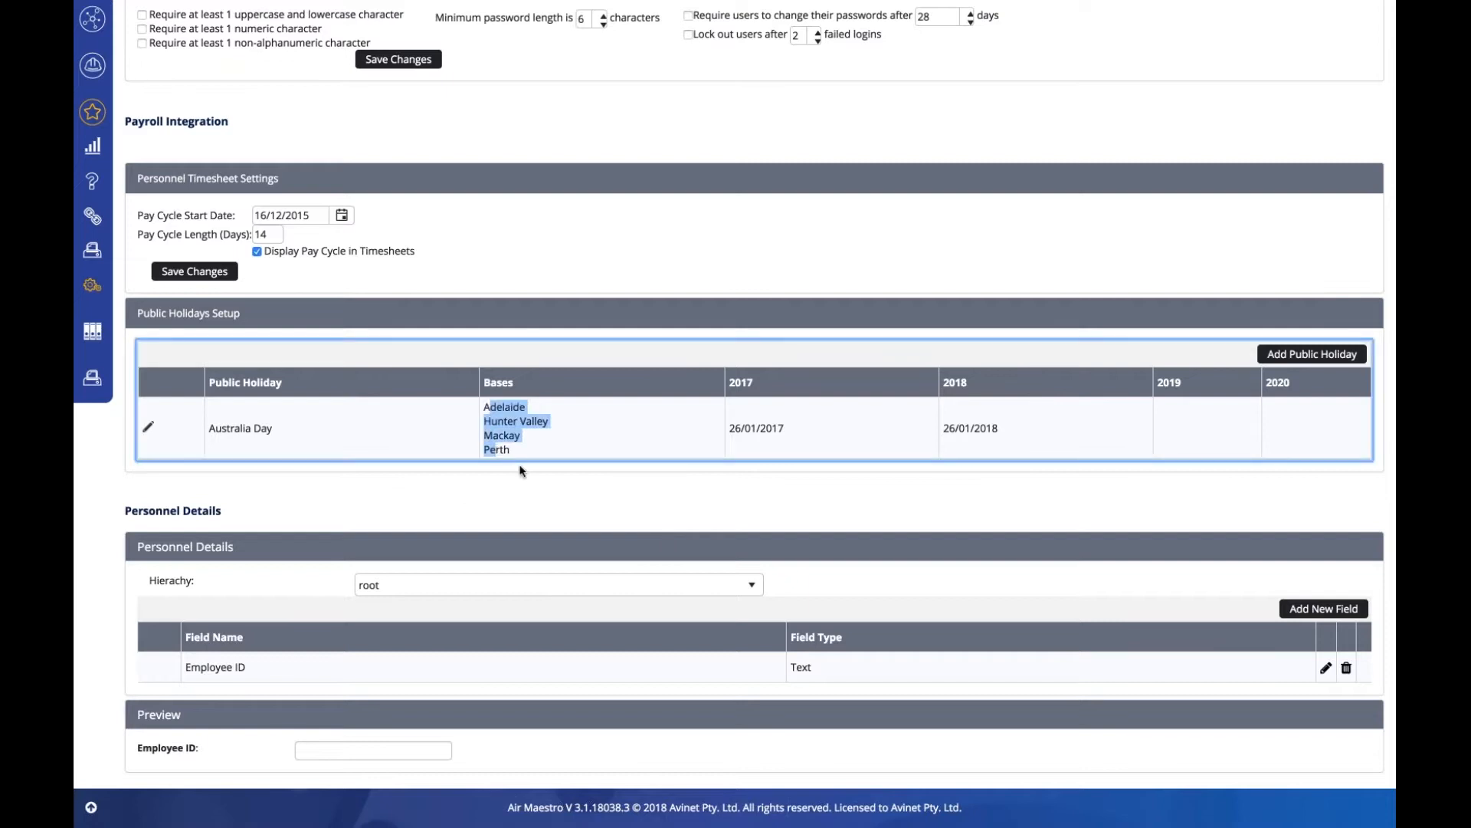
click(534, 476)
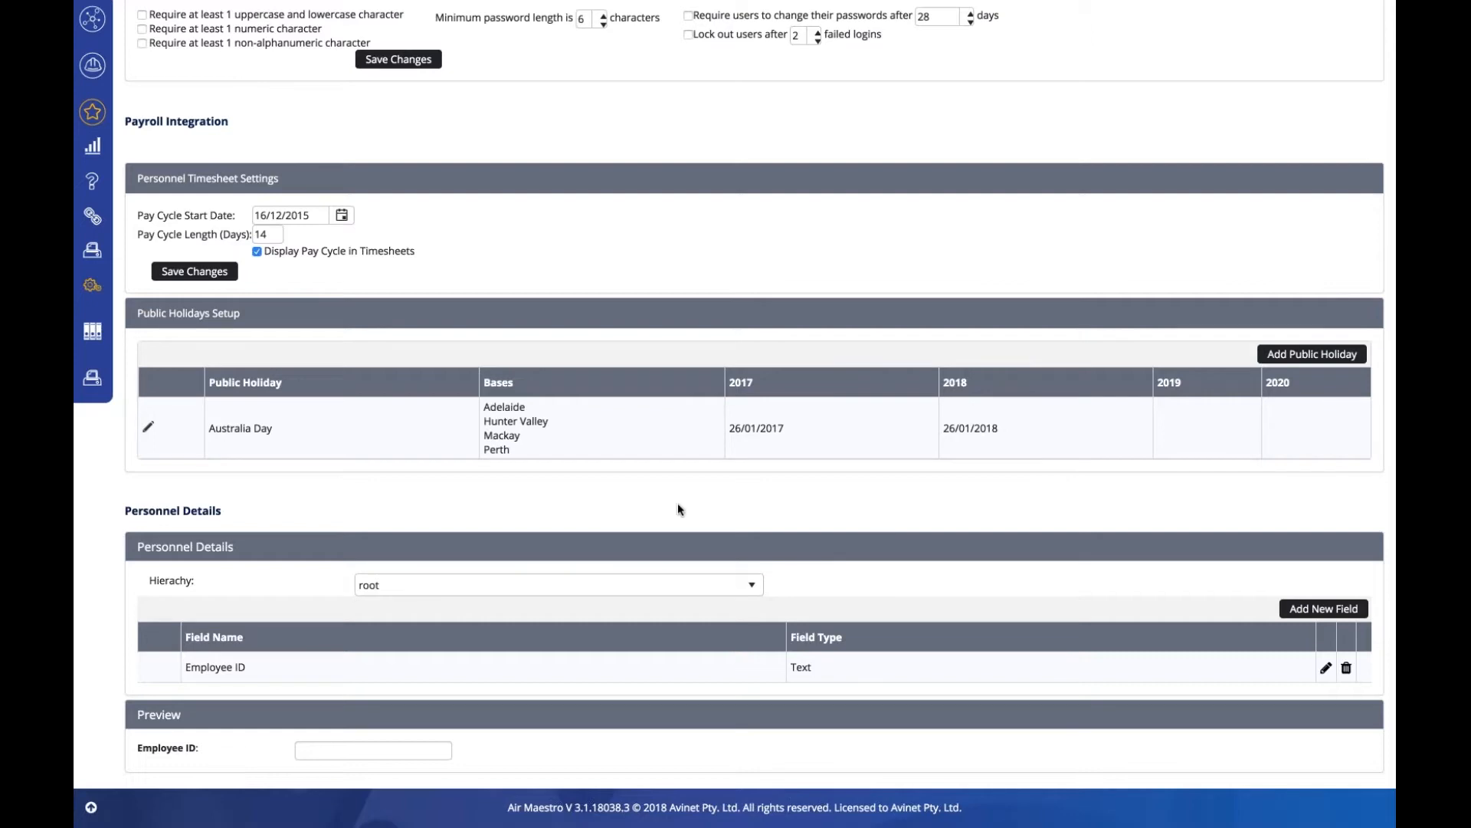
scroll(677, 509, up, 3)
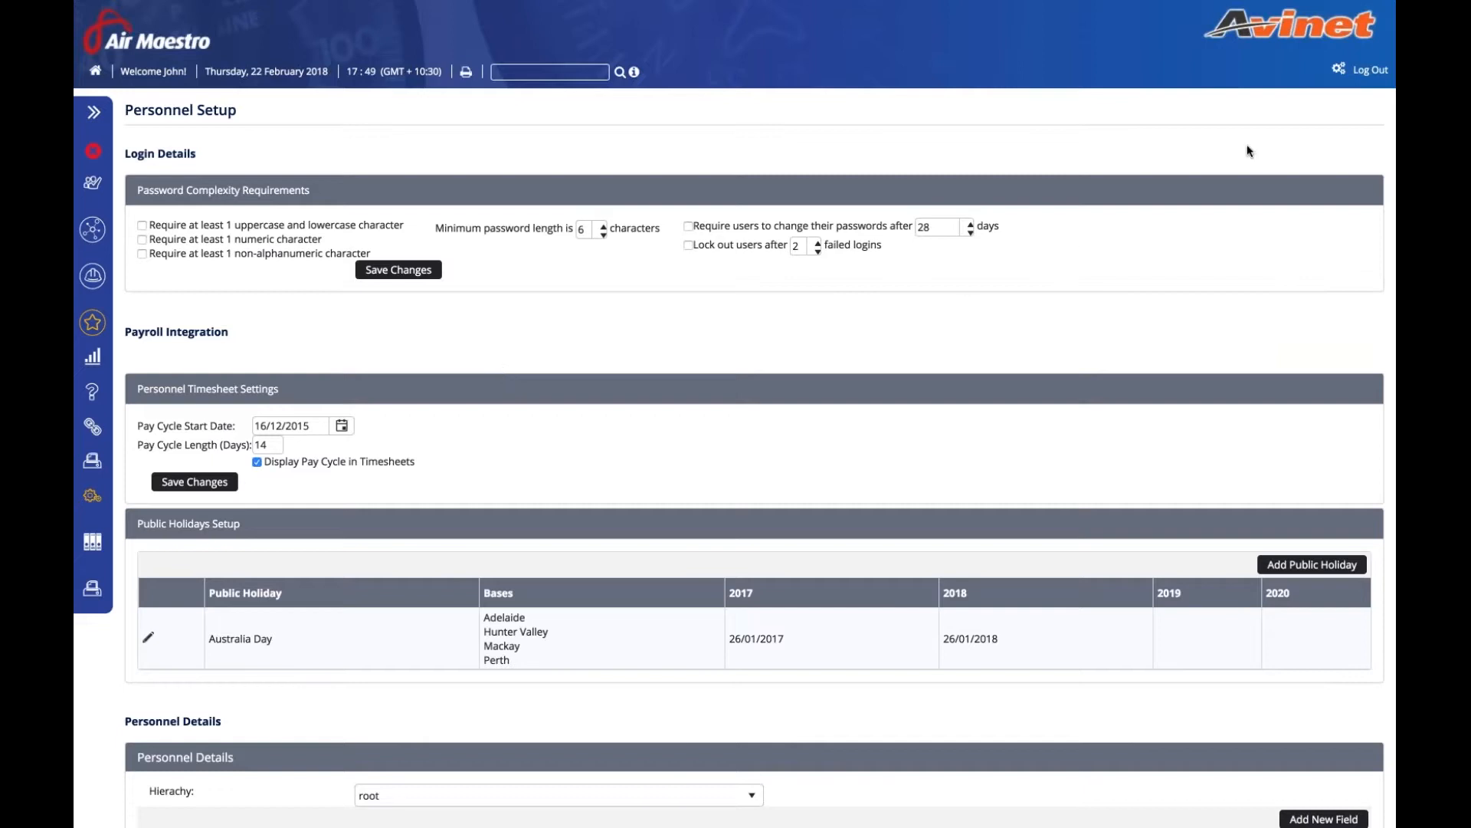
- Open the Company Recency Items list in Recency Setup
click(1339, 69)
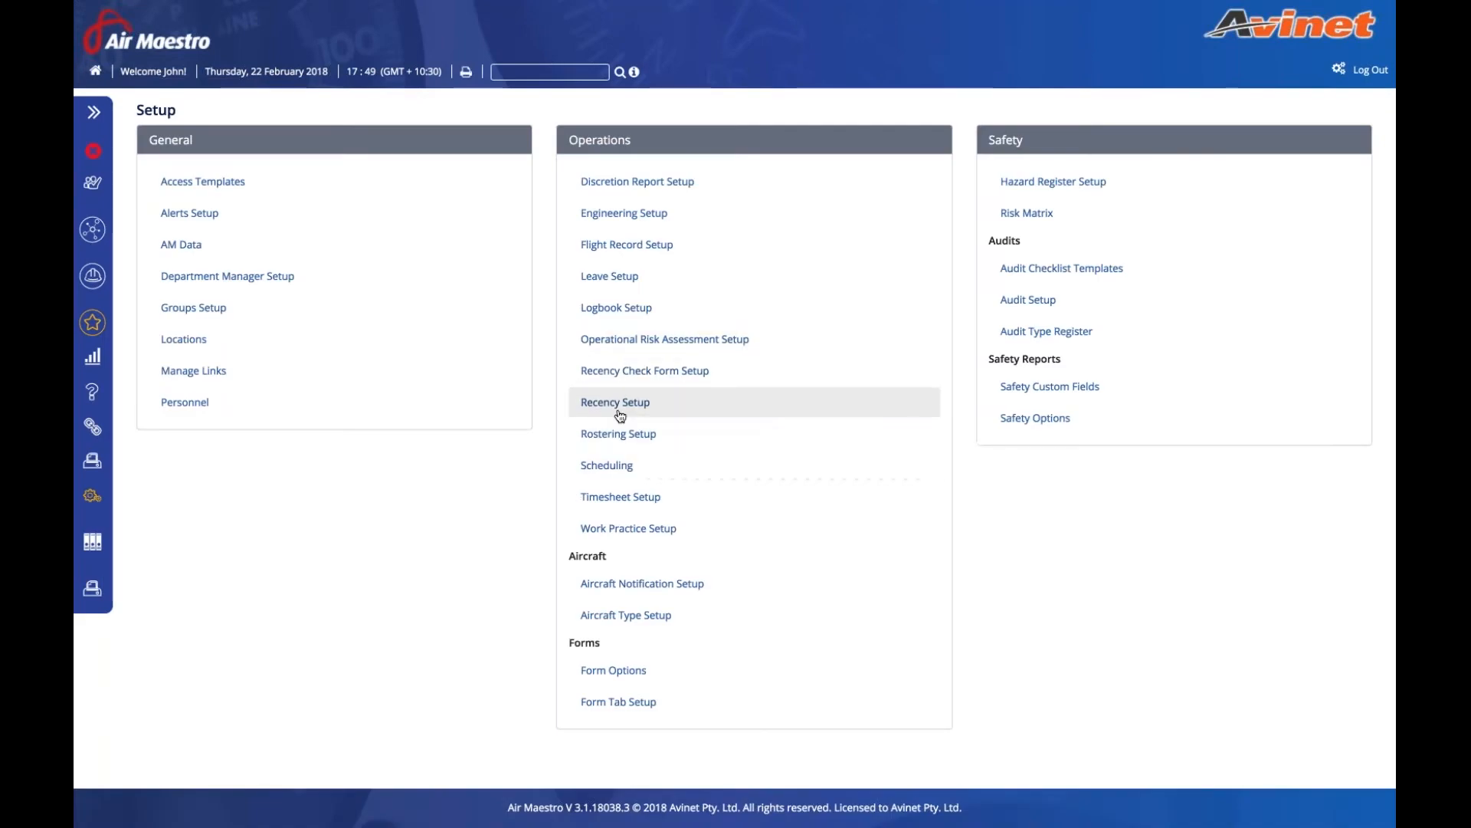
click(620, 415)
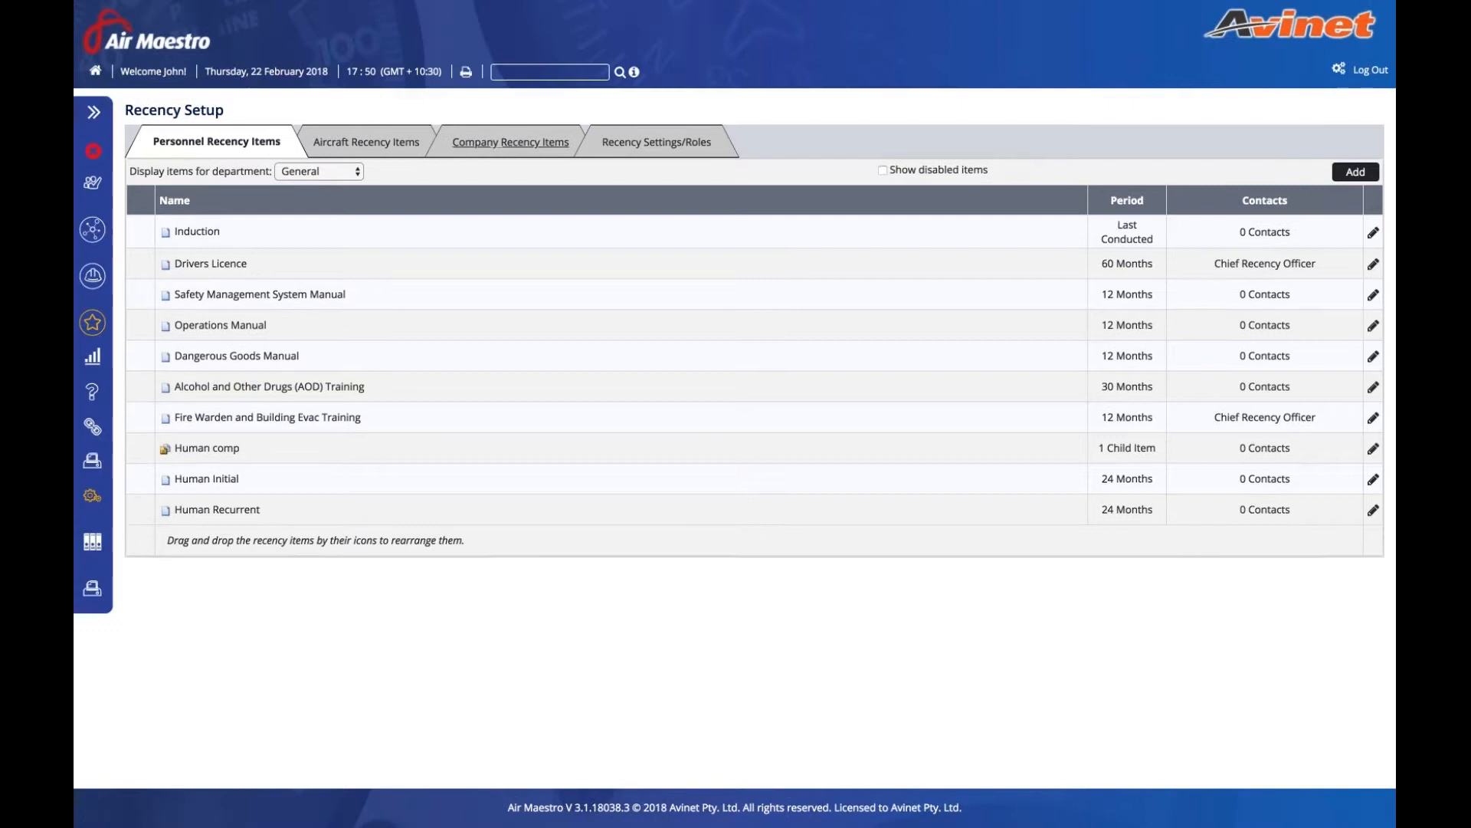
click(511, 141)
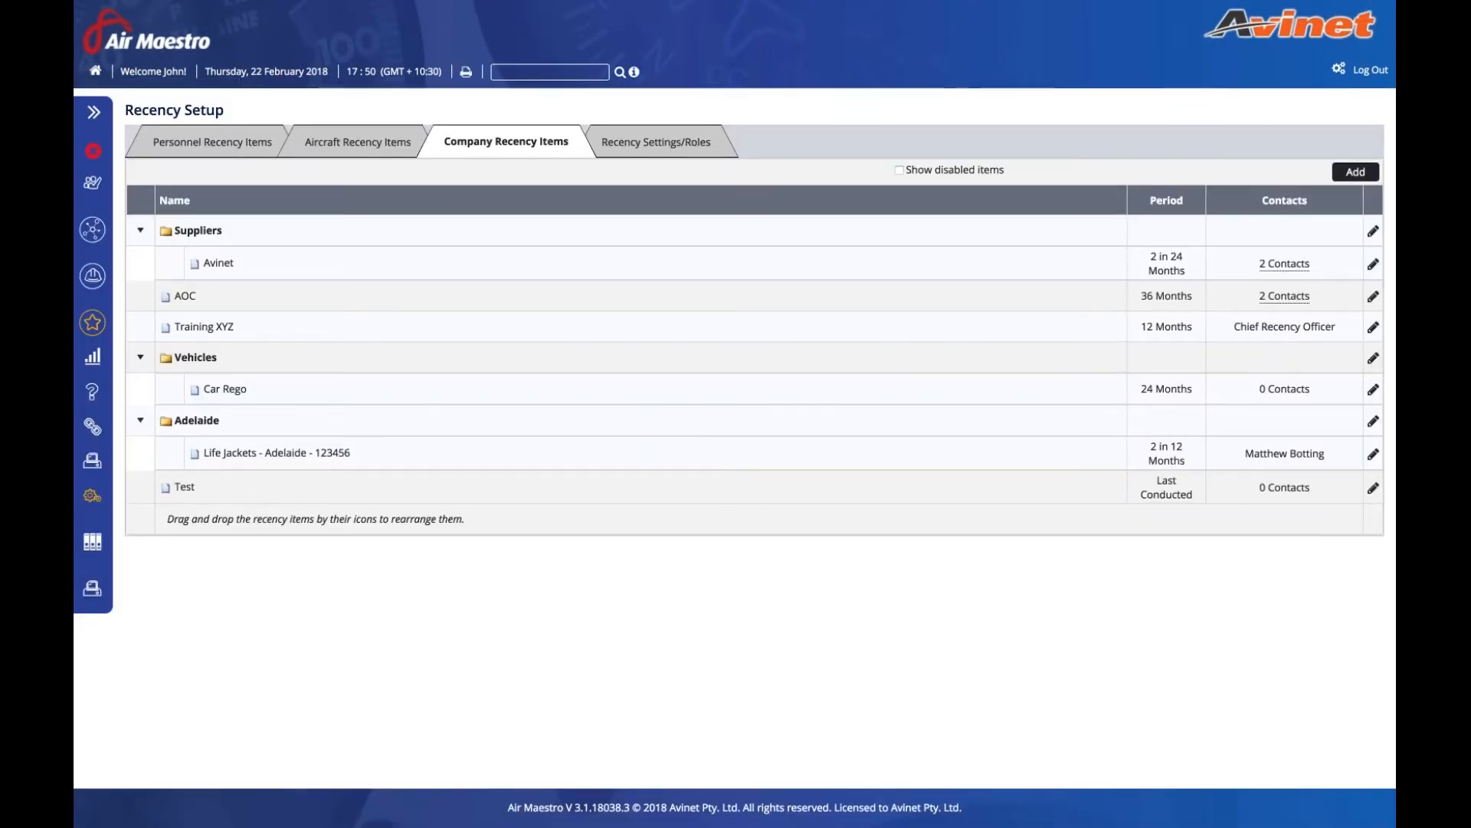
- Inspect the Avinet item's at-least-10-months-apart rule and cancel without saving
click(1373, 263)
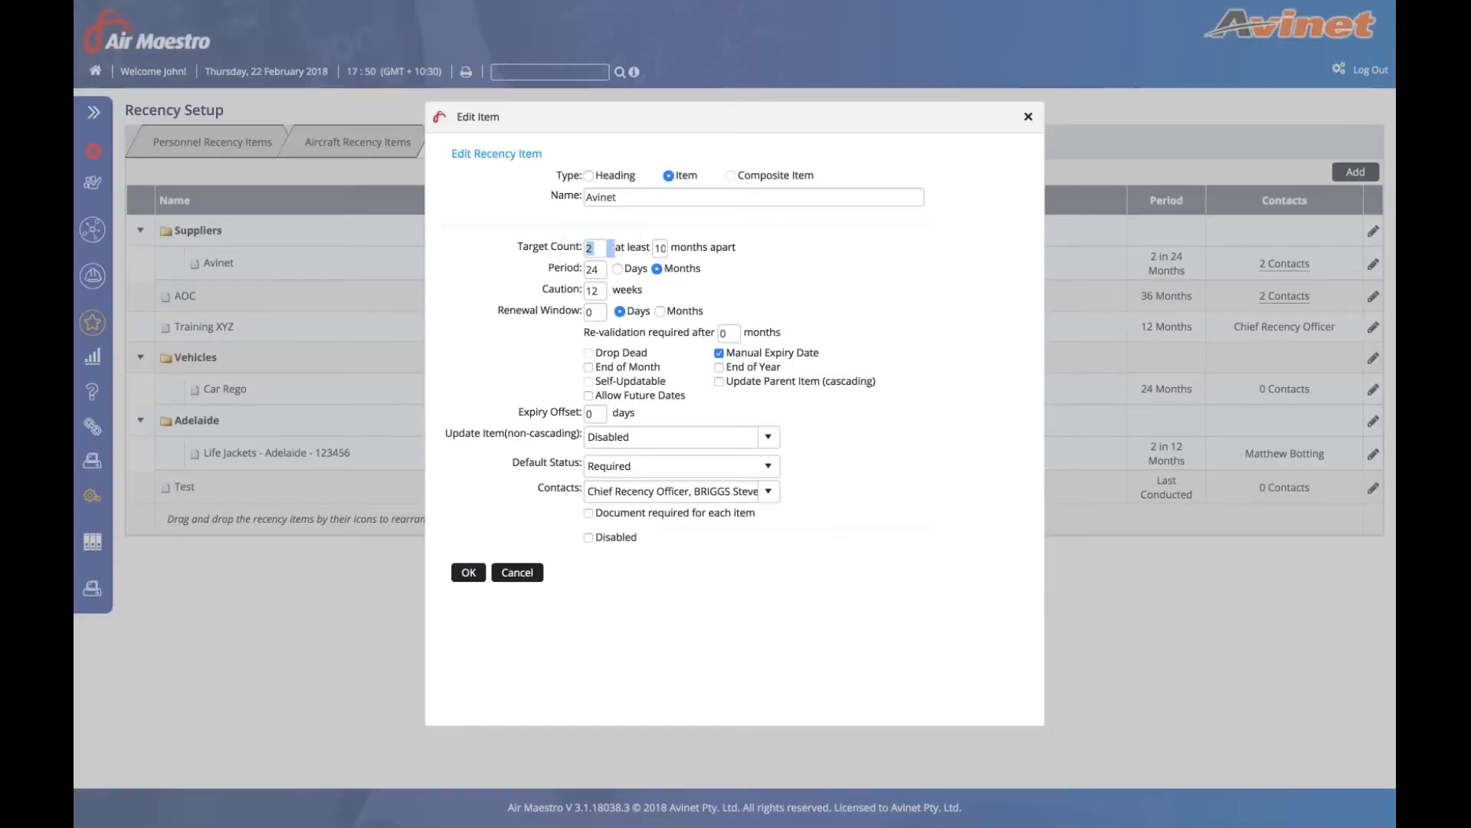
drag(614, 250, 742, 247)
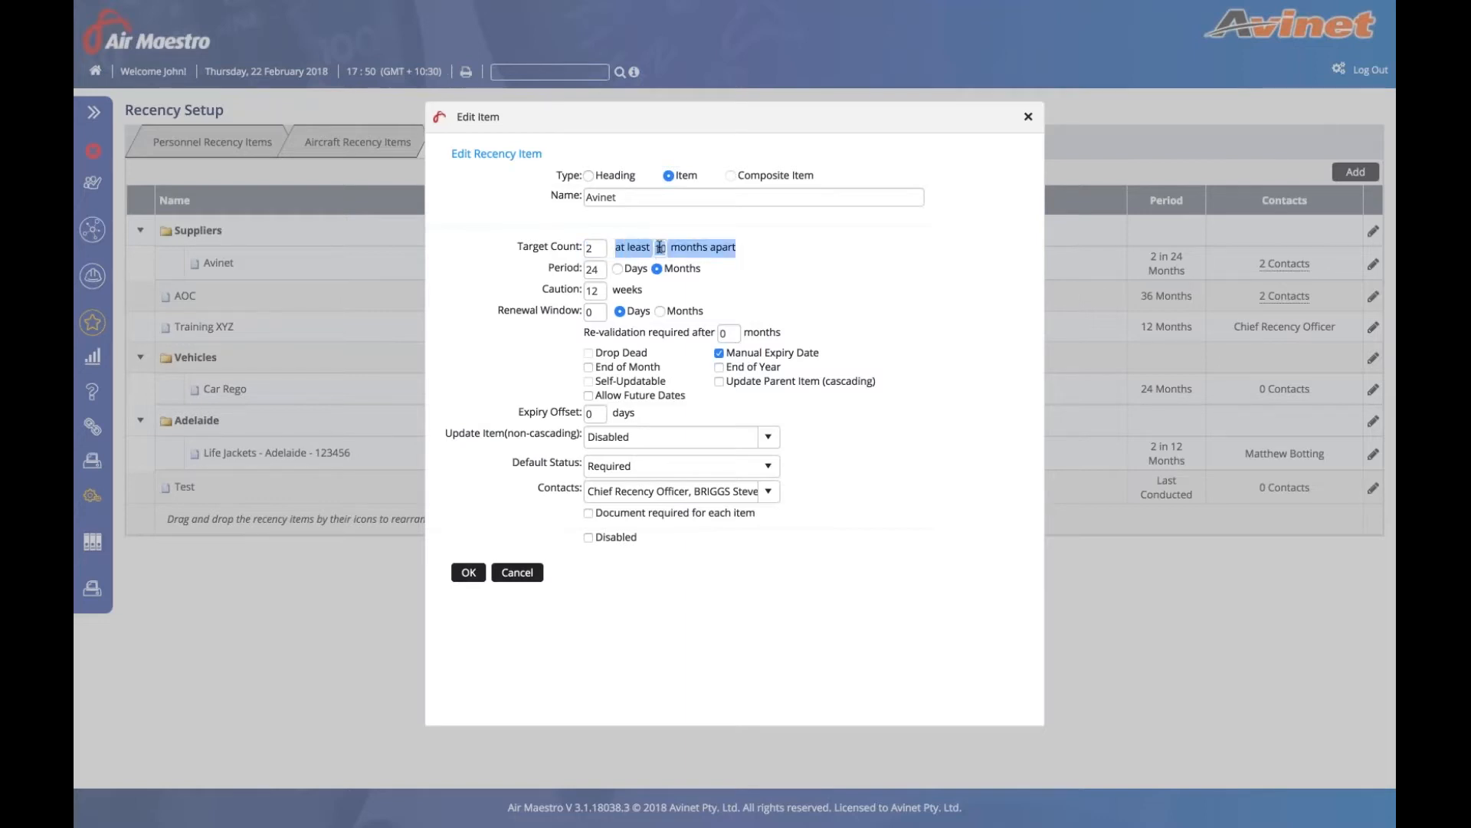
click(745, 253)
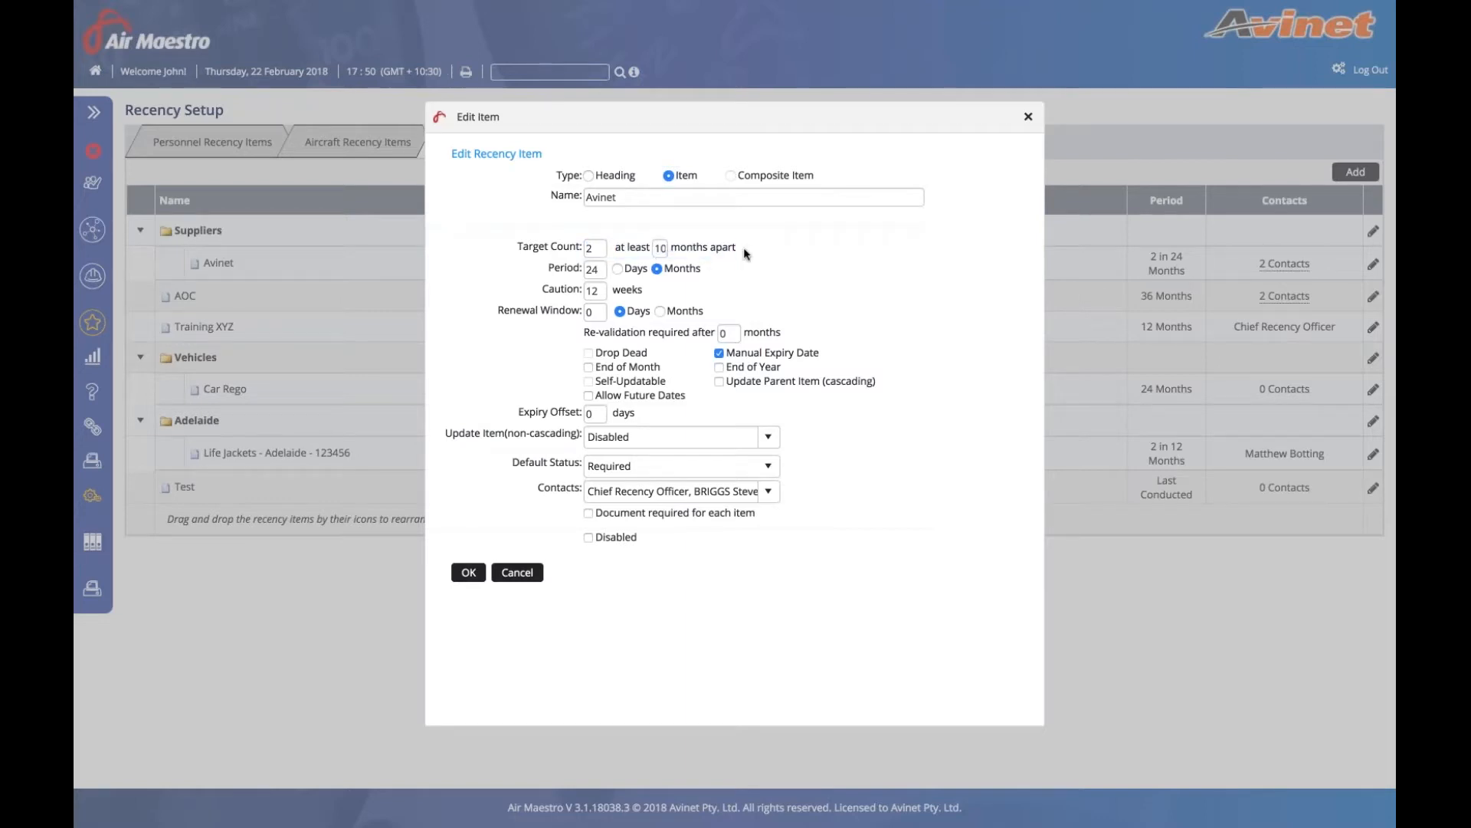
drag(614, 250, 739, 250)
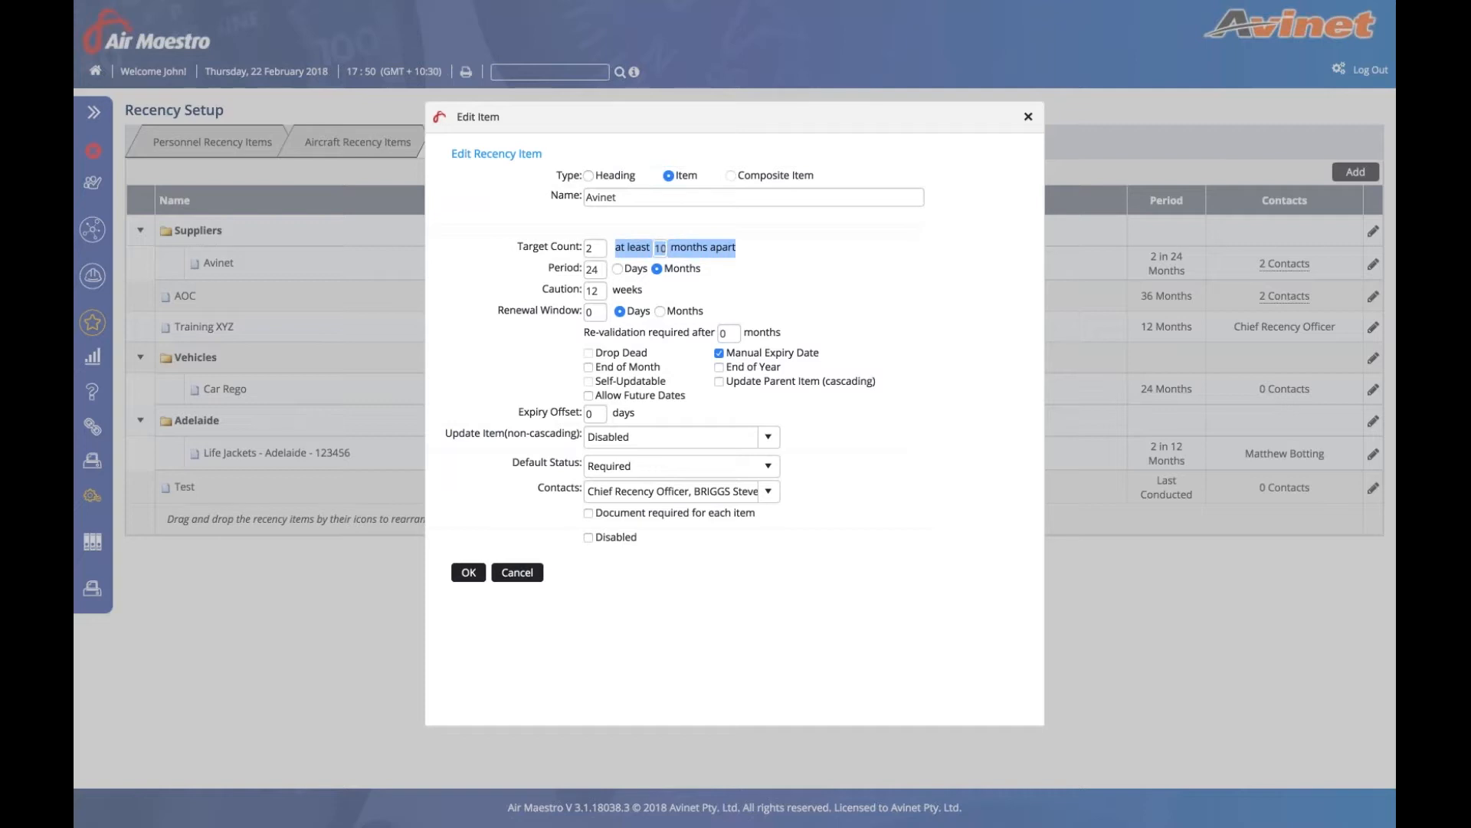
click(739, 250)
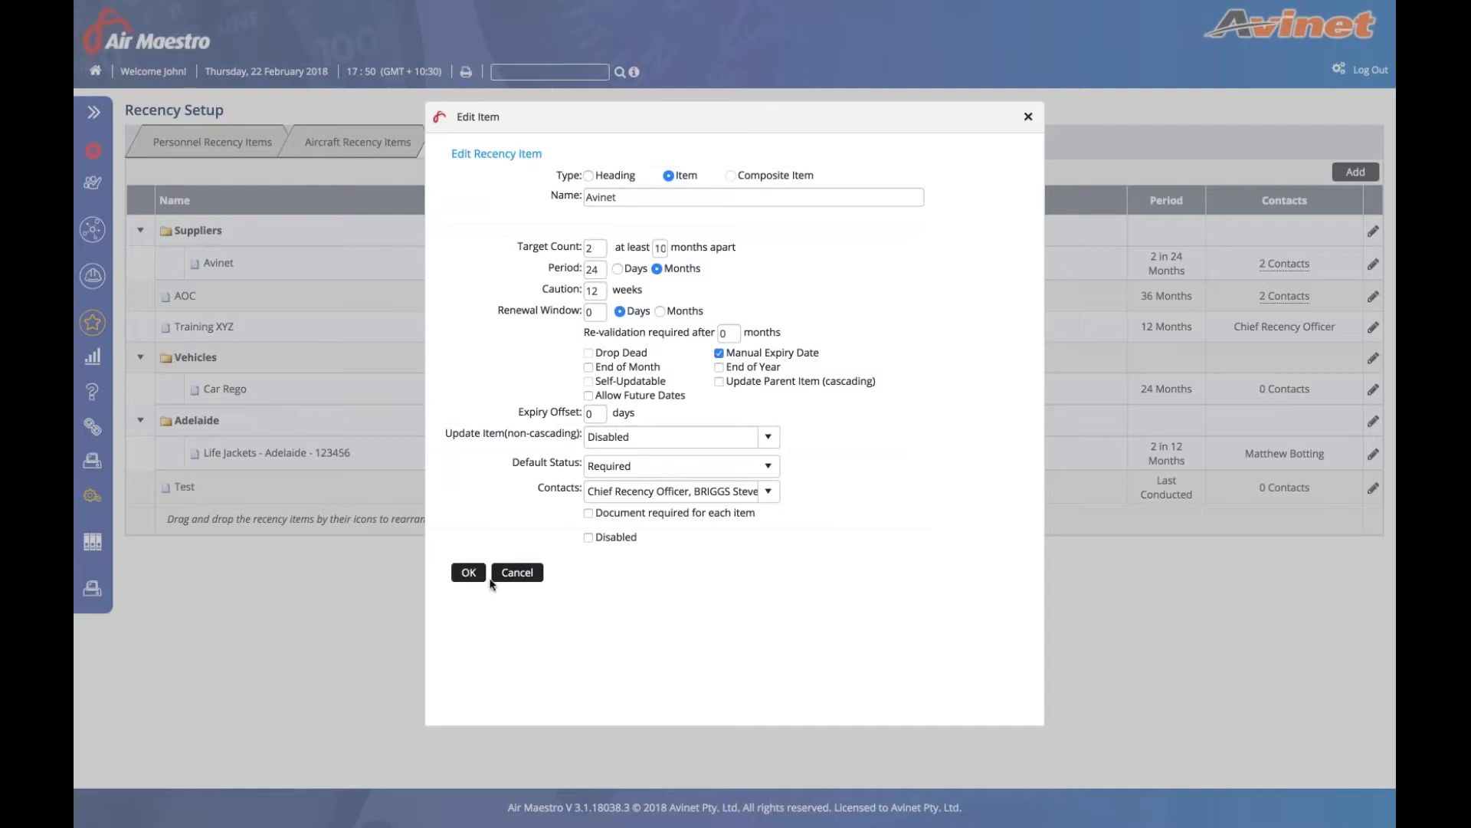
click(517, 574)
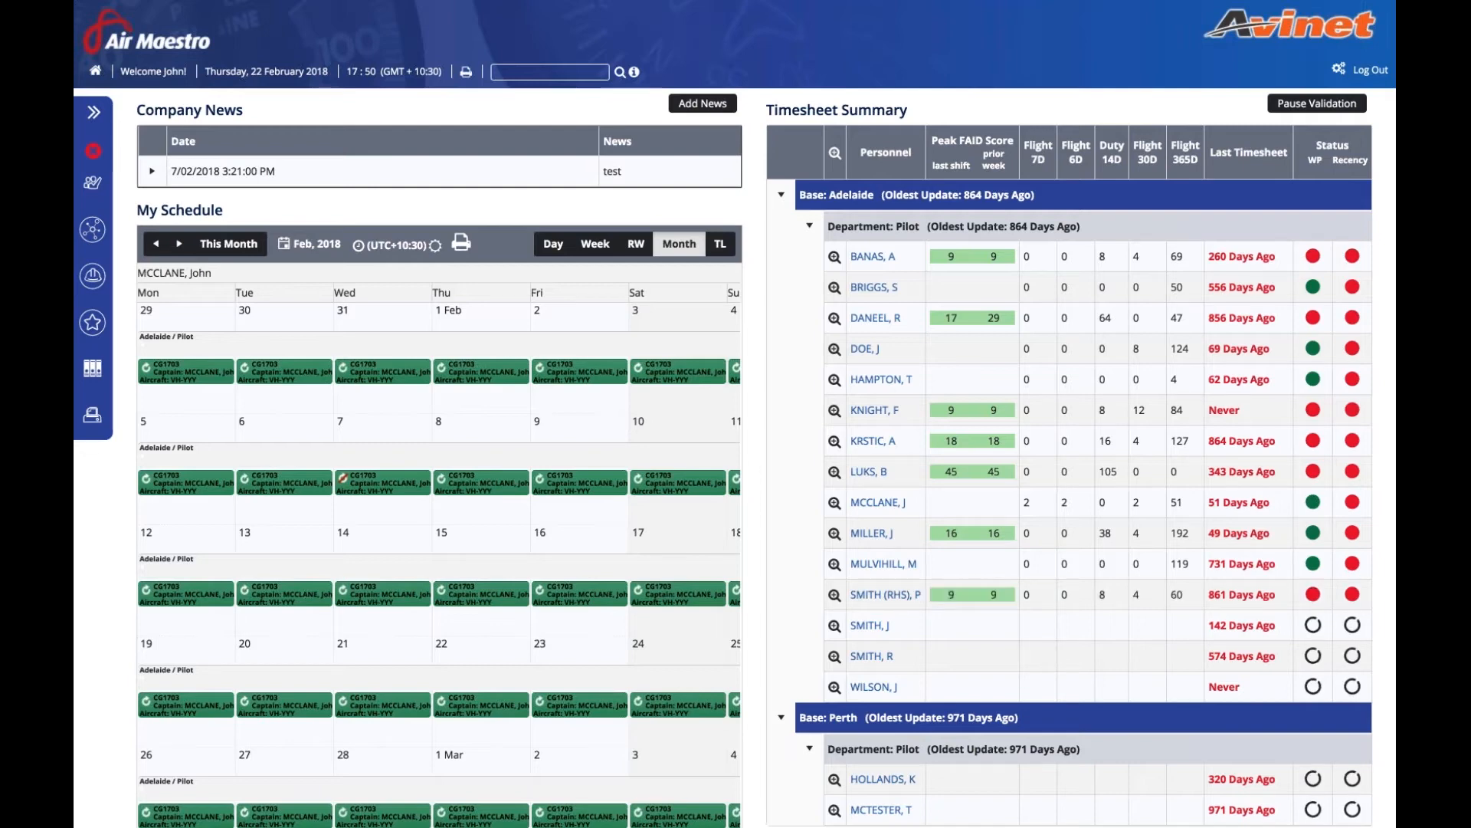
- Save the 14/03/2018 CRM recency session at Hunter Valley, keeping its three trainers
click(91, 184)
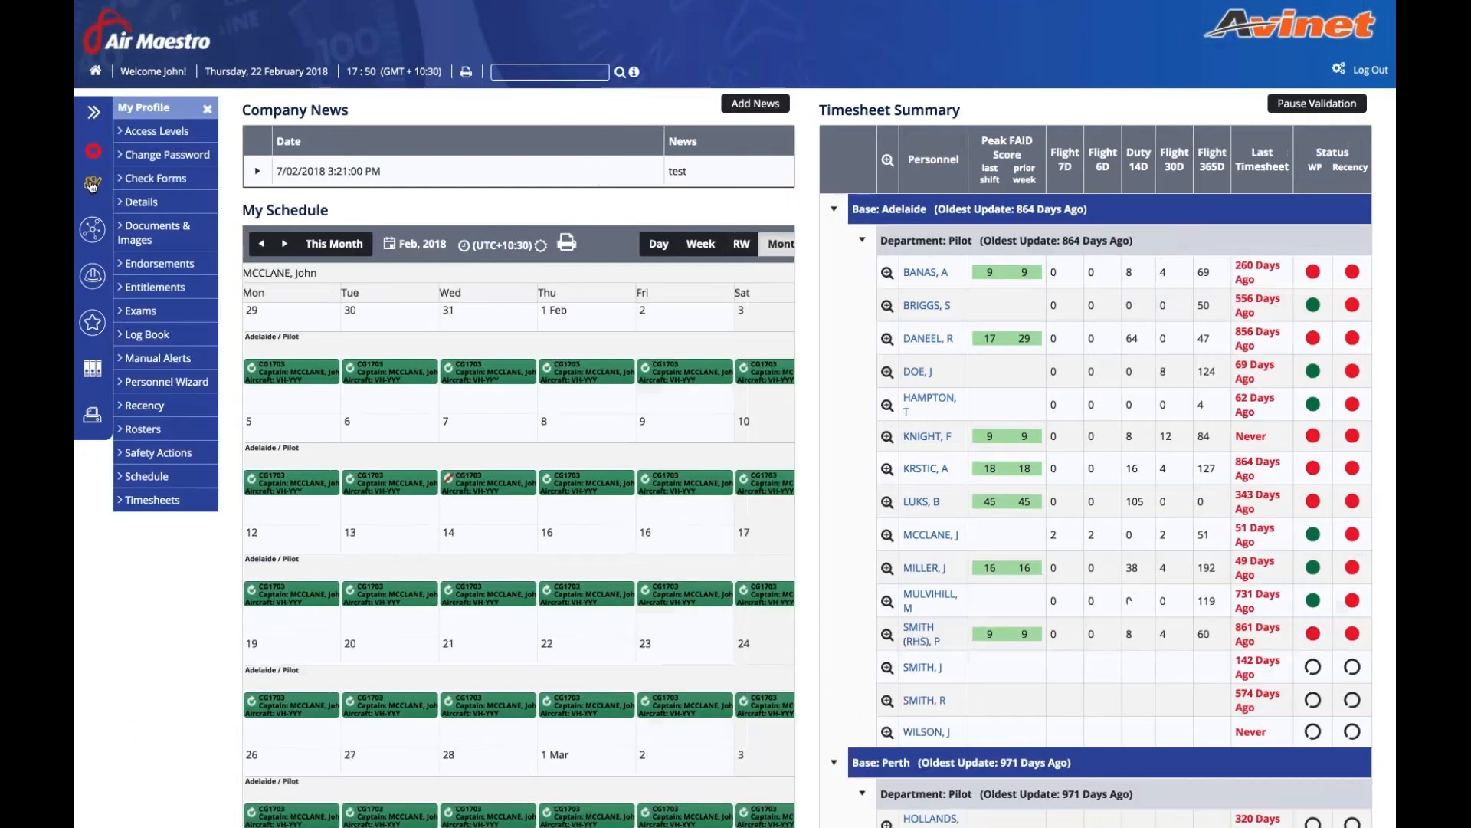
click(151, 414)
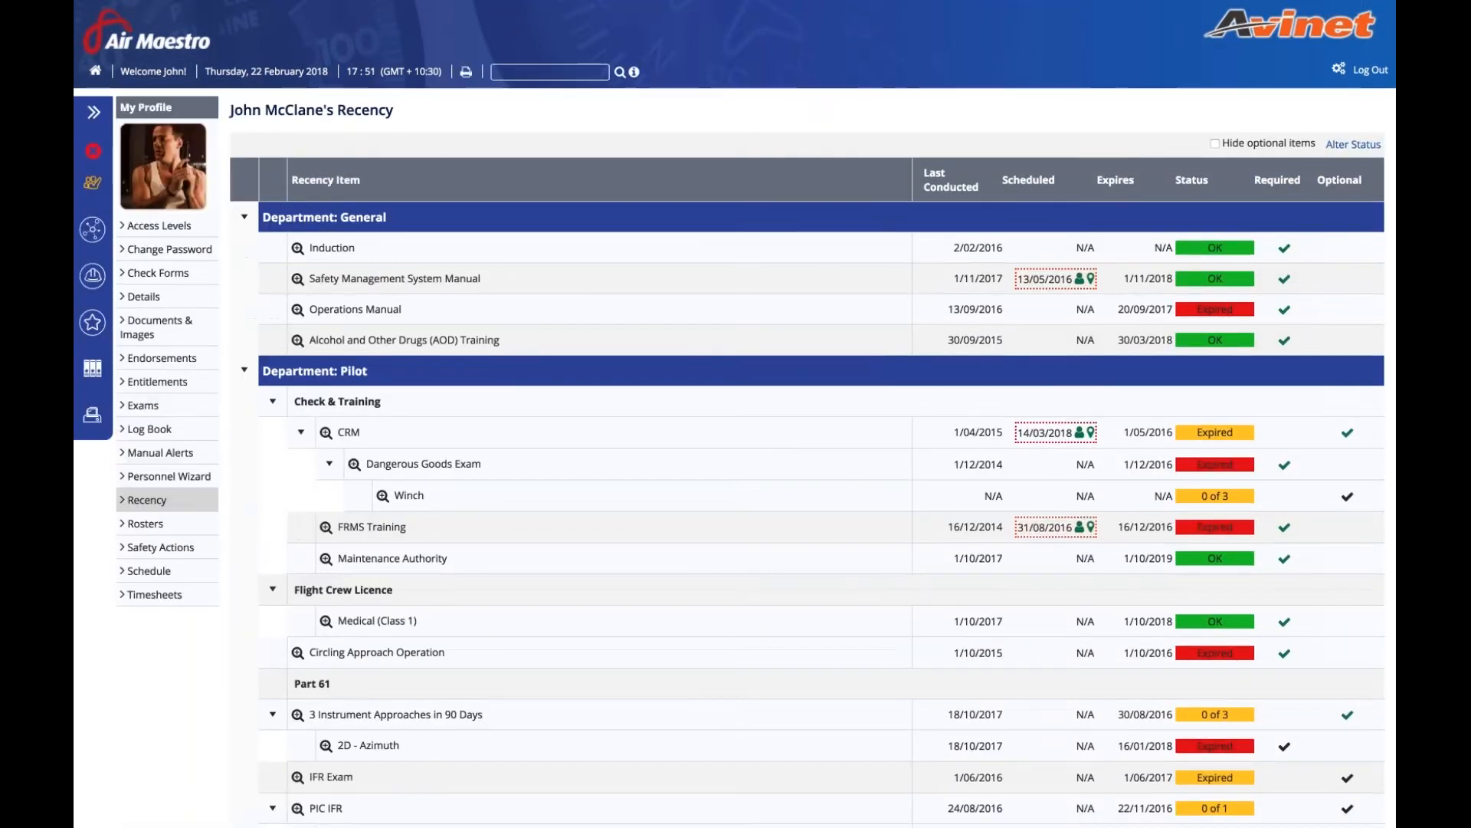
click(1046, 433)
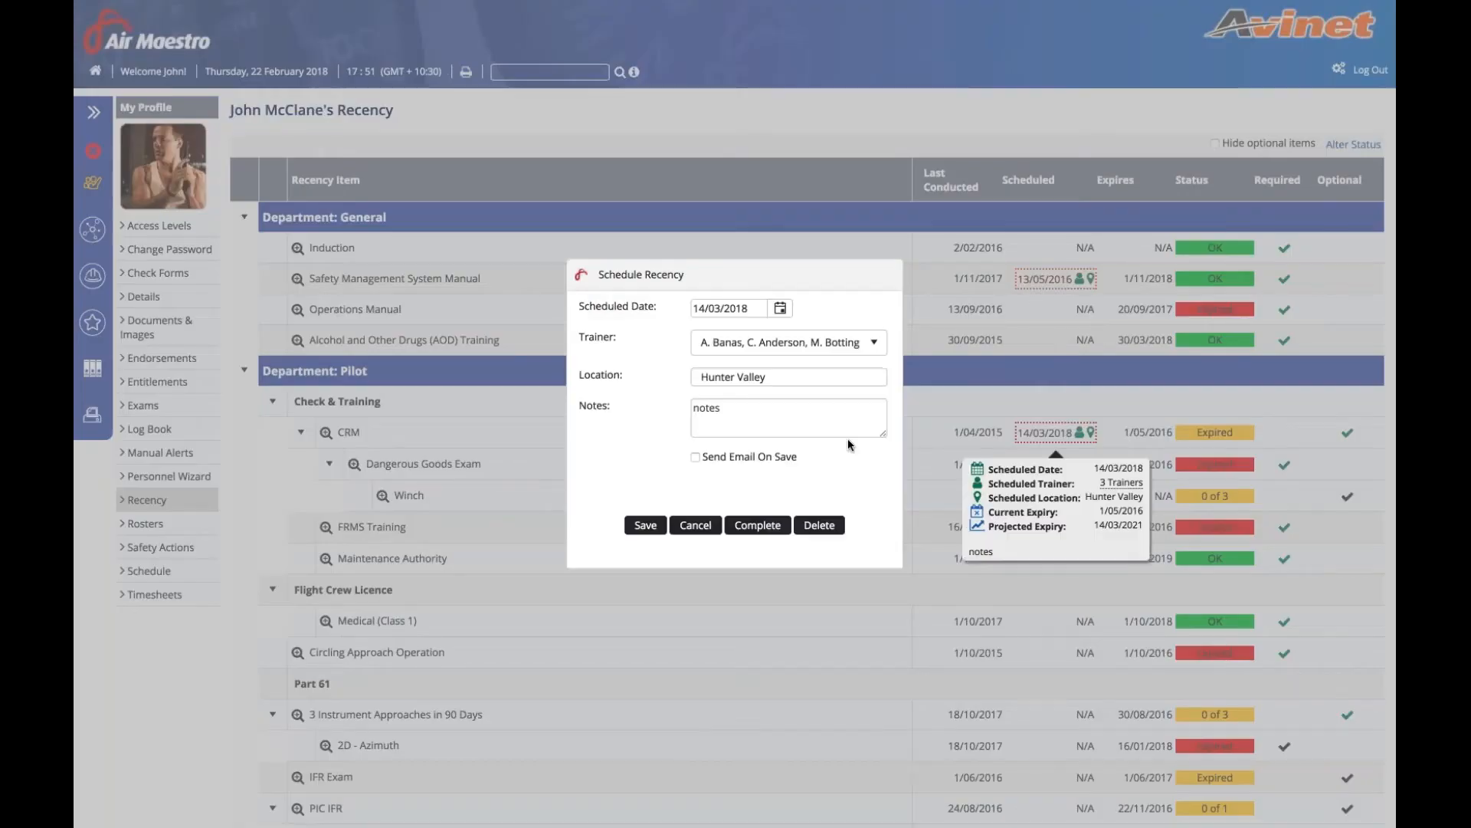
click(877, 340)
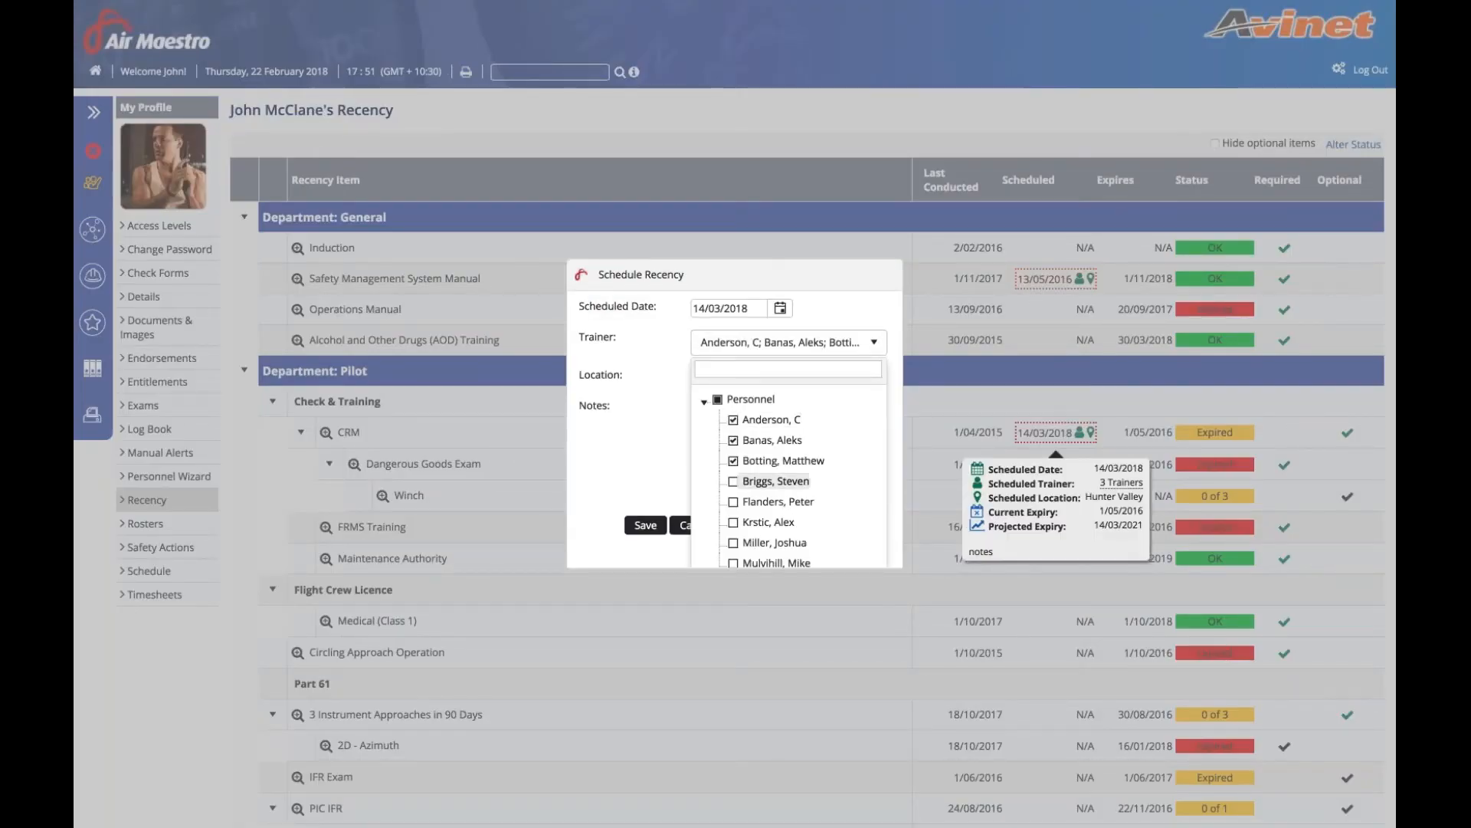
scroll(780, 460, down, 1)
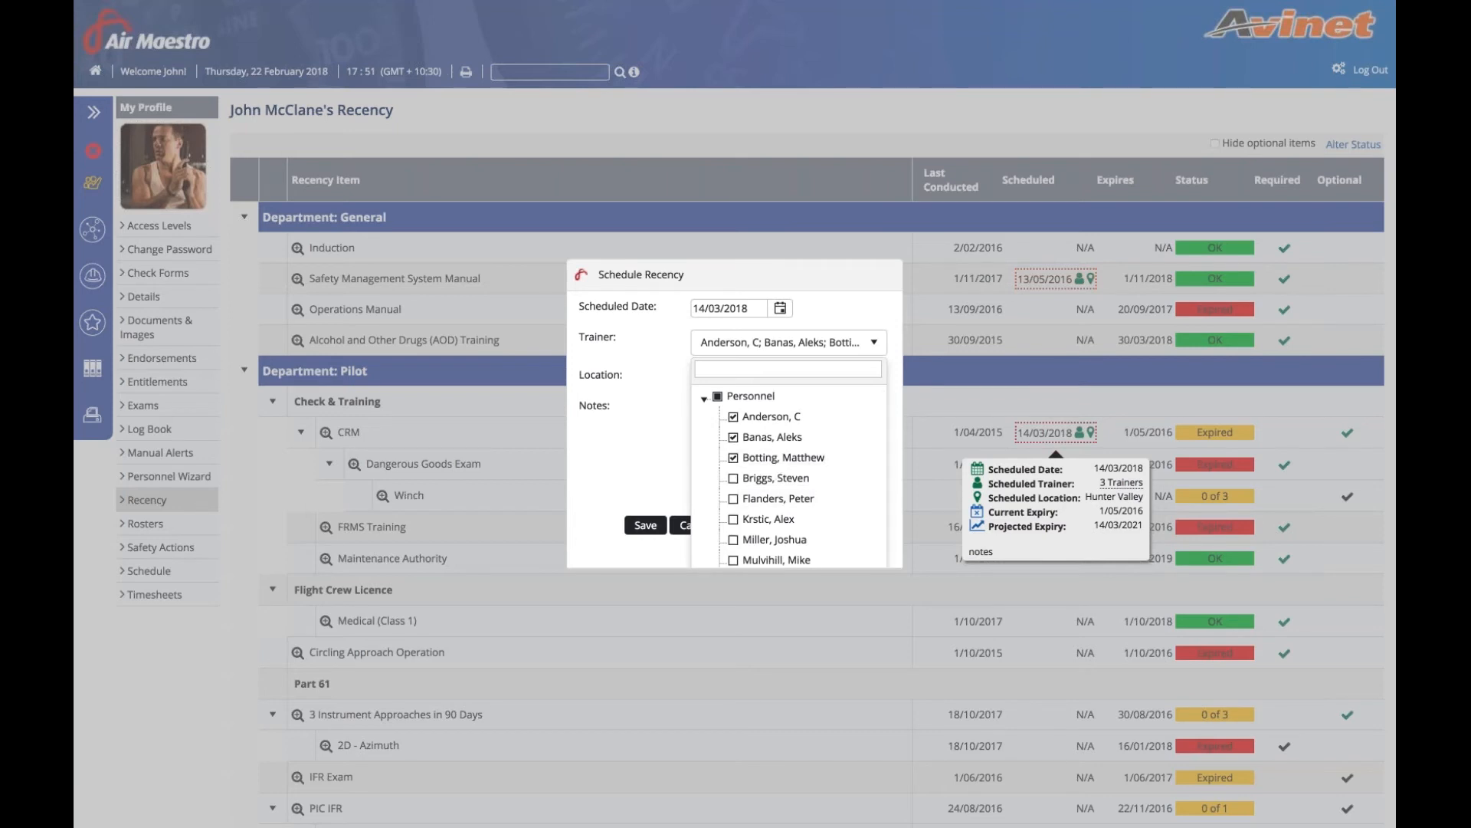
click(646, 458)
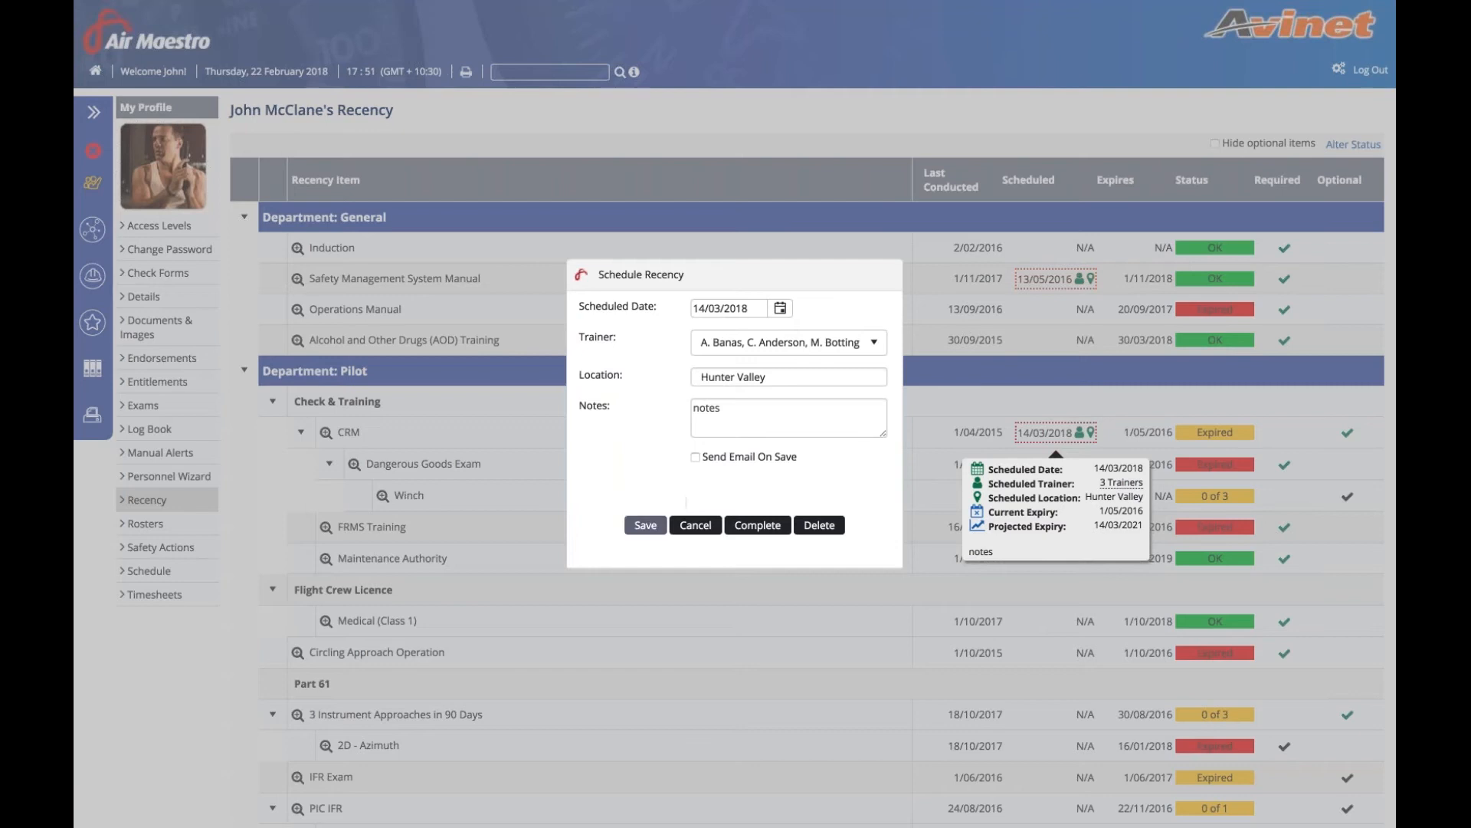
click(645, 525)
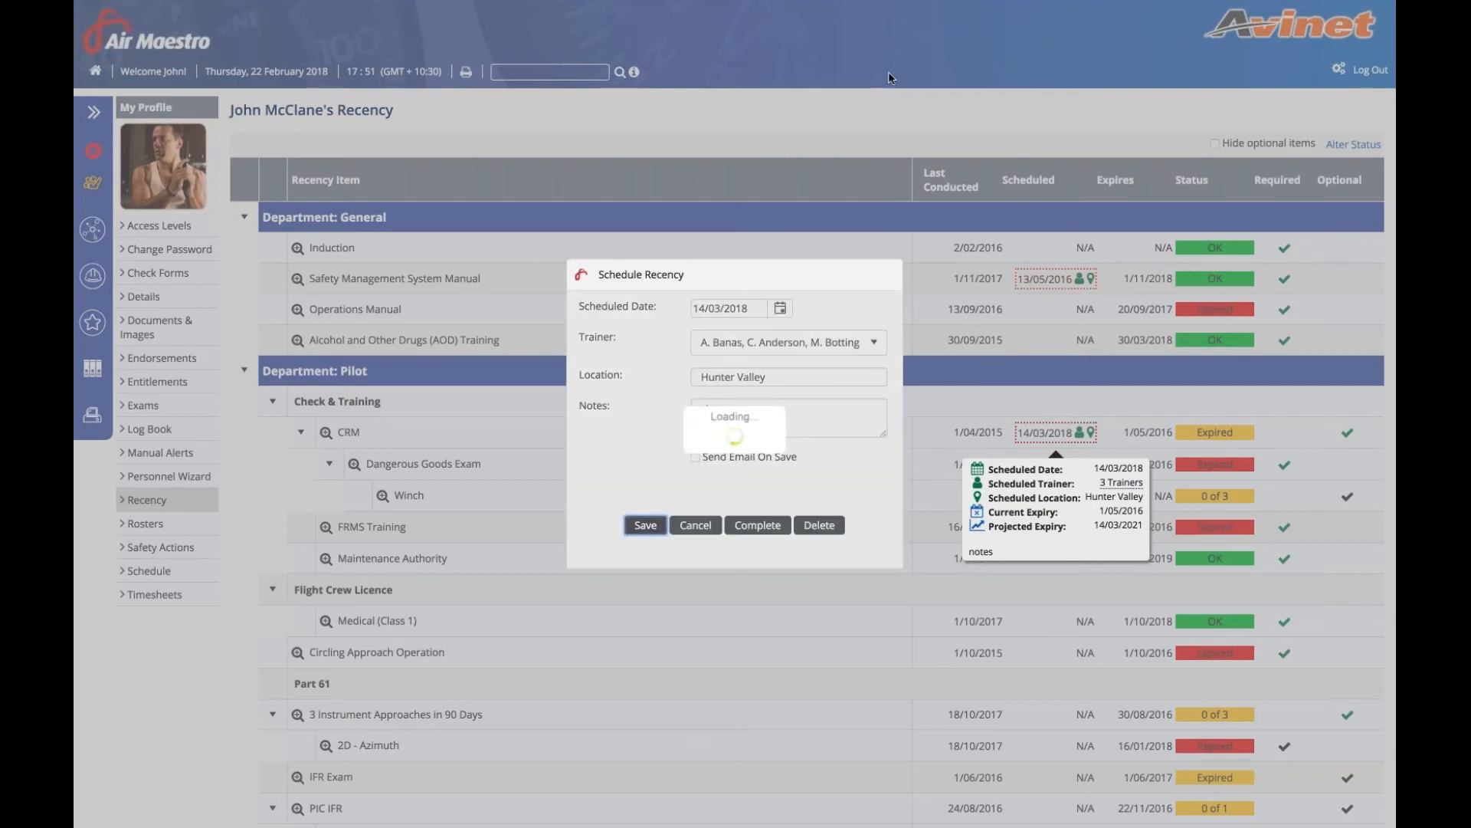